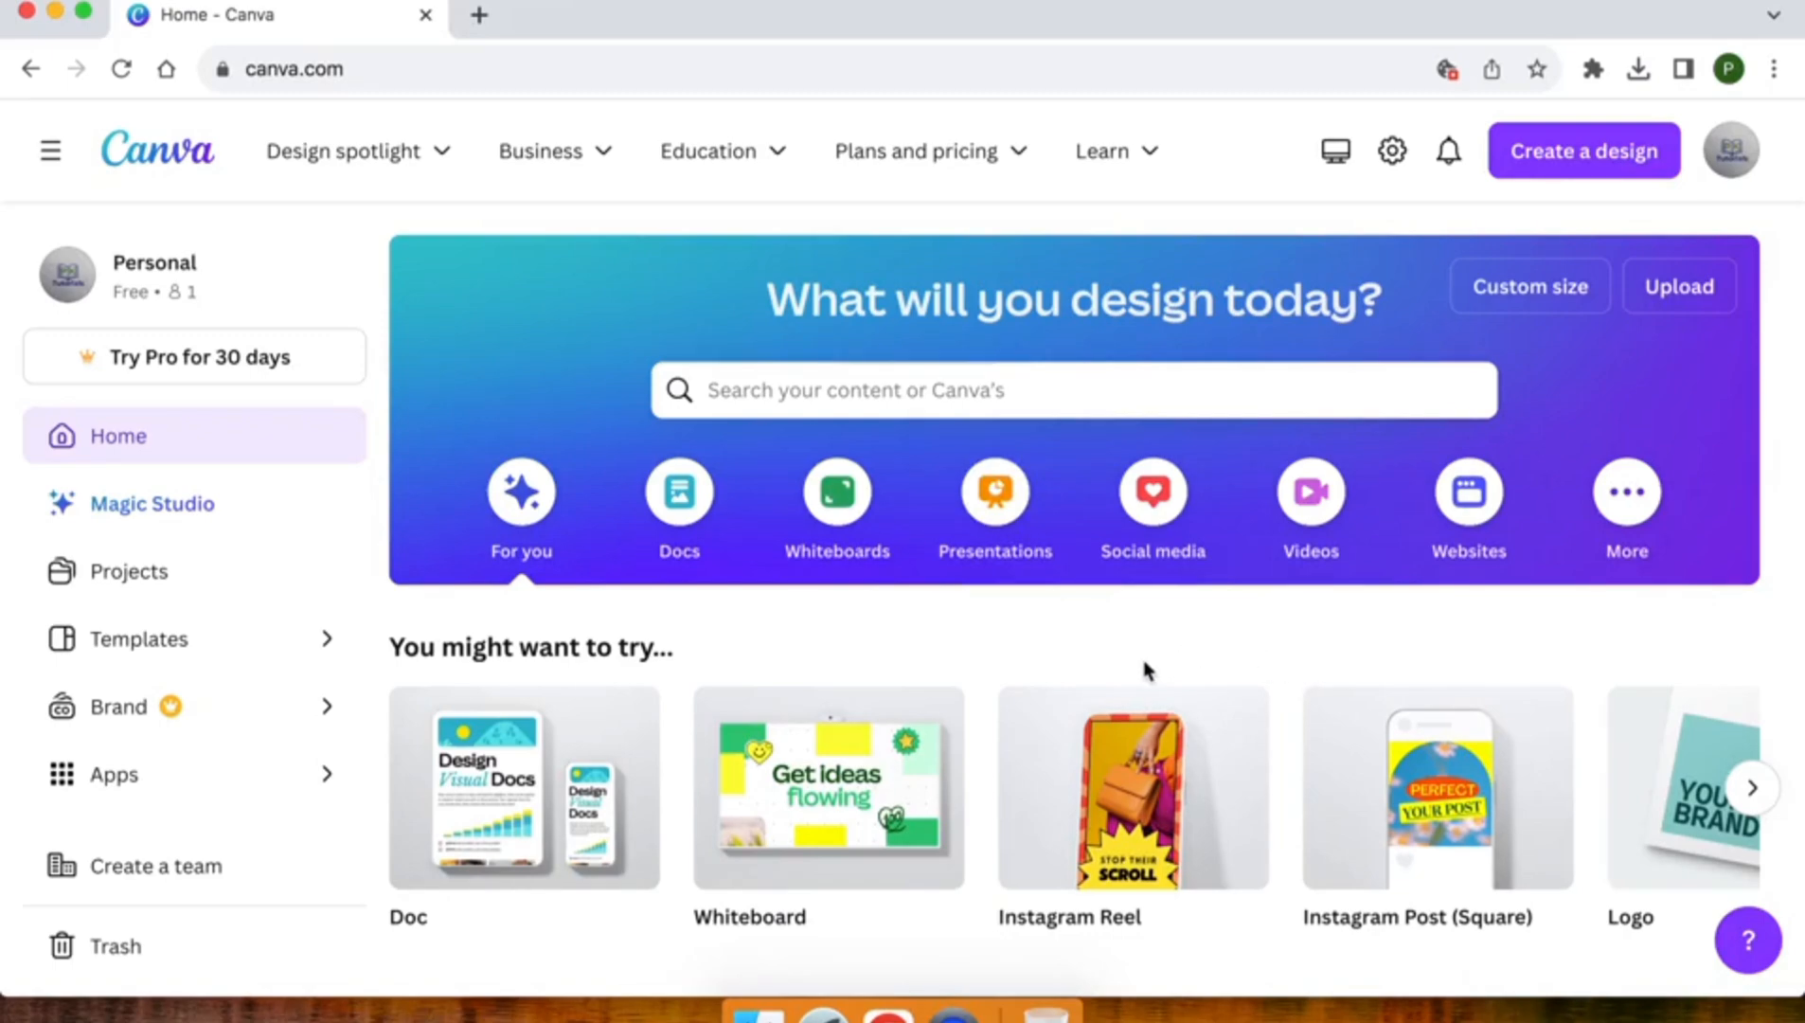
Look through the suggested design types and the card formats found by searching for "cards"
click(1753, 788)
click(1757, 790)
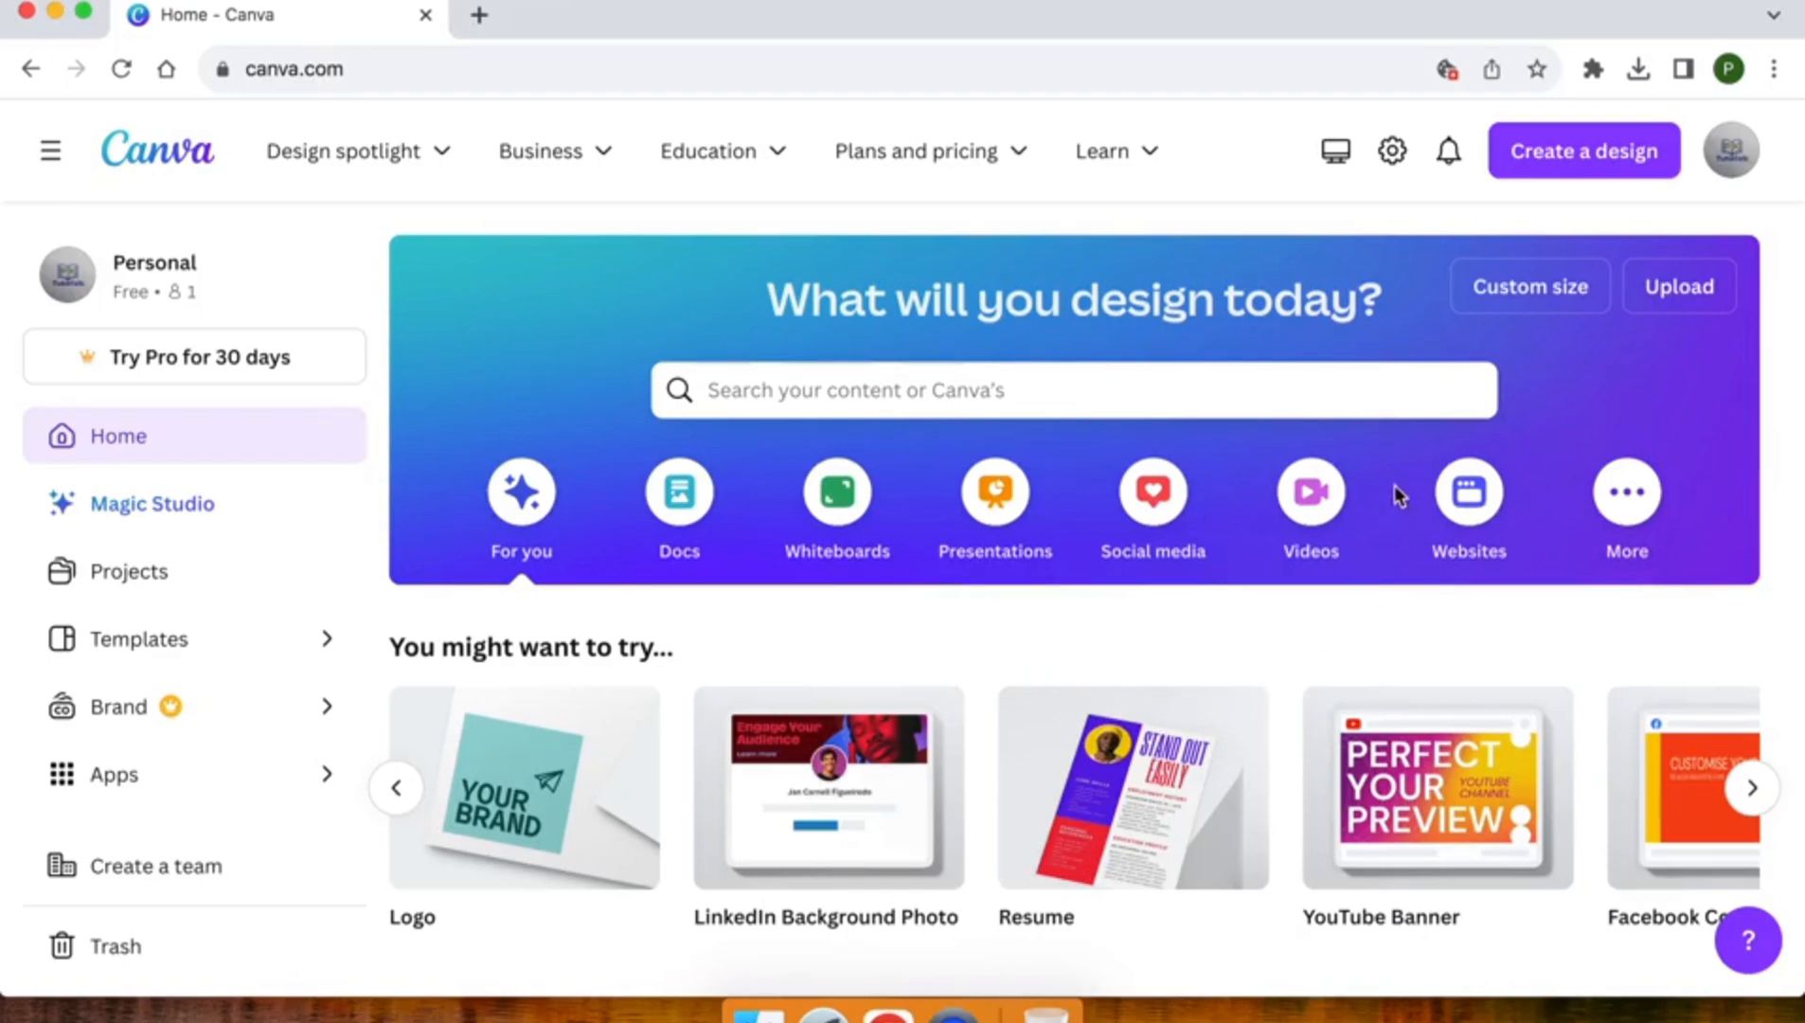
click(1529, 153)
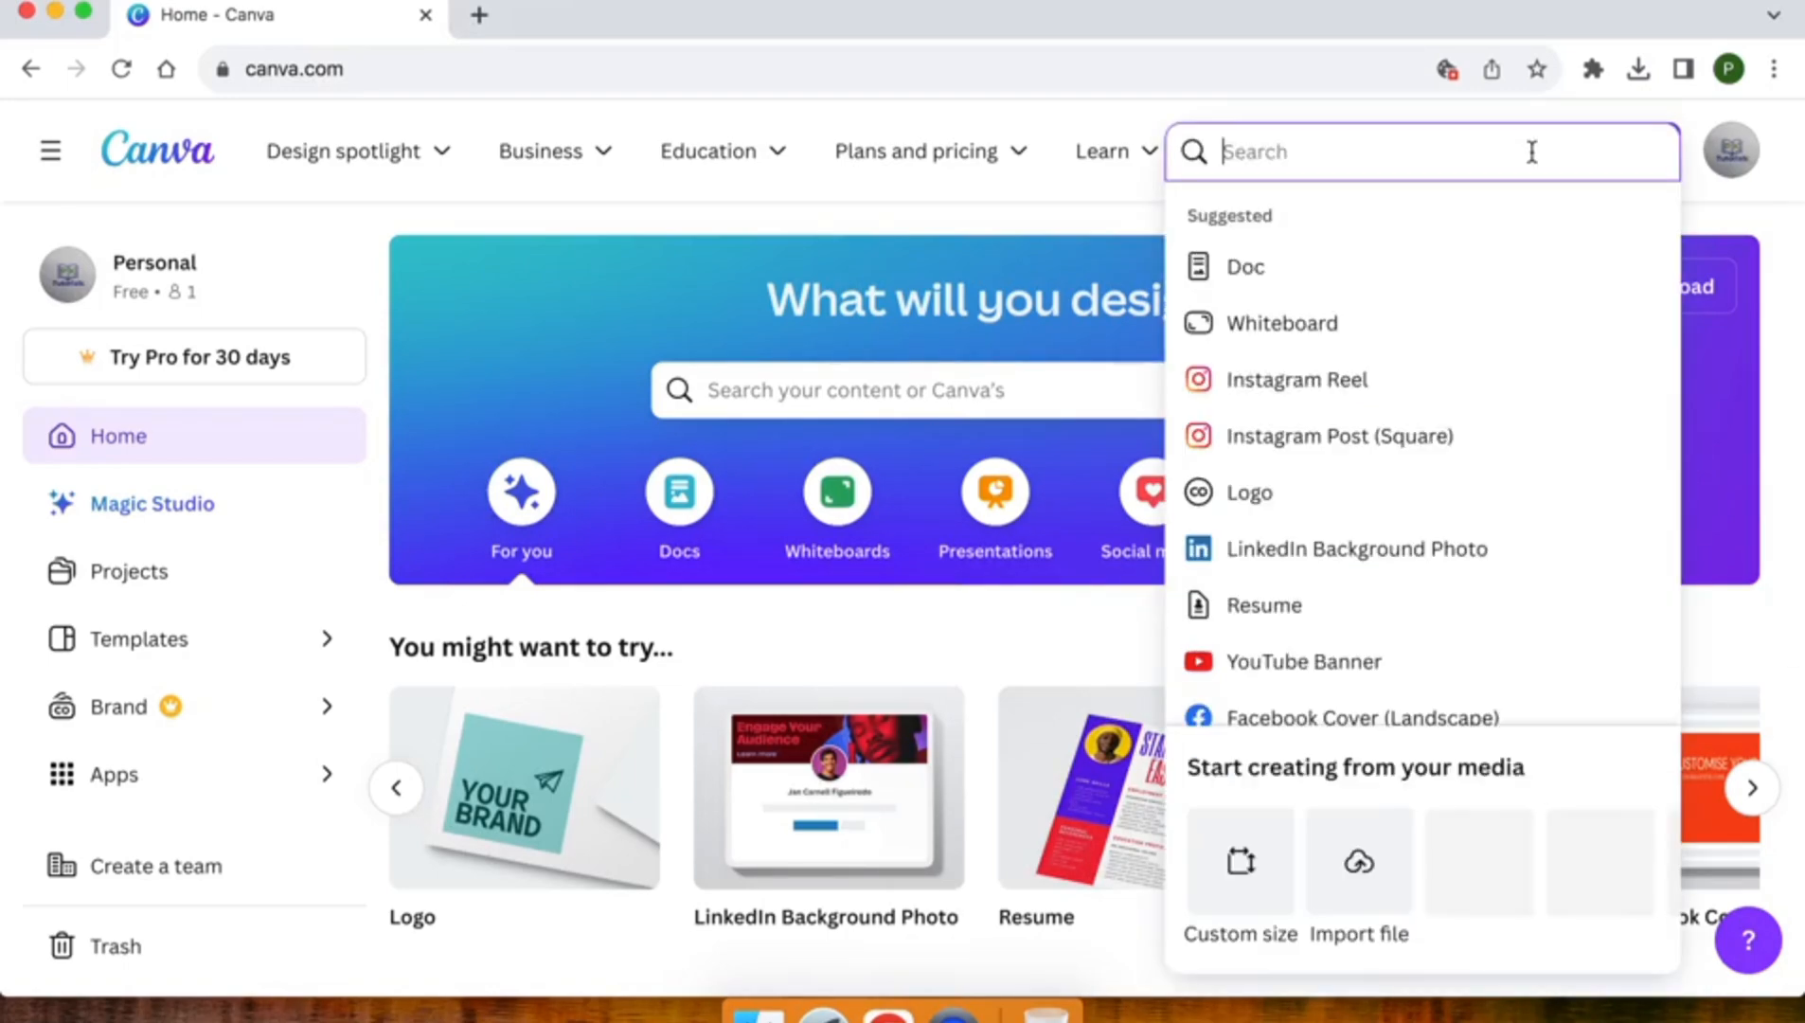
text(cards)
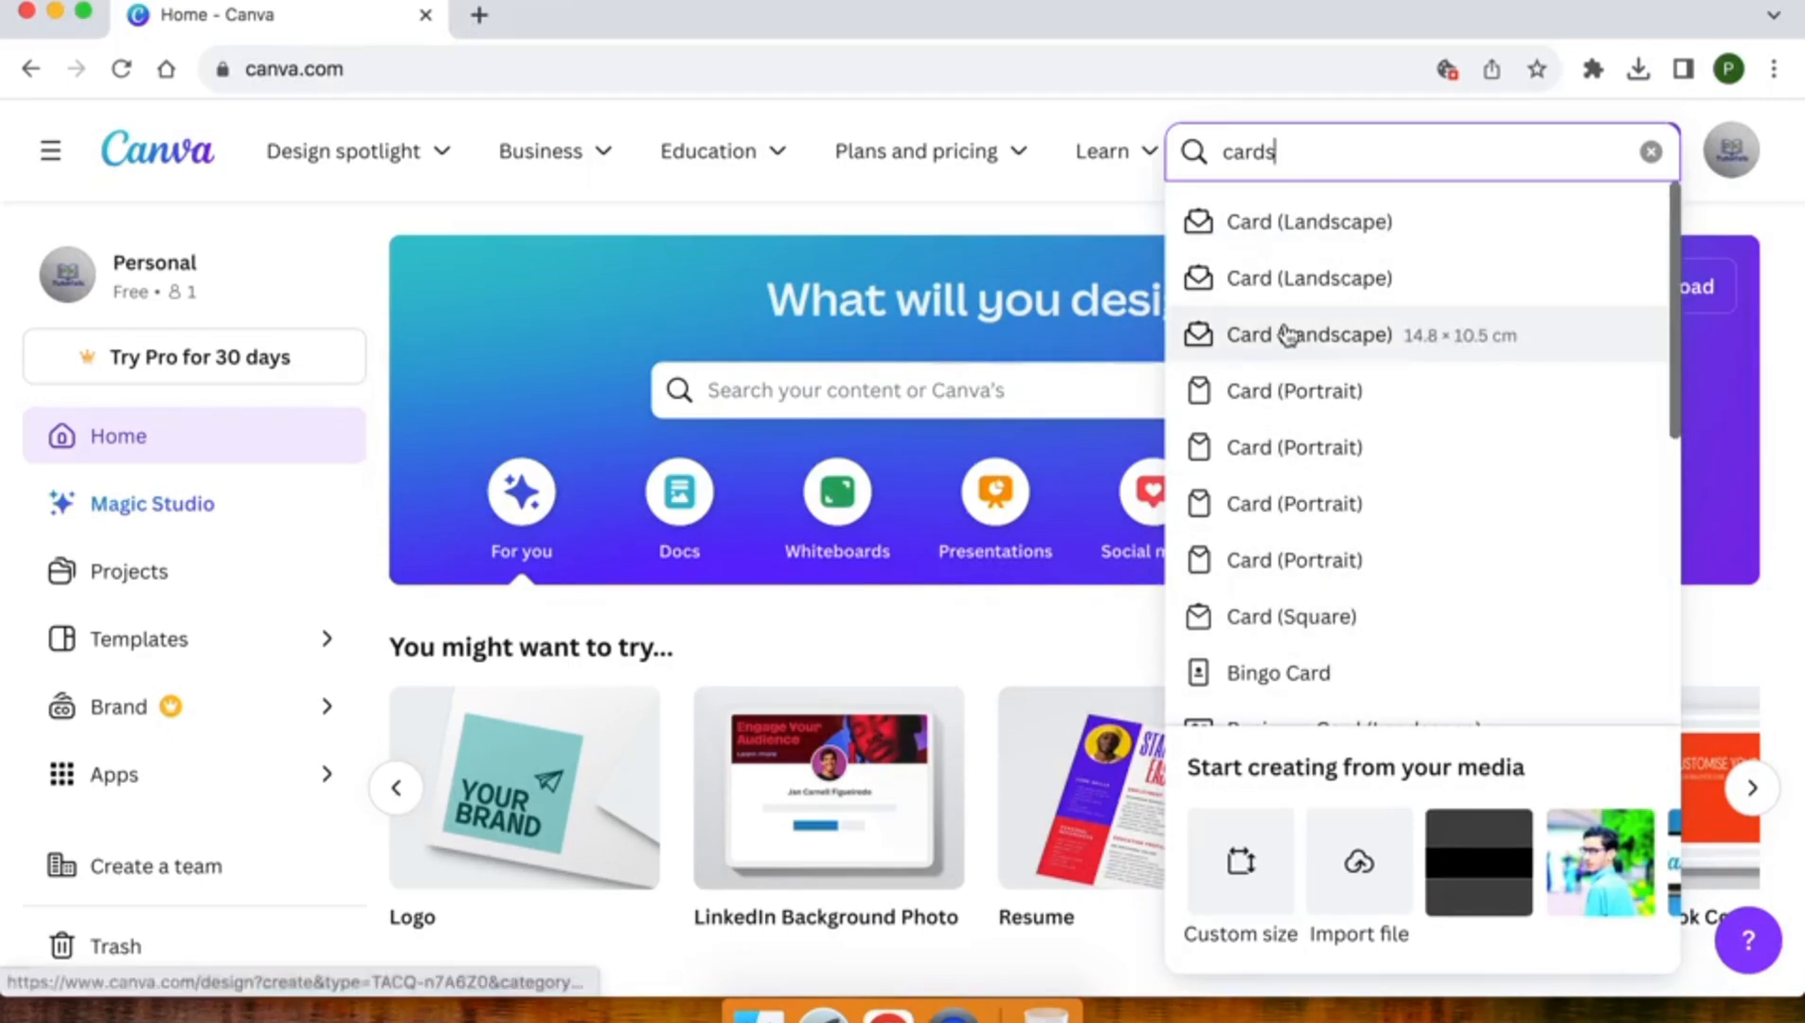
scroll(1278, 417, down, 4)
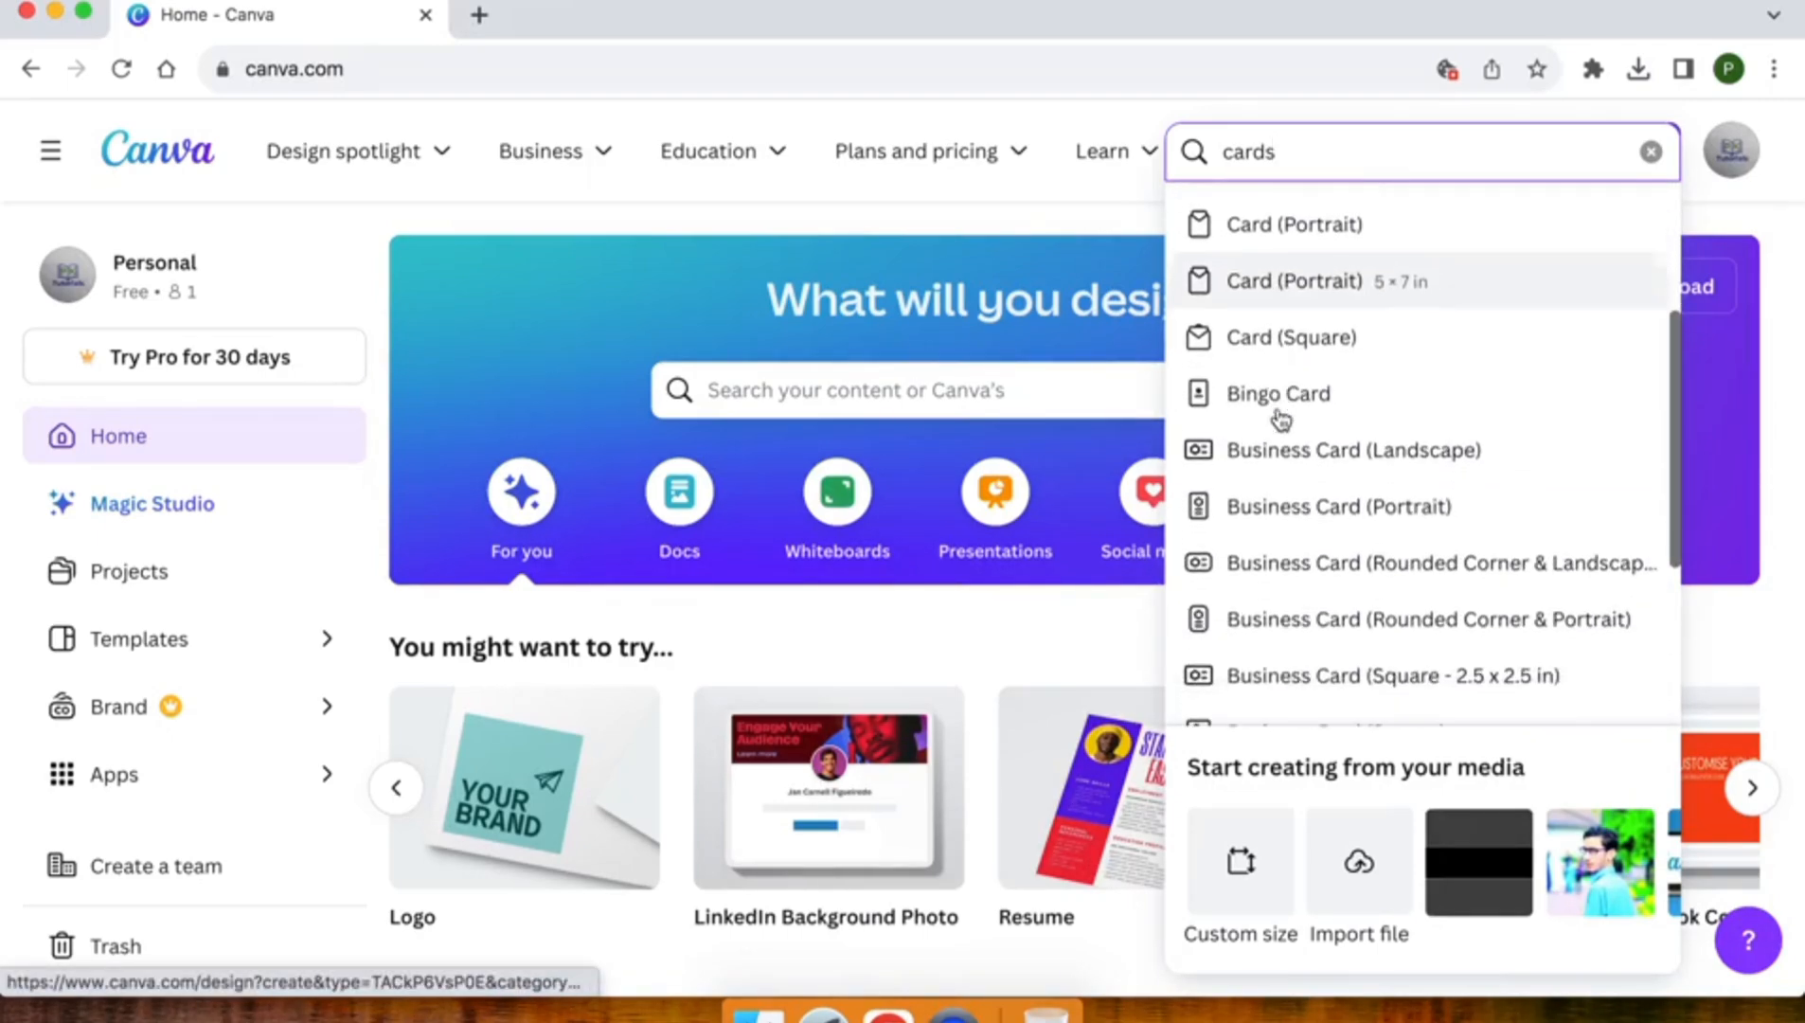
scroll(1279, 412, down, 4)
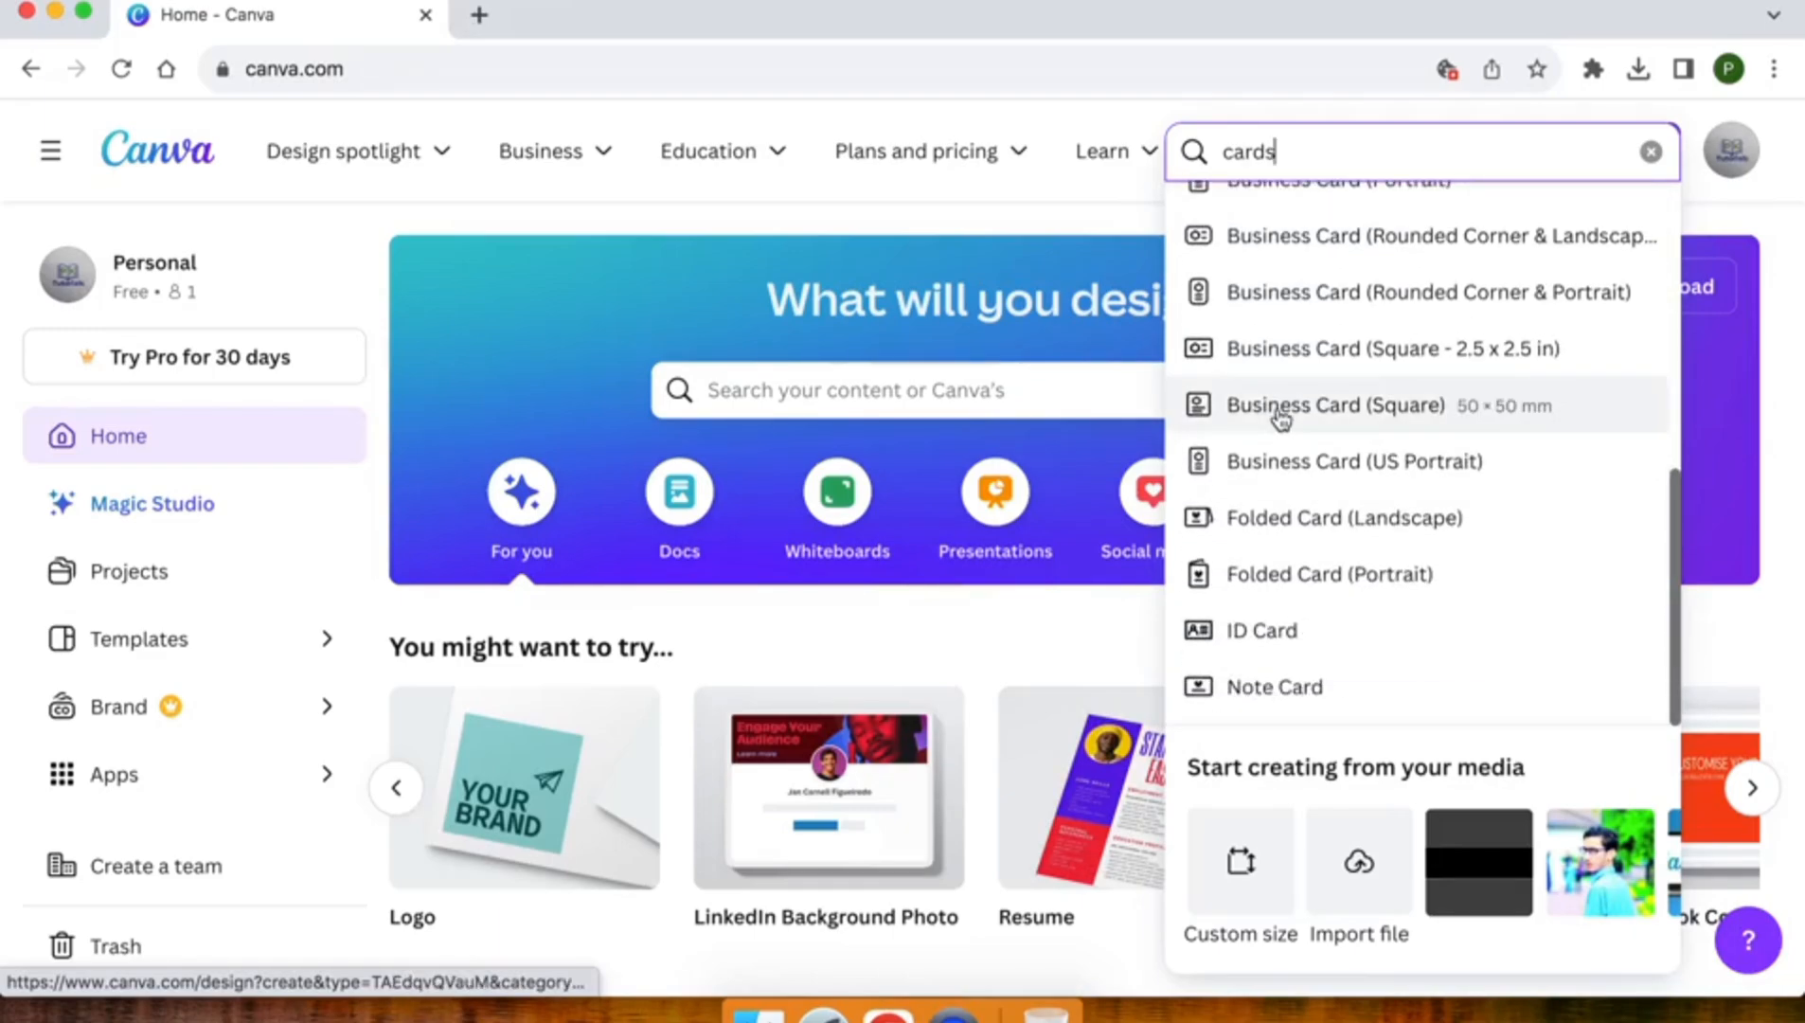
scroll(1278, 412, up, 10)
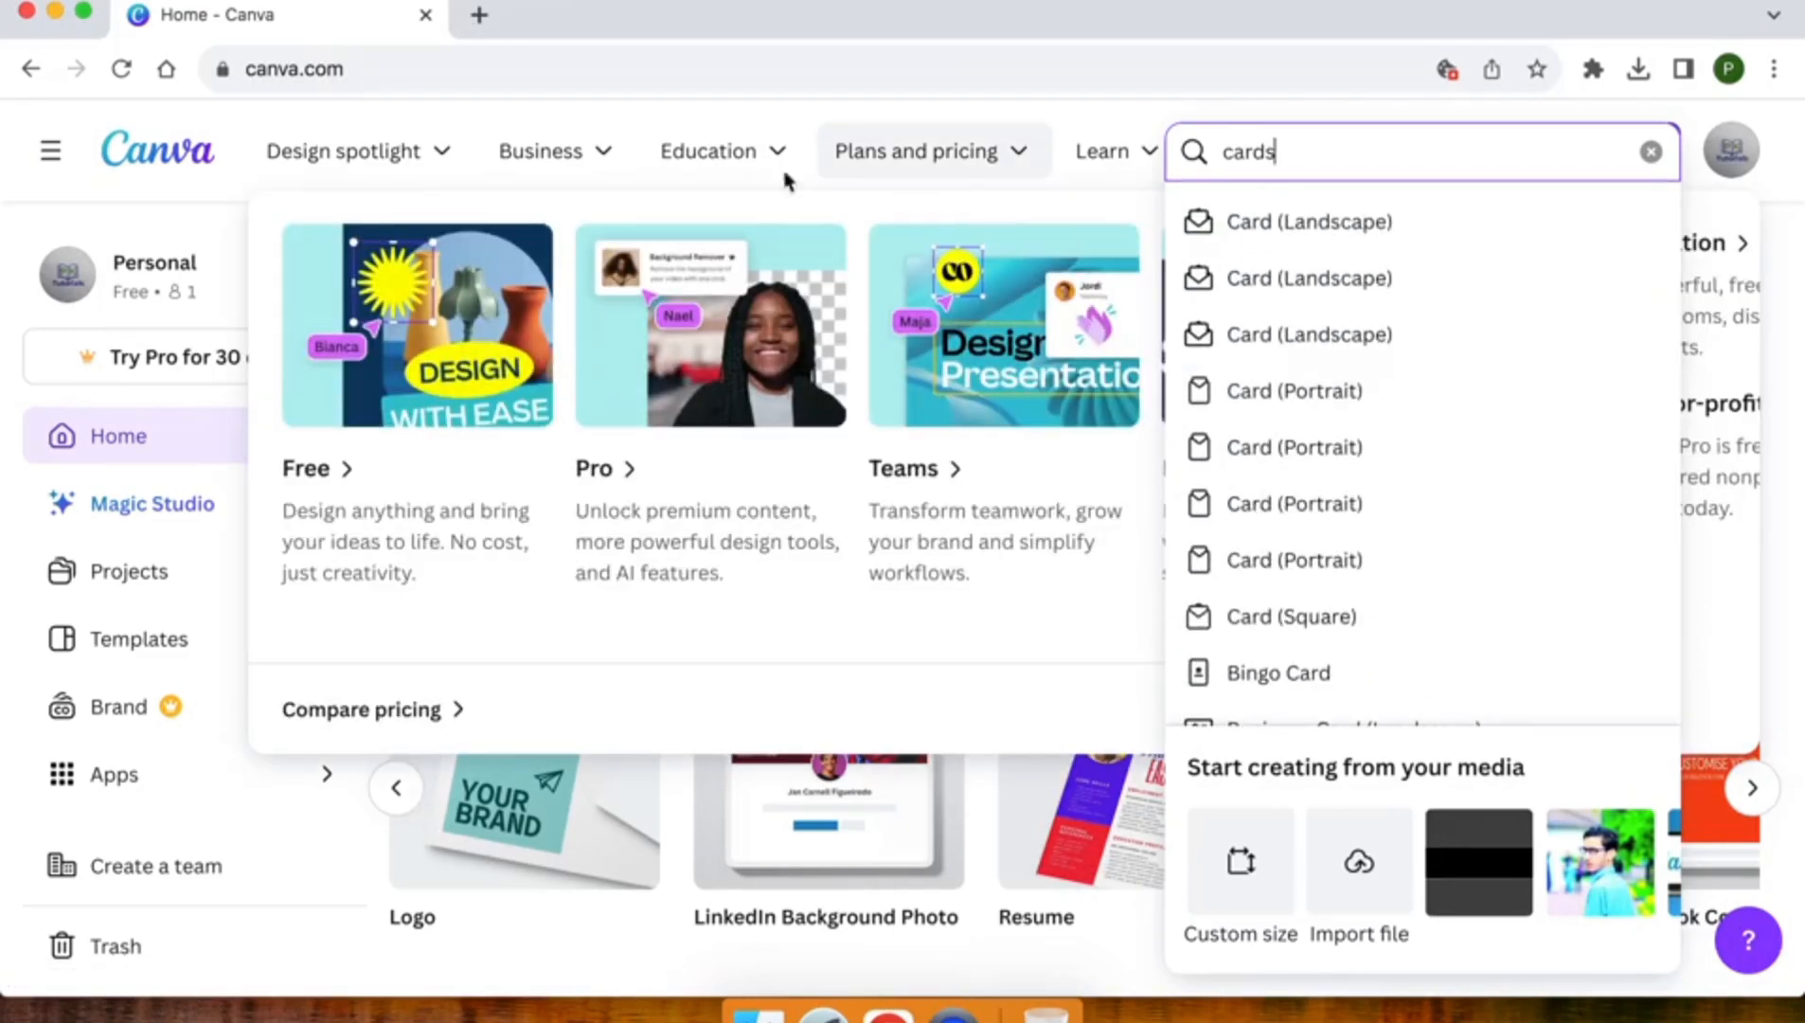
Open the Cards page from the print designs in the Design spotlight
click(313, 156)
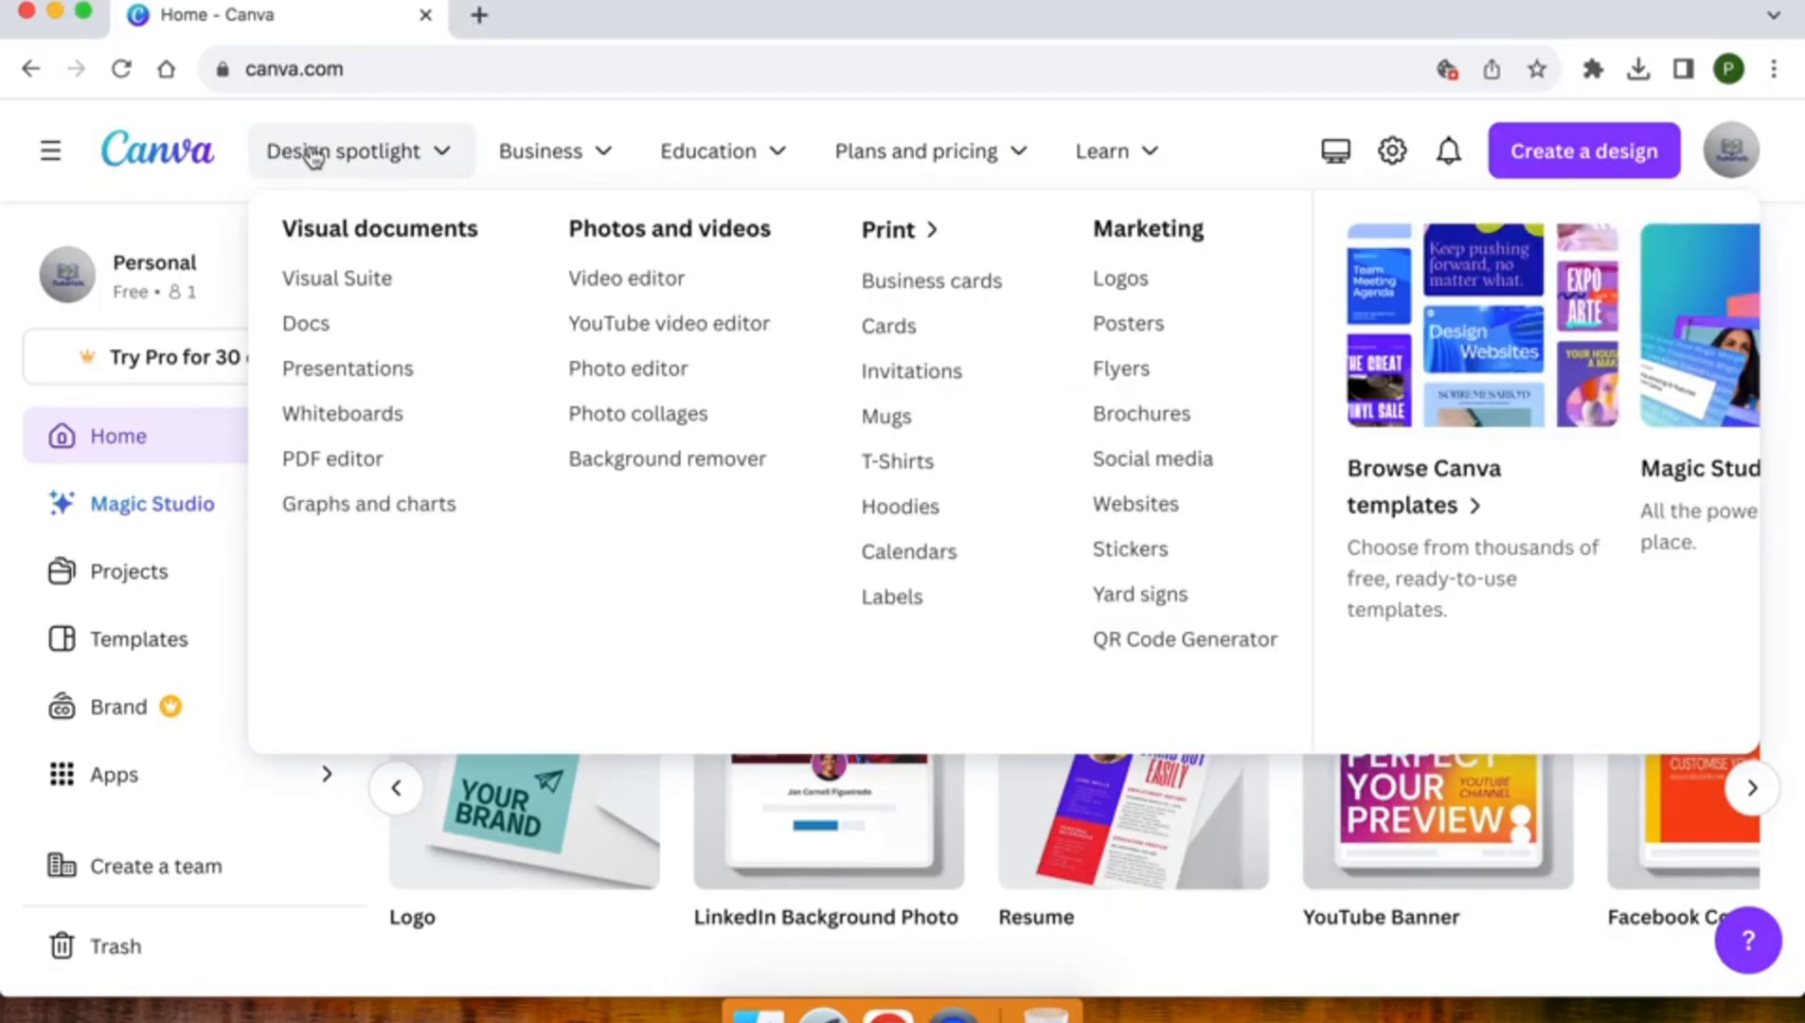
click(890, 326)
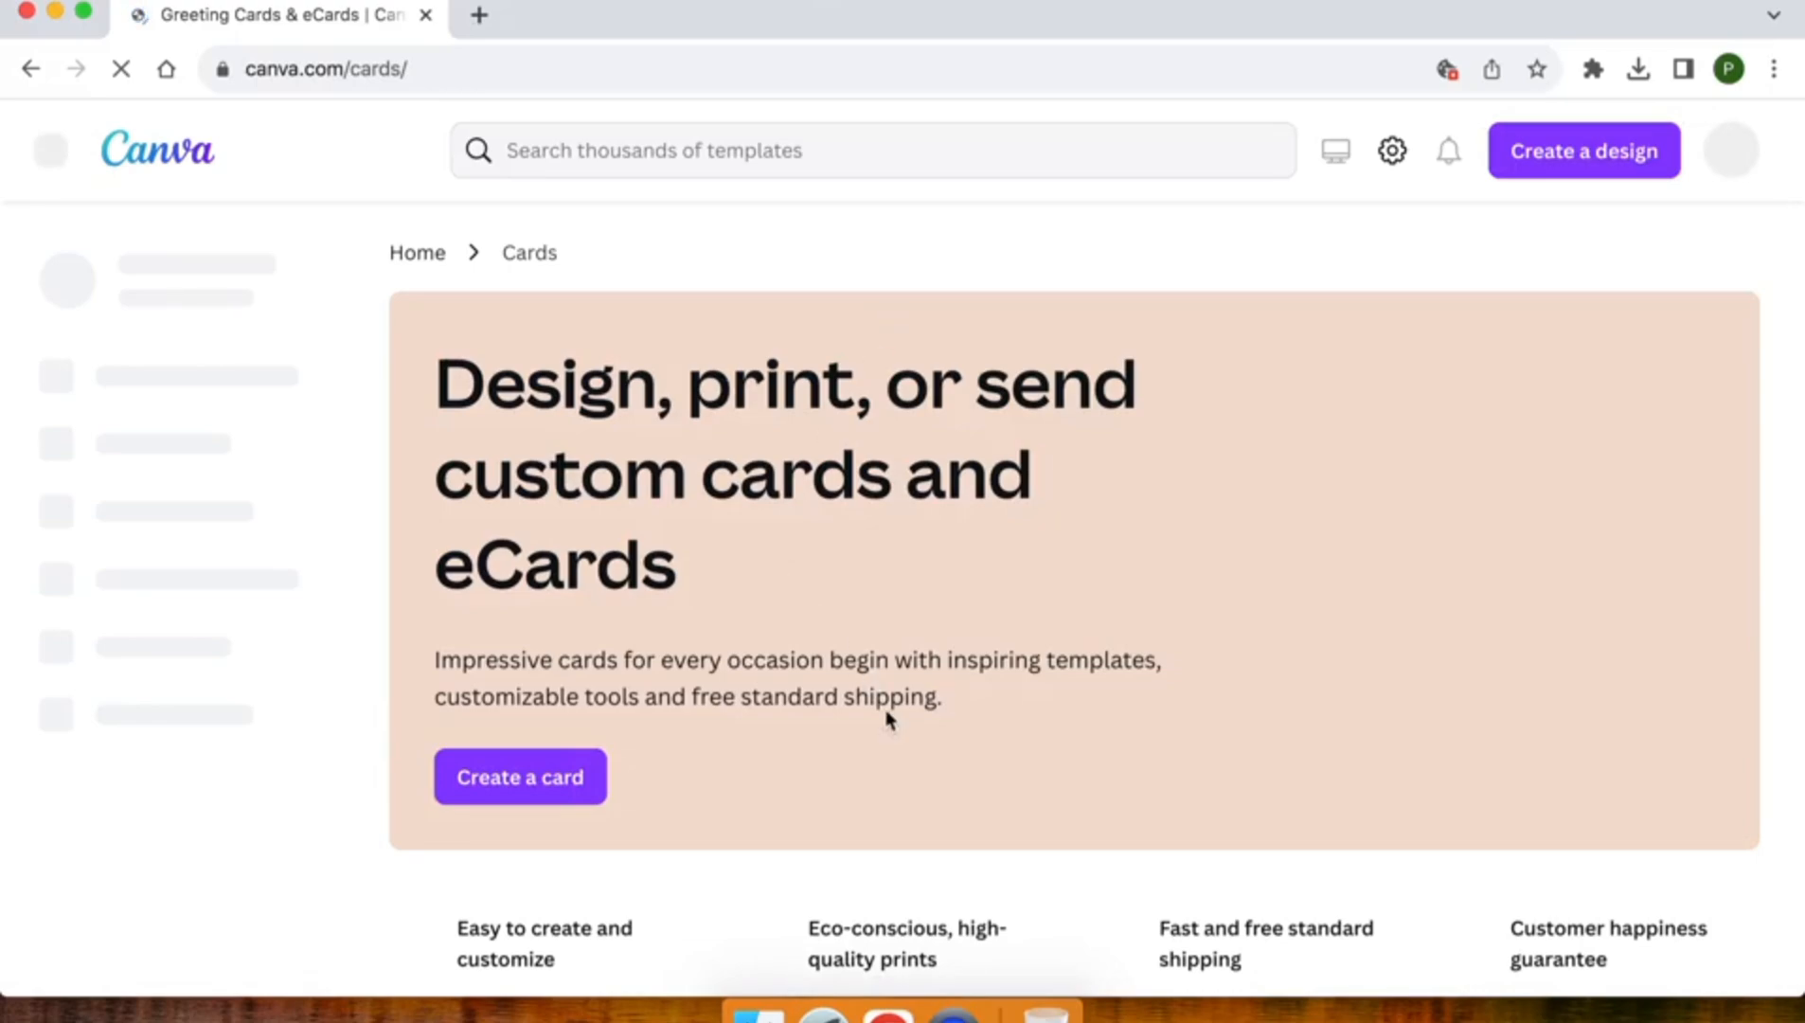
Browse the landscape flat card templates offered on the Cards page
scroll(890, 717, down, 5)
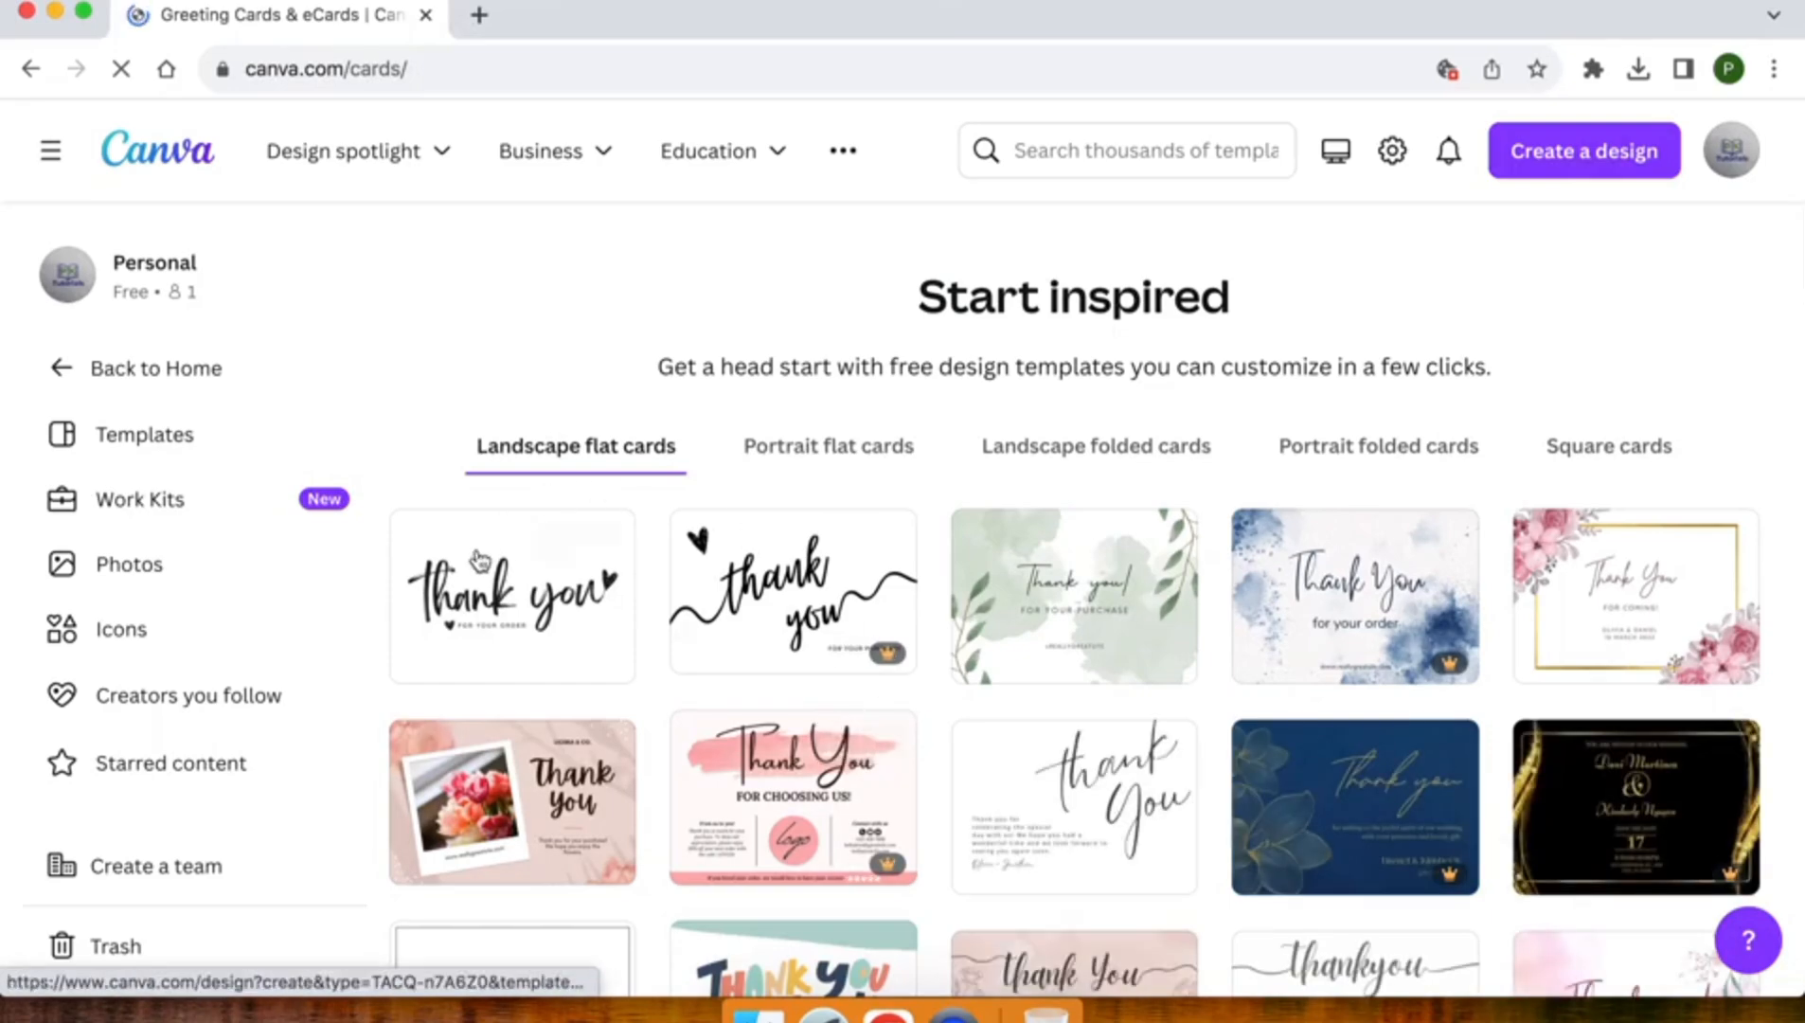
scroll(1309, 725, down, 3)
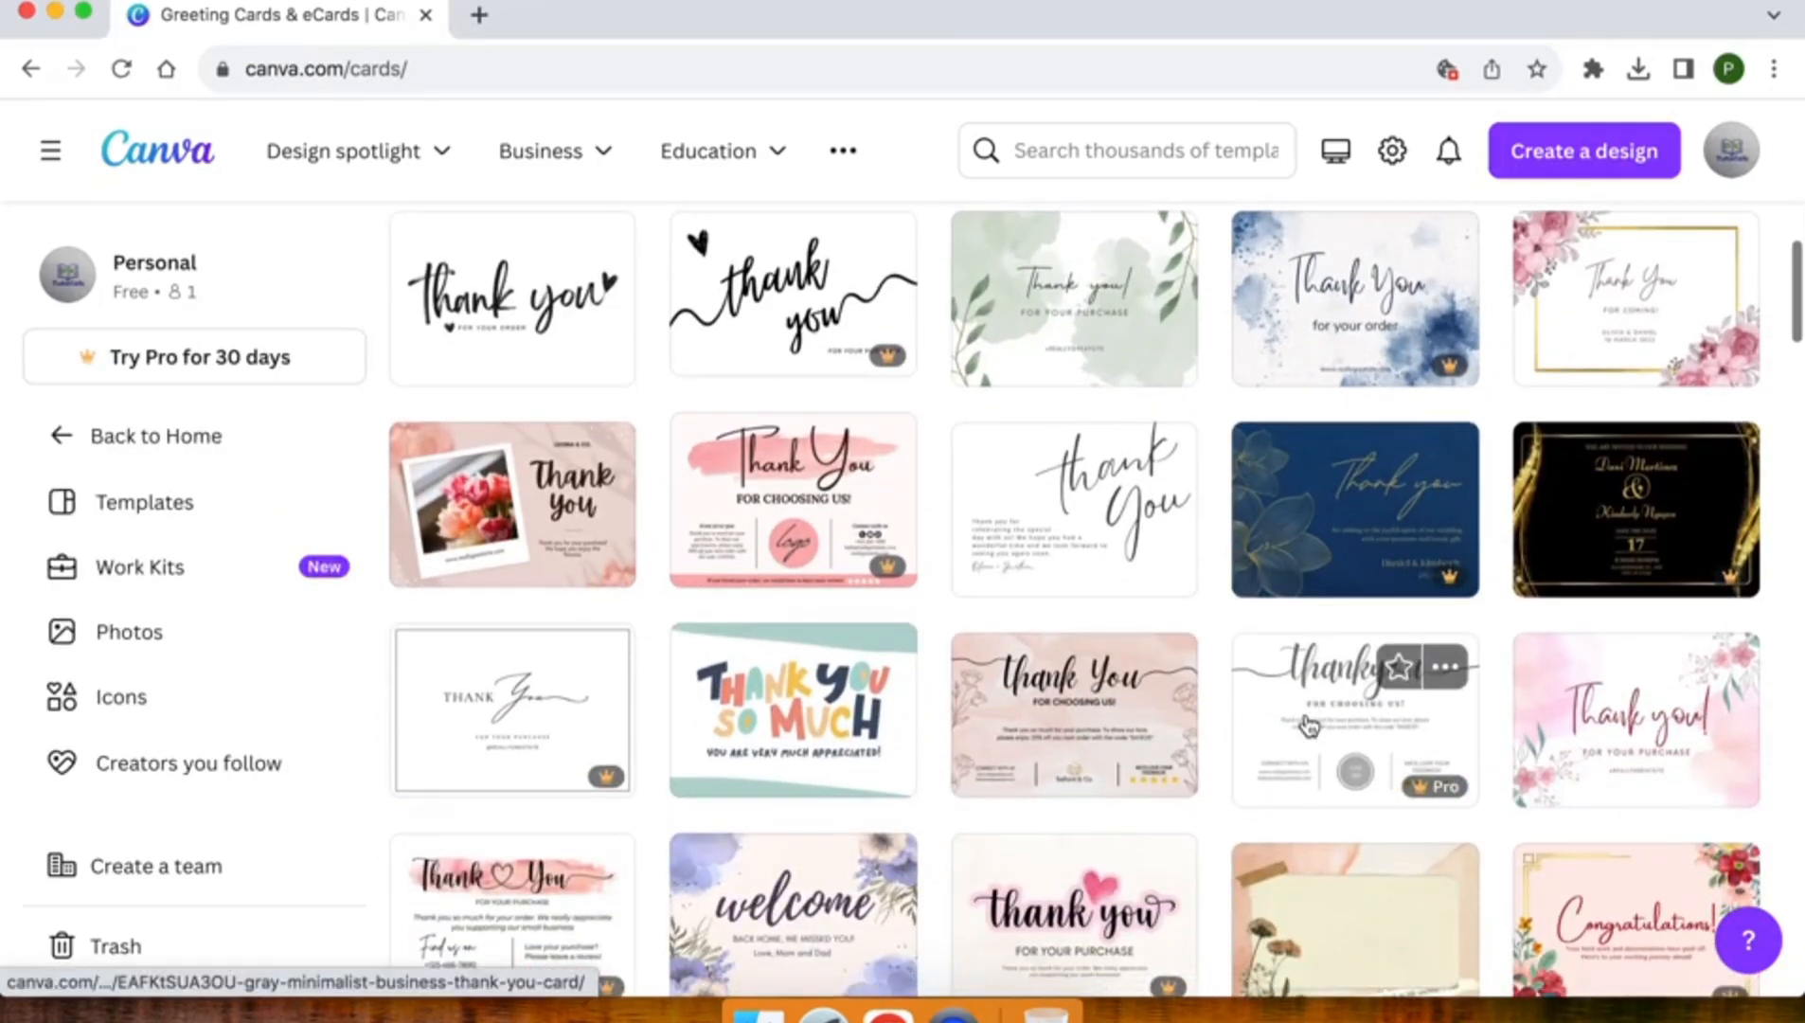
scroll(1310, 724, up, 3)
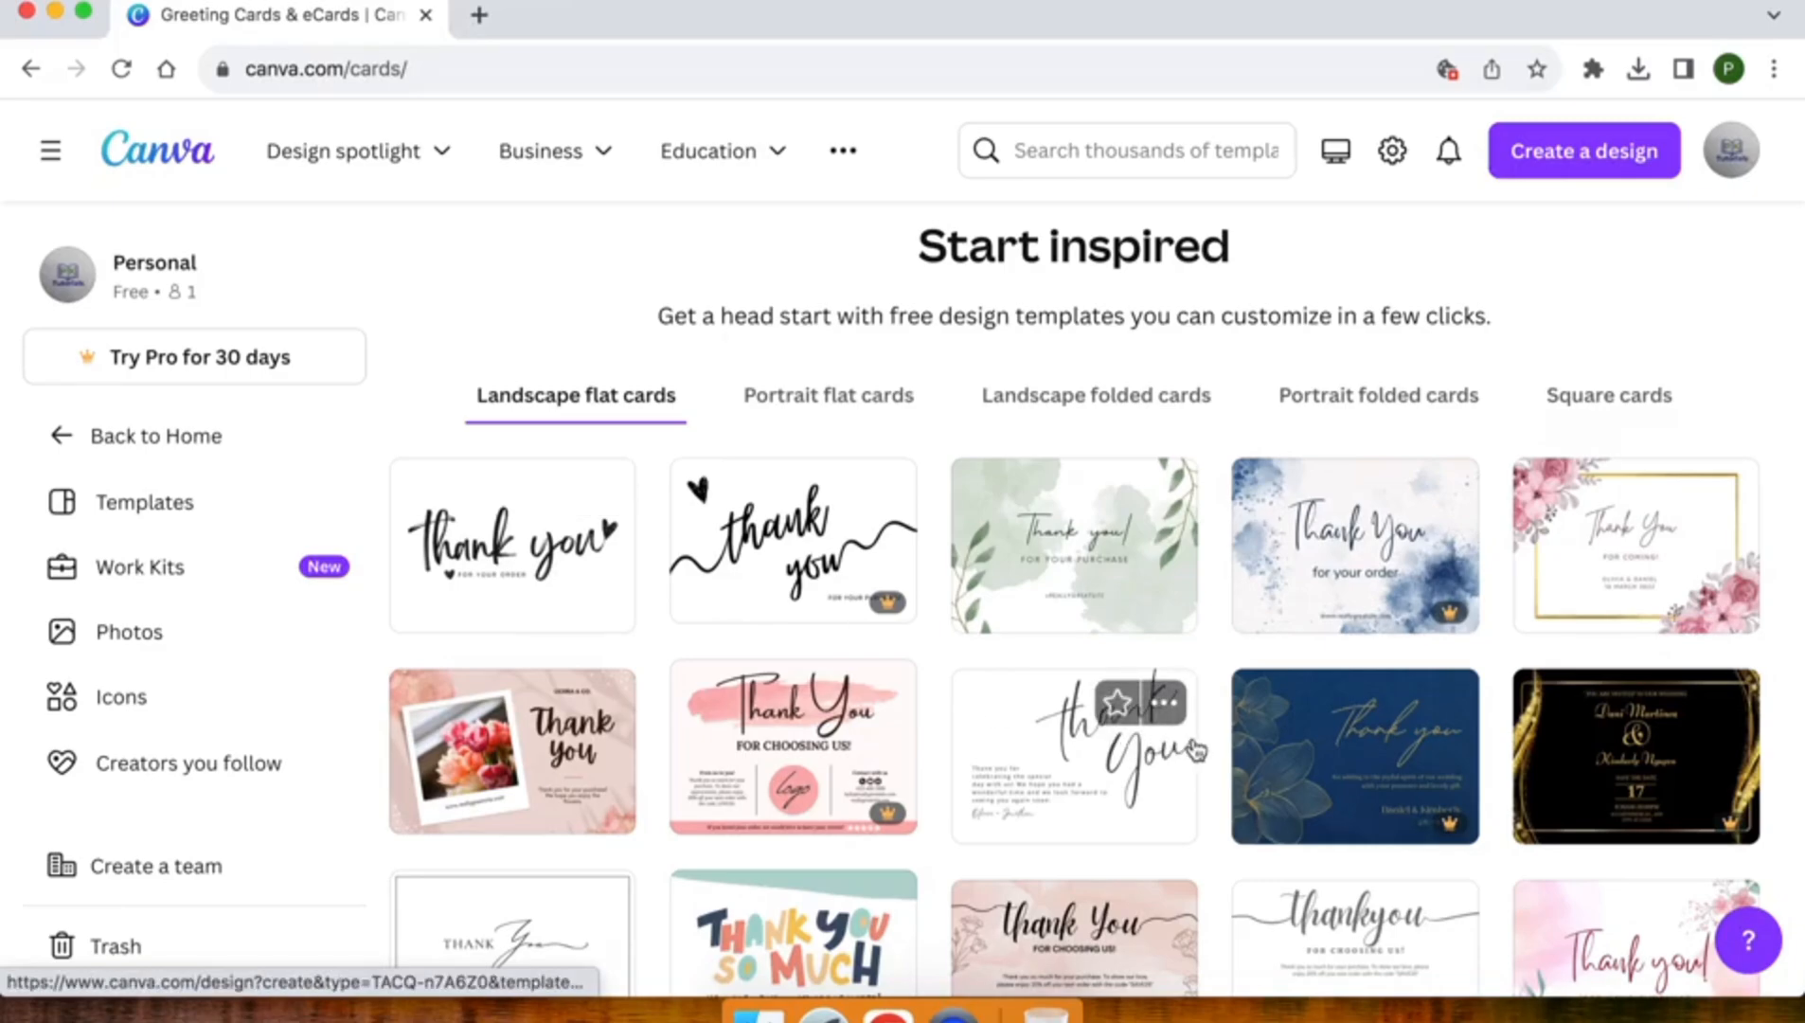
scroll(1191, 748, down, 8)
scroll(1197, 750, down, 1)
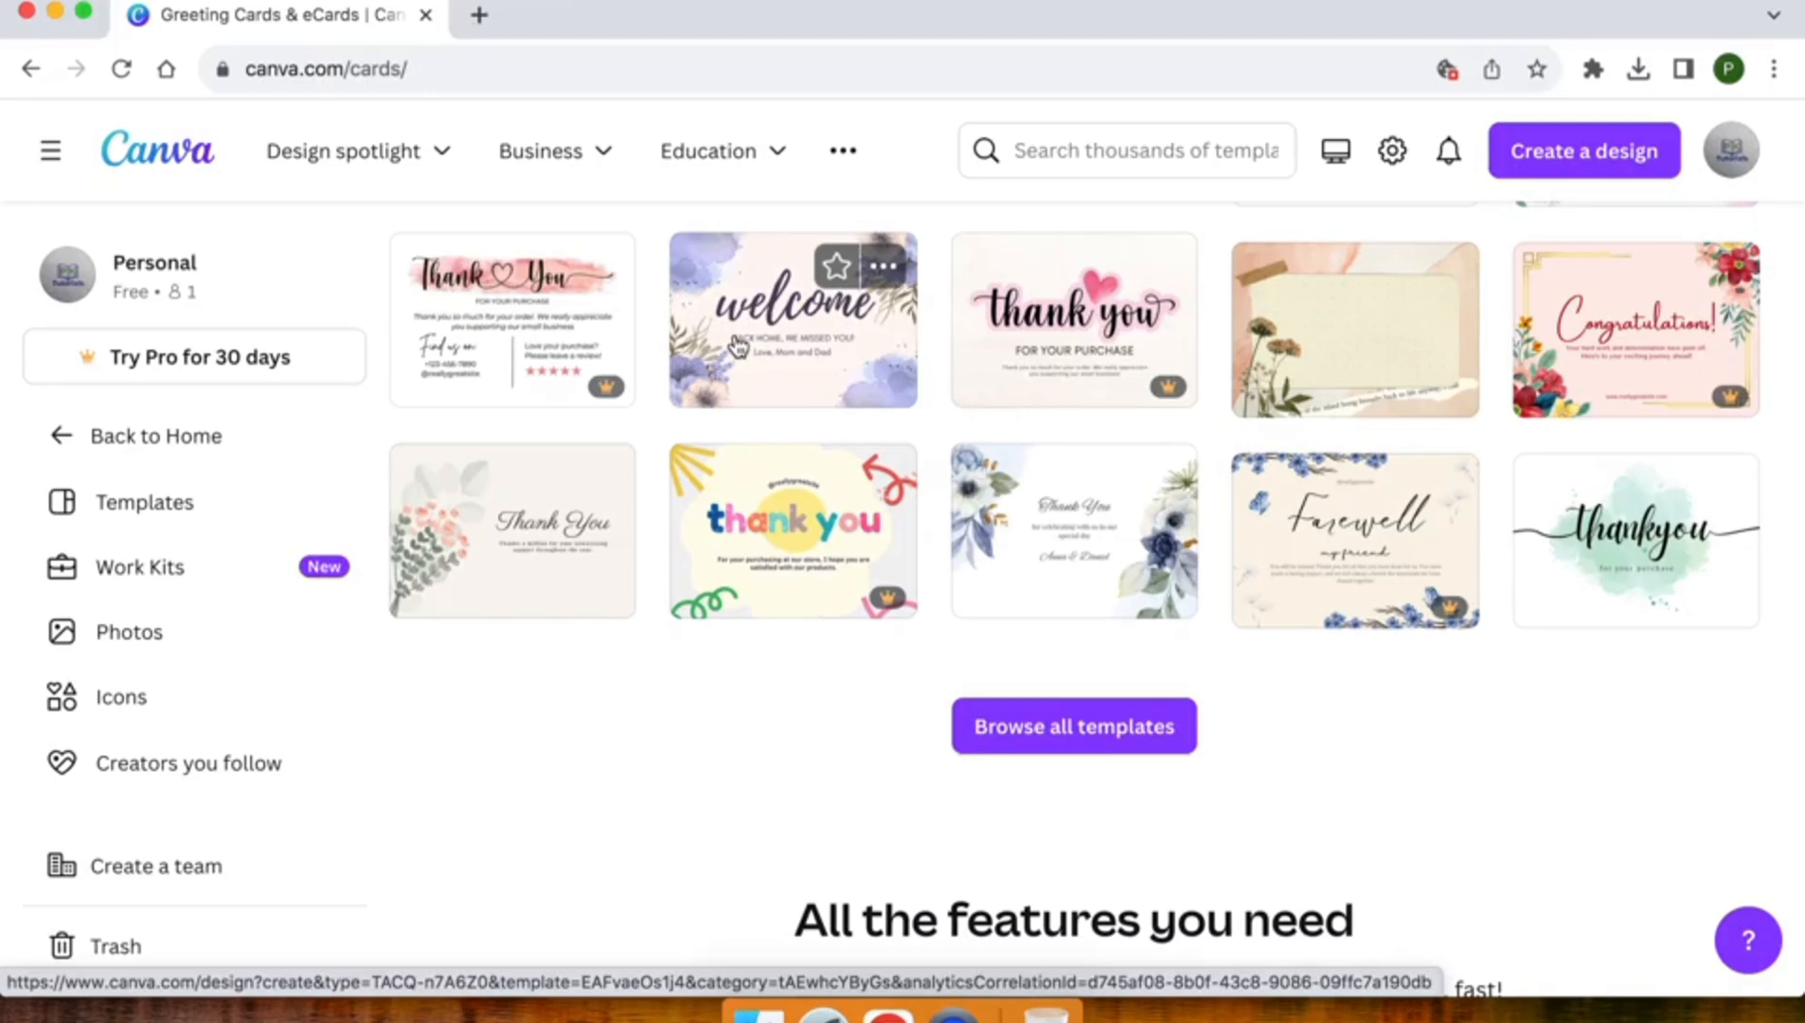
scroll(739, 348, up, 1)
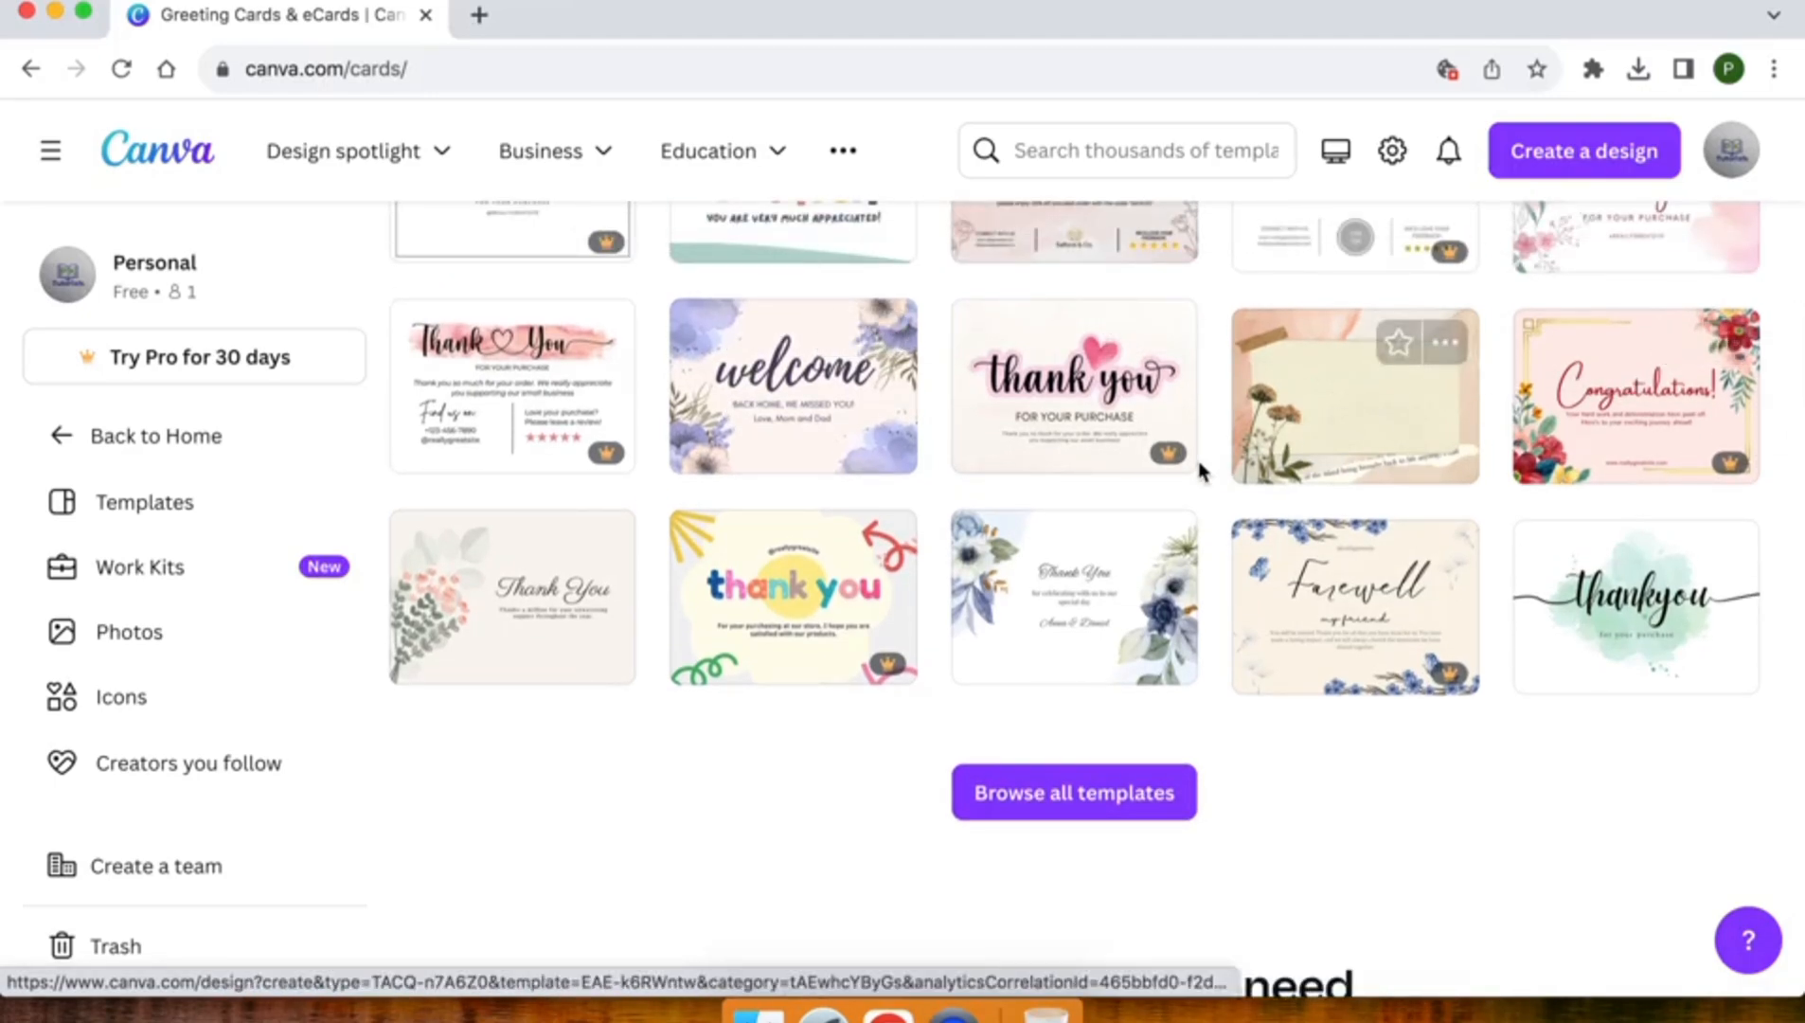
scroll(1201, 471, up, 6)
scroll(1201, 471, up, 5)
scroll(869, 547, up, 3)
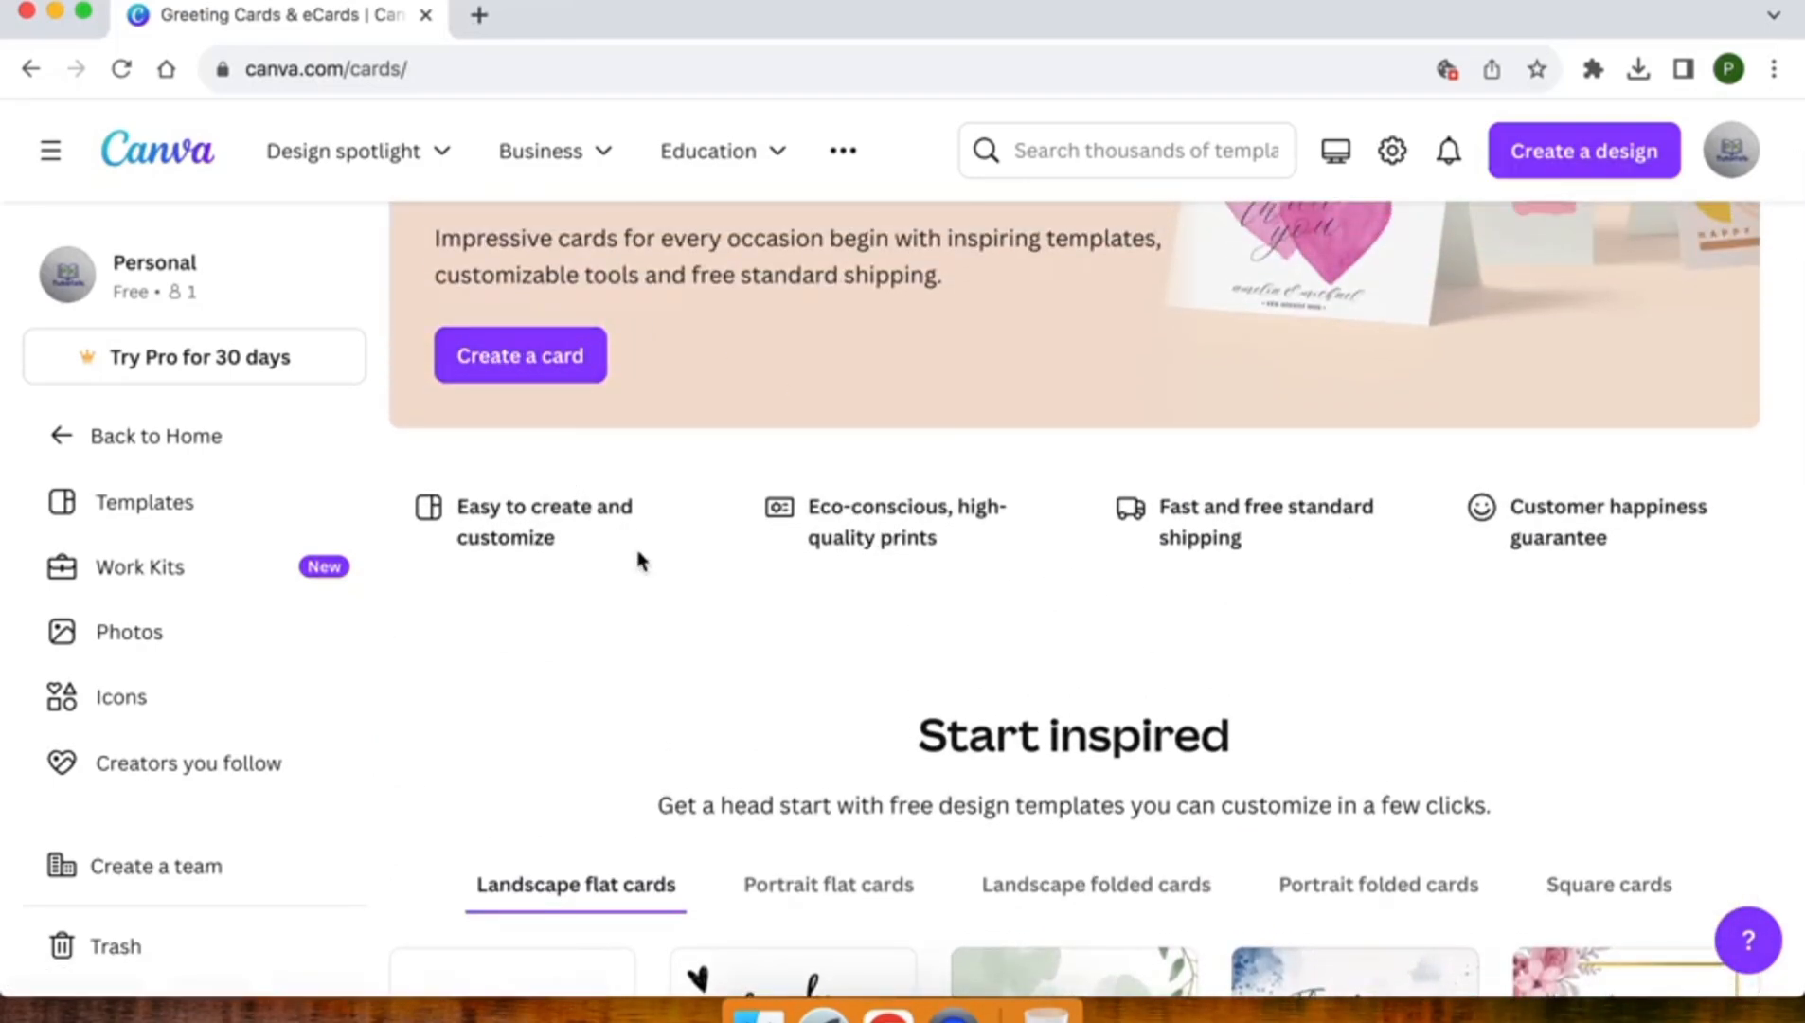
View the template categories for portrait flat, landscape folded, portrait folded and square cards
scroll(637, 561, down, 3)
click(829, 600)
scroll(833, 601, down, 2)
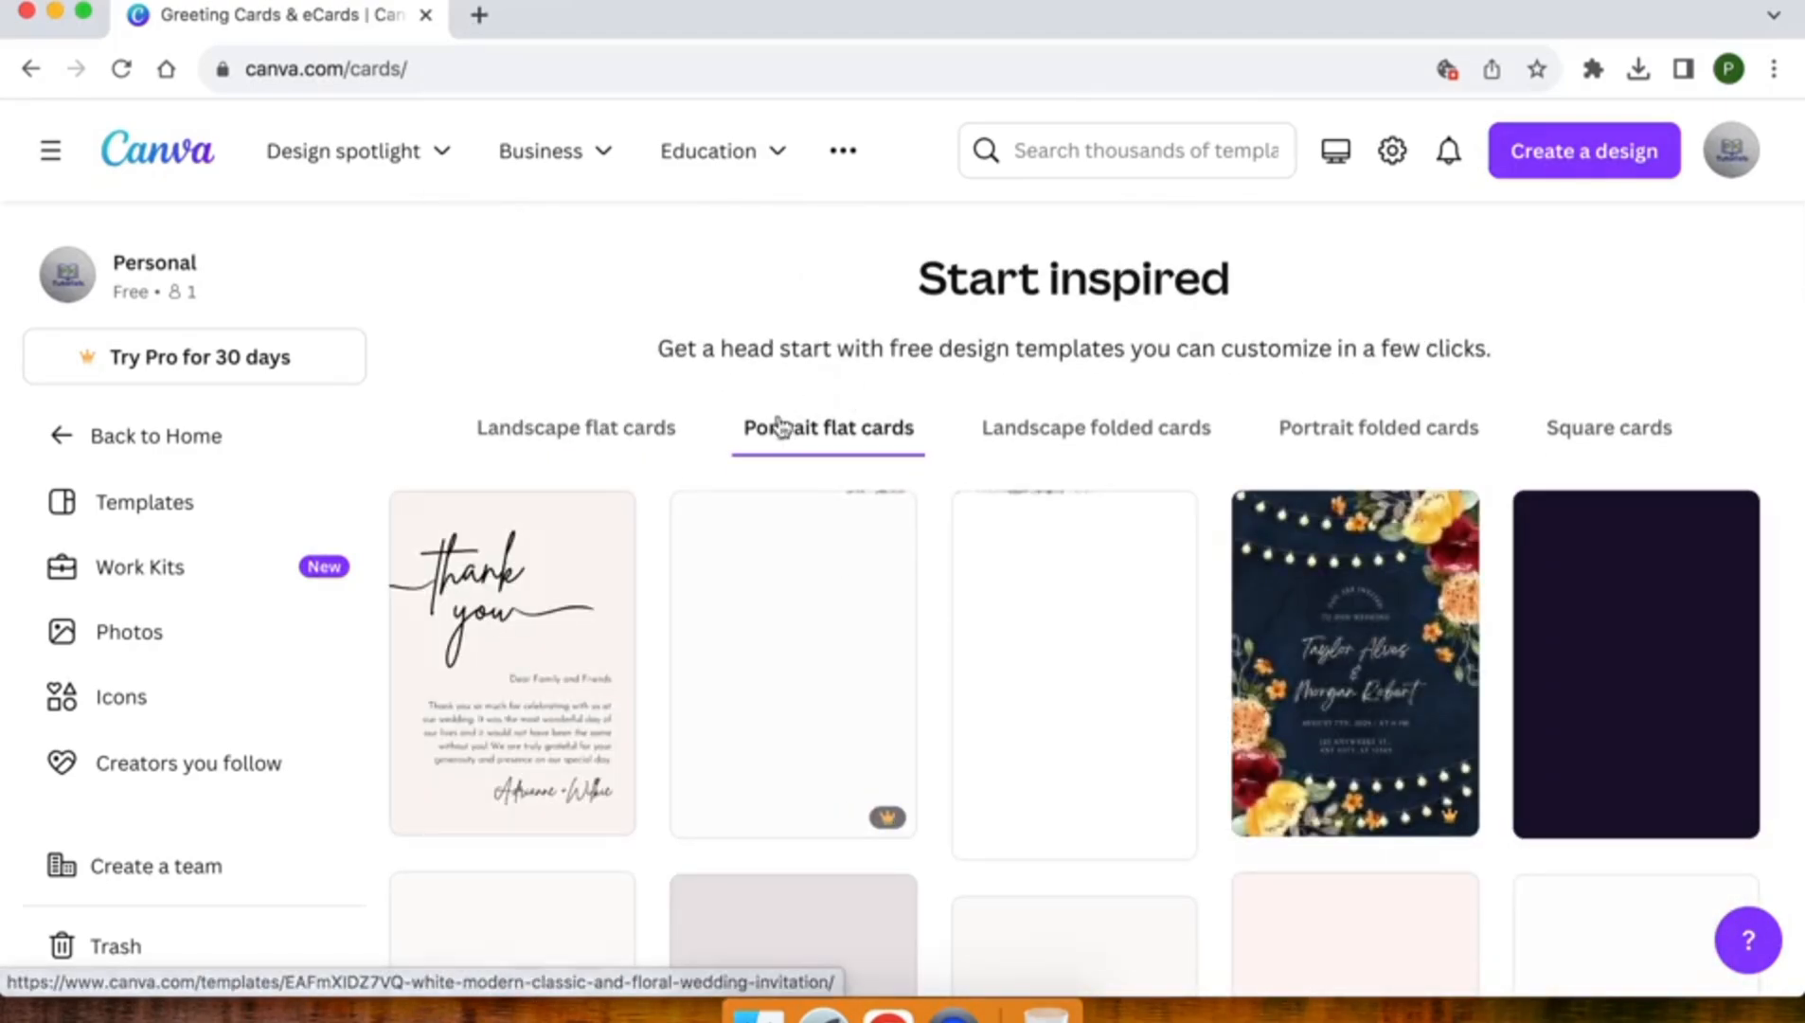
click(1019, 441)
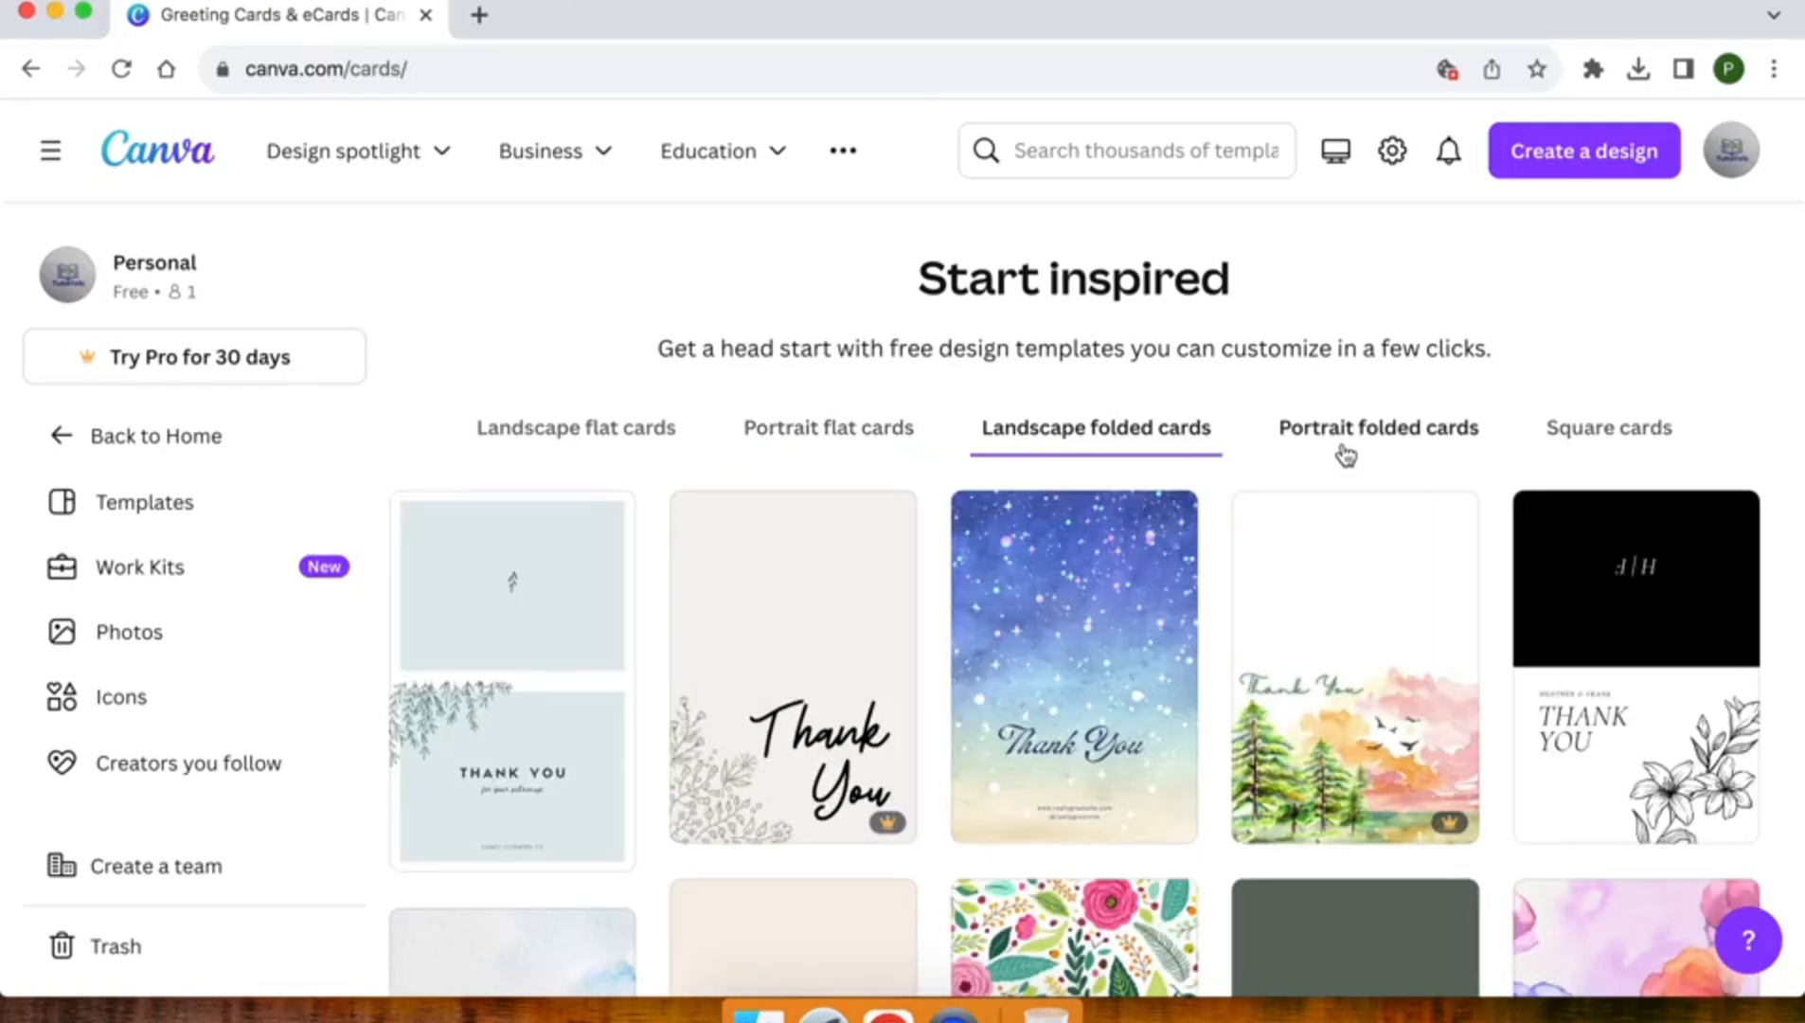
click(1392, 443)
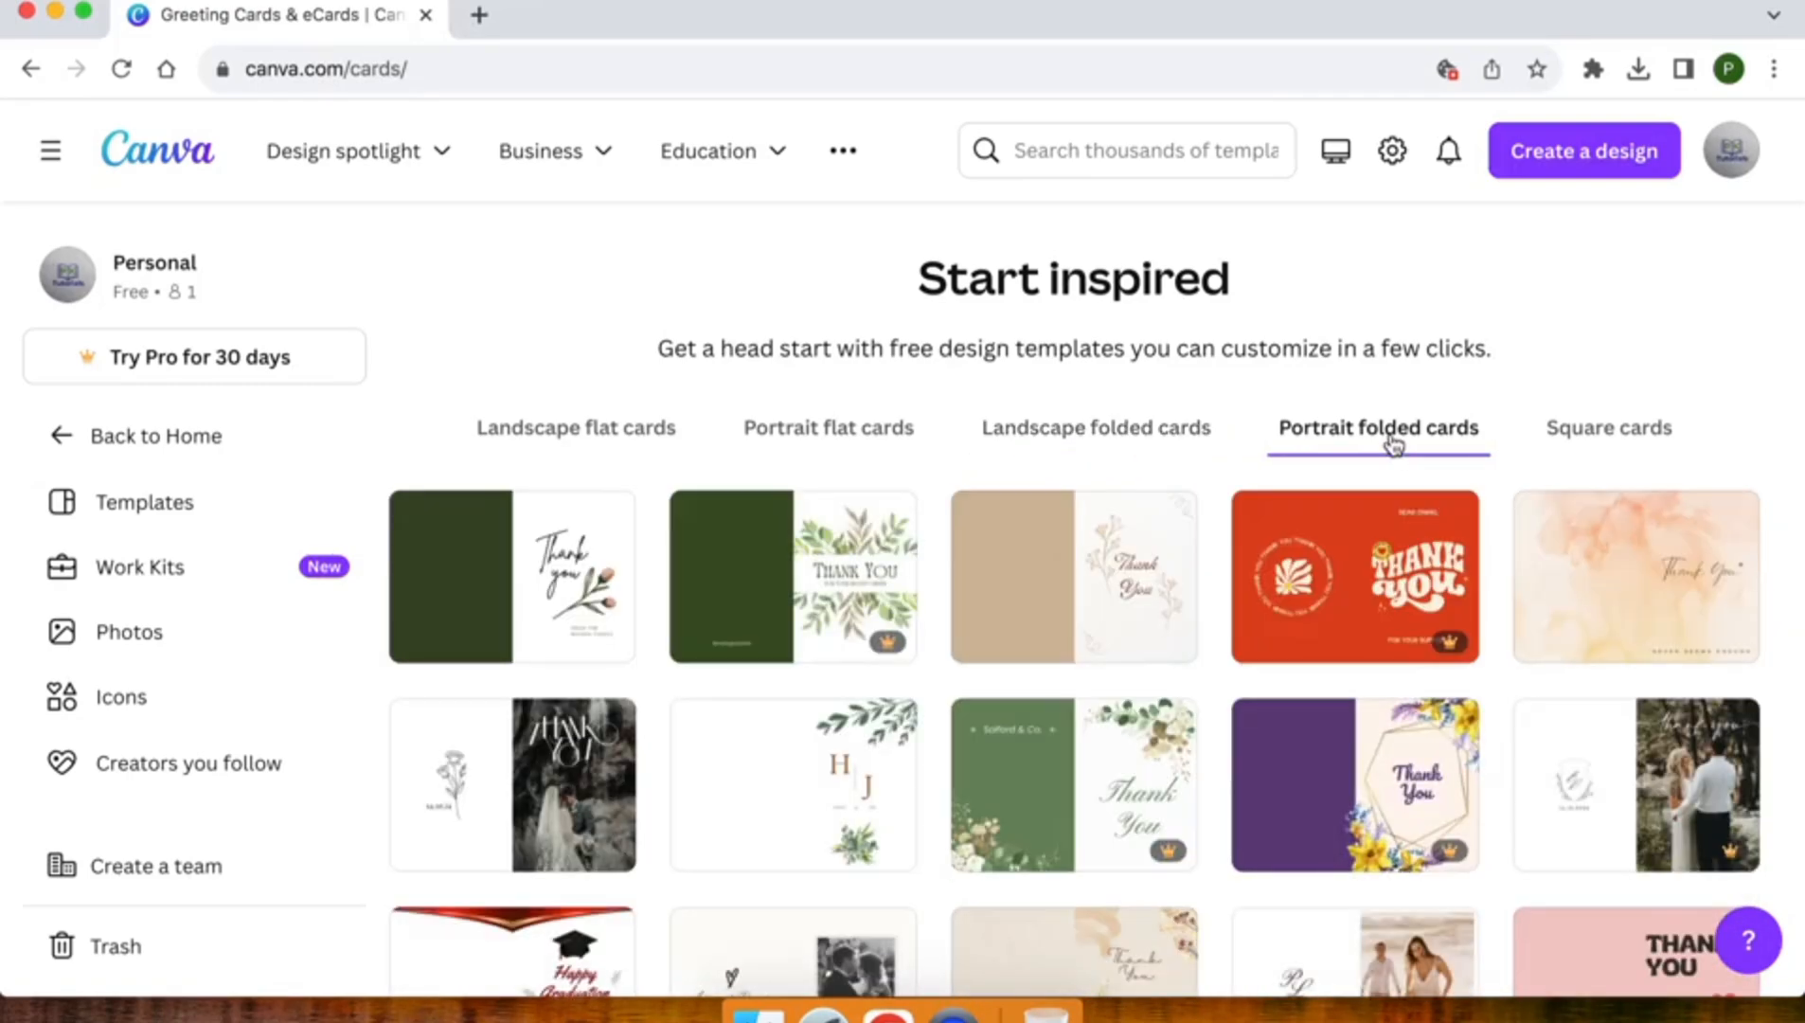
click(1623, 422)
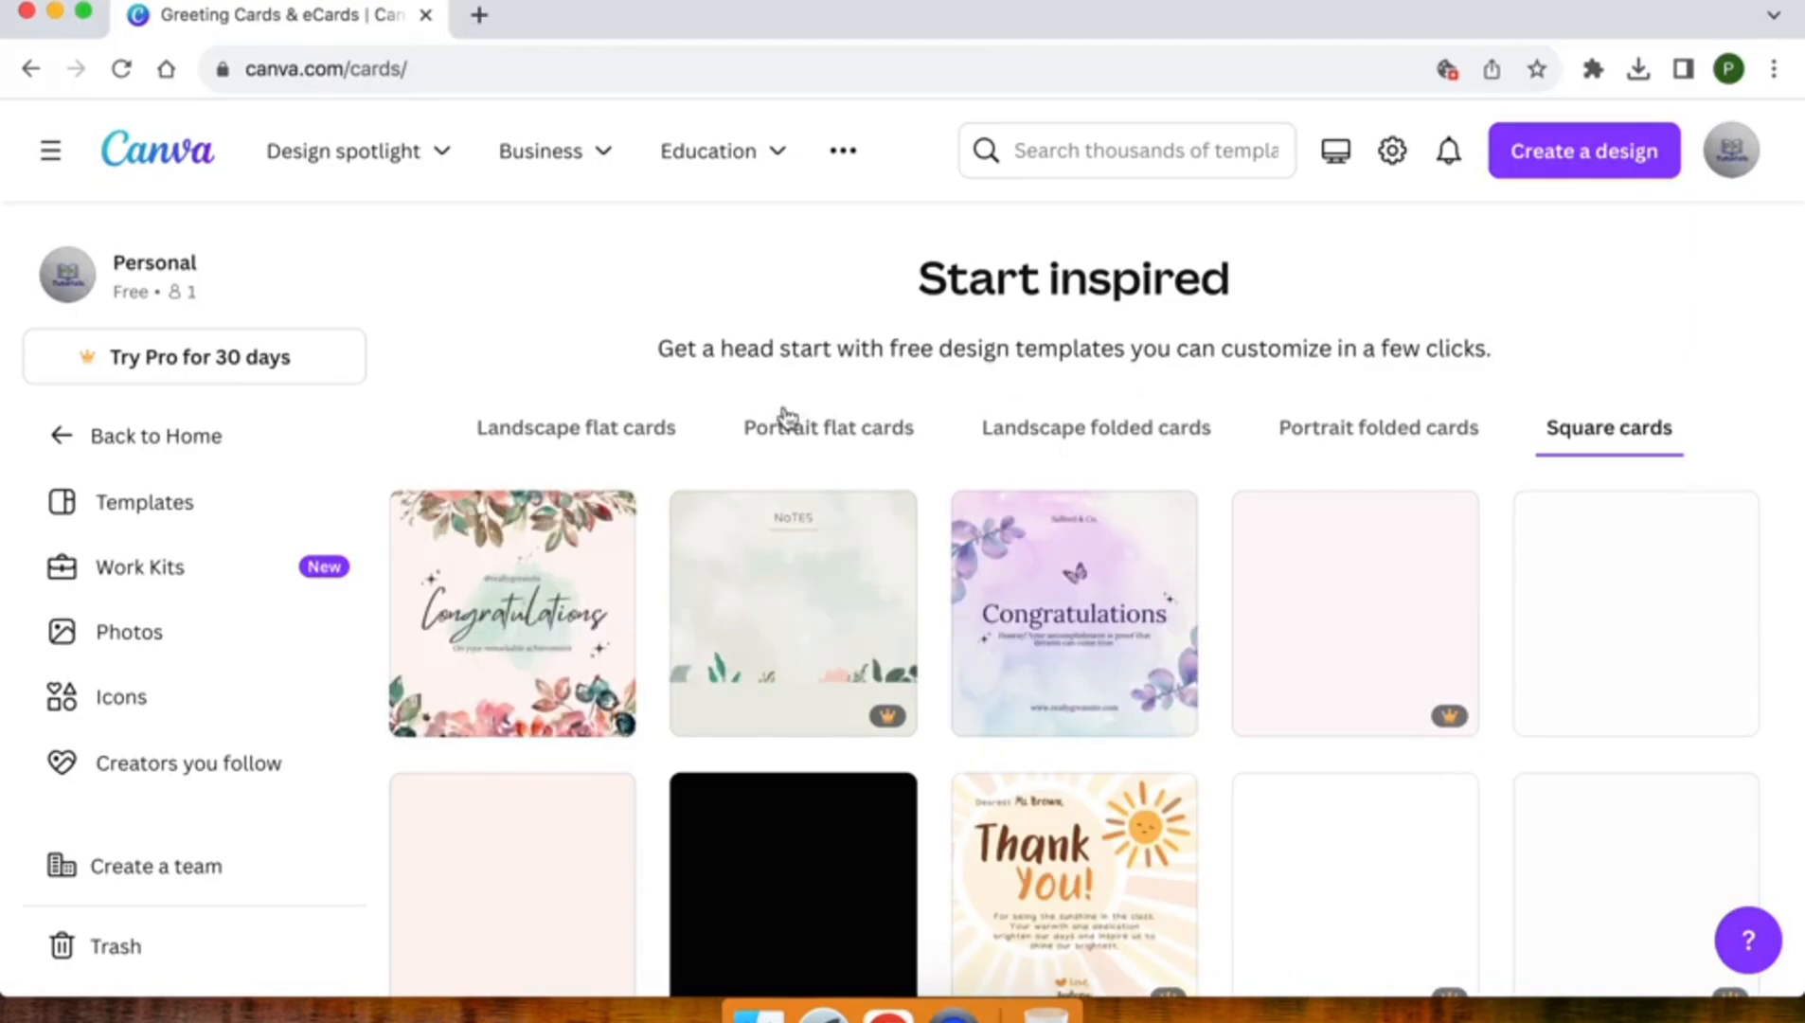
Create a new blank card design from the Cards page
scroll(755, 431, up, 10)
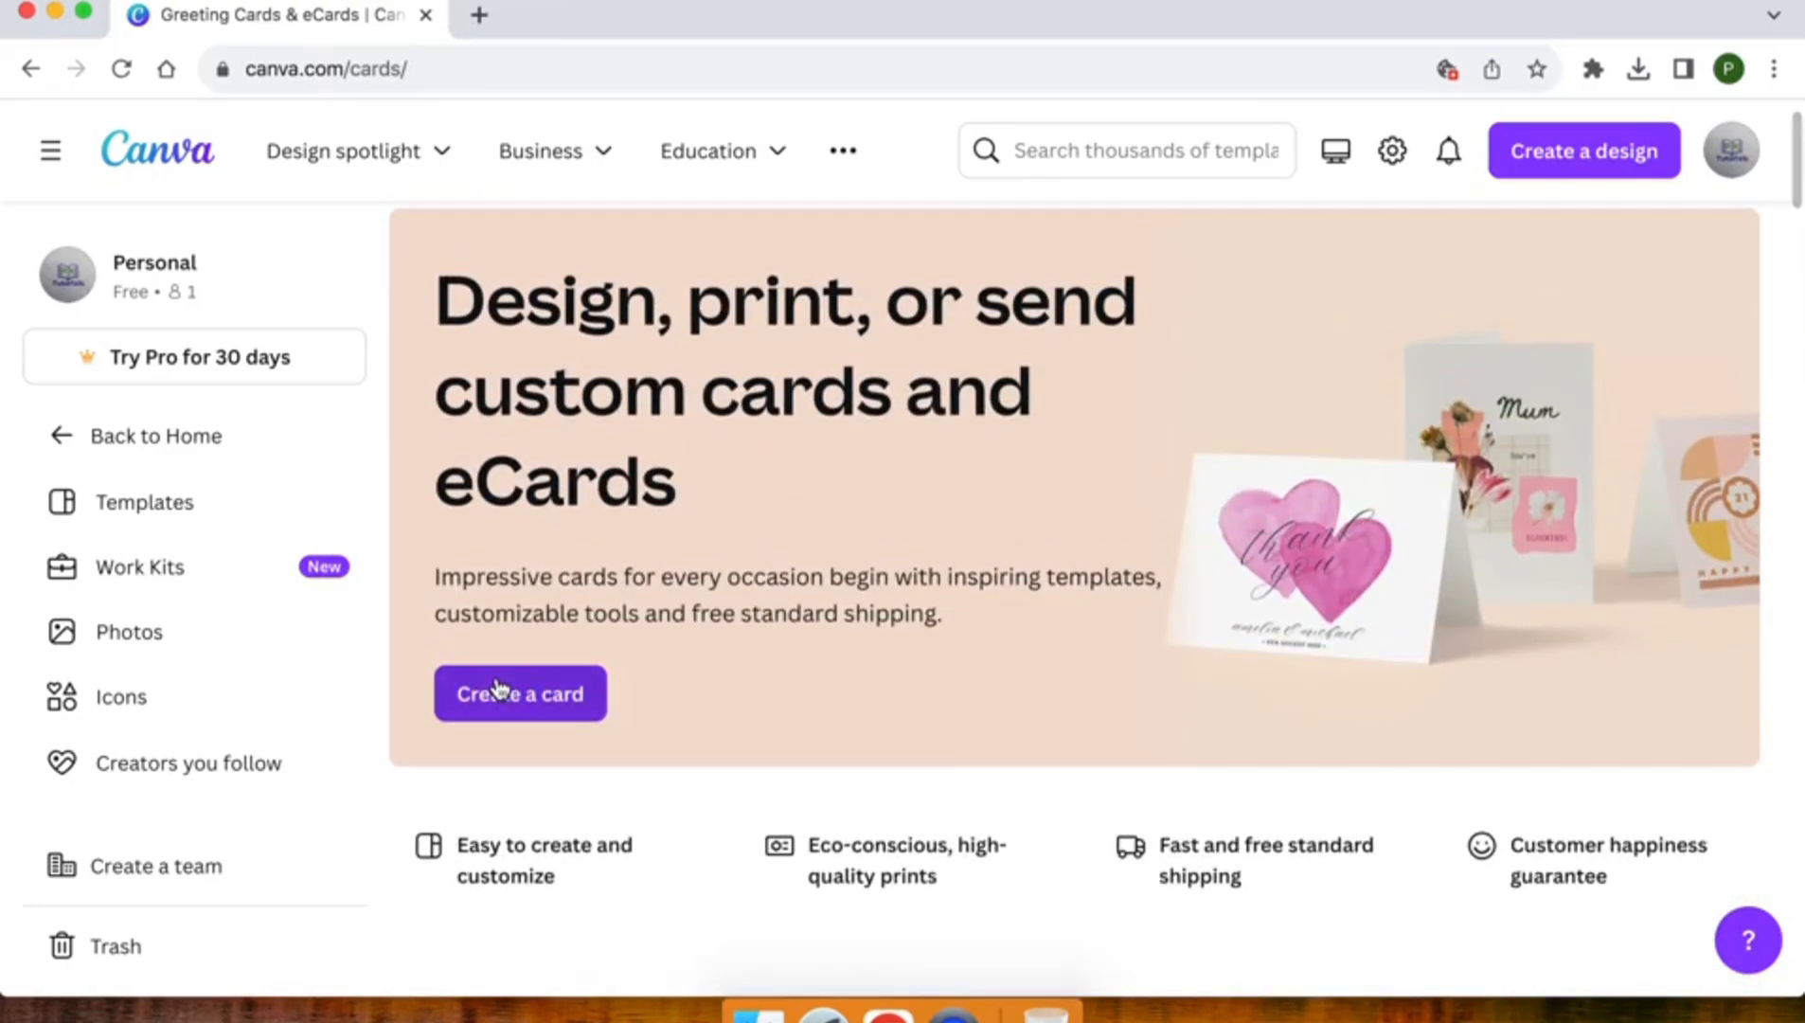
click(511, 698)
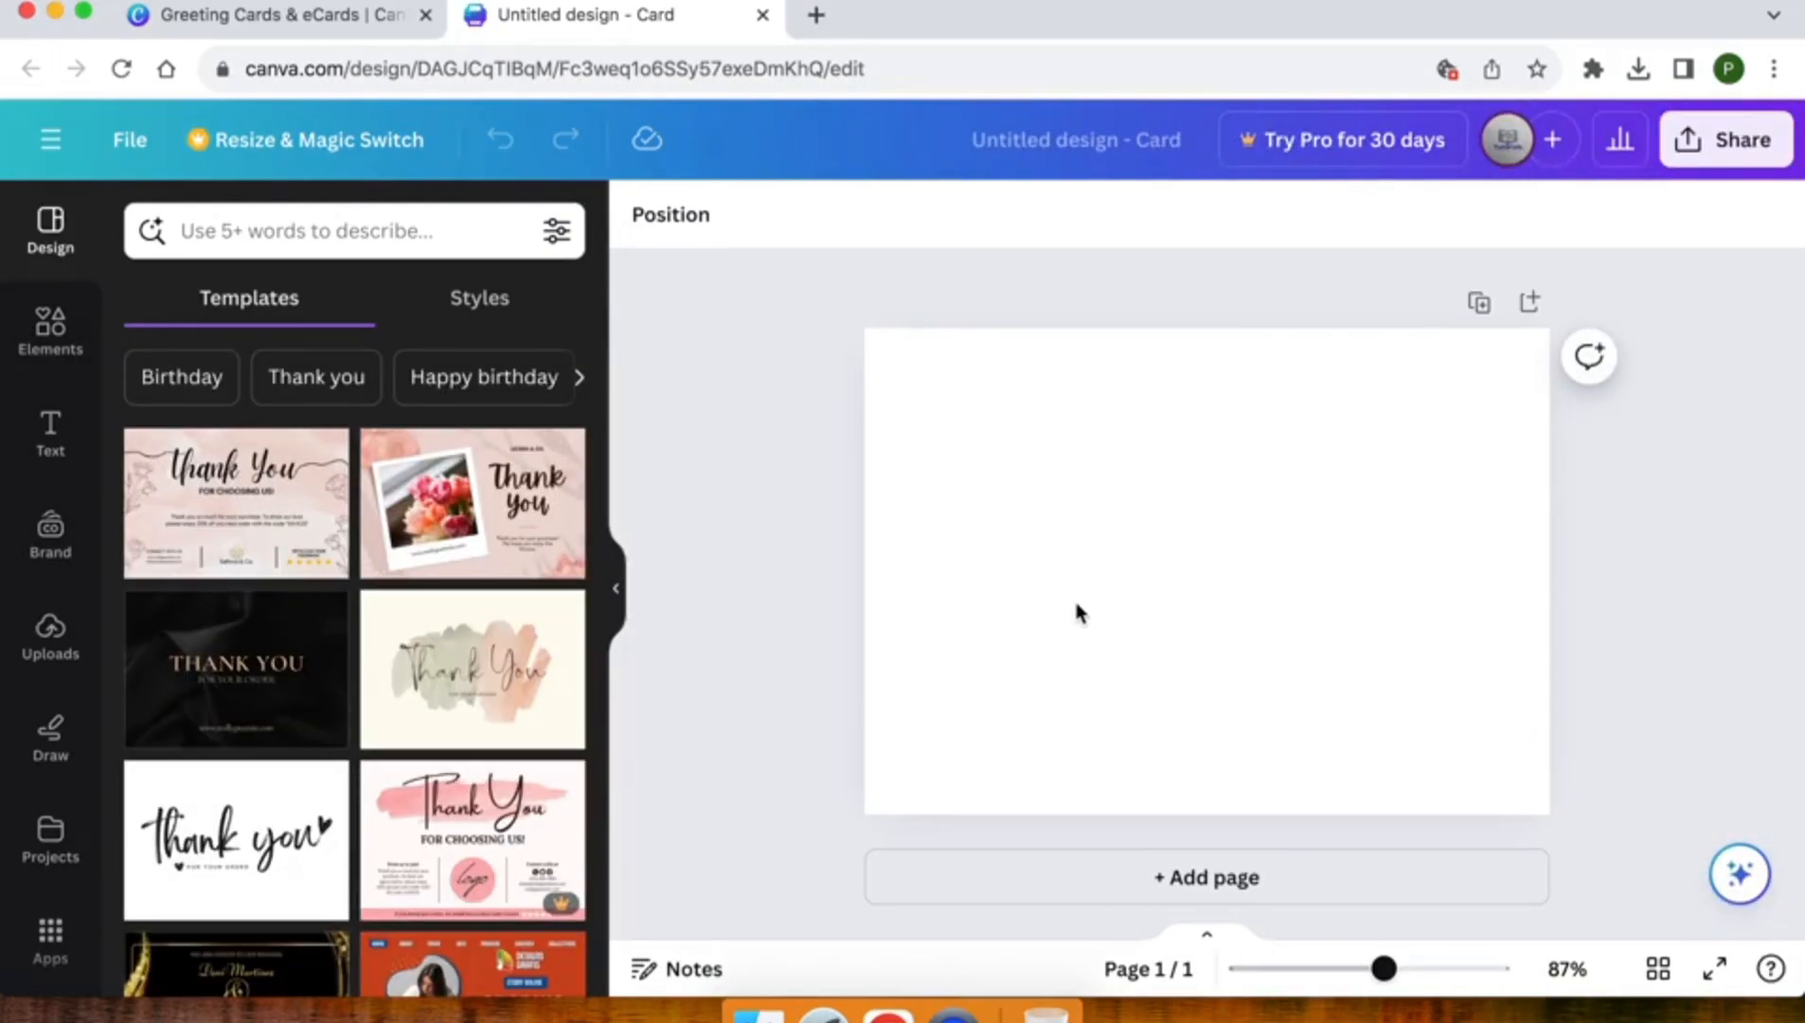
Apply the light grey speckled stone texture as the blank card's background
click(1074, 603)
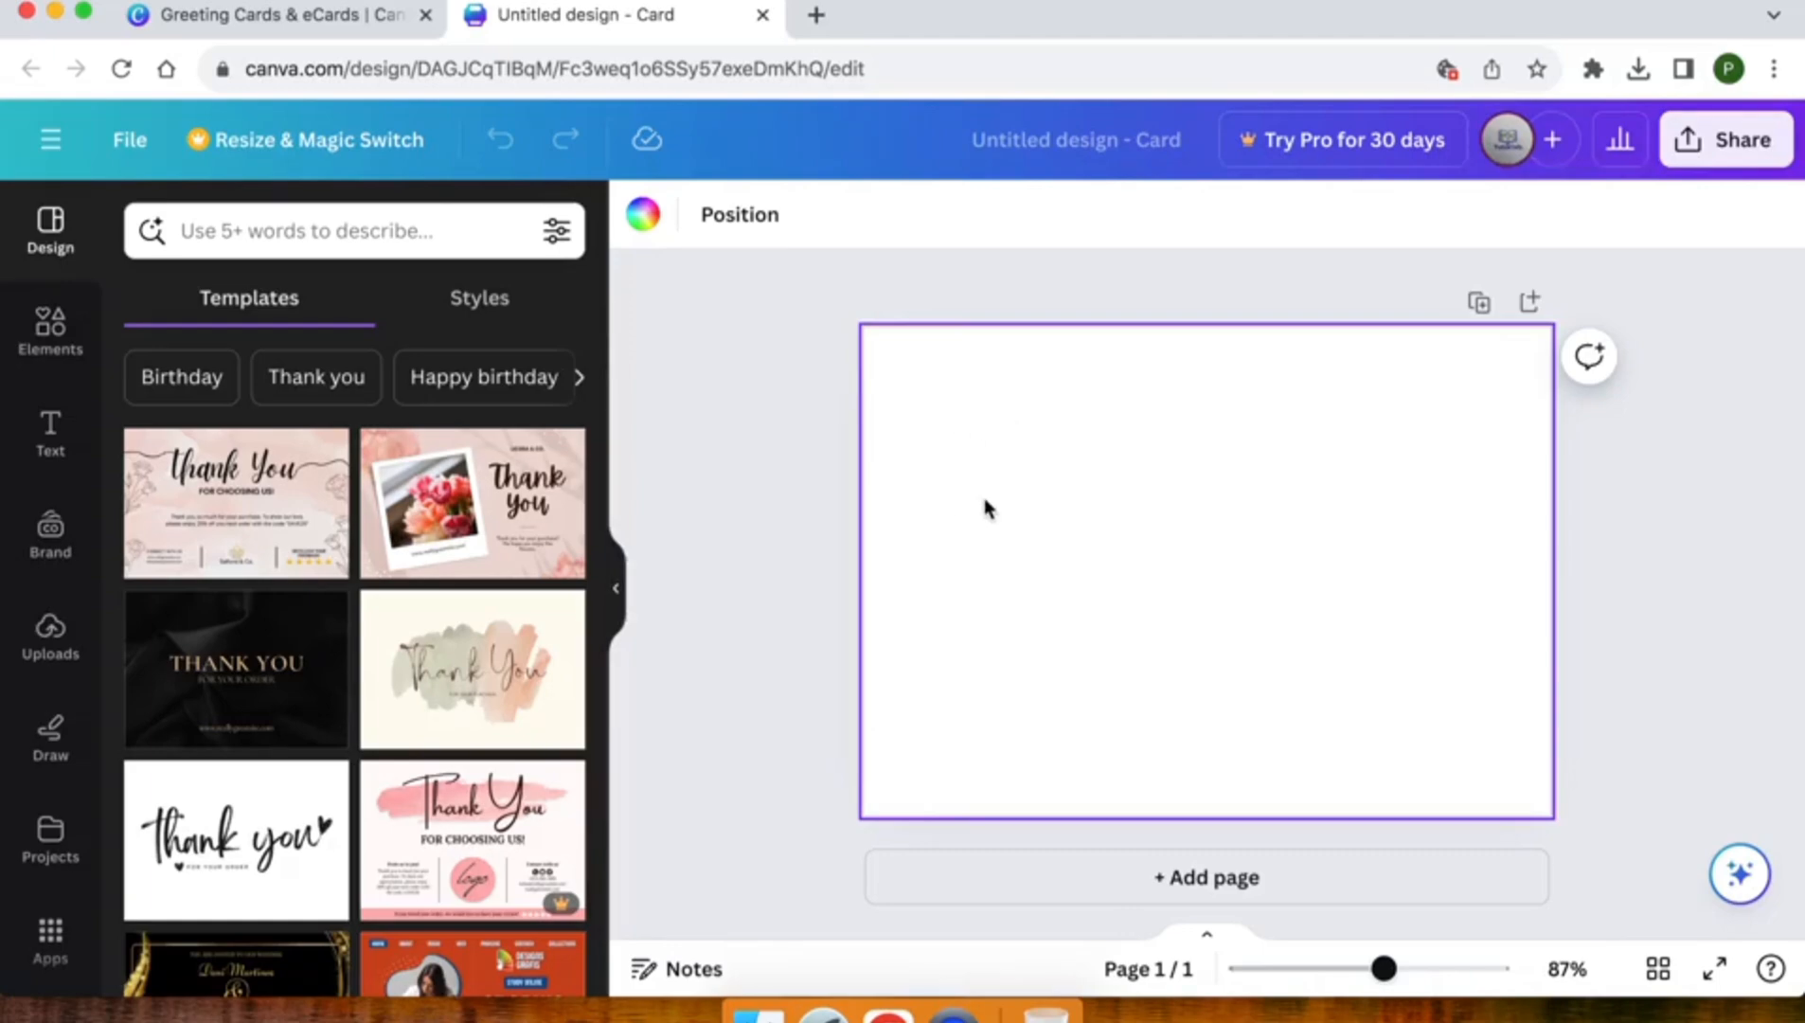
scroll(41, 724, down, 5)
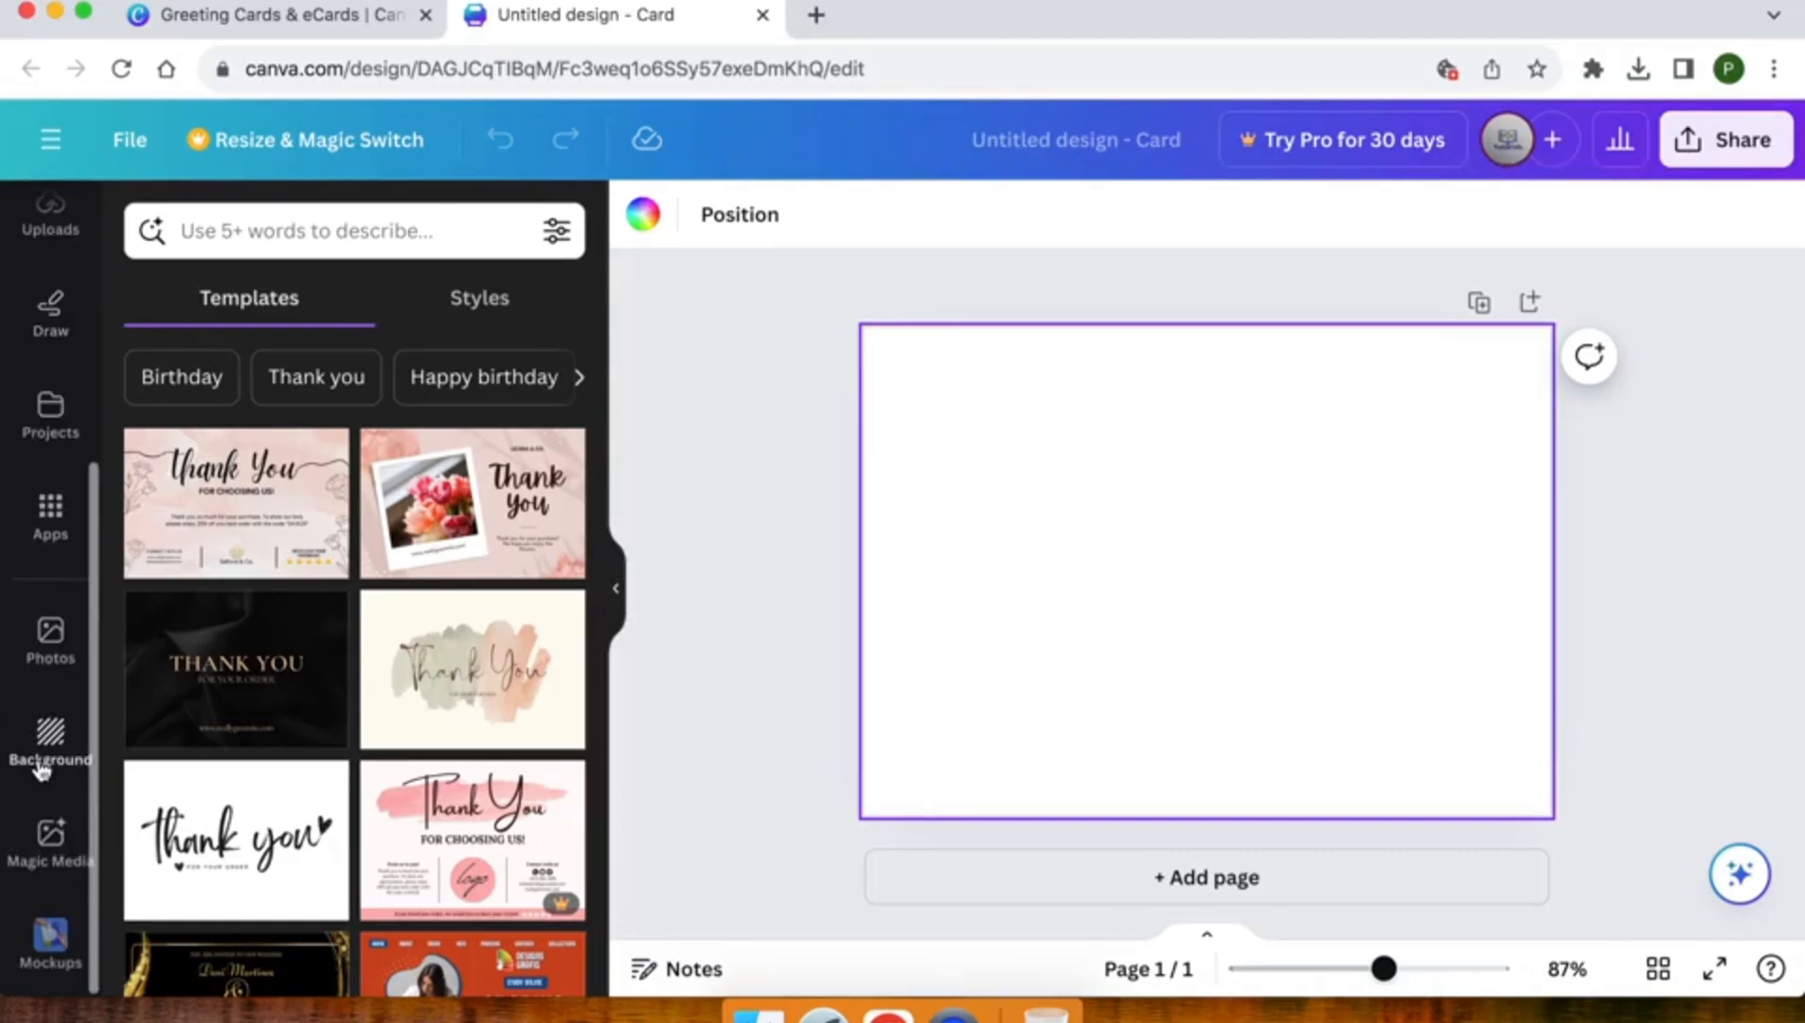
click(43, 734)
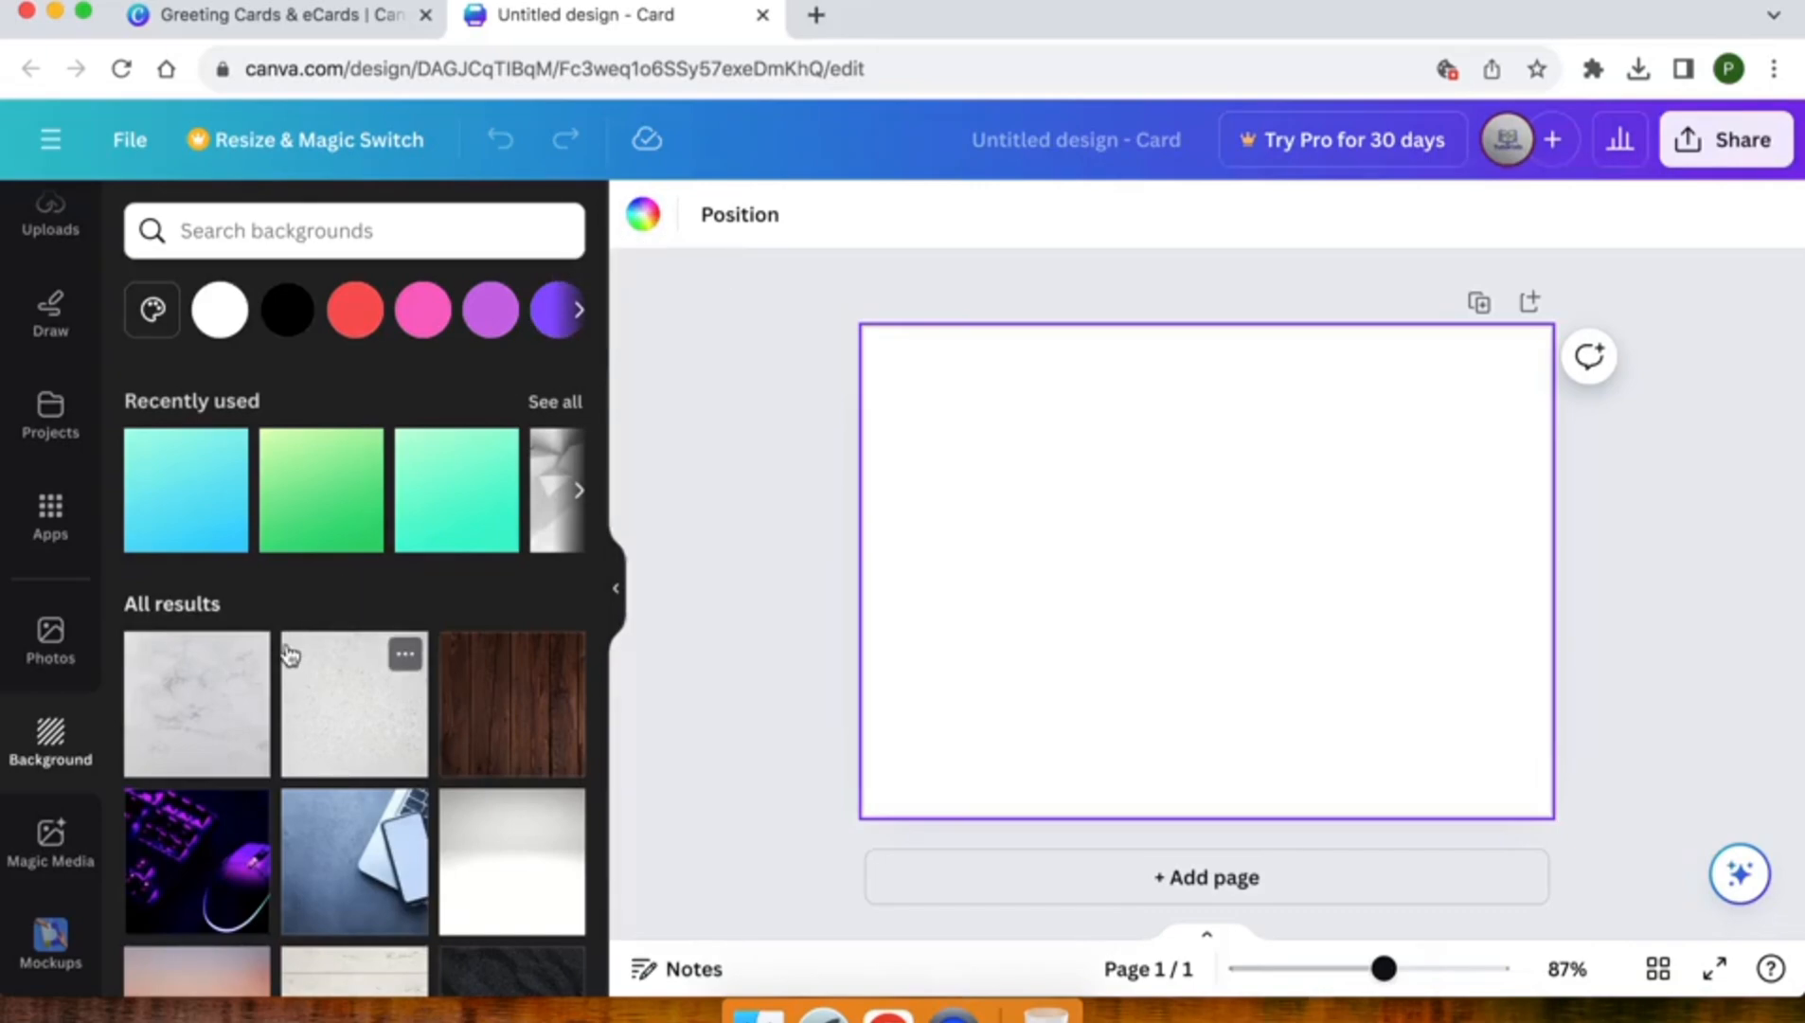
scroll(289, 653, down, 2)
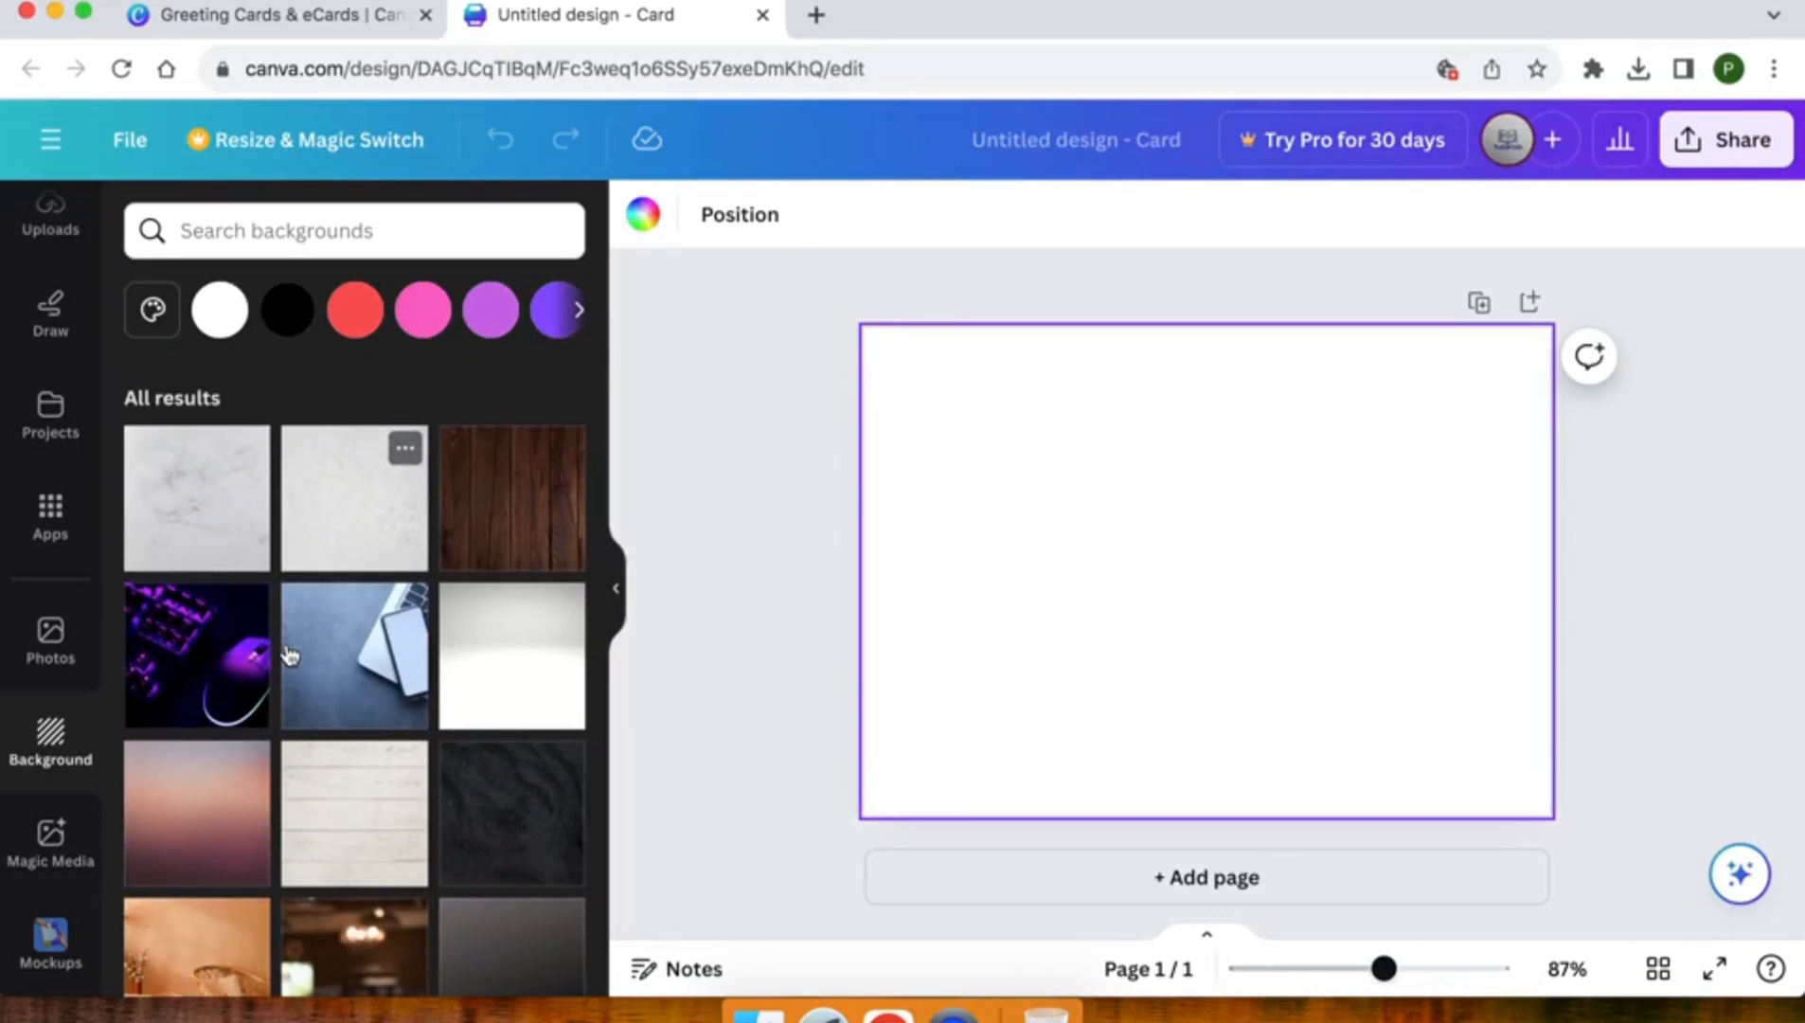
click(338, 524)
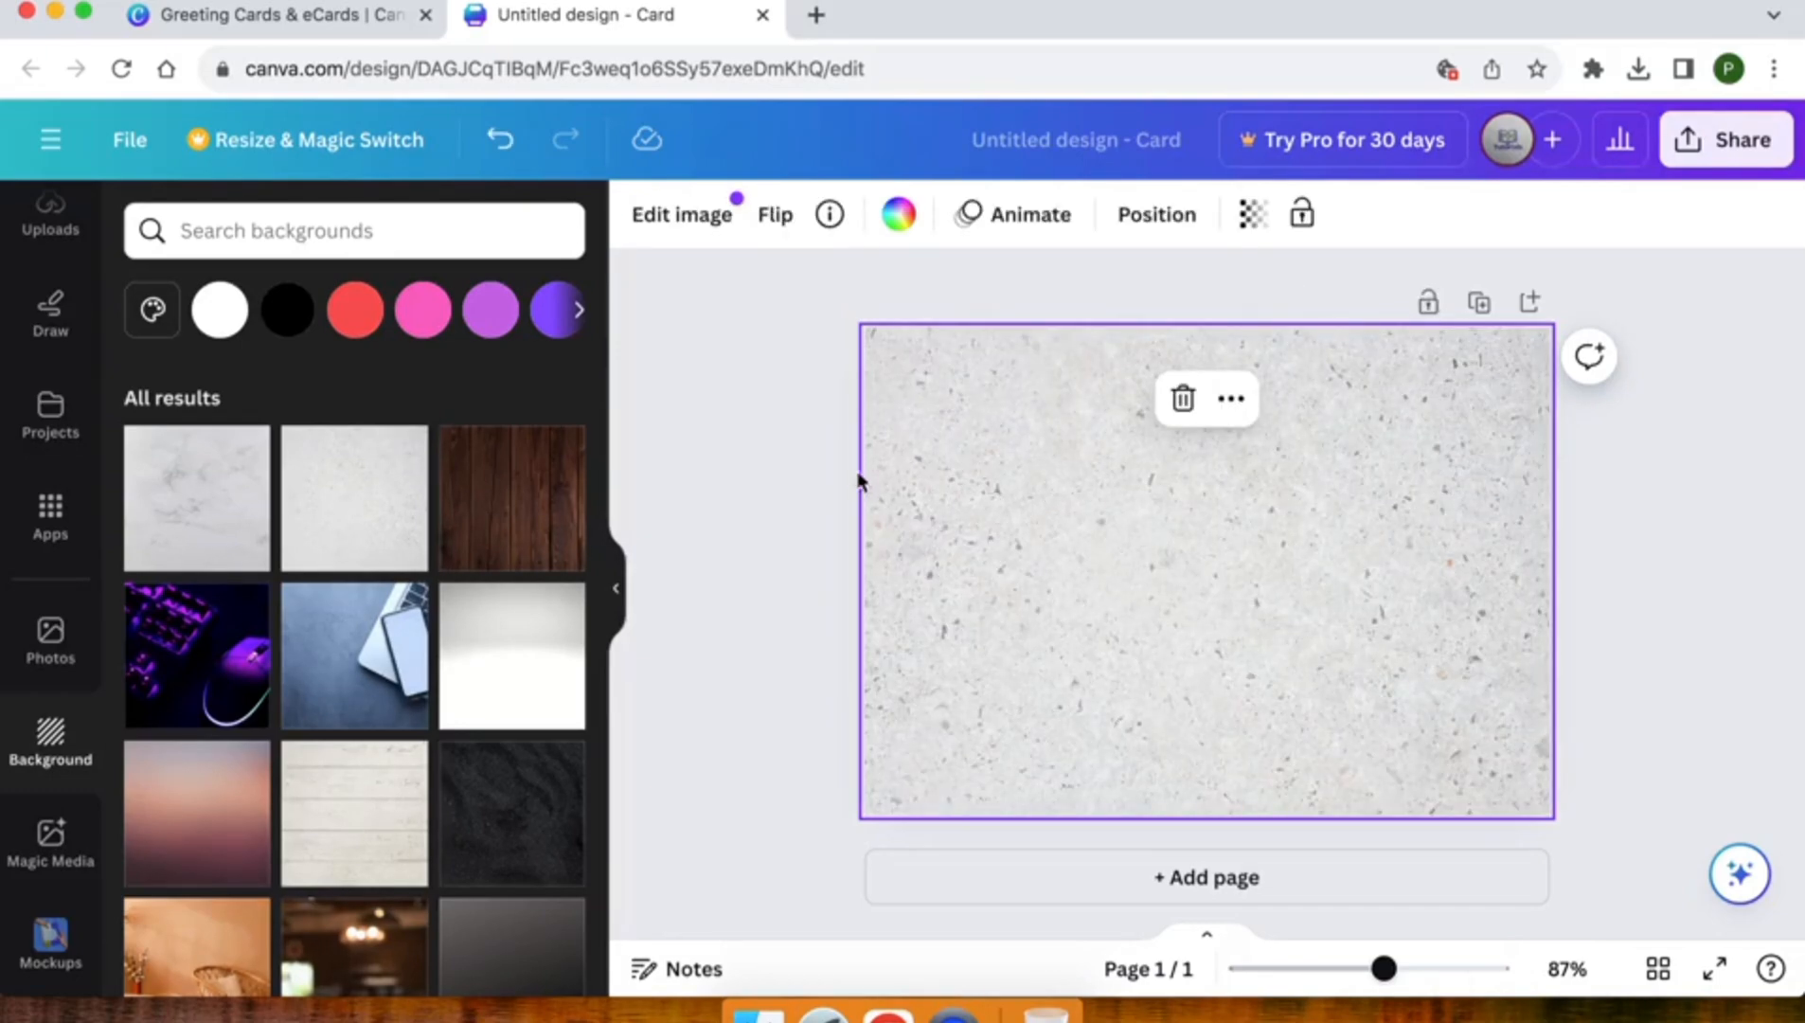
click(819, 514)
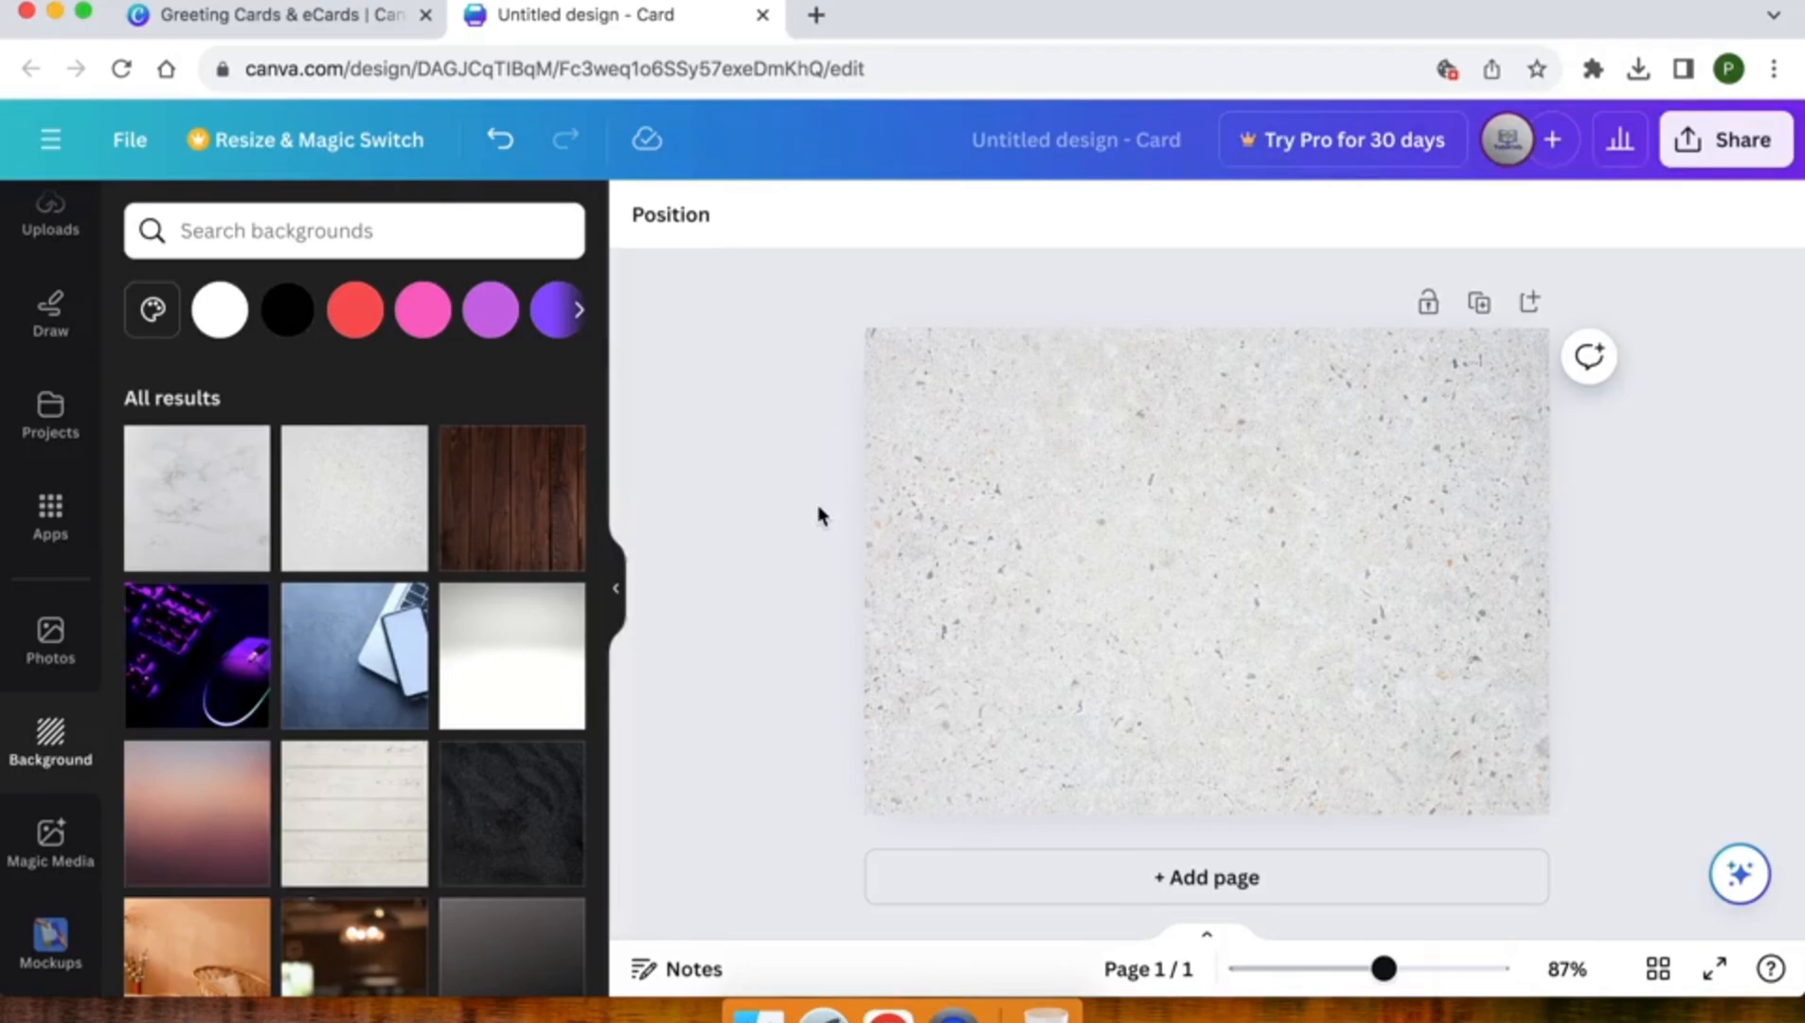
Search the graphics elements for "eid" and add the garland of hanging lanterns, moons and stars to the card
click(1070, 481)
scroll(29, 574, up, 5)
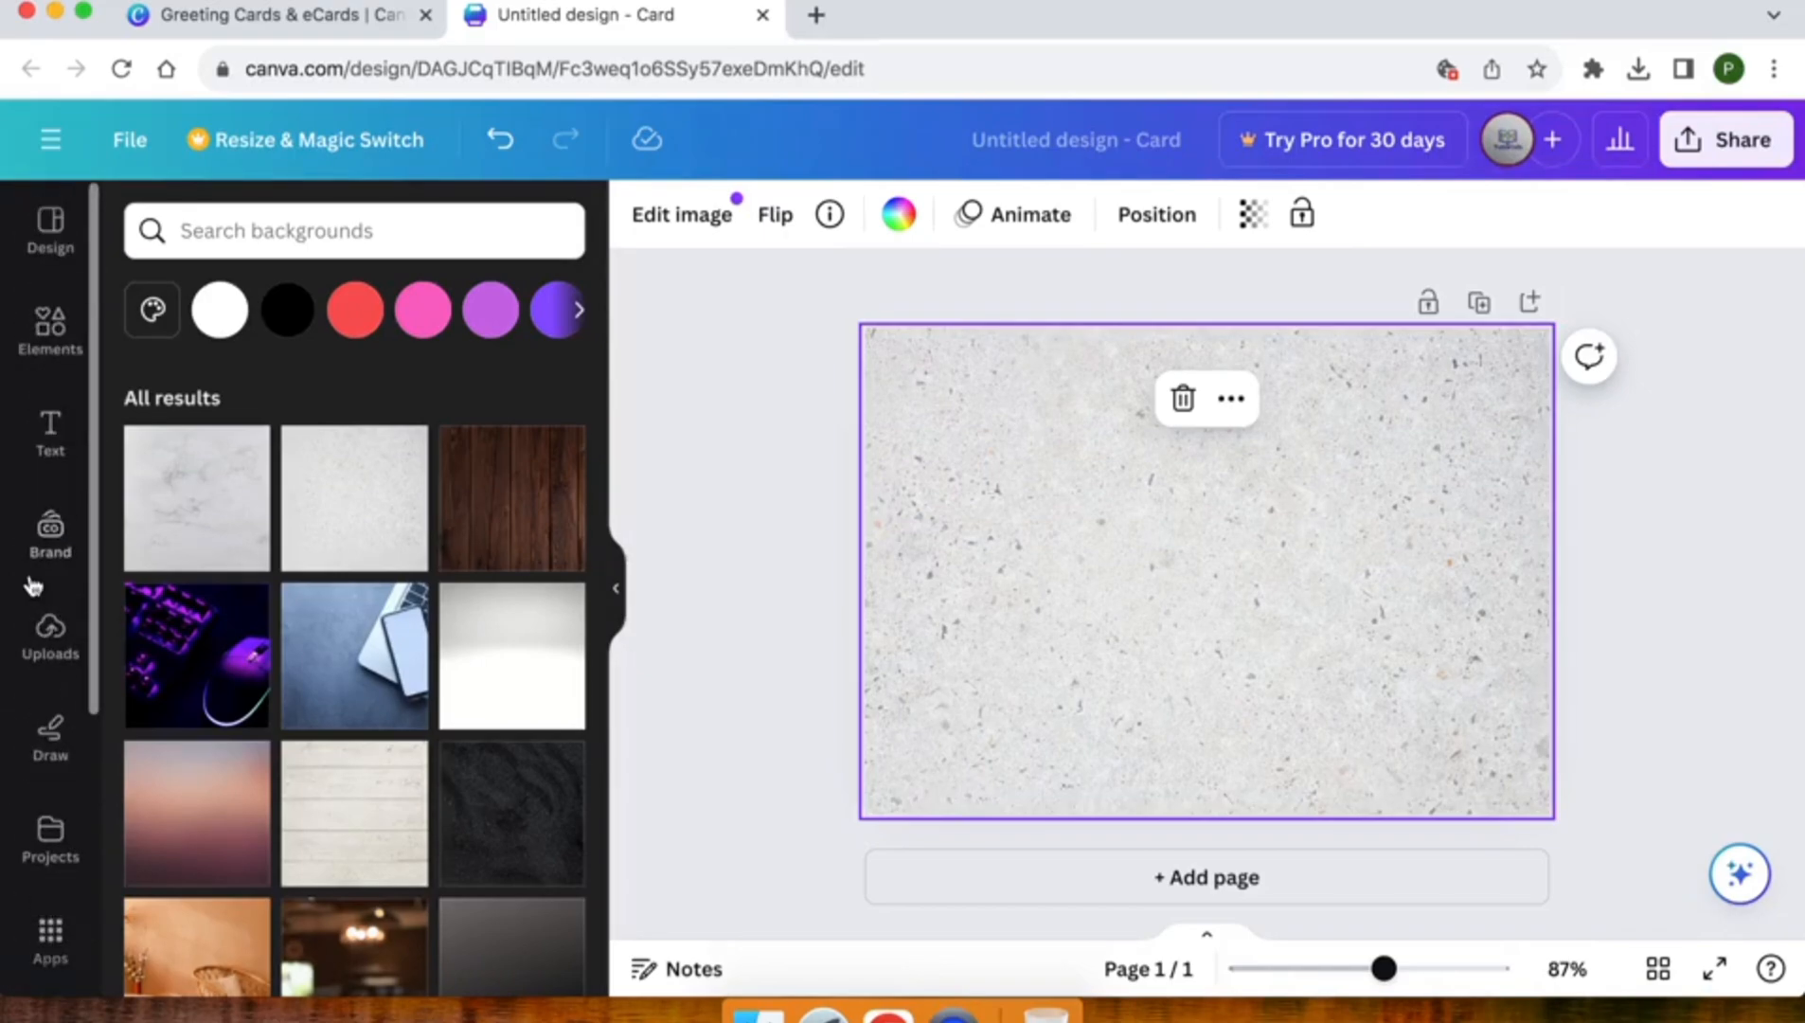
click(47, 325)
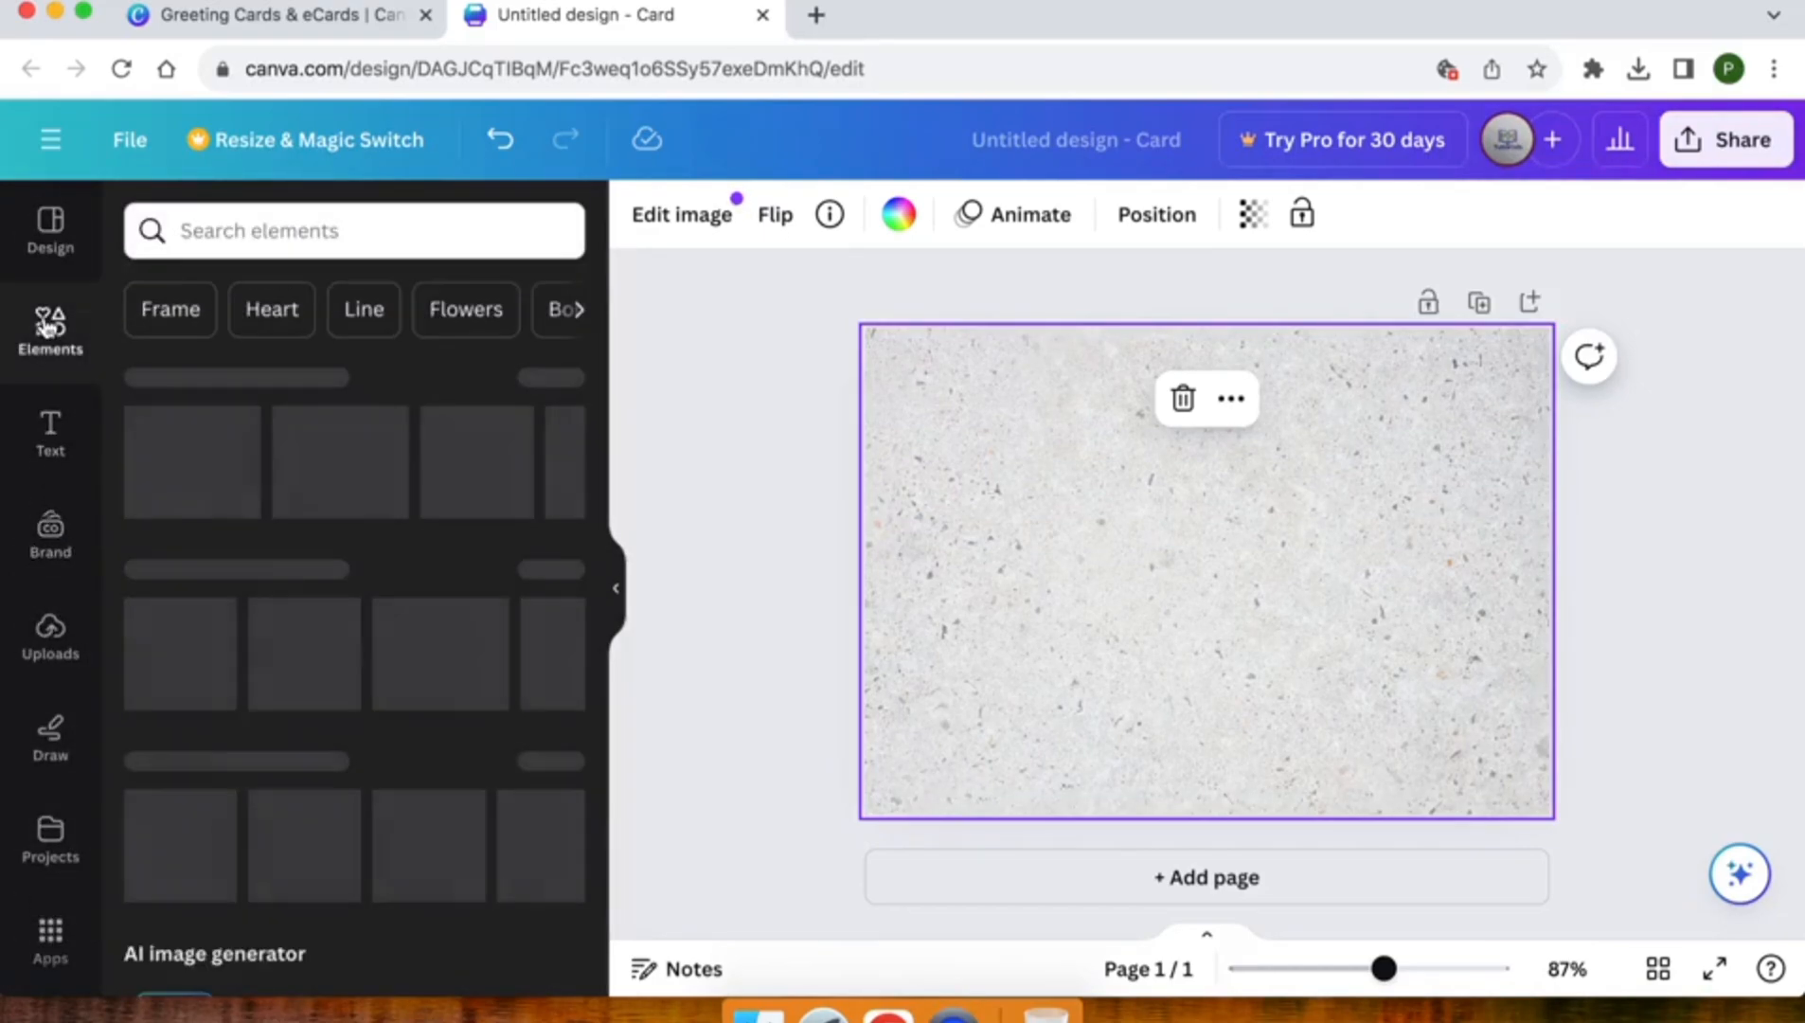
click(277, 227)
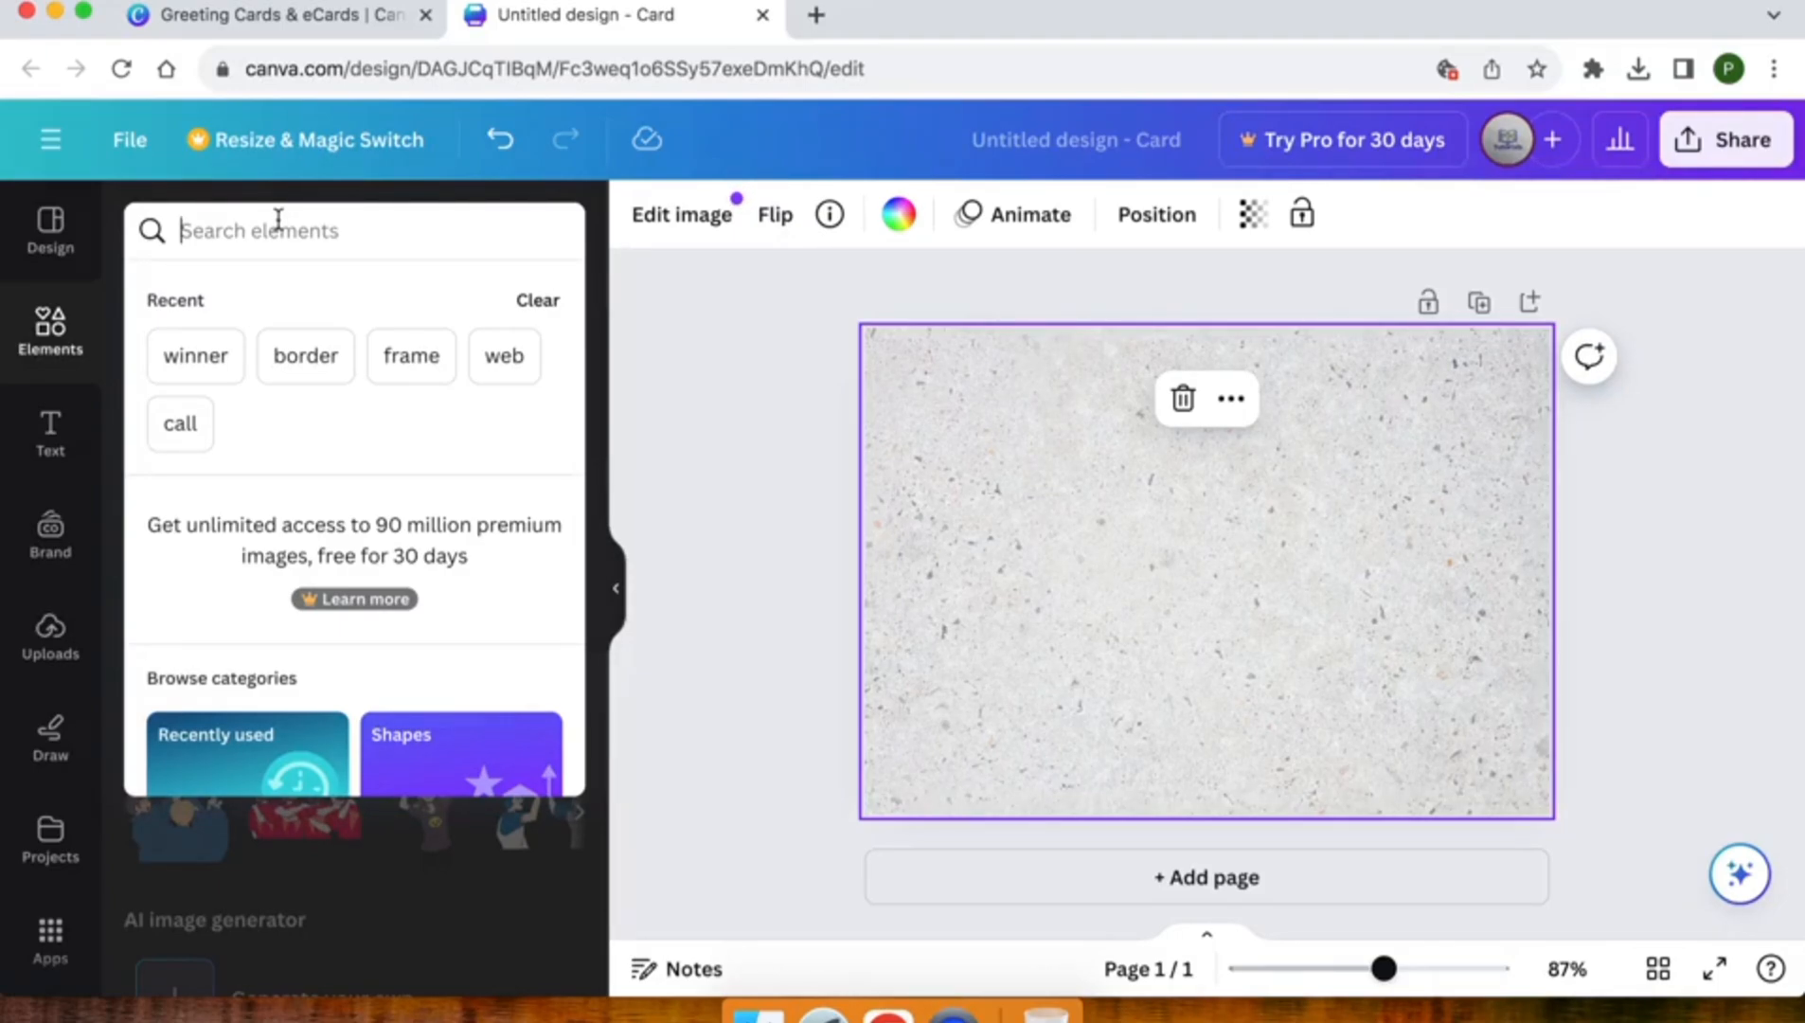
text(eid)
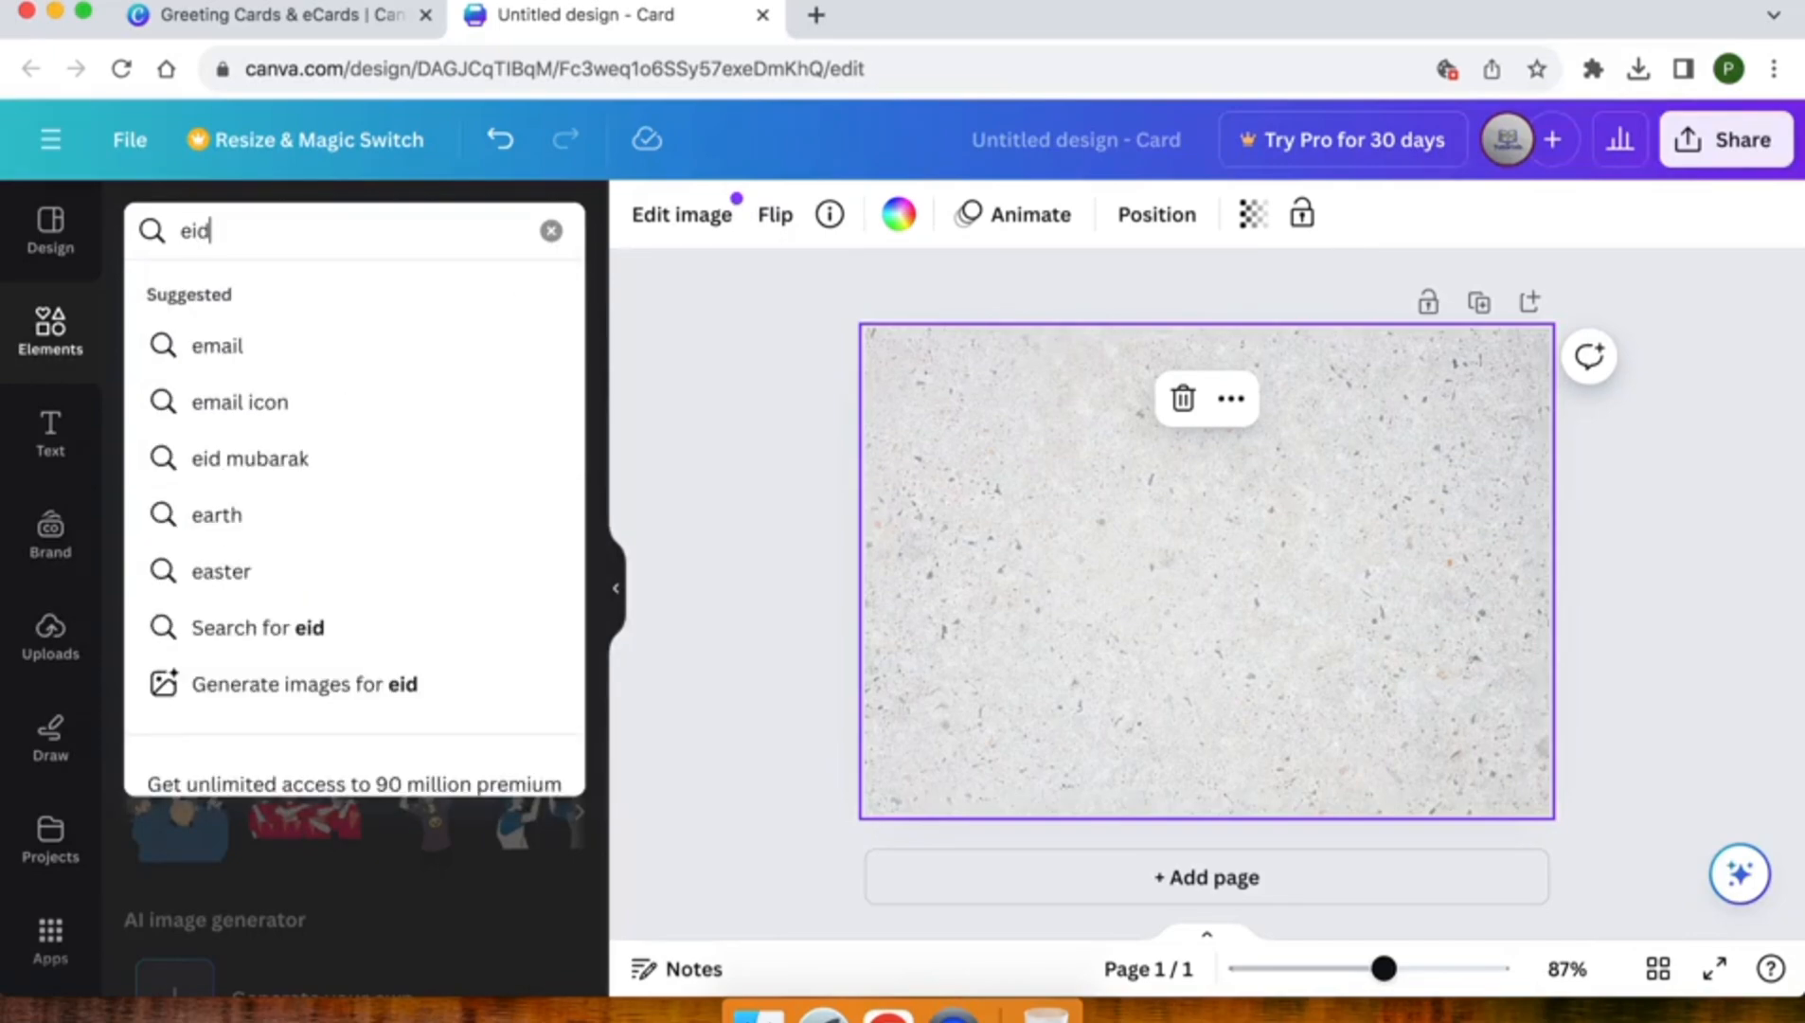
key(Return)
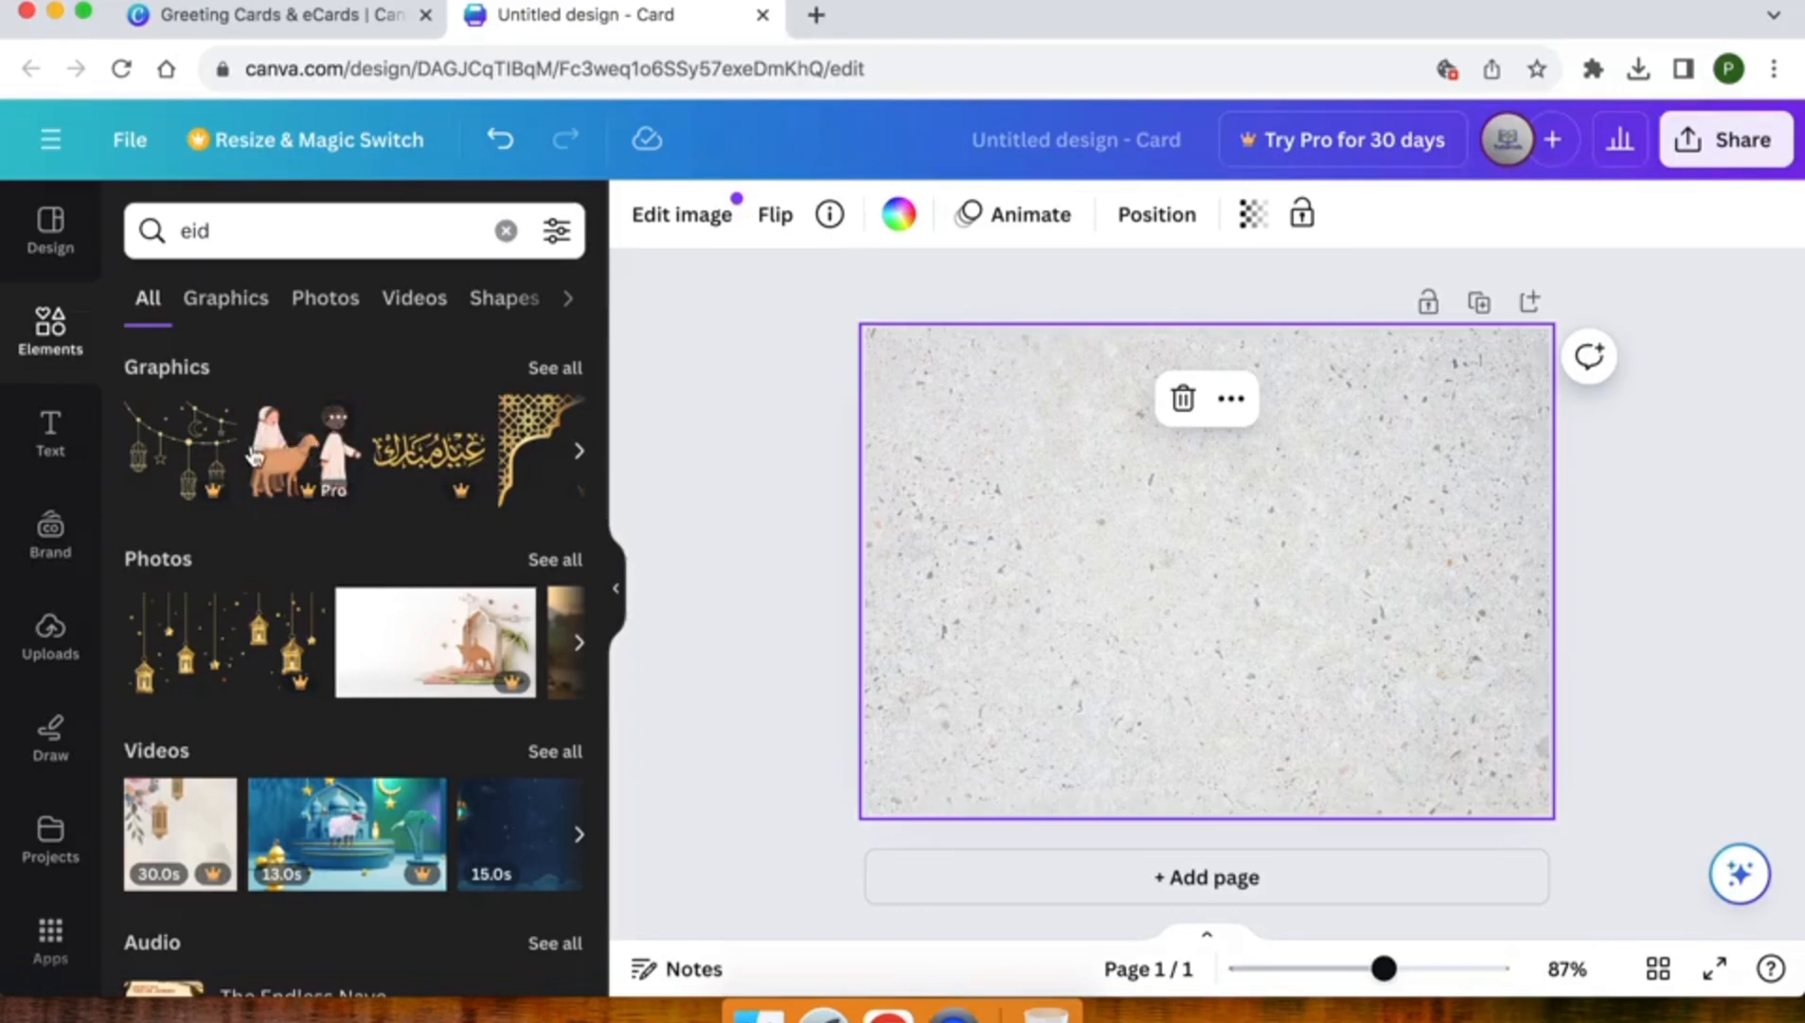
click(544, 369)
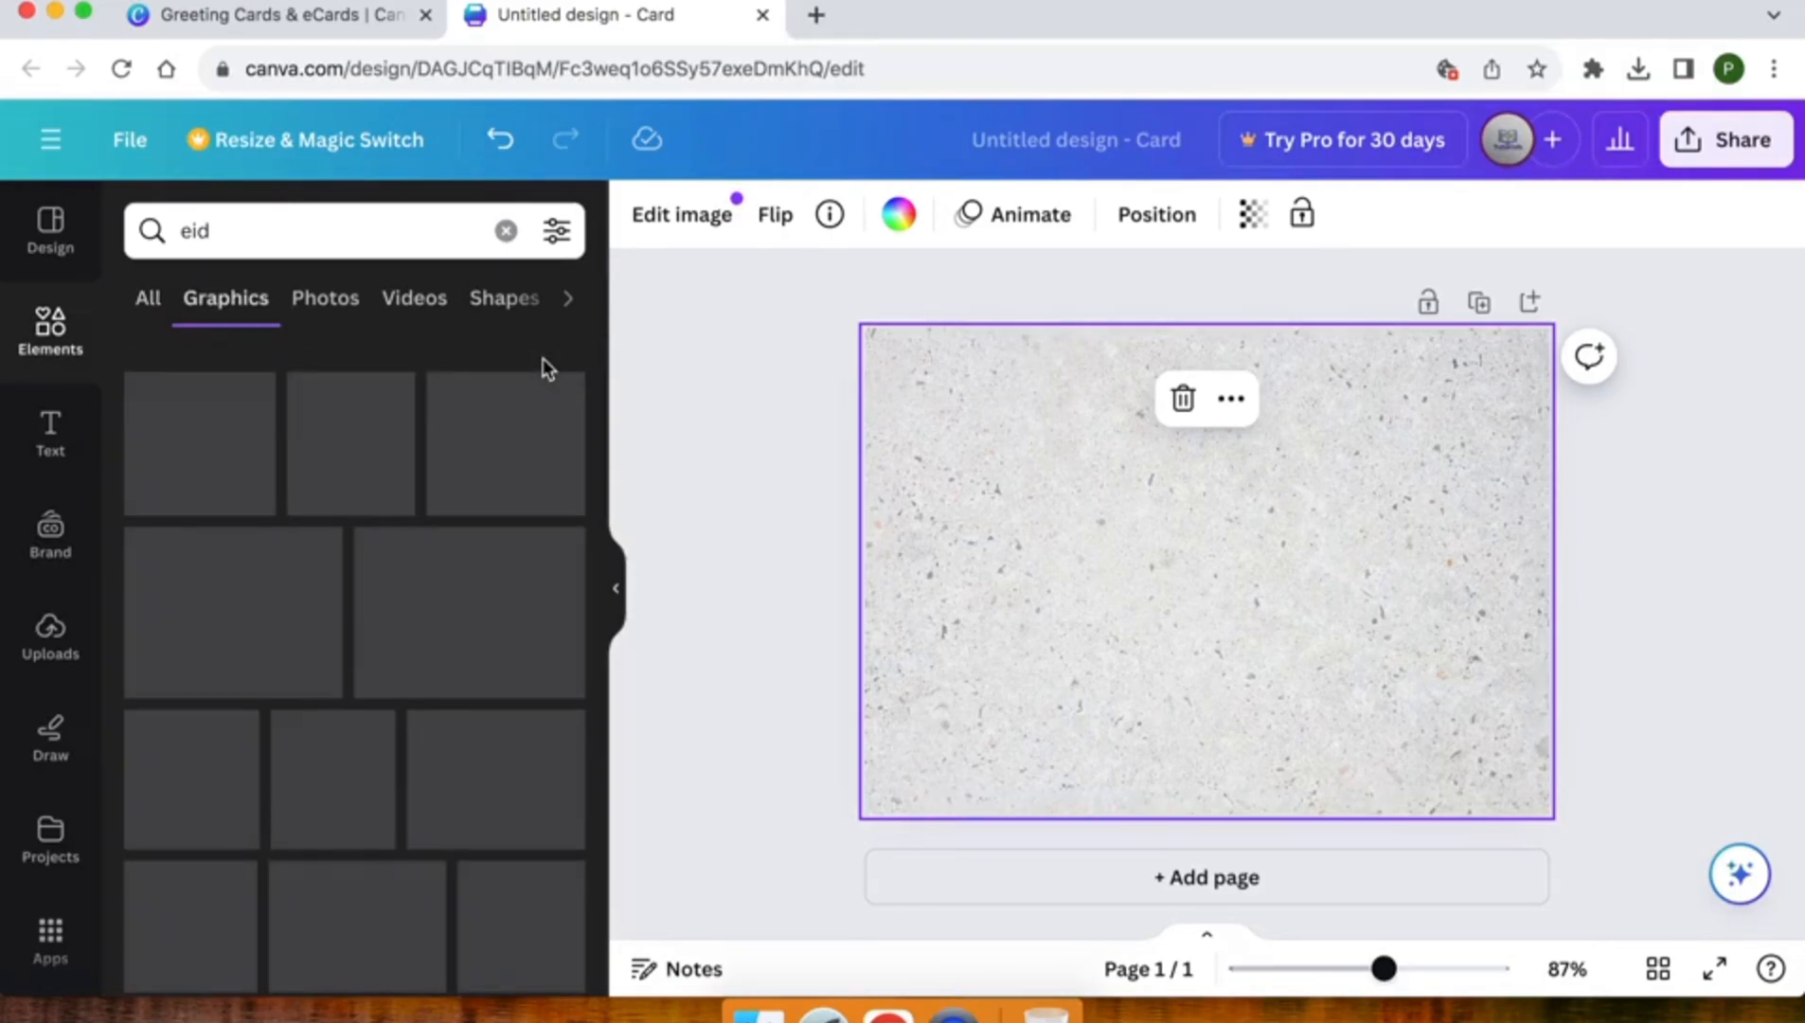
scroll(342, 594, down, 5)
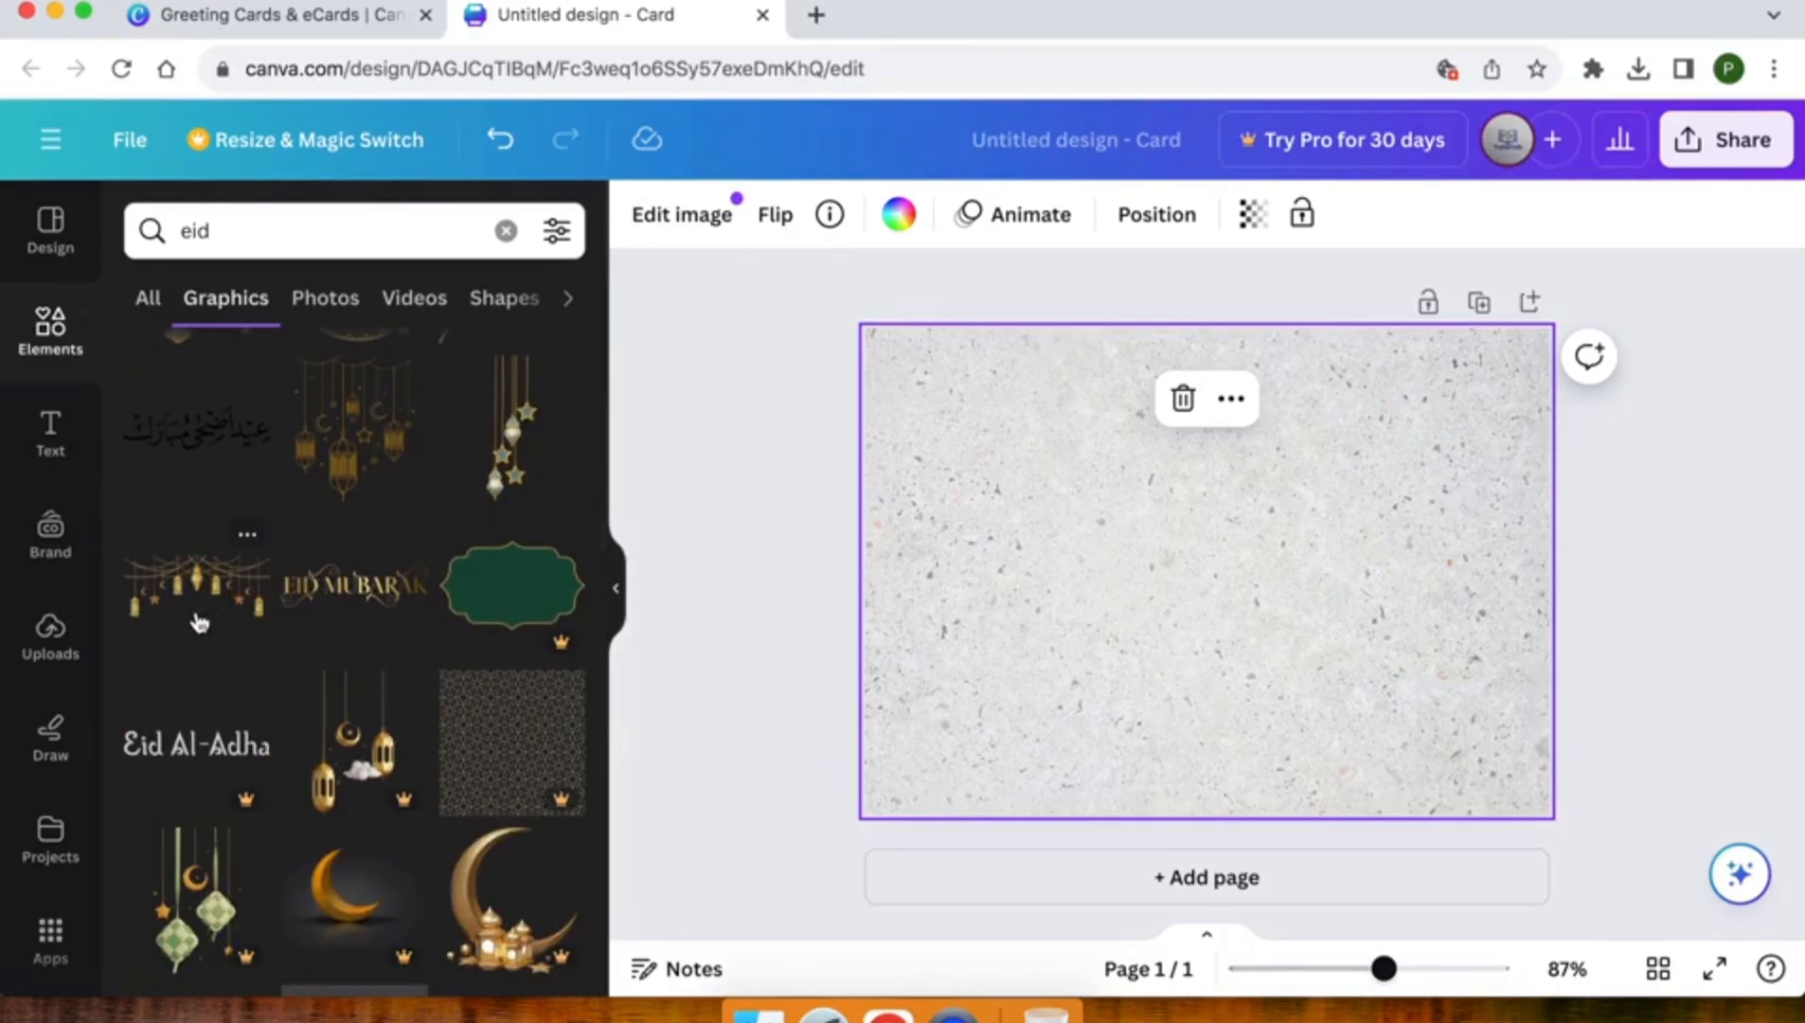
click(193, 626)
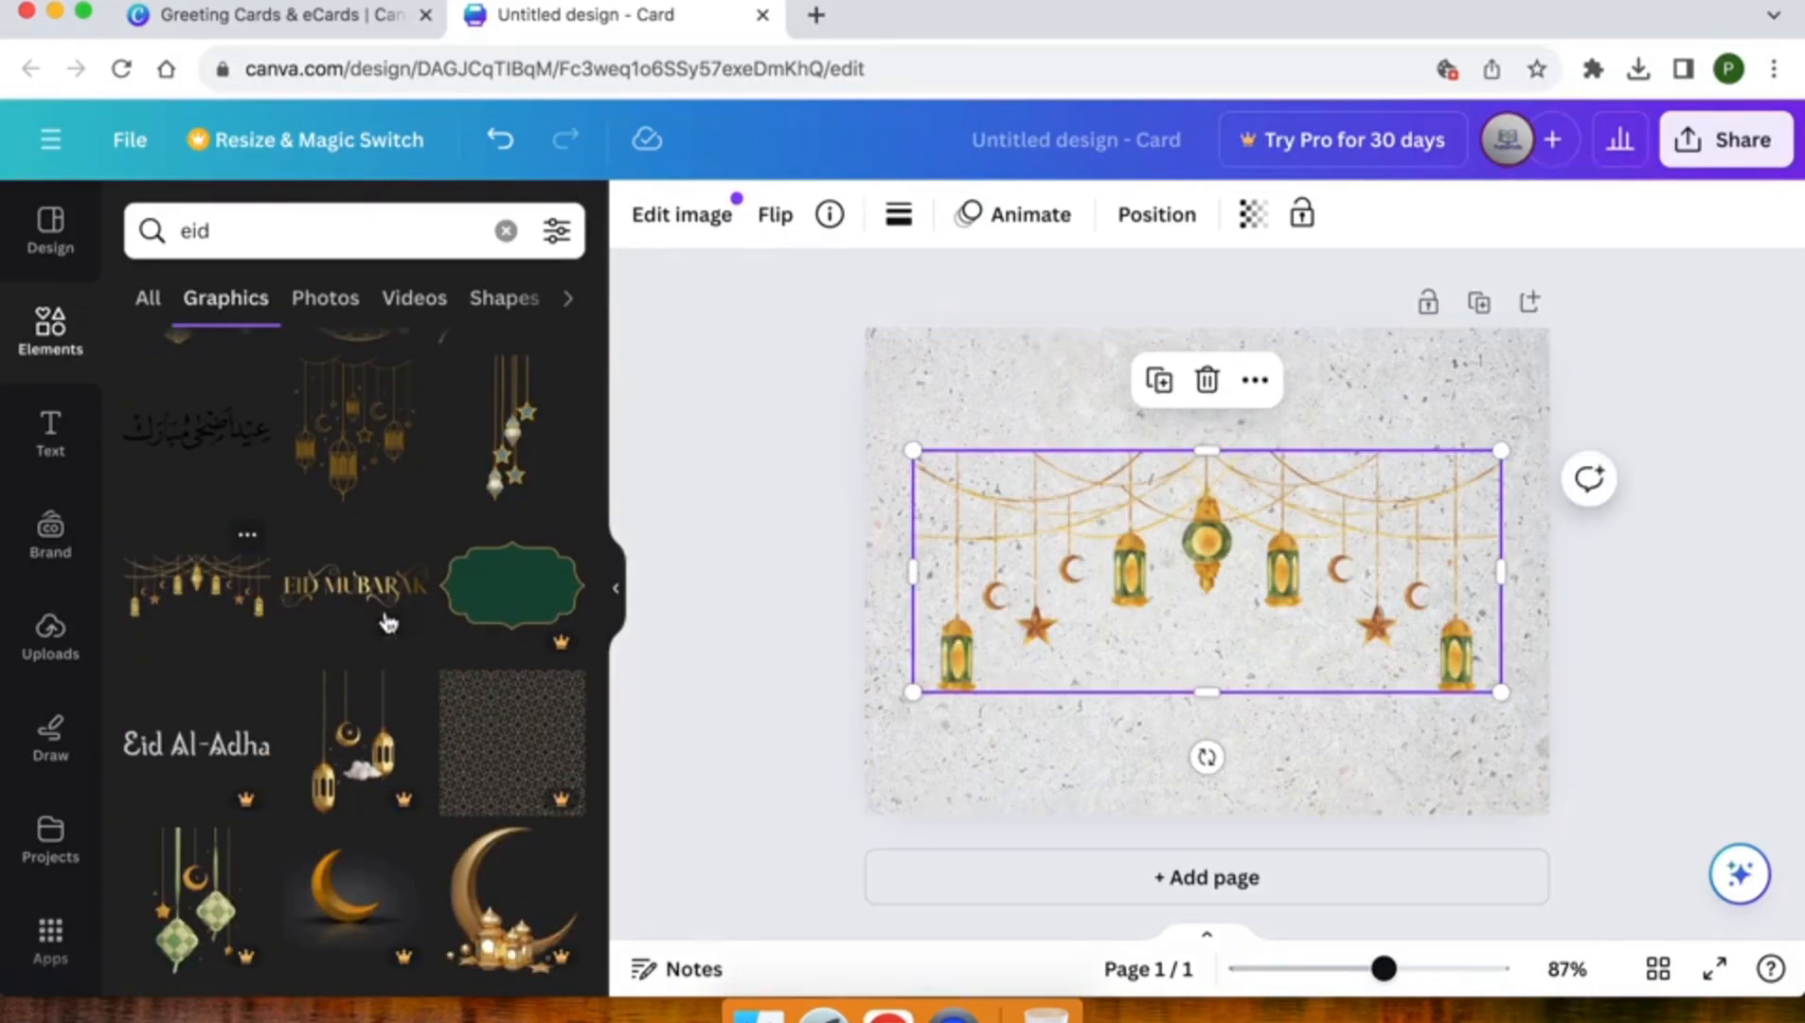
Enlarge the lantern garland to the card's full width and position it so it hangs from the card's upper edge
drag(1110, 536, 1068, 408)
drag(1454, 331, 1563, 332)
drag(1328, 421, 1315, 381)
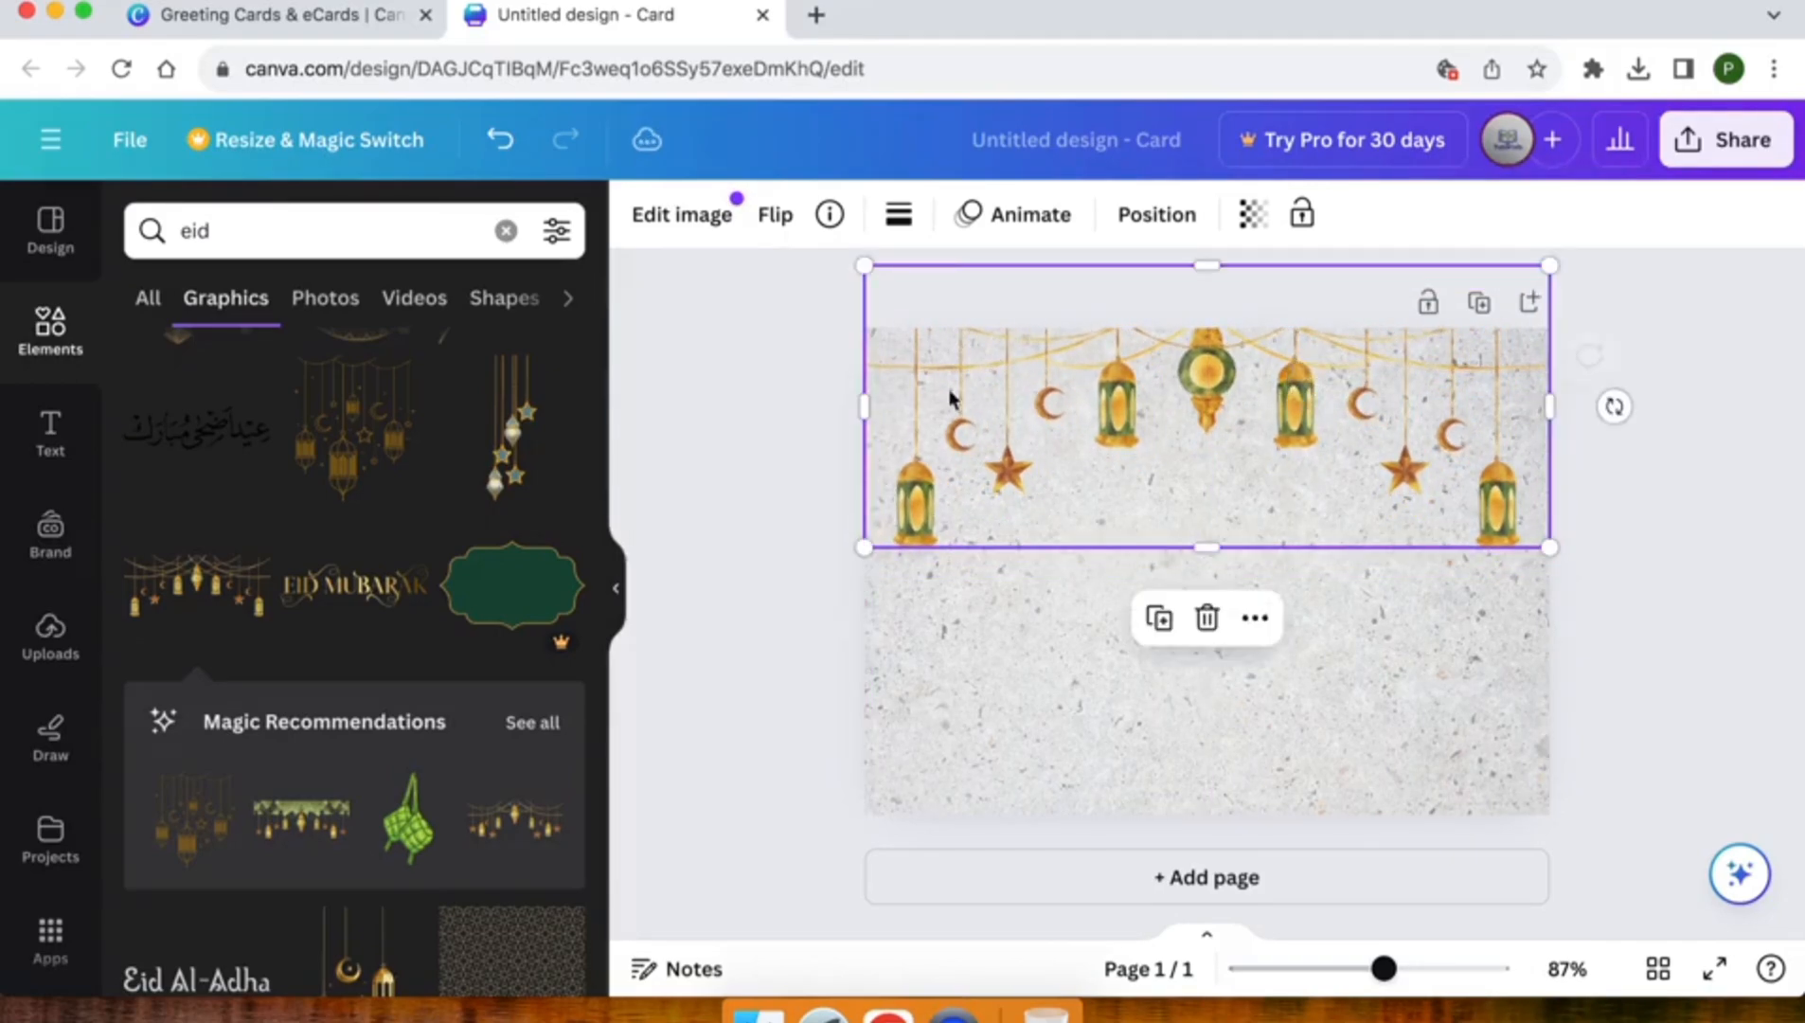
Add the gold crescent moon graphic with hanging lanterns from the "eid" graphics results to the card
click(729, 393)
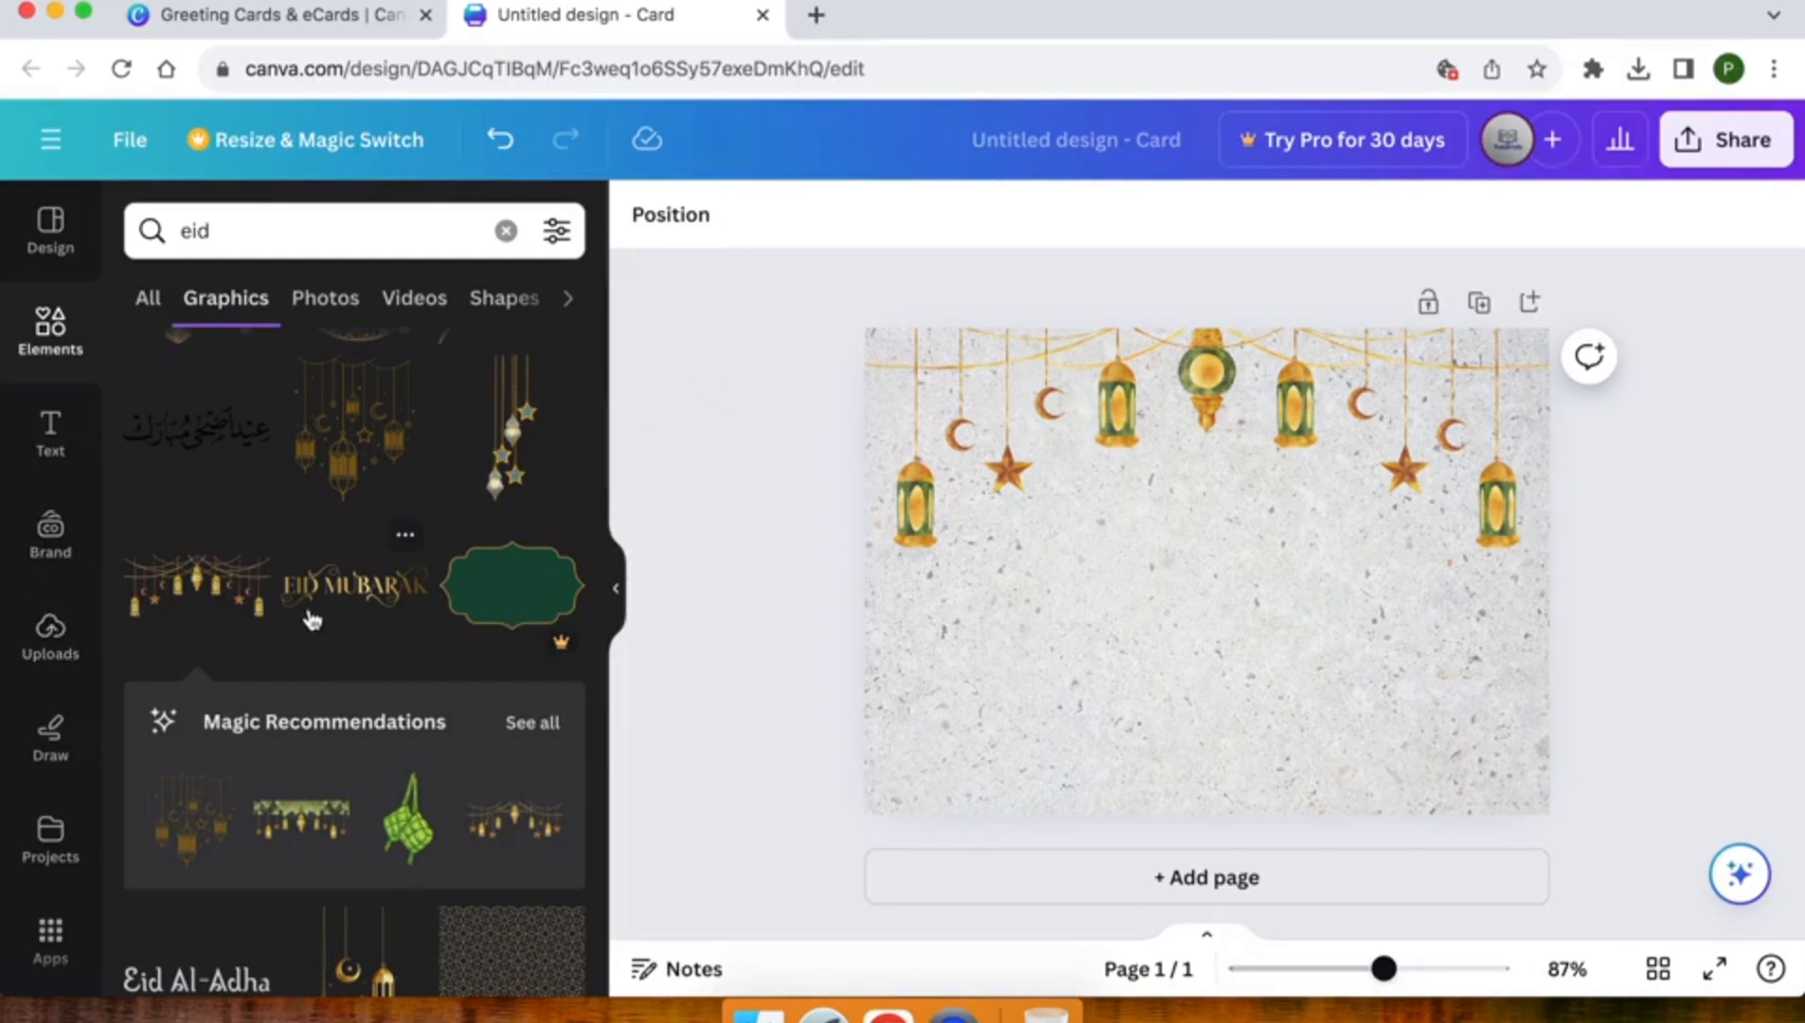
scroll(312, 620, down, 4)
scroll(312, 621, down, 3)
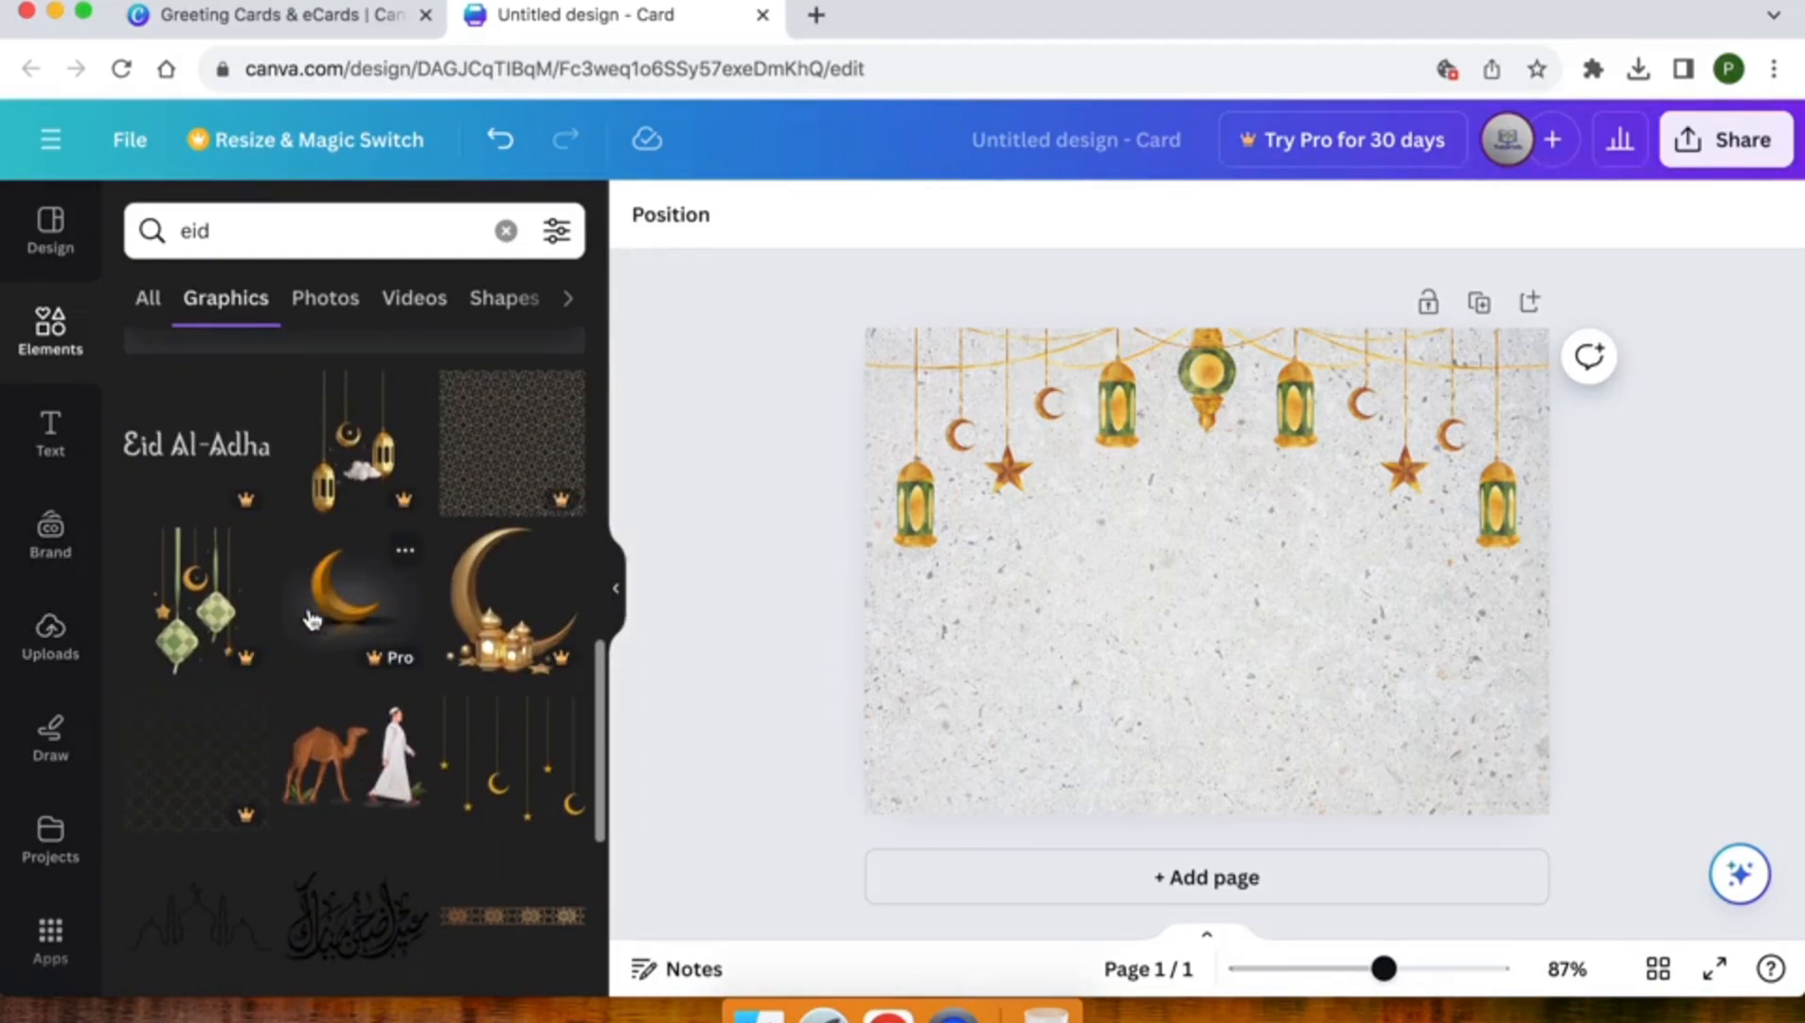
scroll(309, 611, down, 2)
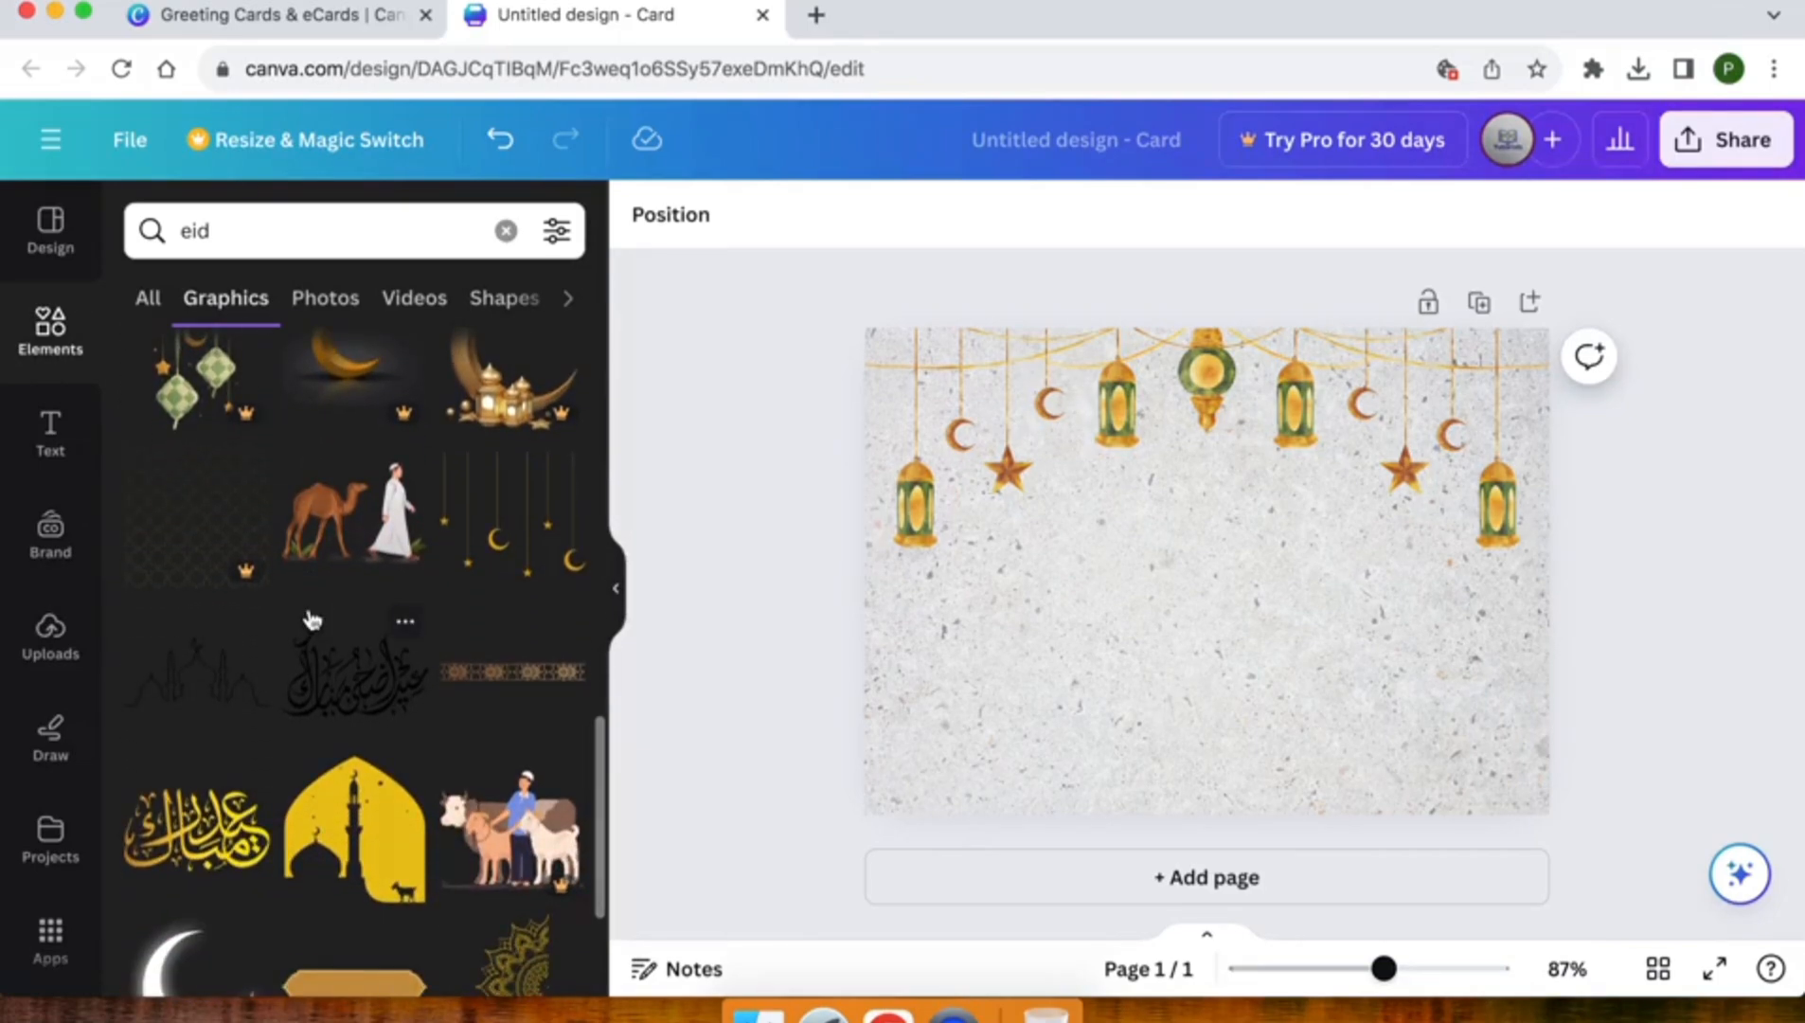
scroll(311, 616, down, 3)
scroll(284, 739, down, 4)
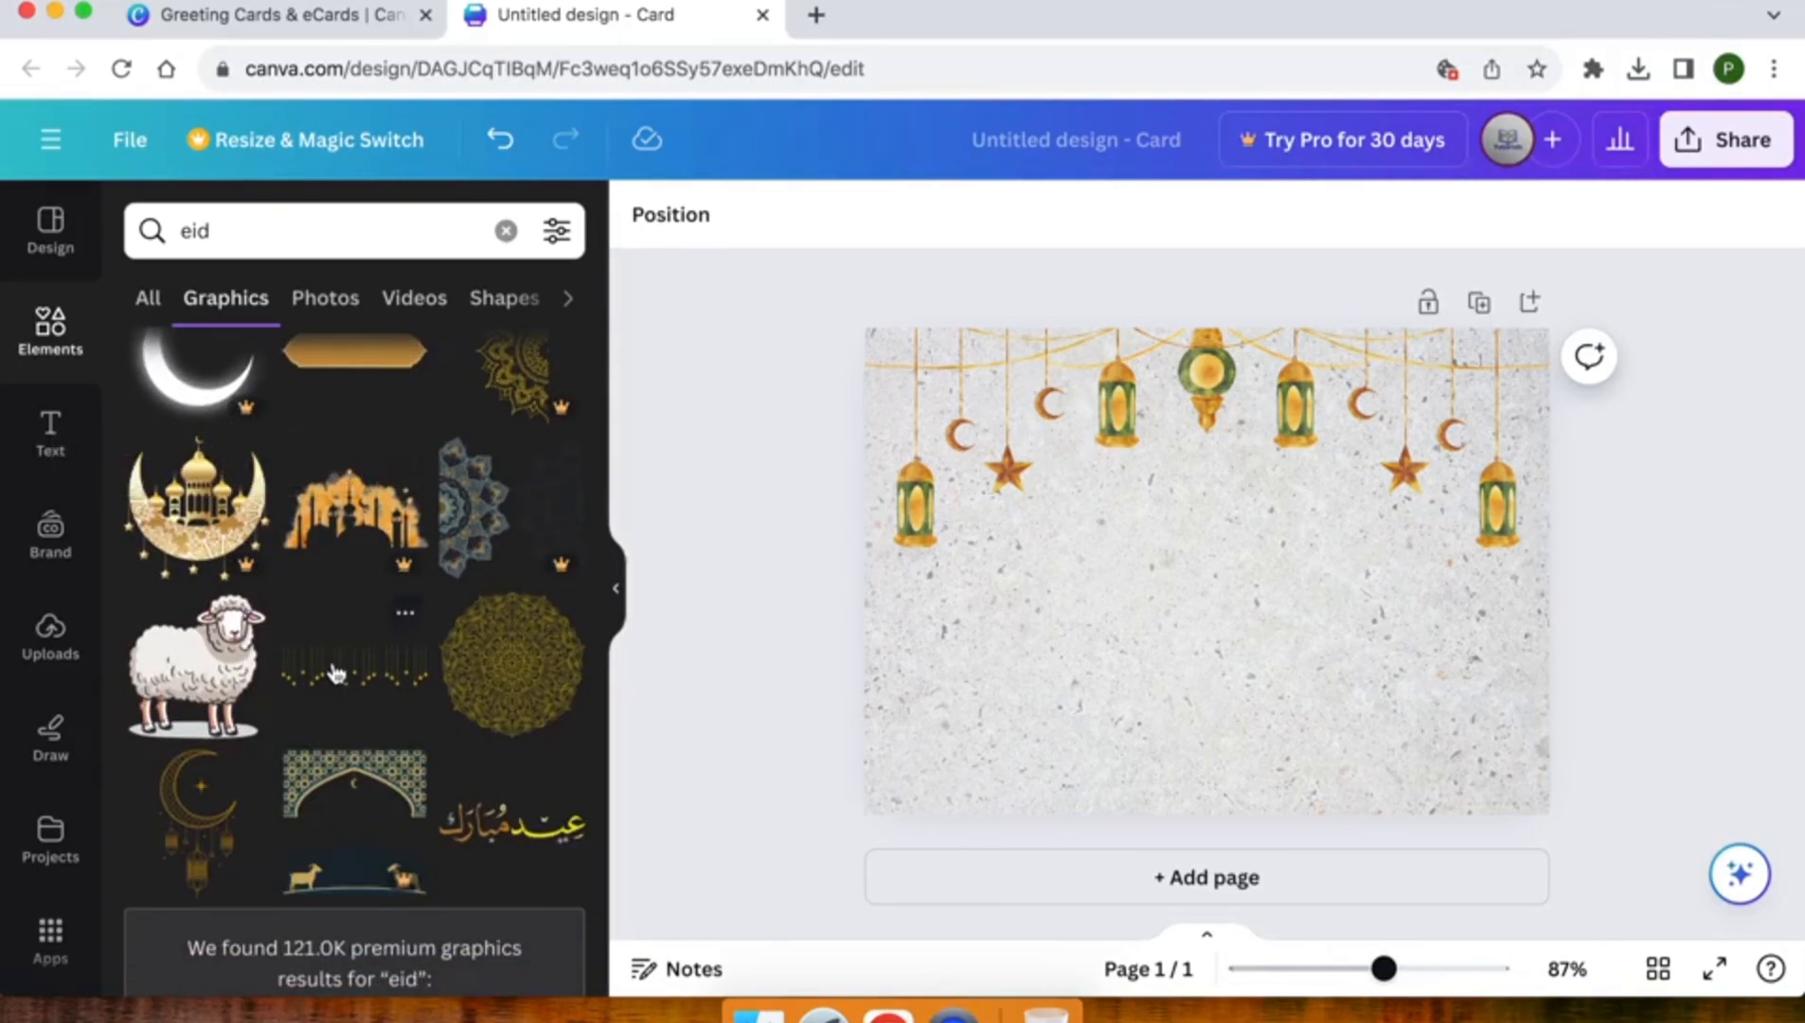
scroll(322, 644, down, 4)
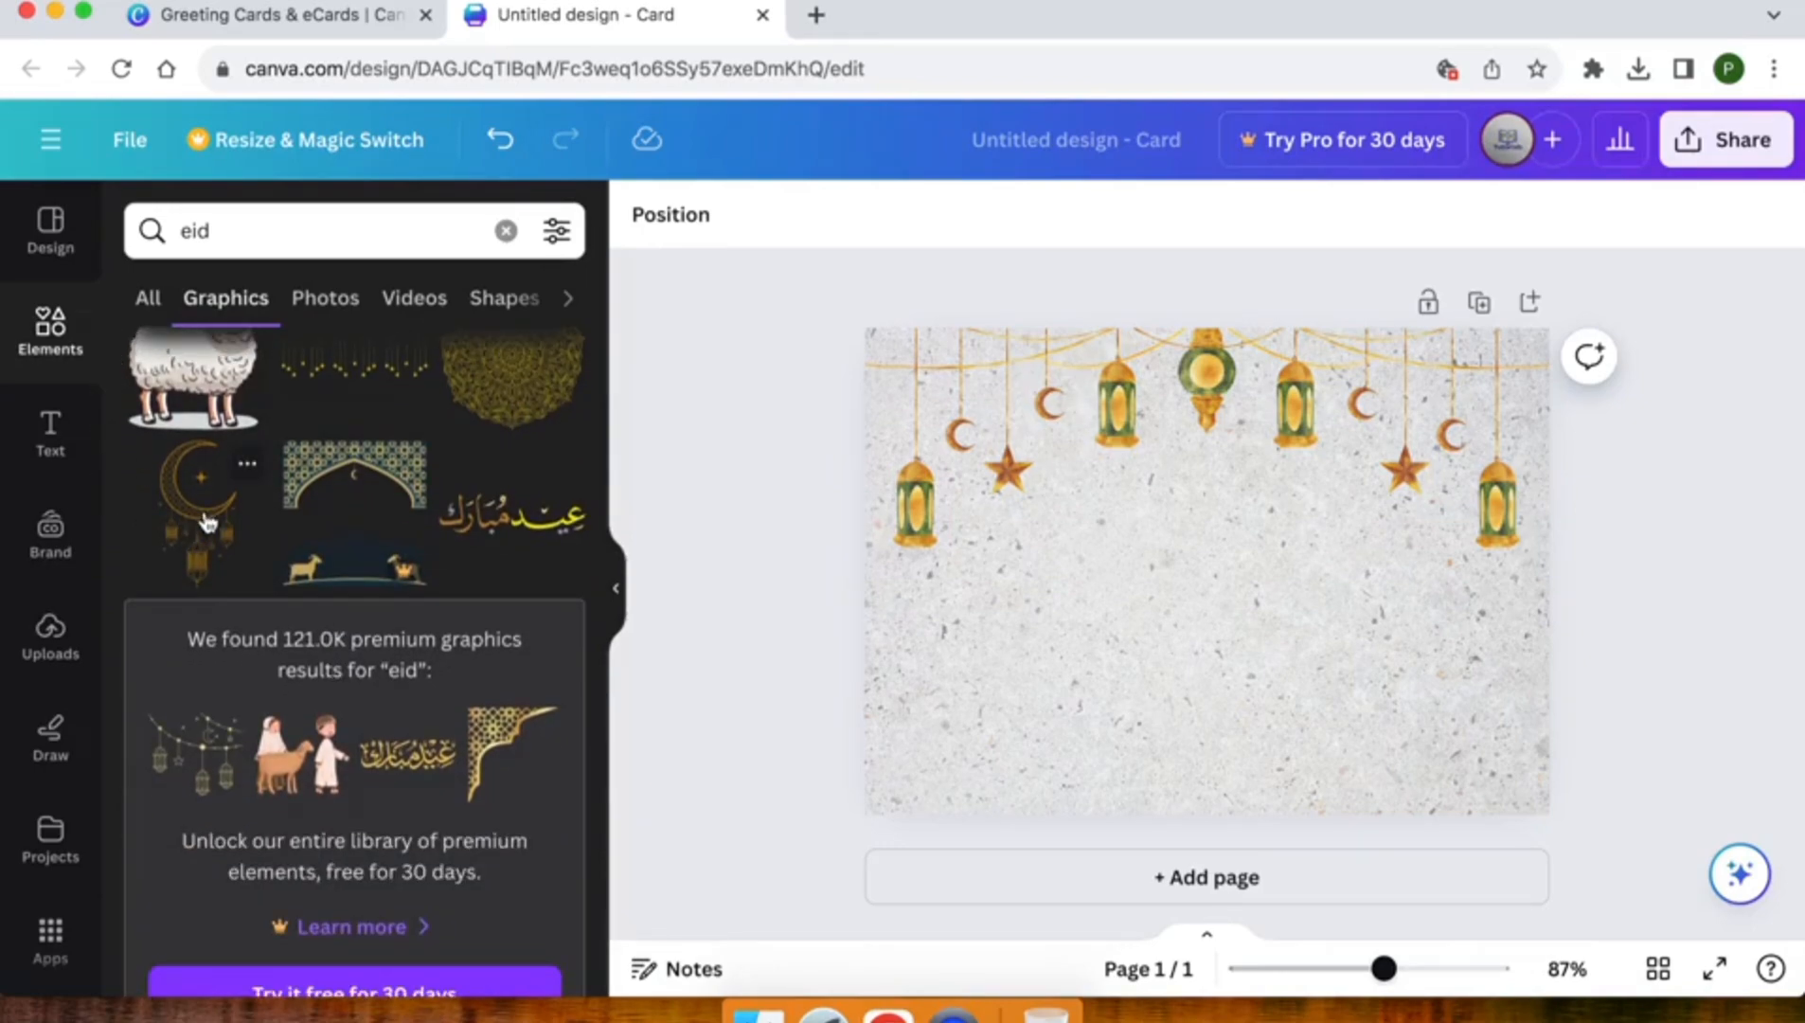
click(208, 523)
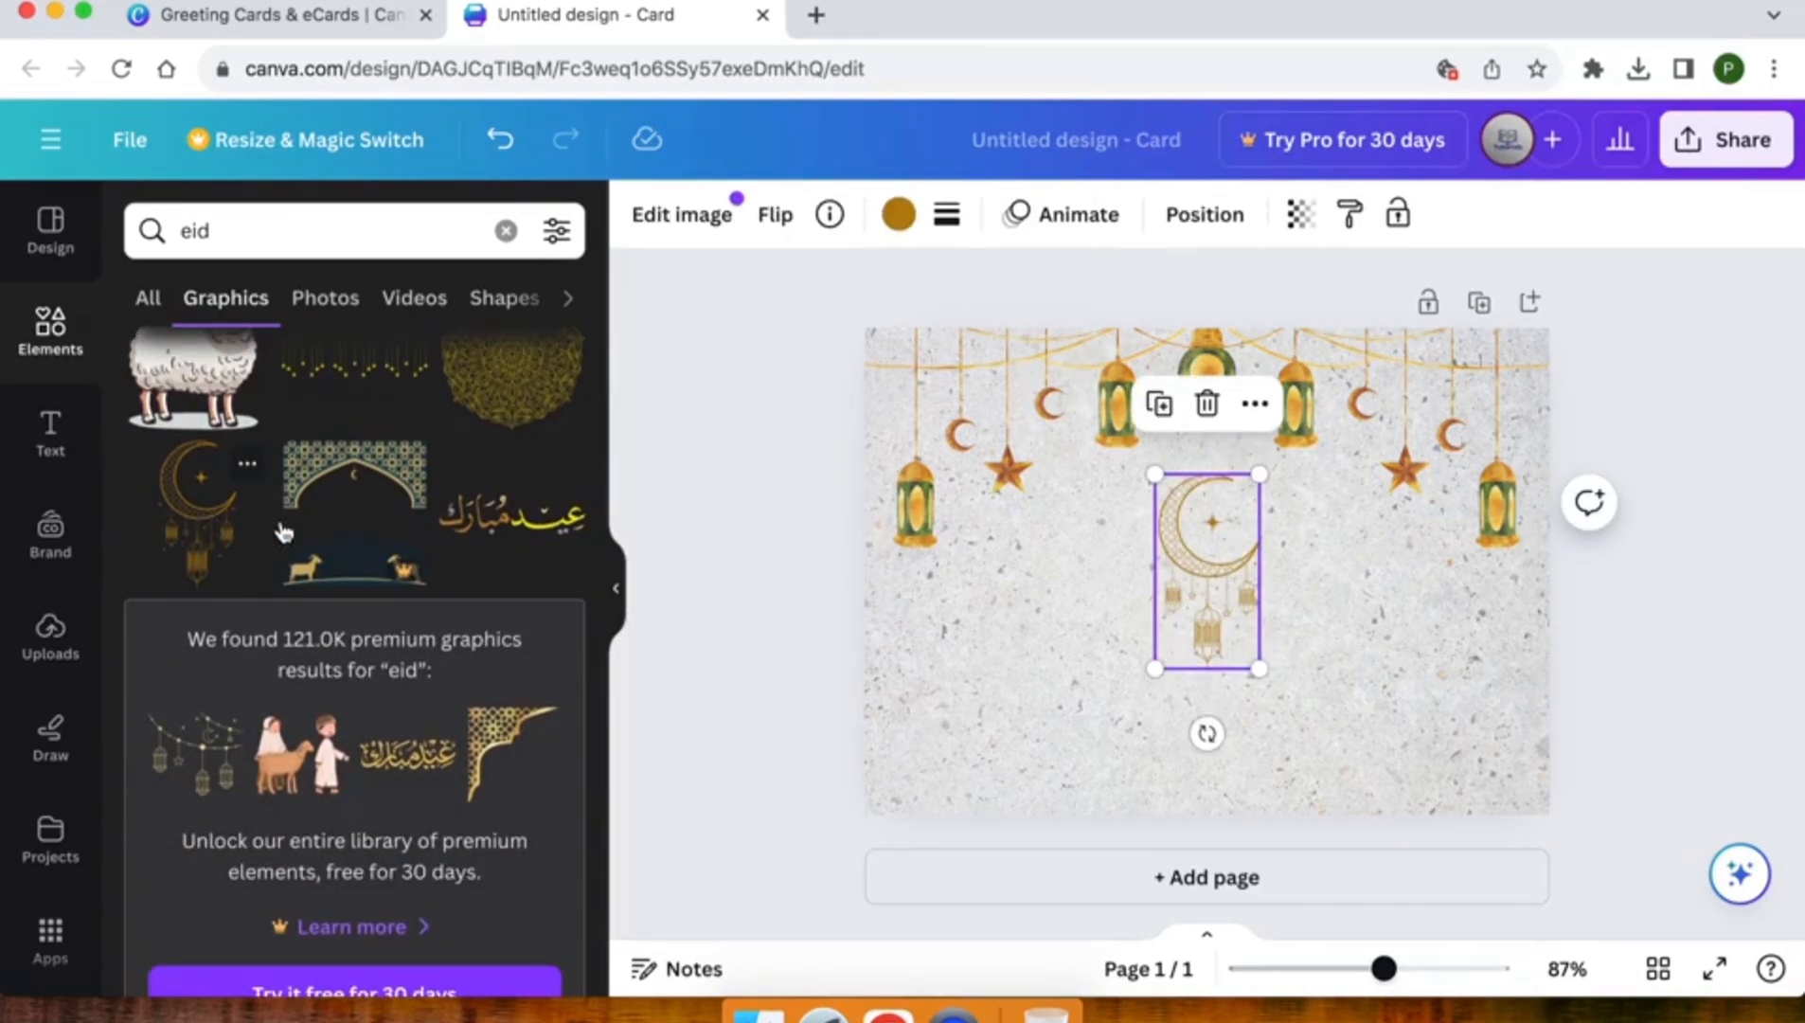
Move the crescent moon graphic up so it hangs centred directly beneath the garland's middle lantern
drag(1215, 578, 1216, 539)
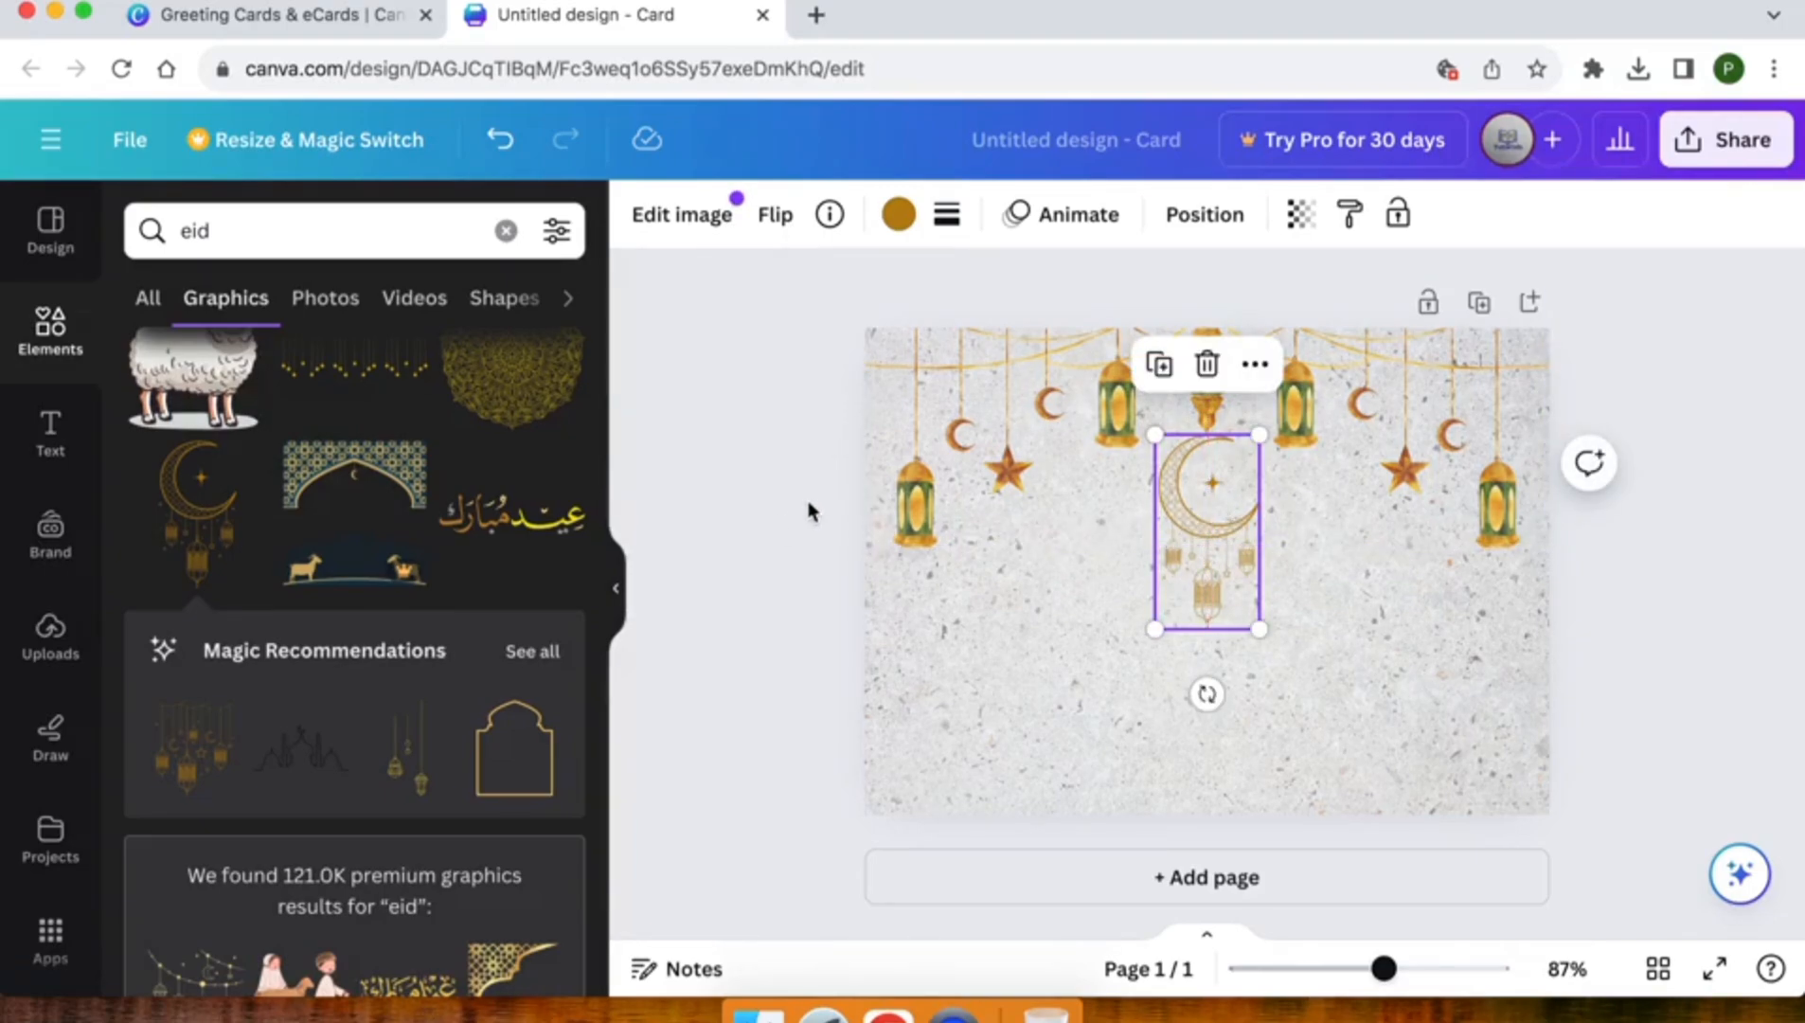
click(801, 537)
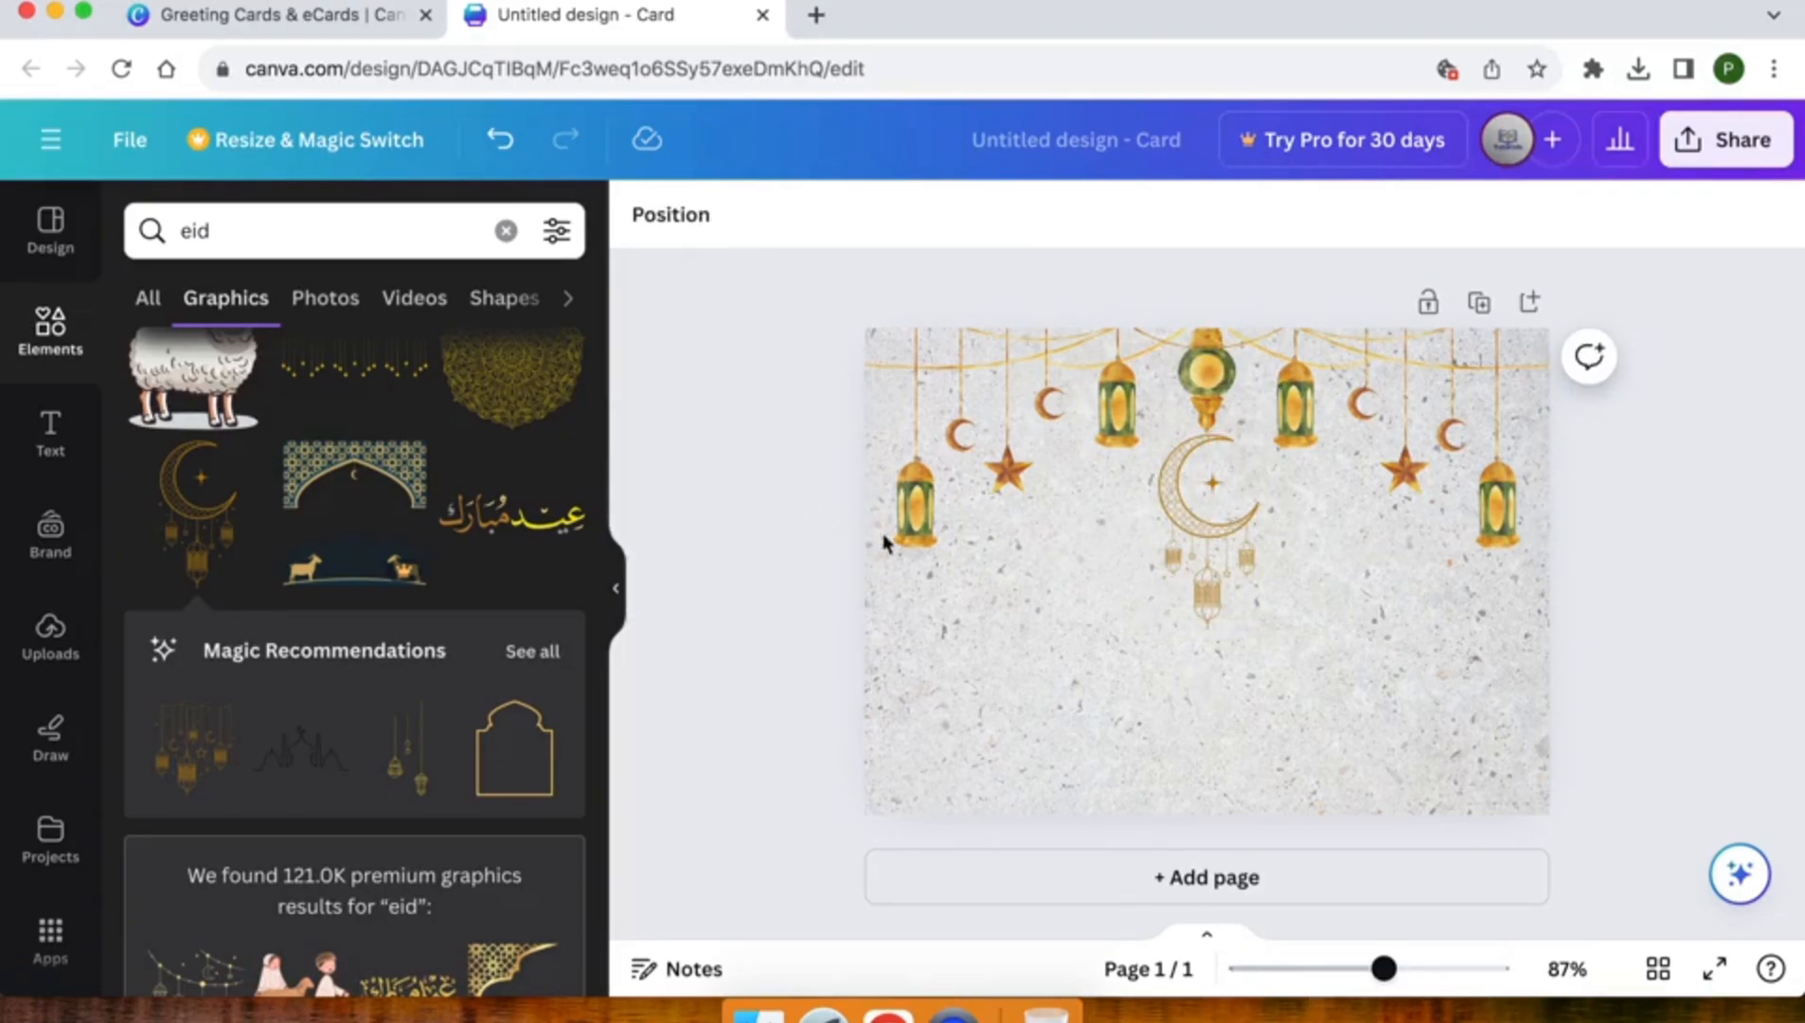
drag(1210, 561, 1210, 553)
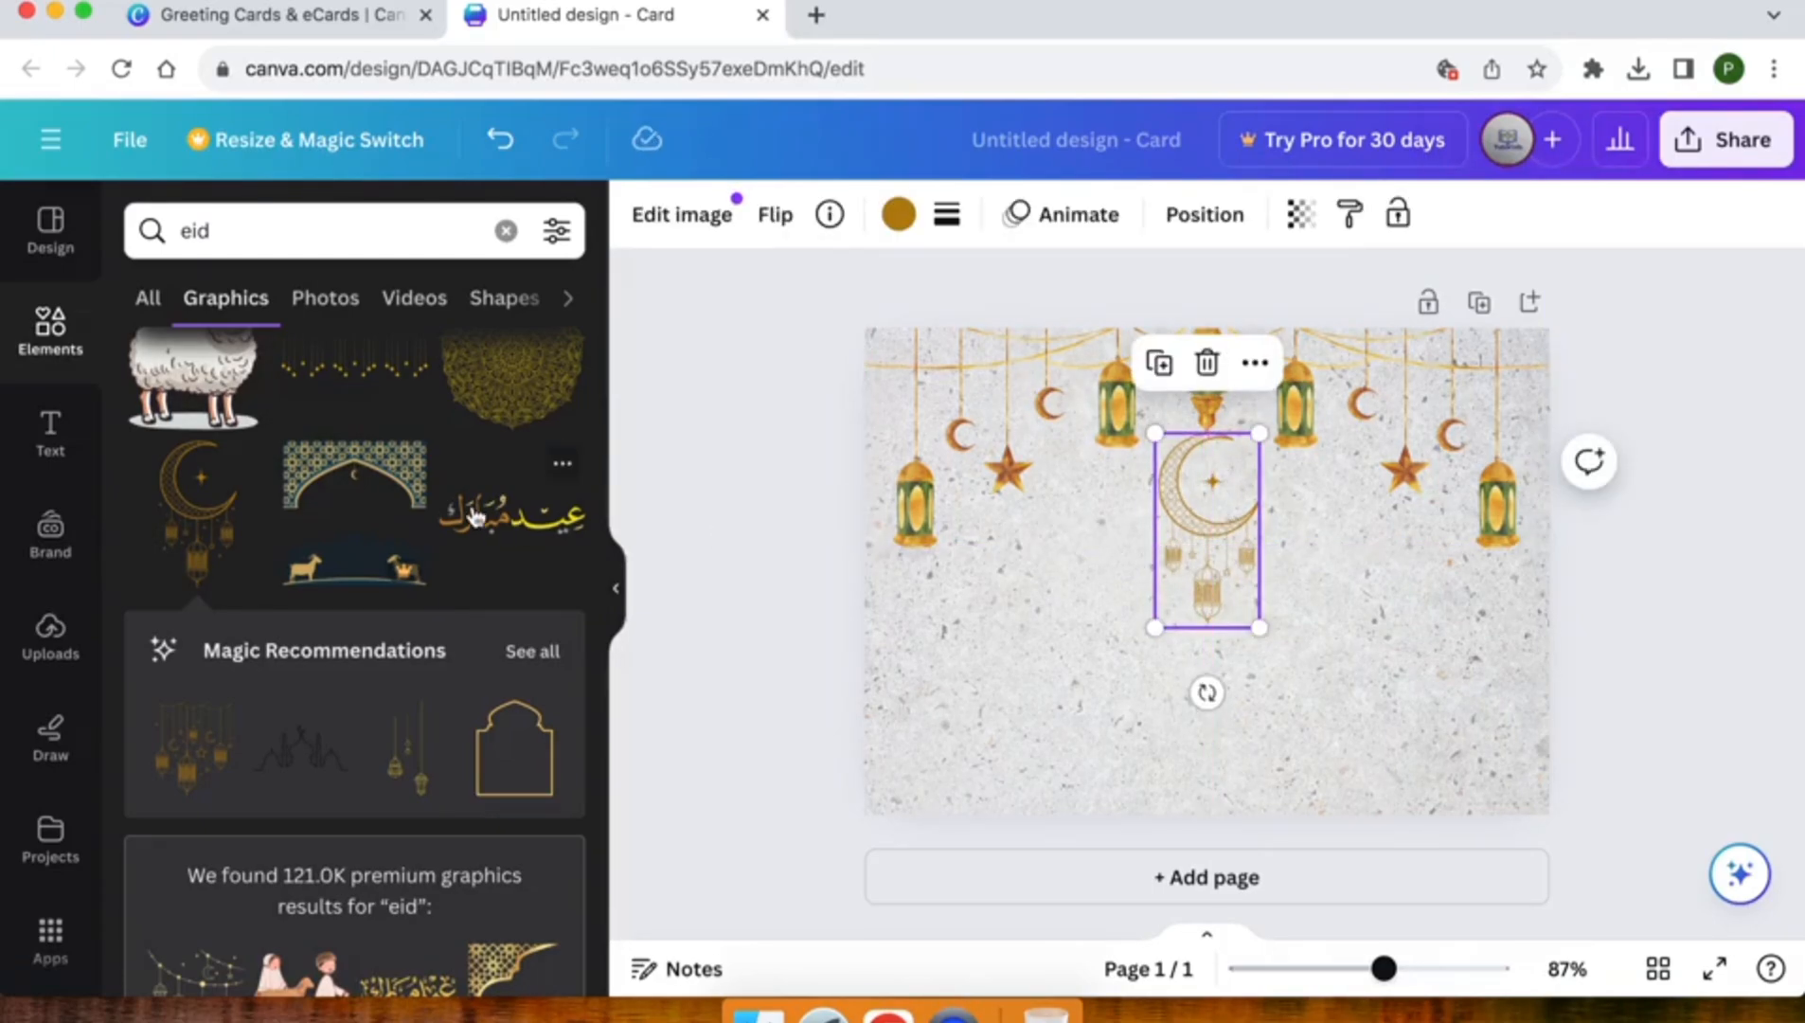
click(752, 526)
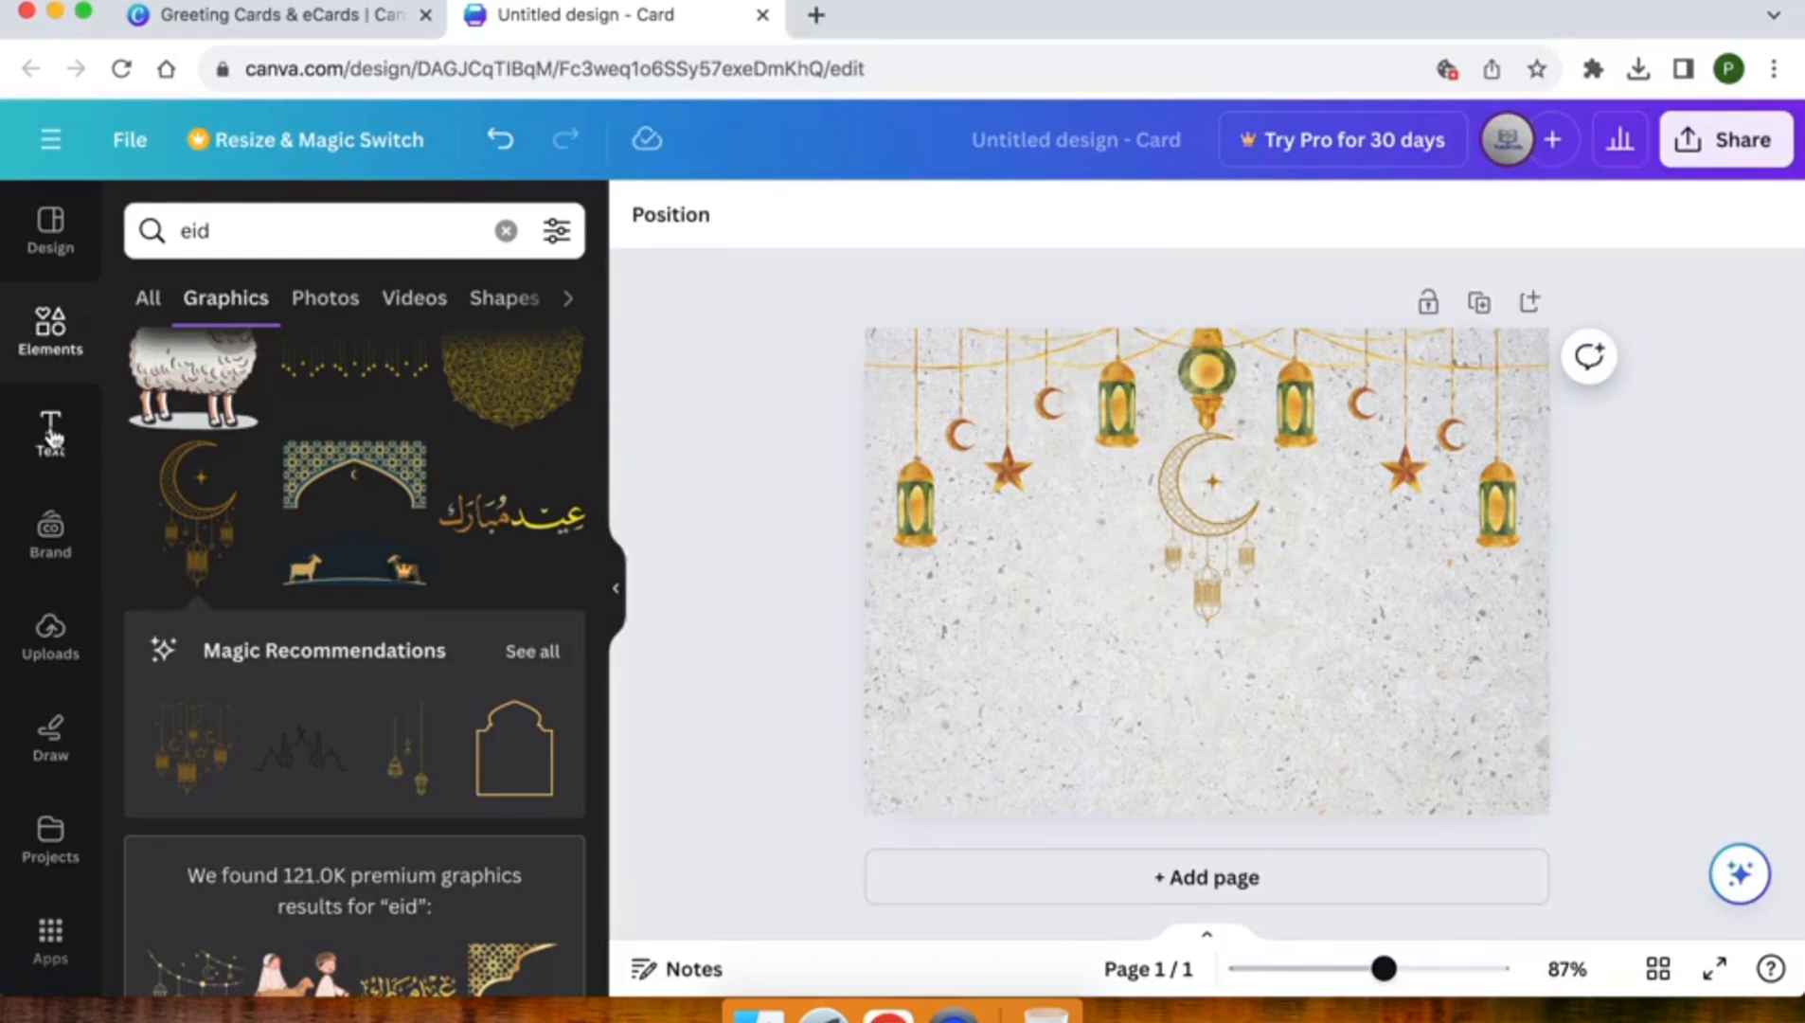
Add a heading reading "Eid Mubarak" centred below the crescent moon graphic
click(52, 436)
scroll(284, 720, down, 4)
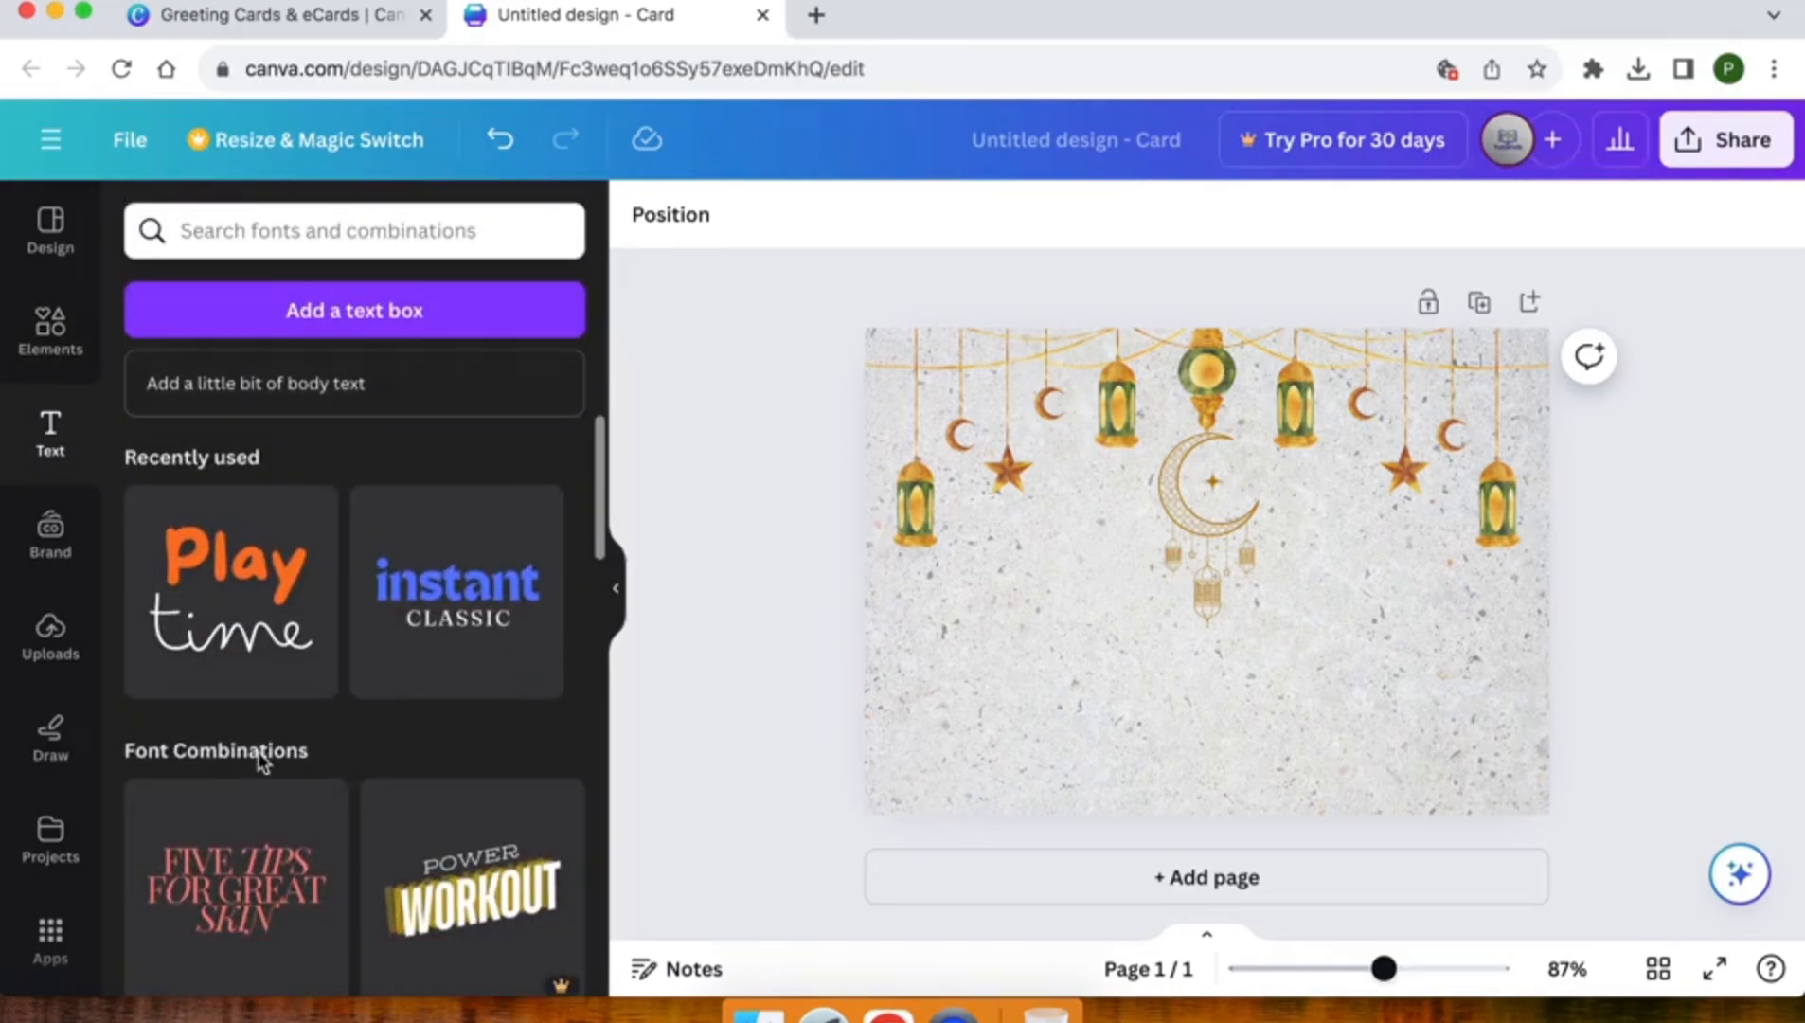
scroll(322, 919, down, 10)
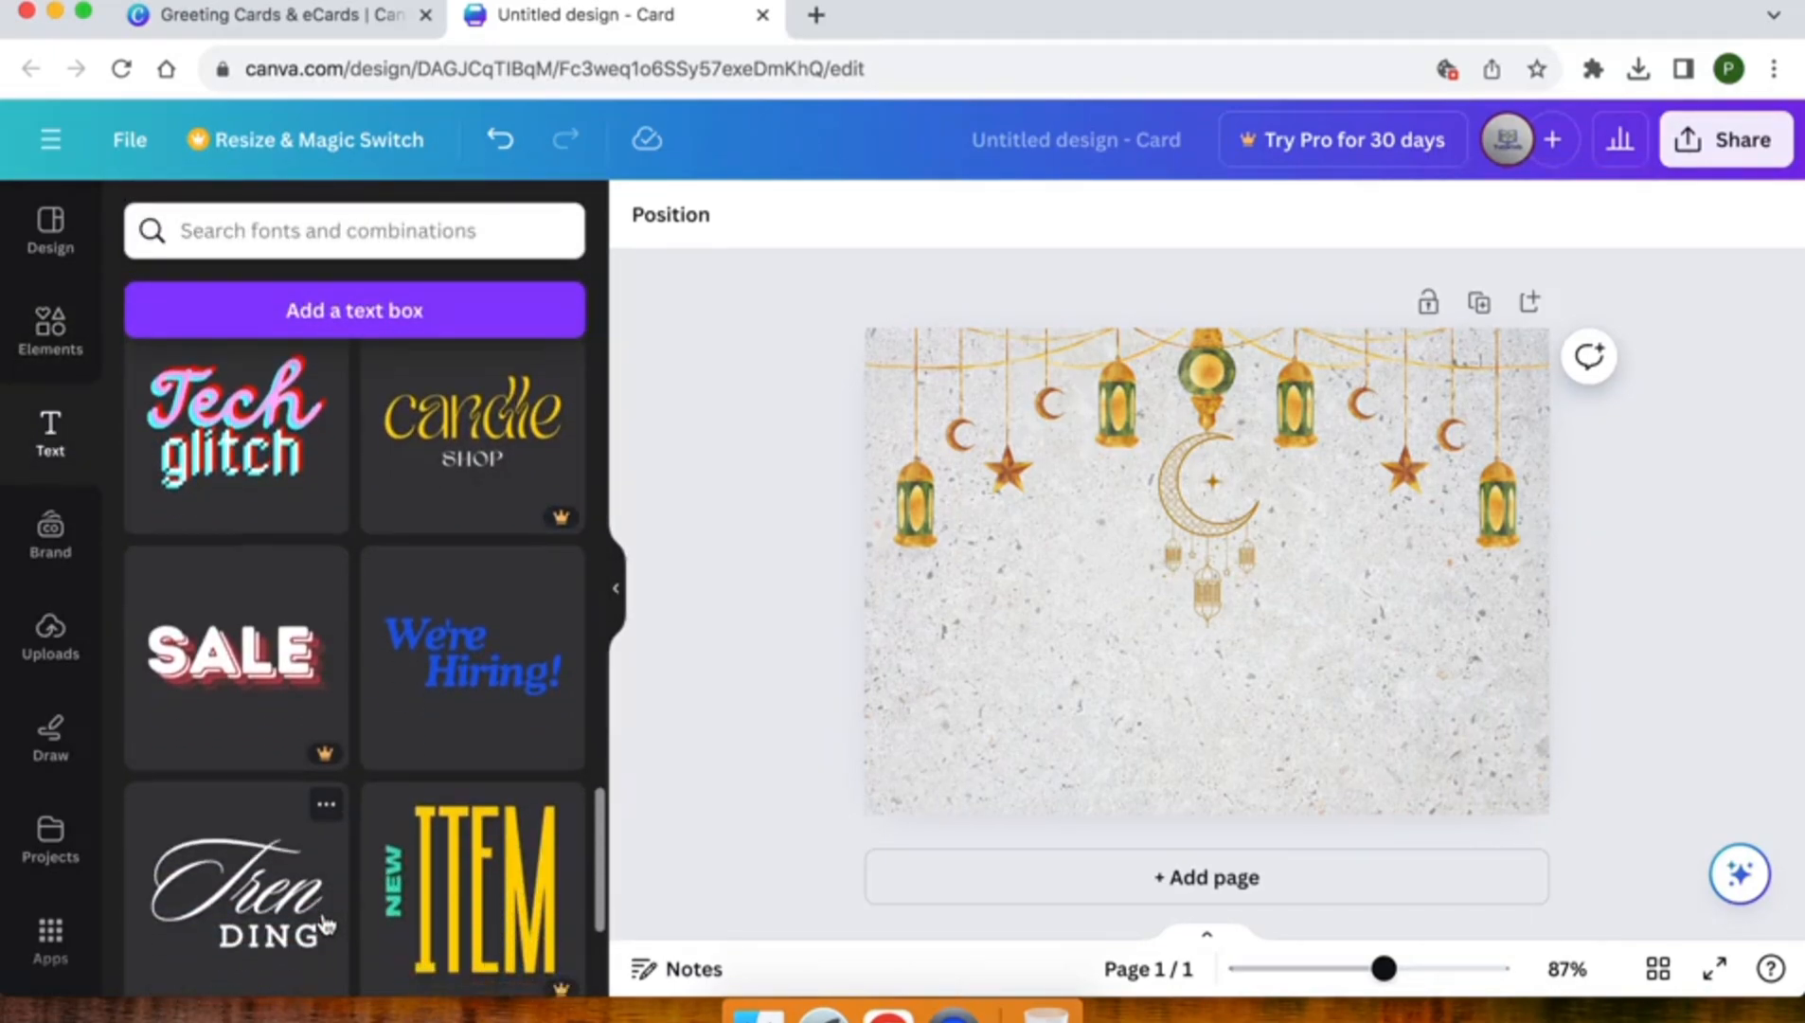
scroll(265, 644, up, 10)
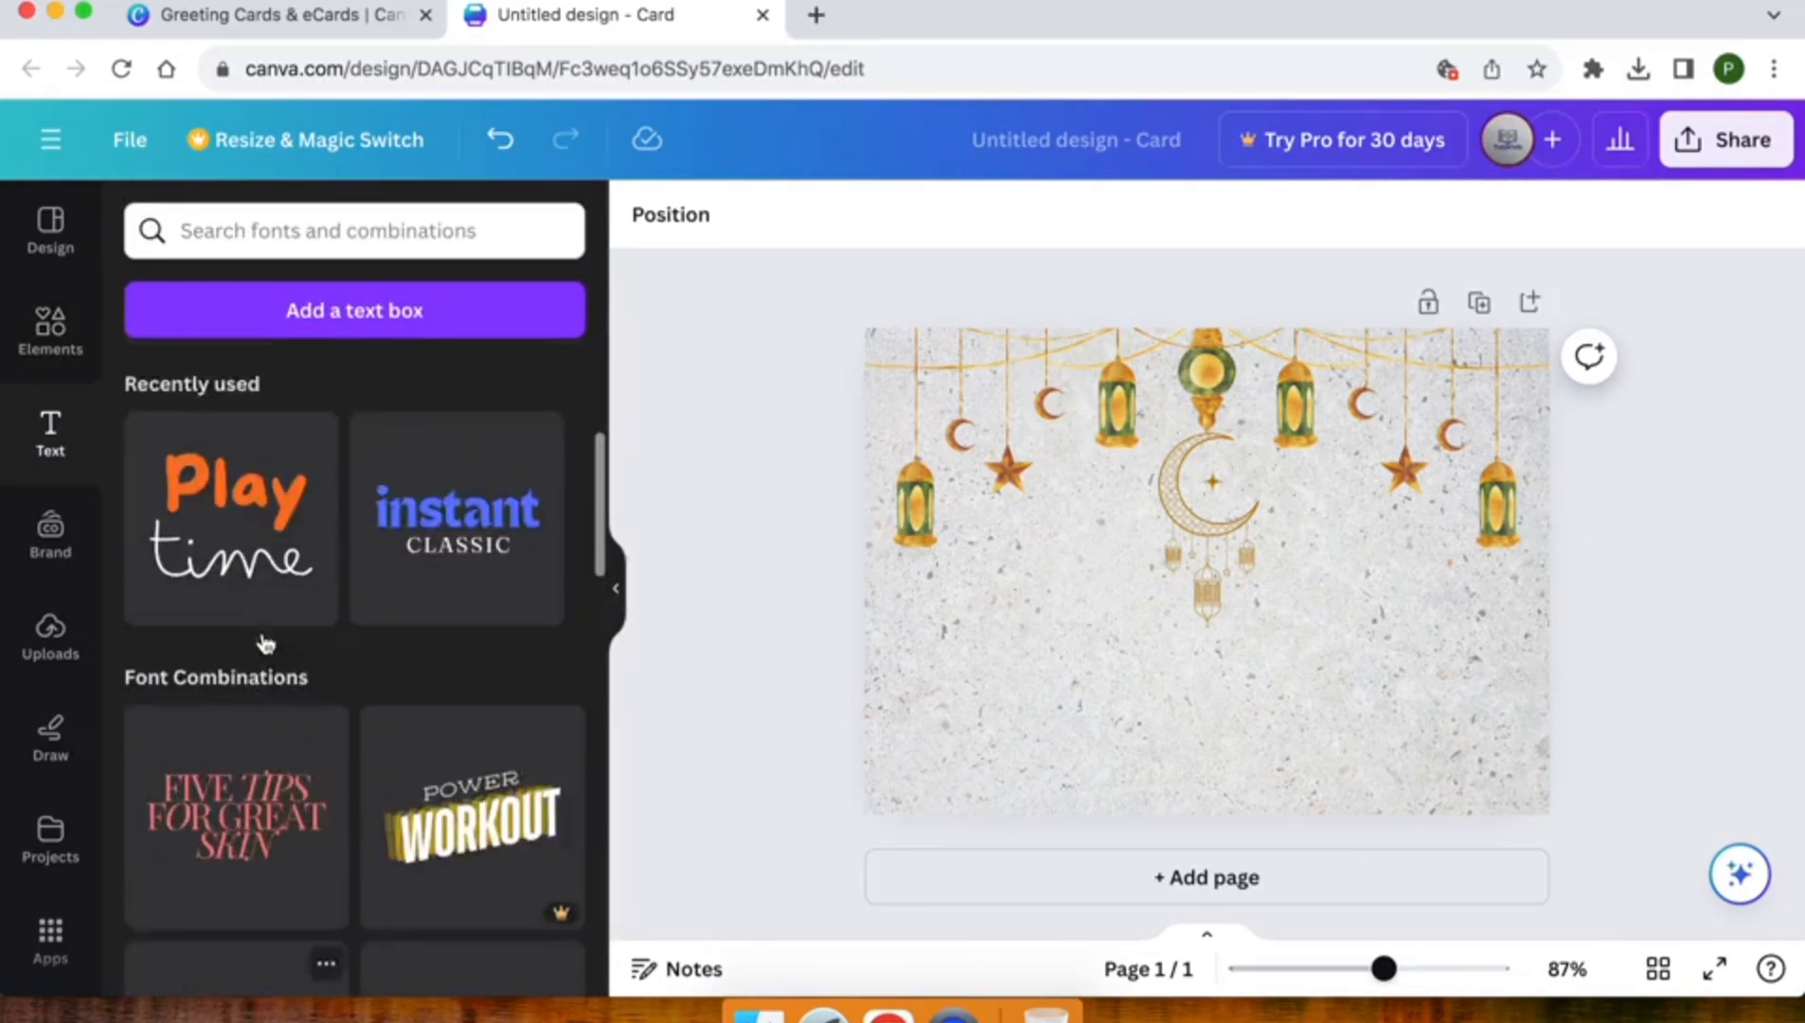
scroll(263, 634, up, 5)
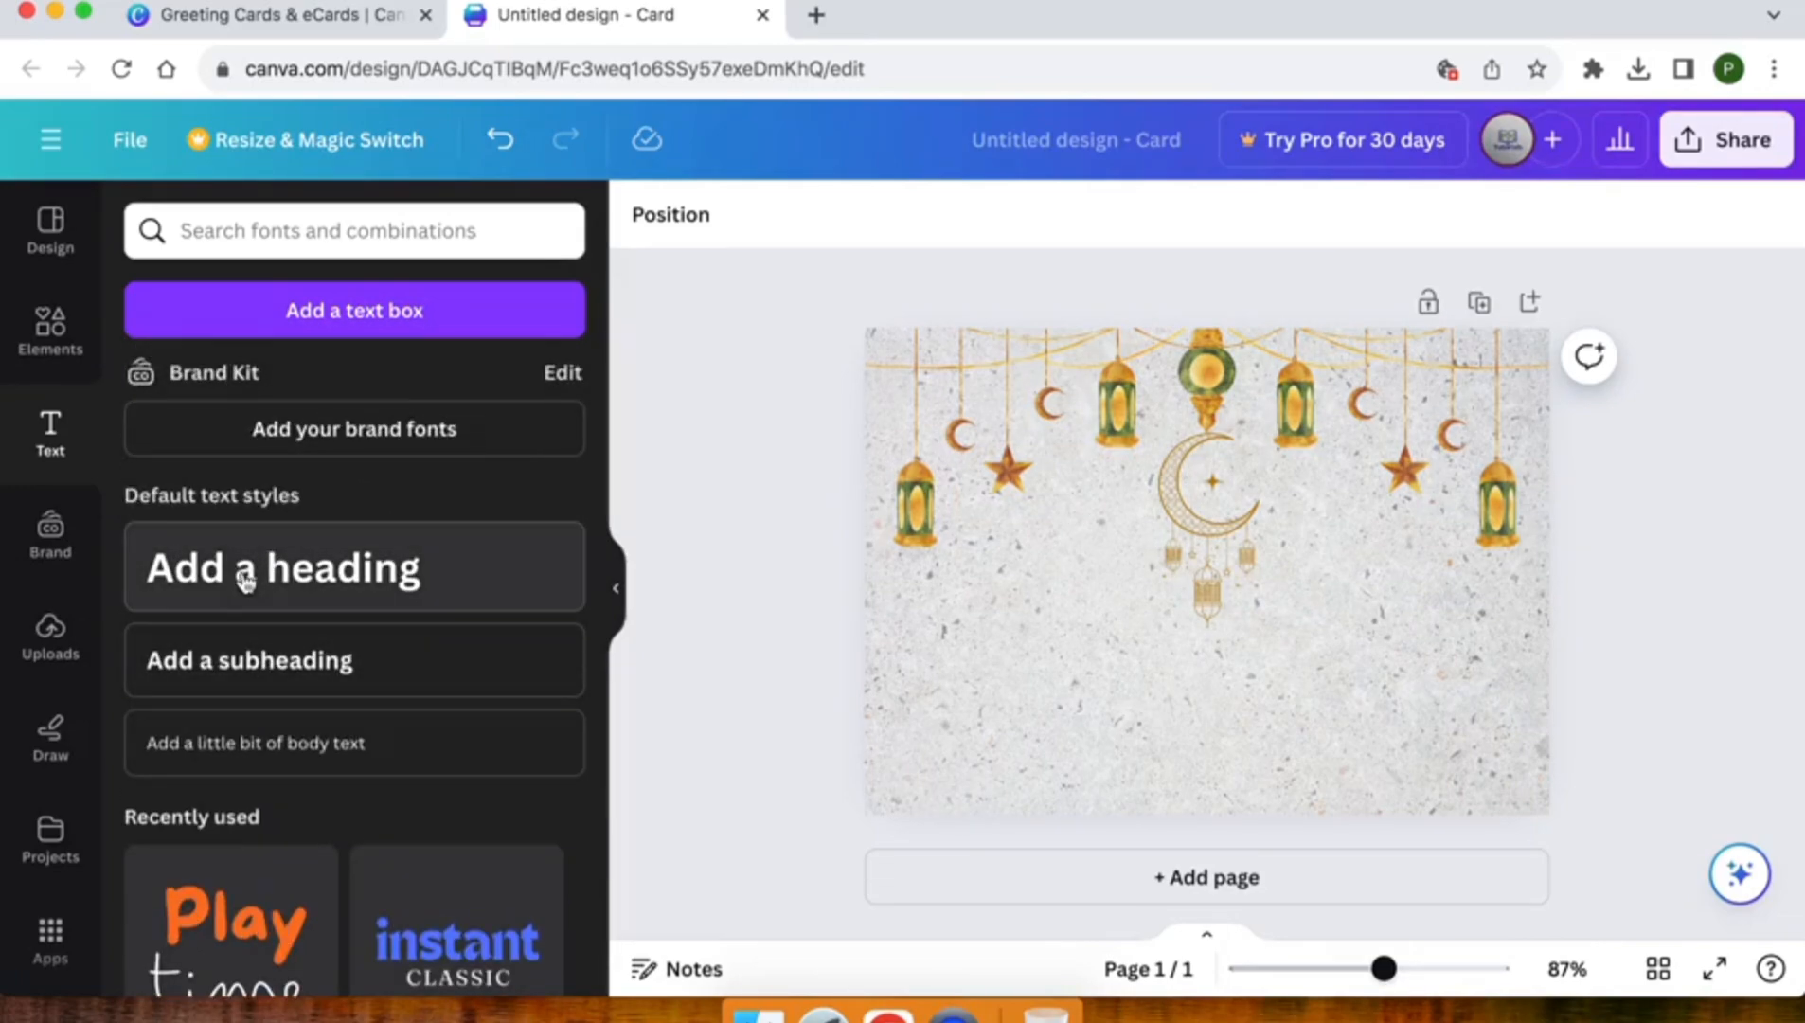
click(246, 581)
drag(1233, 666, 1237, 748)
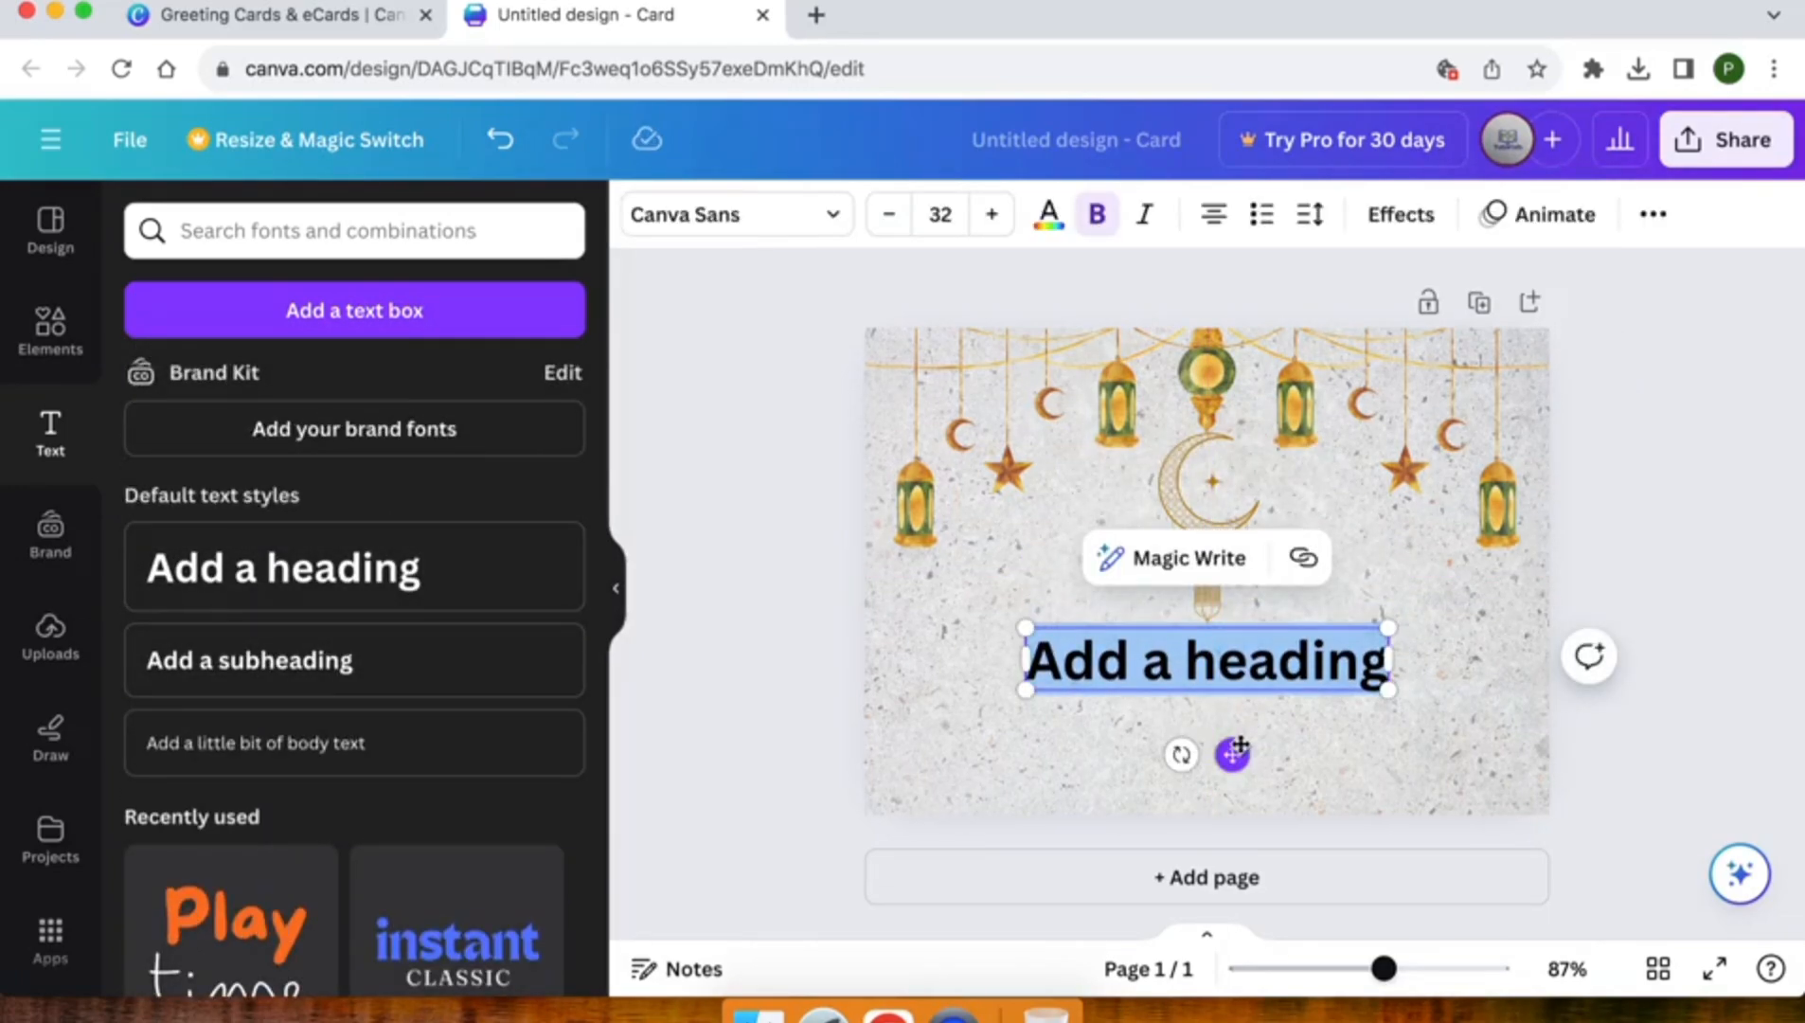
text(Eid)
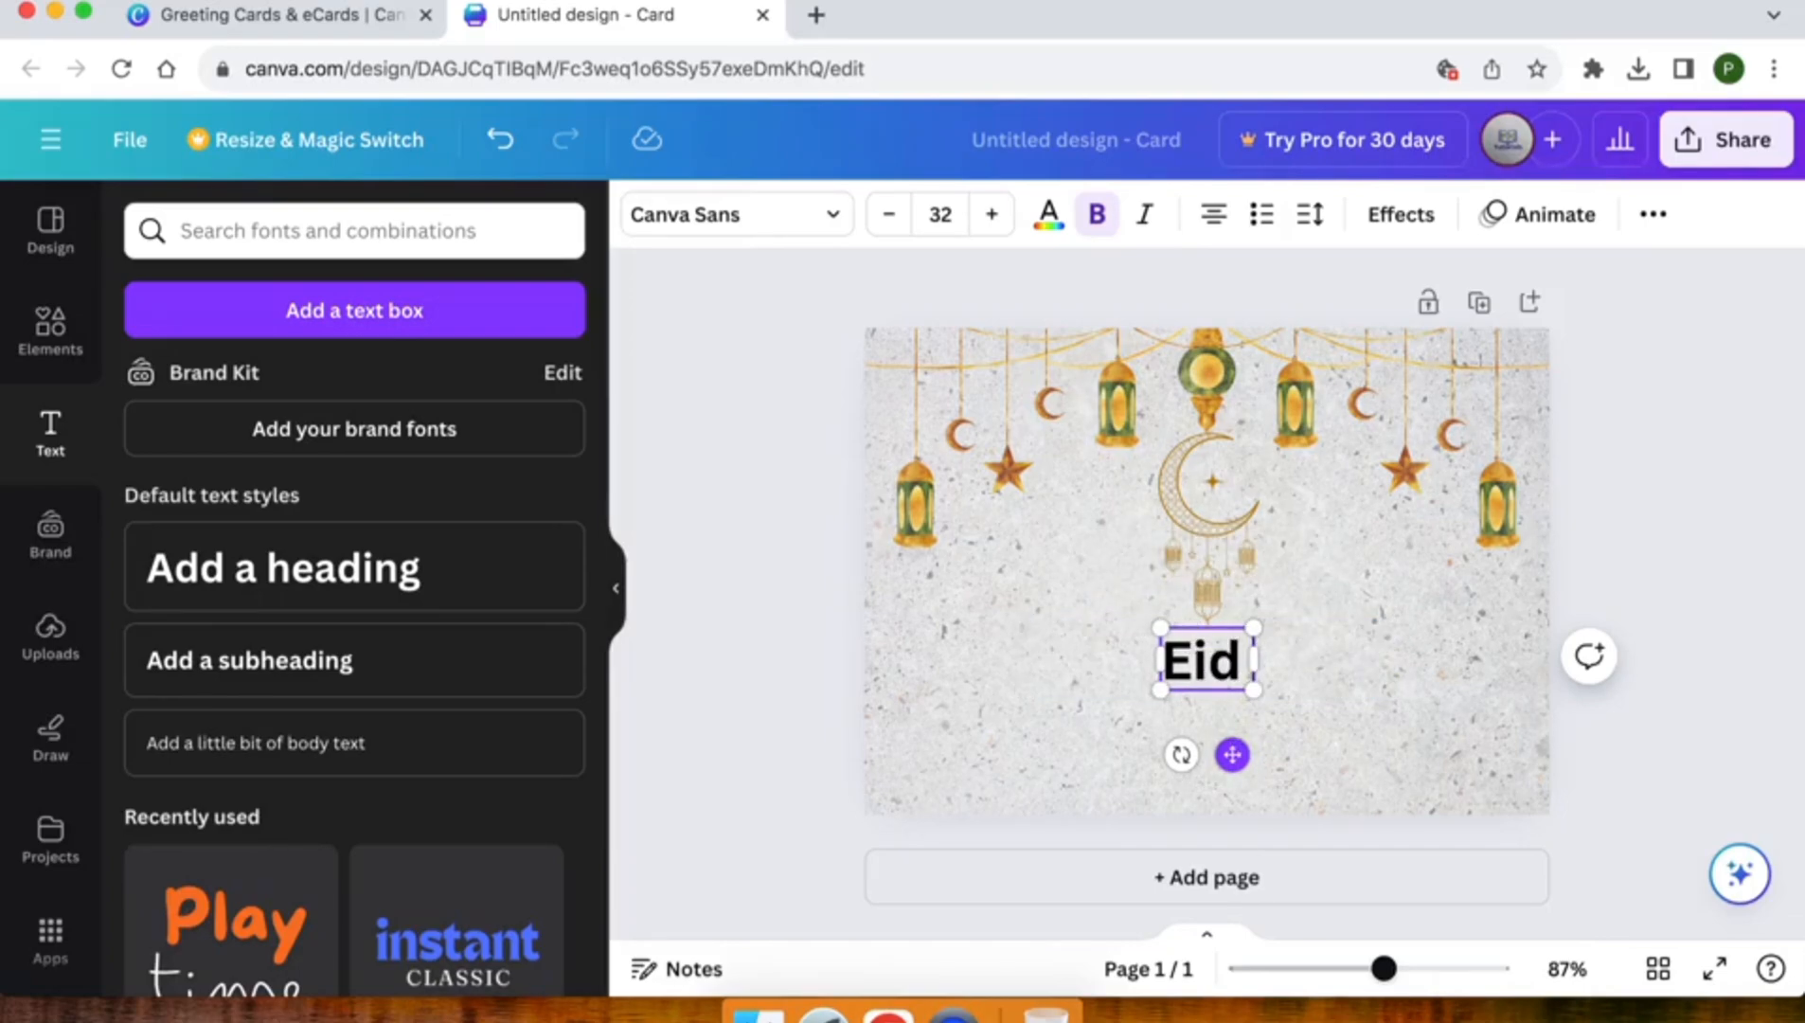
text( Mubarak)
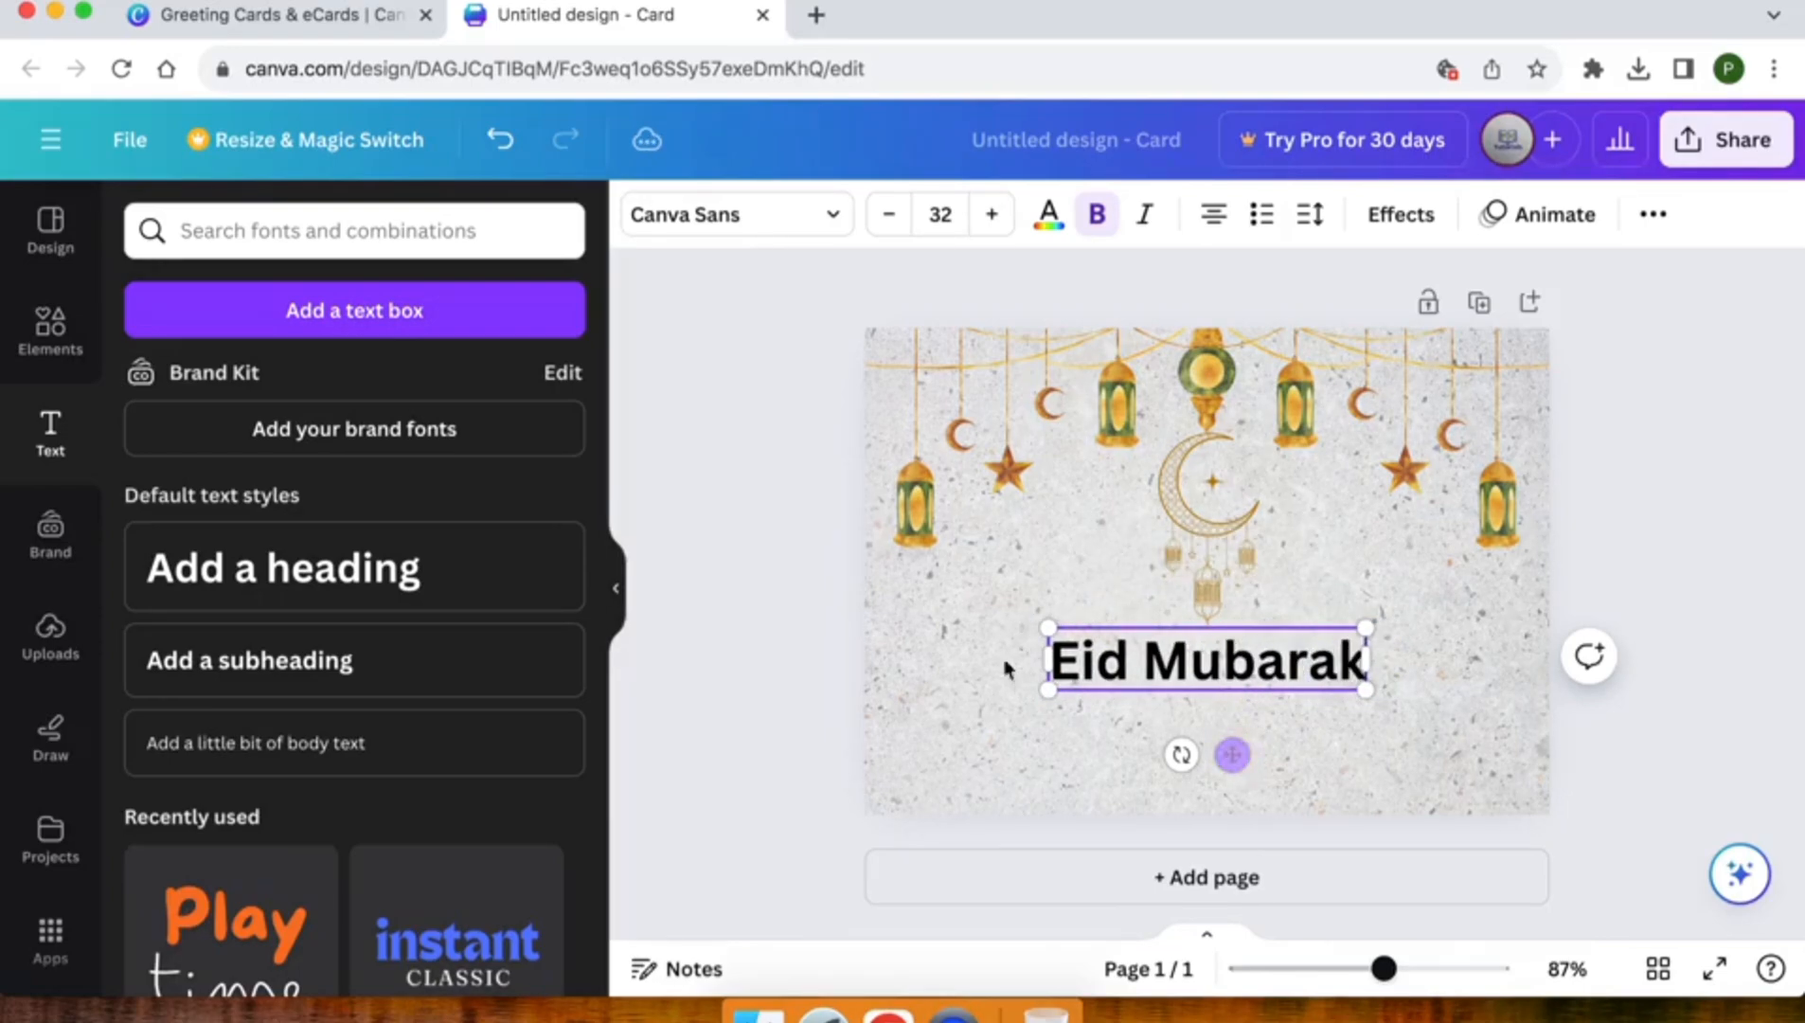
click(836, 677)
Change the "Eid Mubarak" heading to upper case
click(1198, 674)
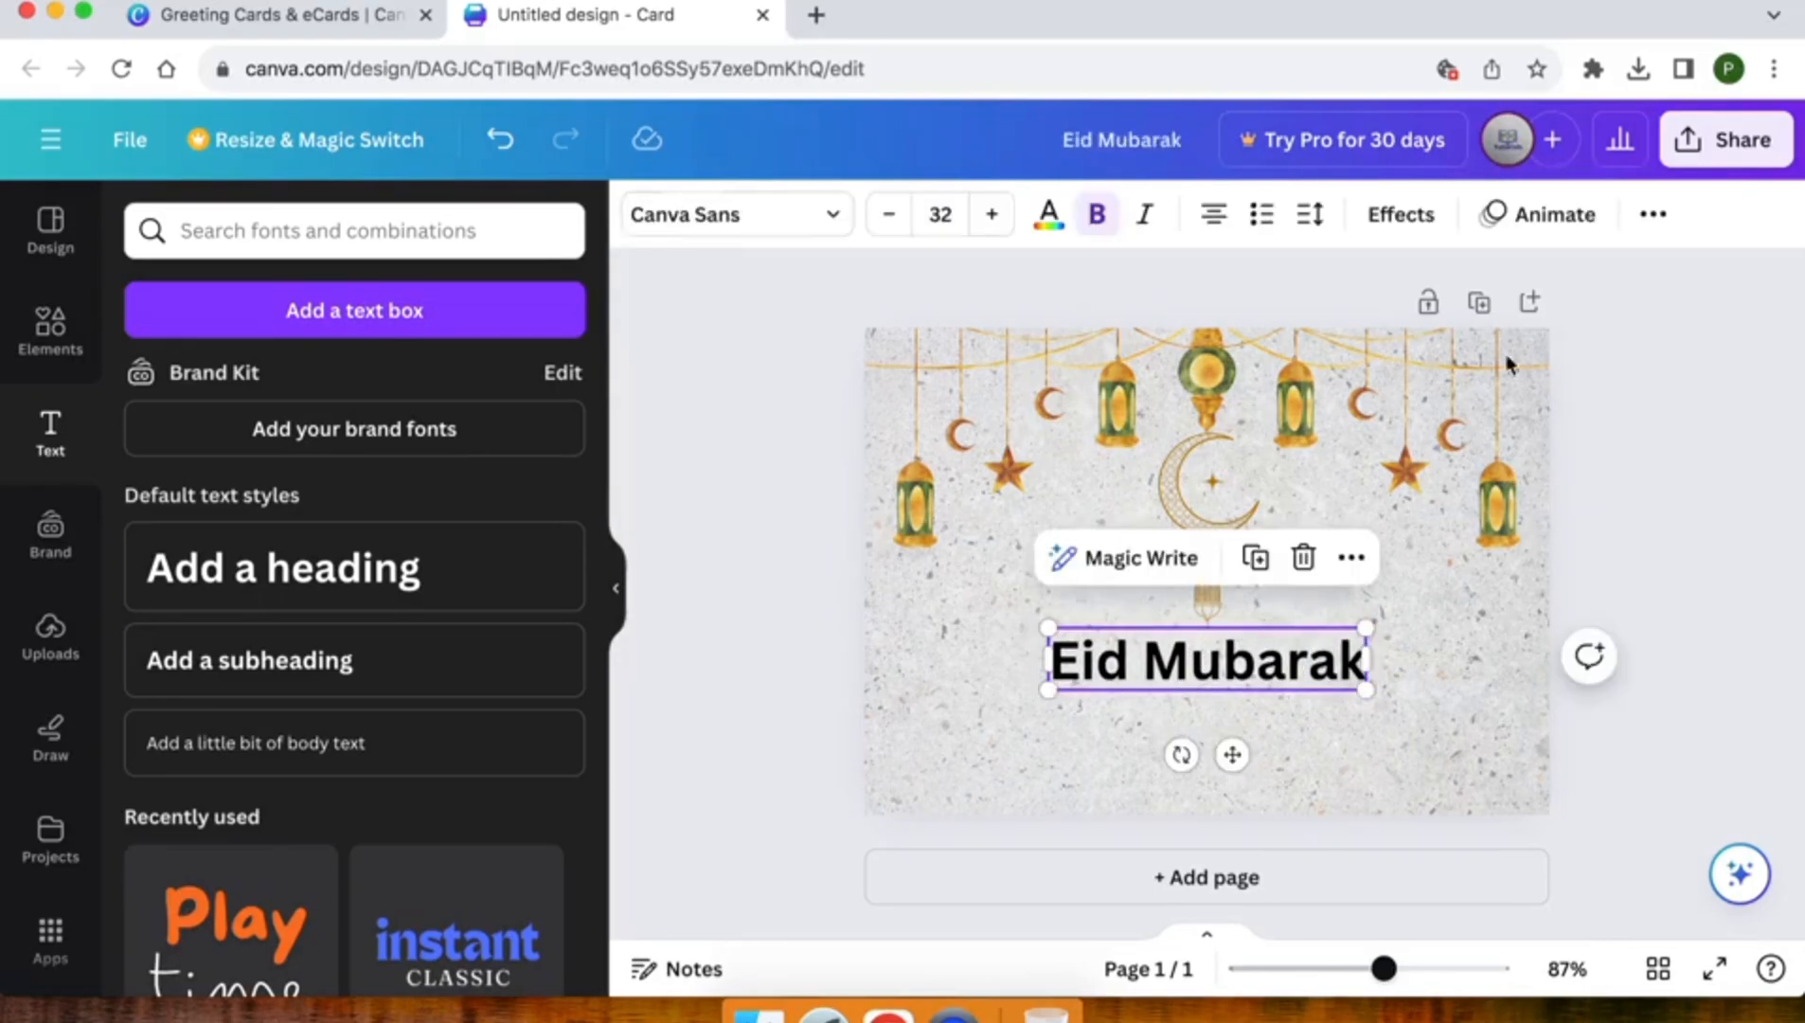
click(1653, 216)
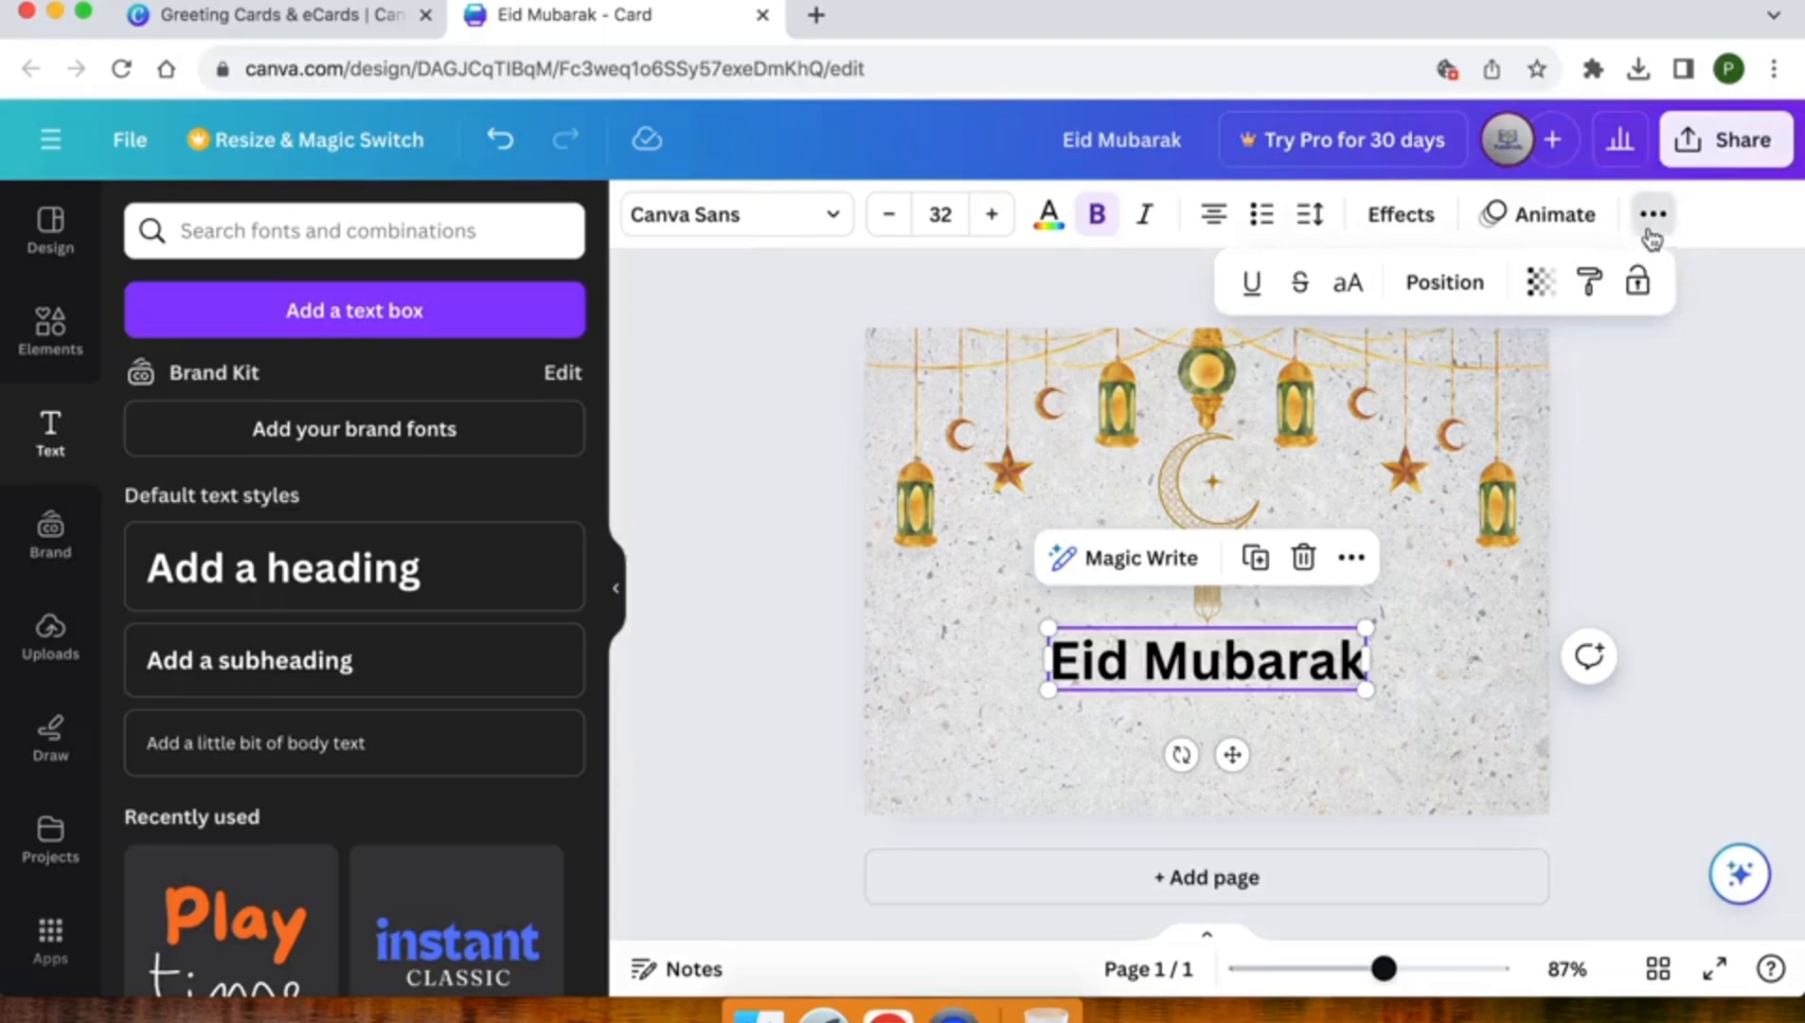
click(1347, 282)
click(727, 525)
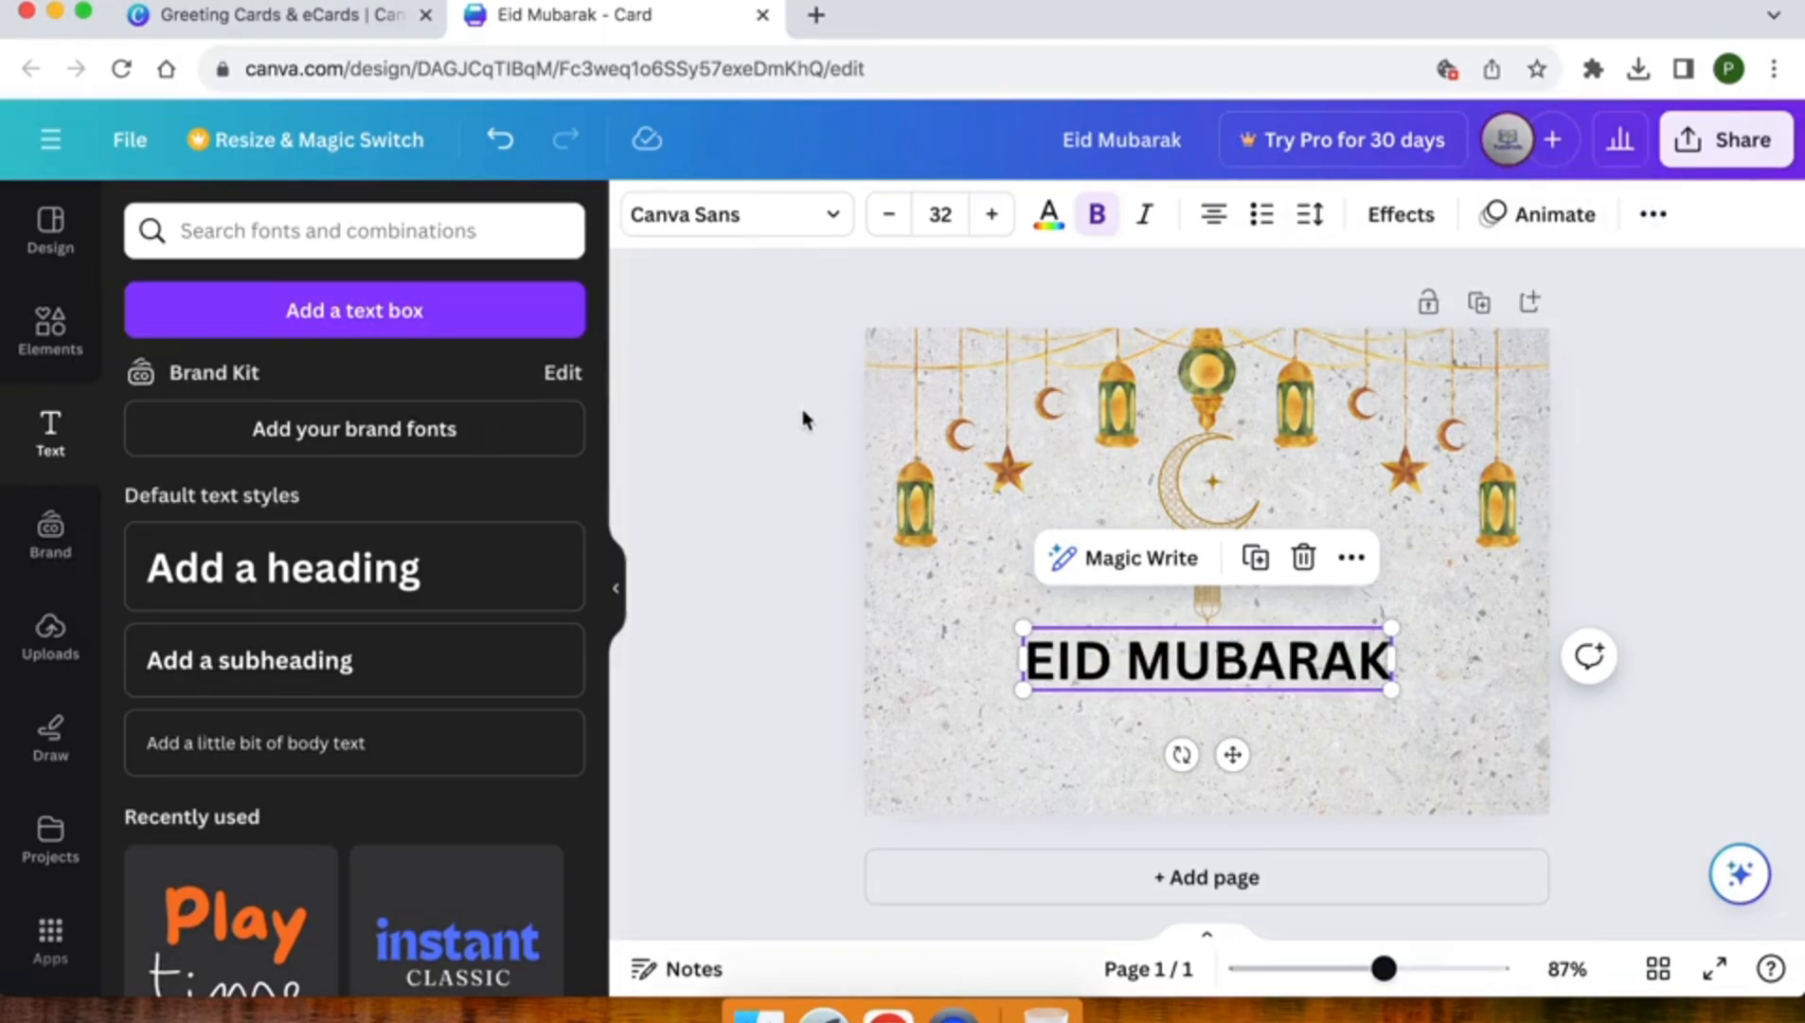
Set the heading's font to Archivo Black
click(715, 215)
scroll(190, 572, down, 3)
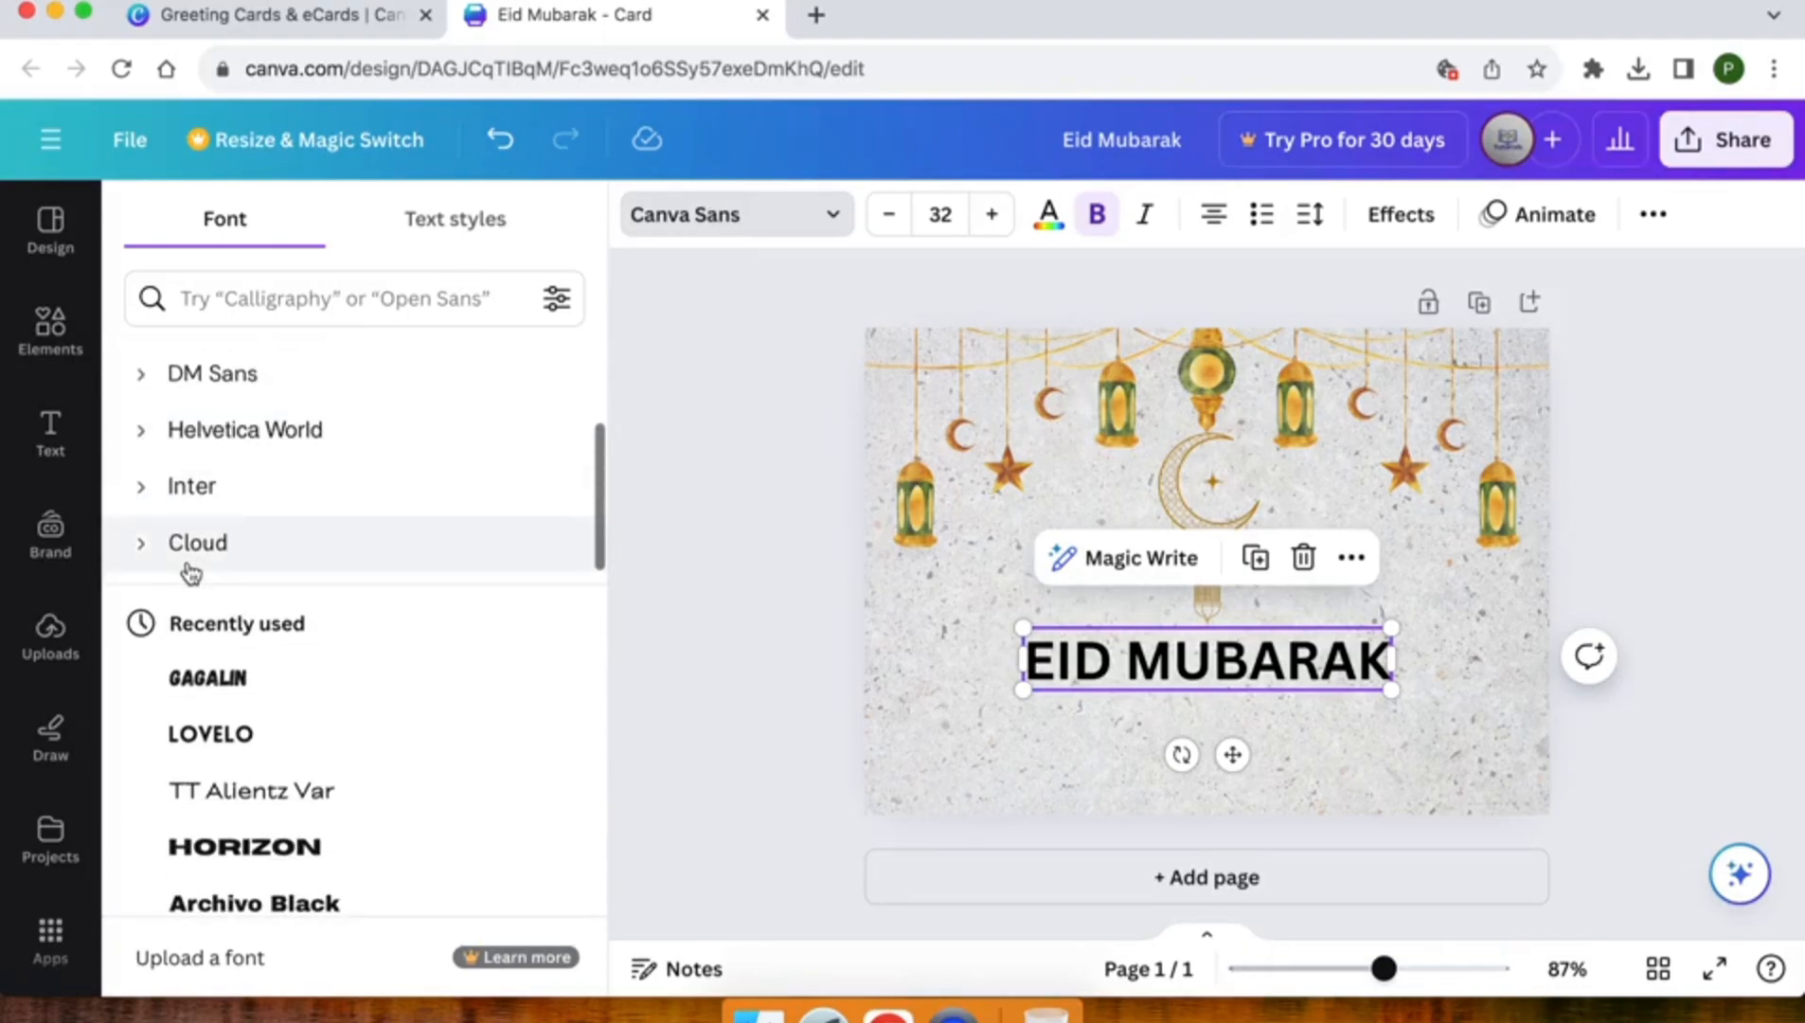
scroll(190, 572, down, 4)
click(278, 601)
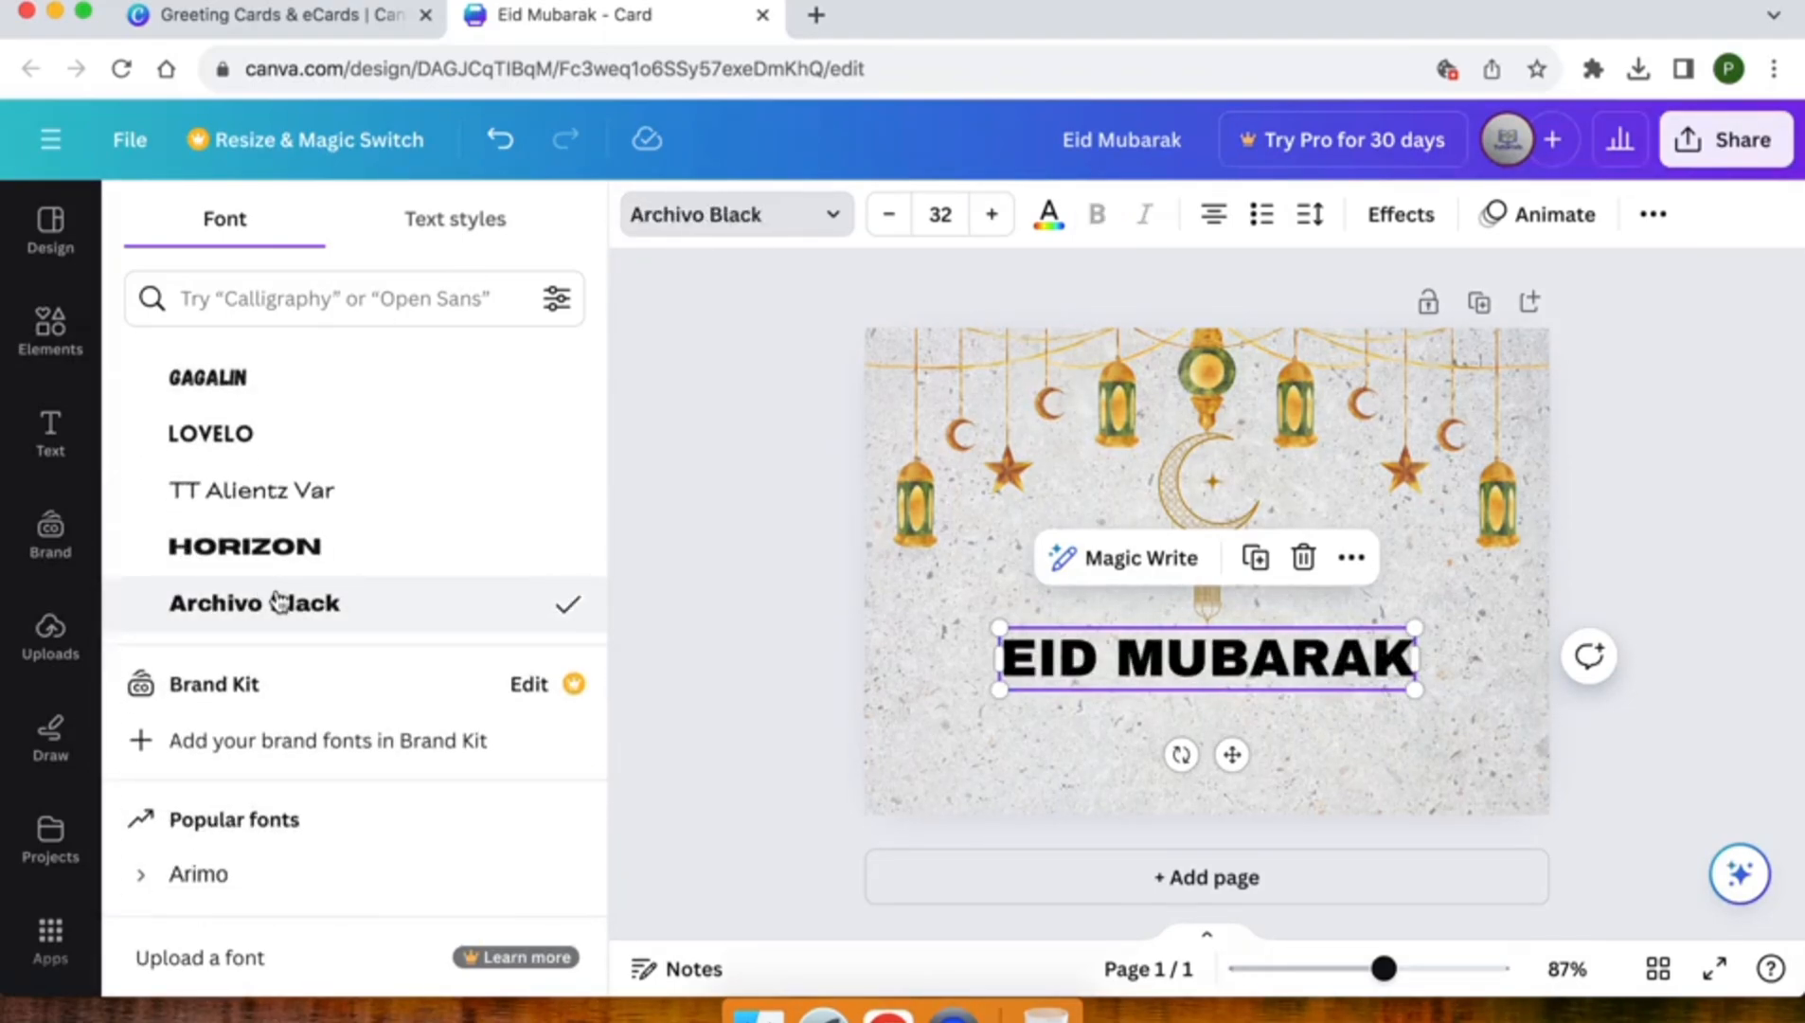
Try the Gagalin font on the heading, browse other fonts and return to Archivo Black
scroll(275, 549, up, 1)
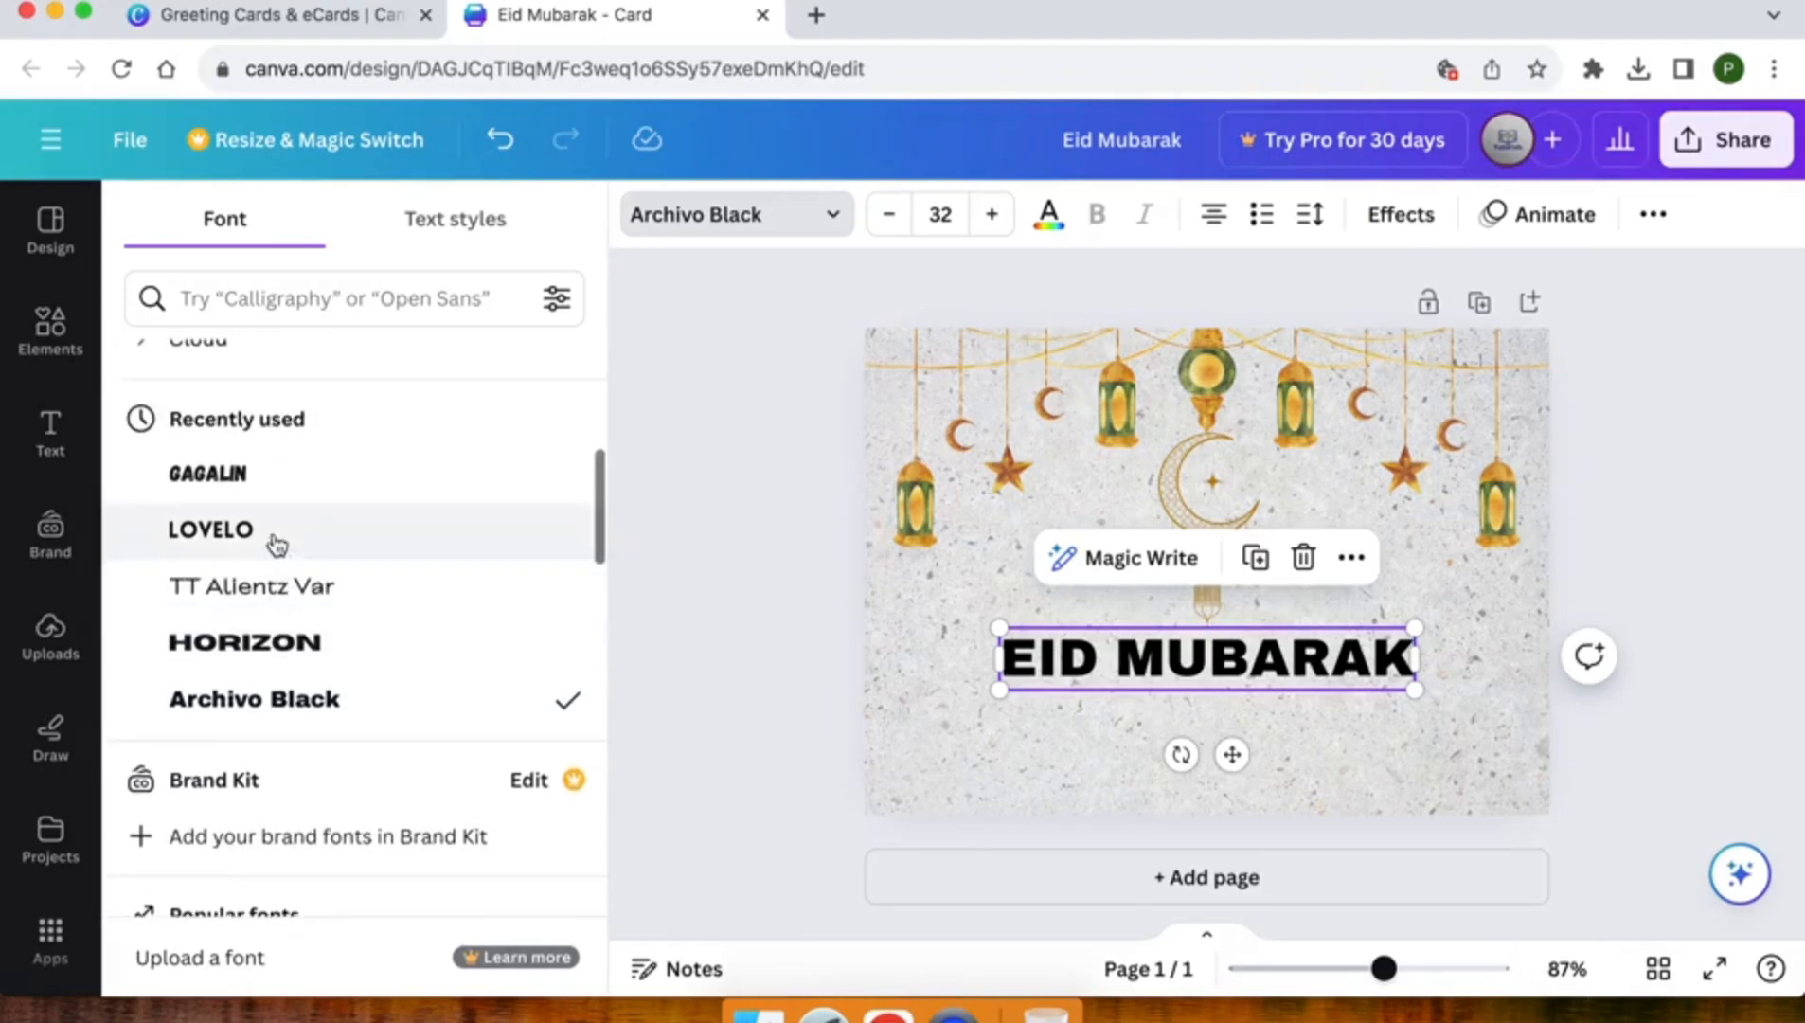
click(209, 478)
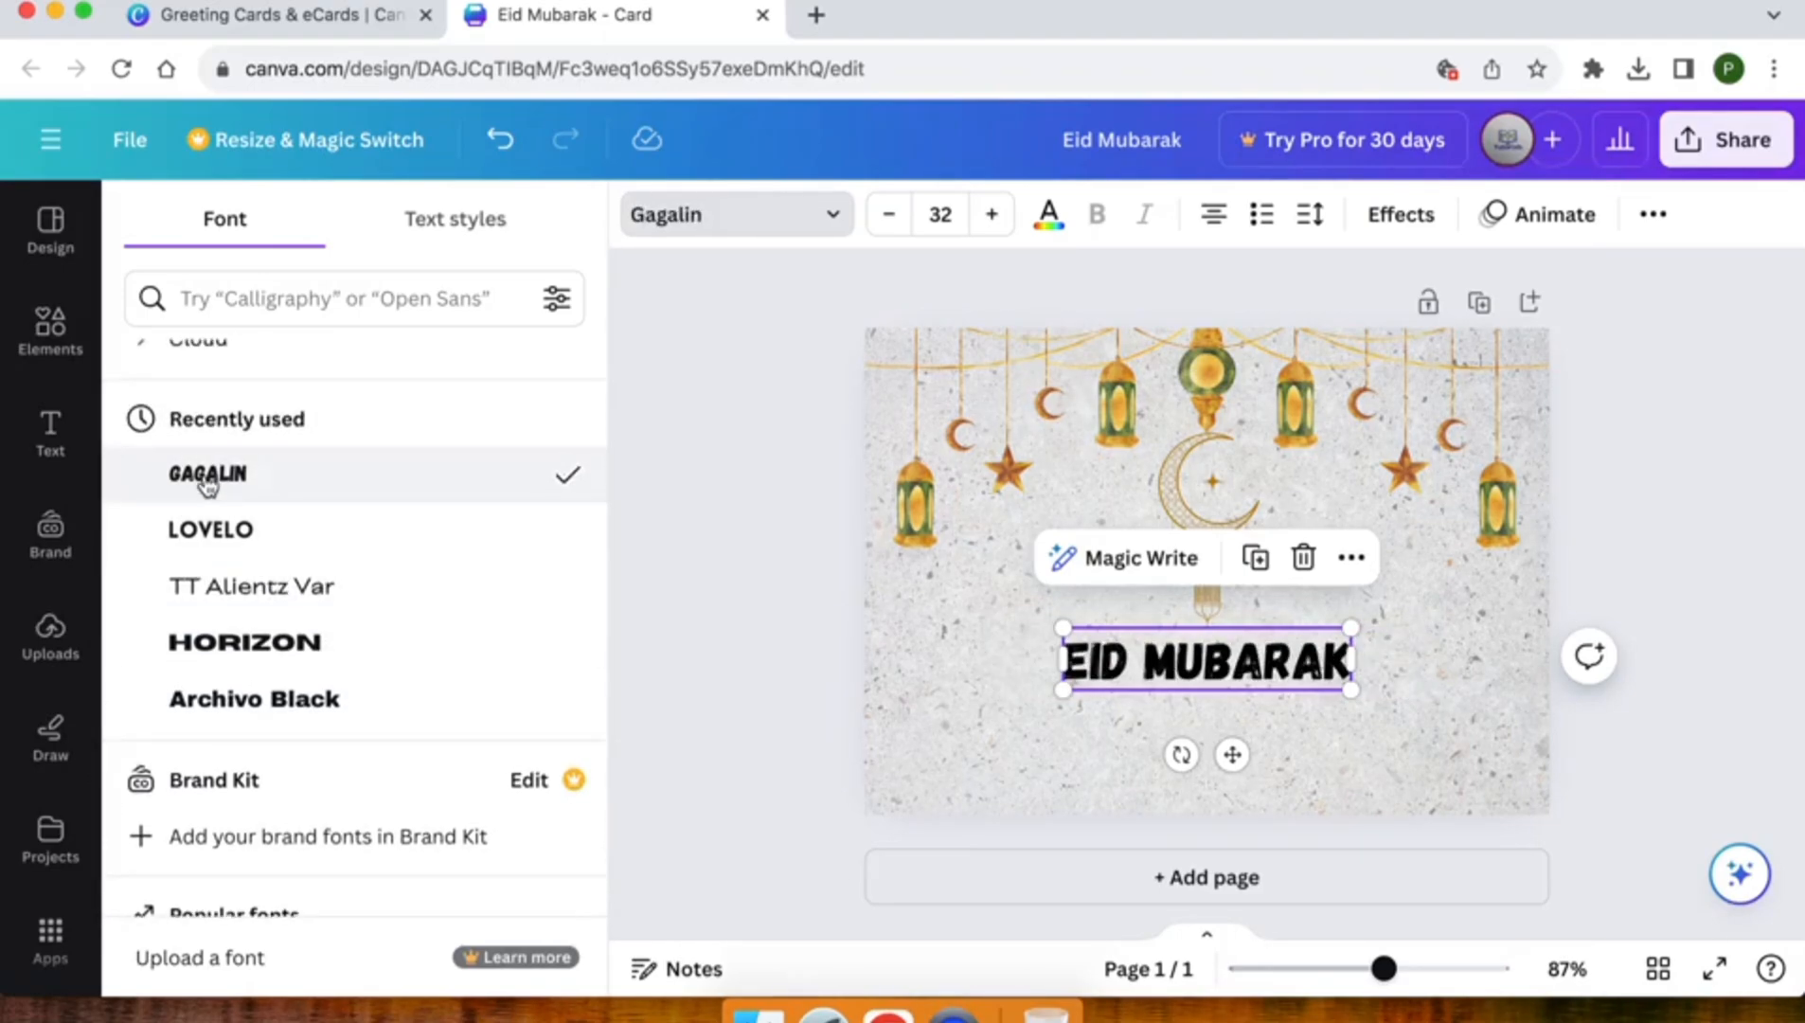
scroll(209, 485, down, 15)
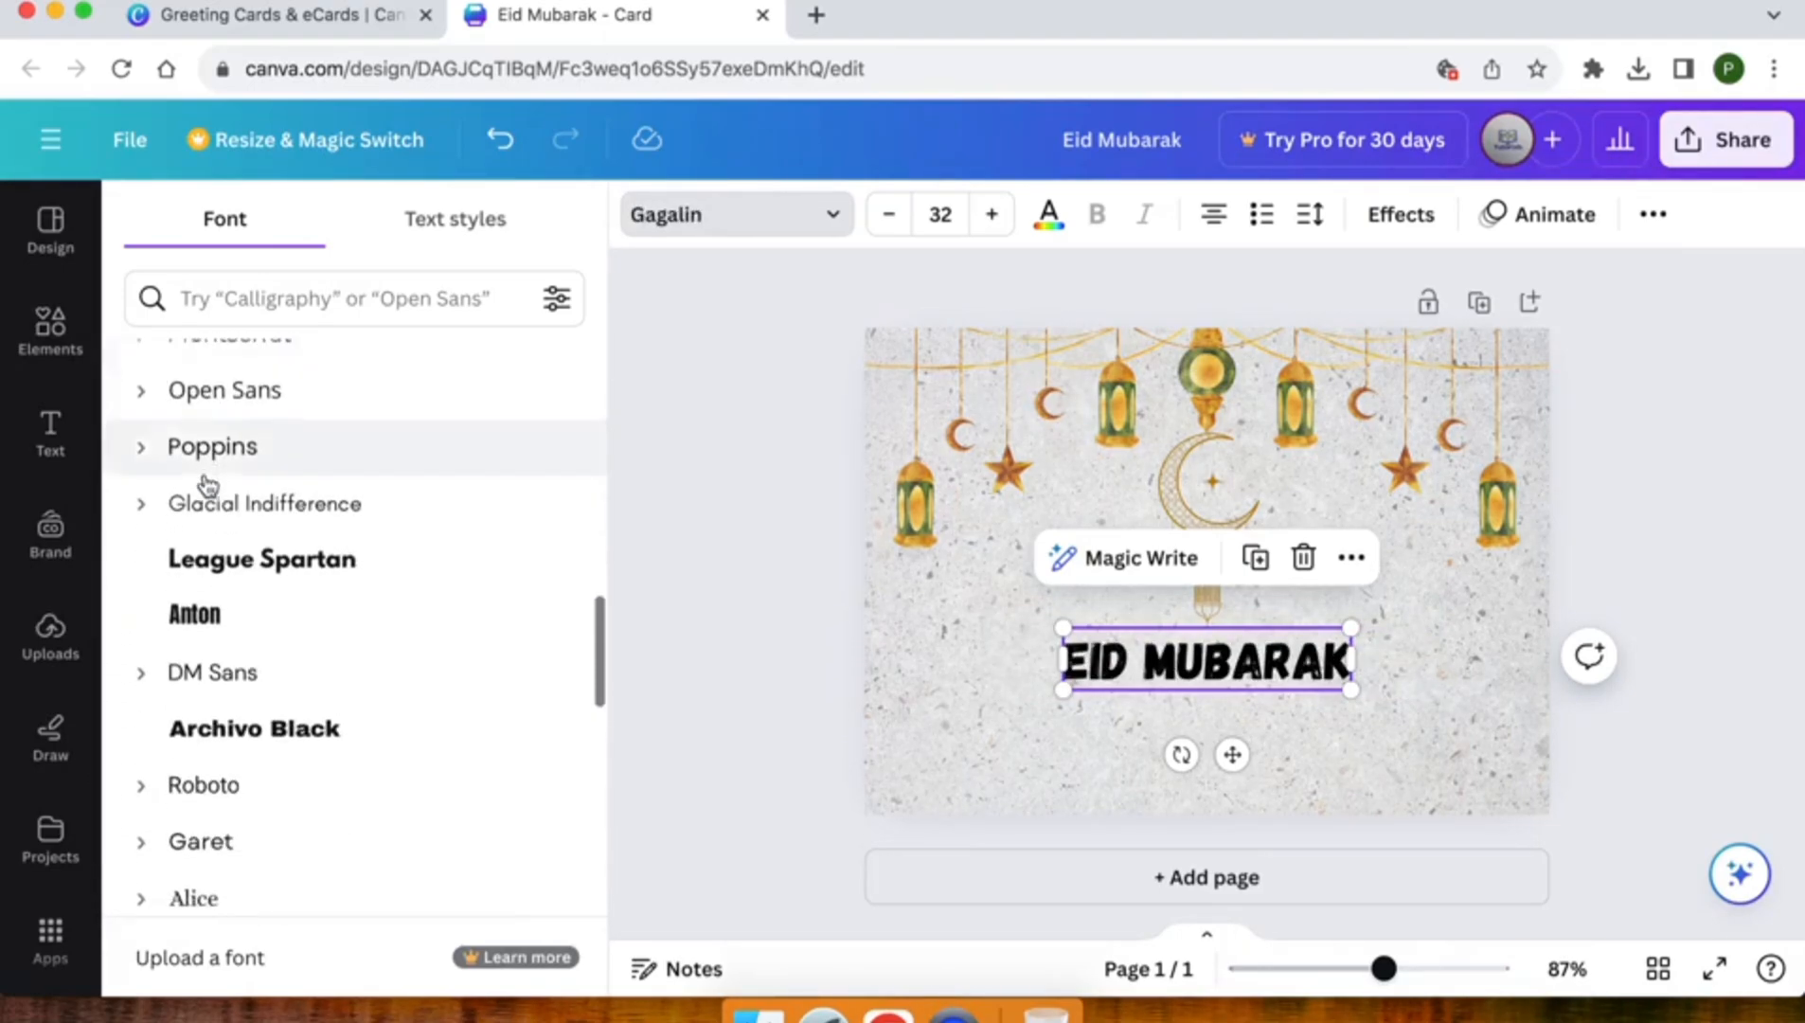
scroll(207, 484, down, 2)
scroll(208, 483, up, 6)
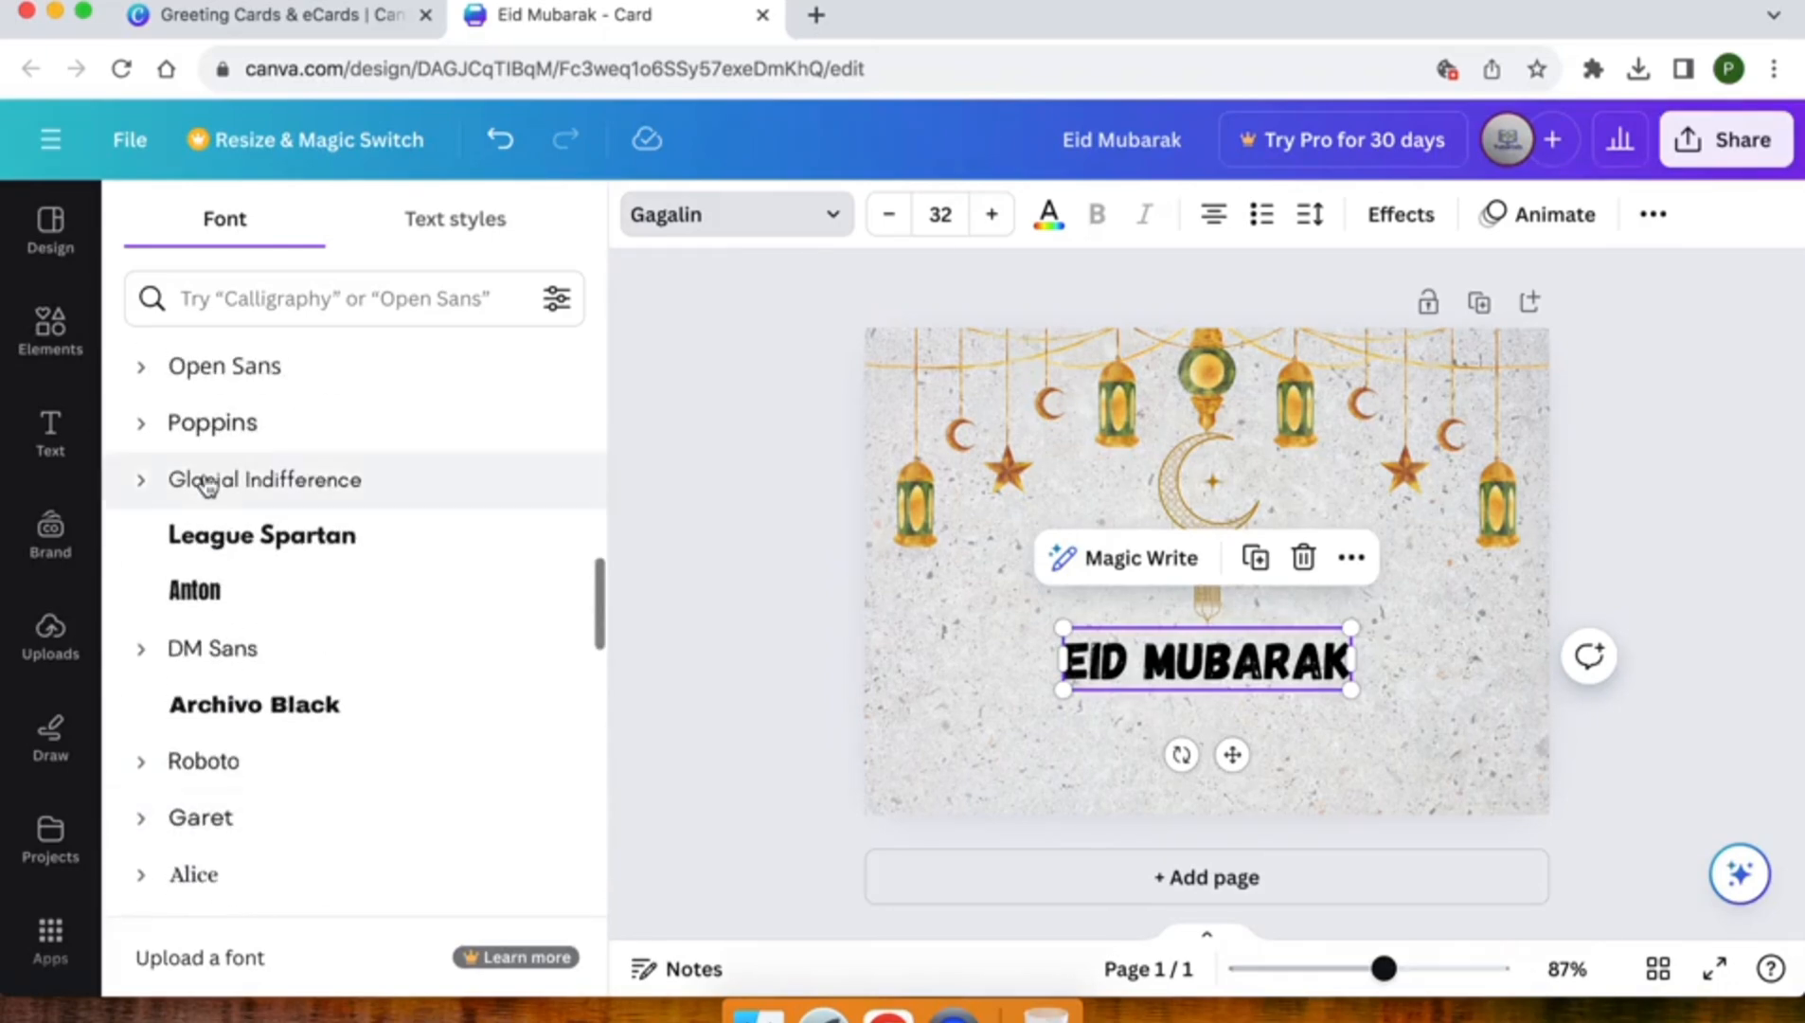
click(235, 707)
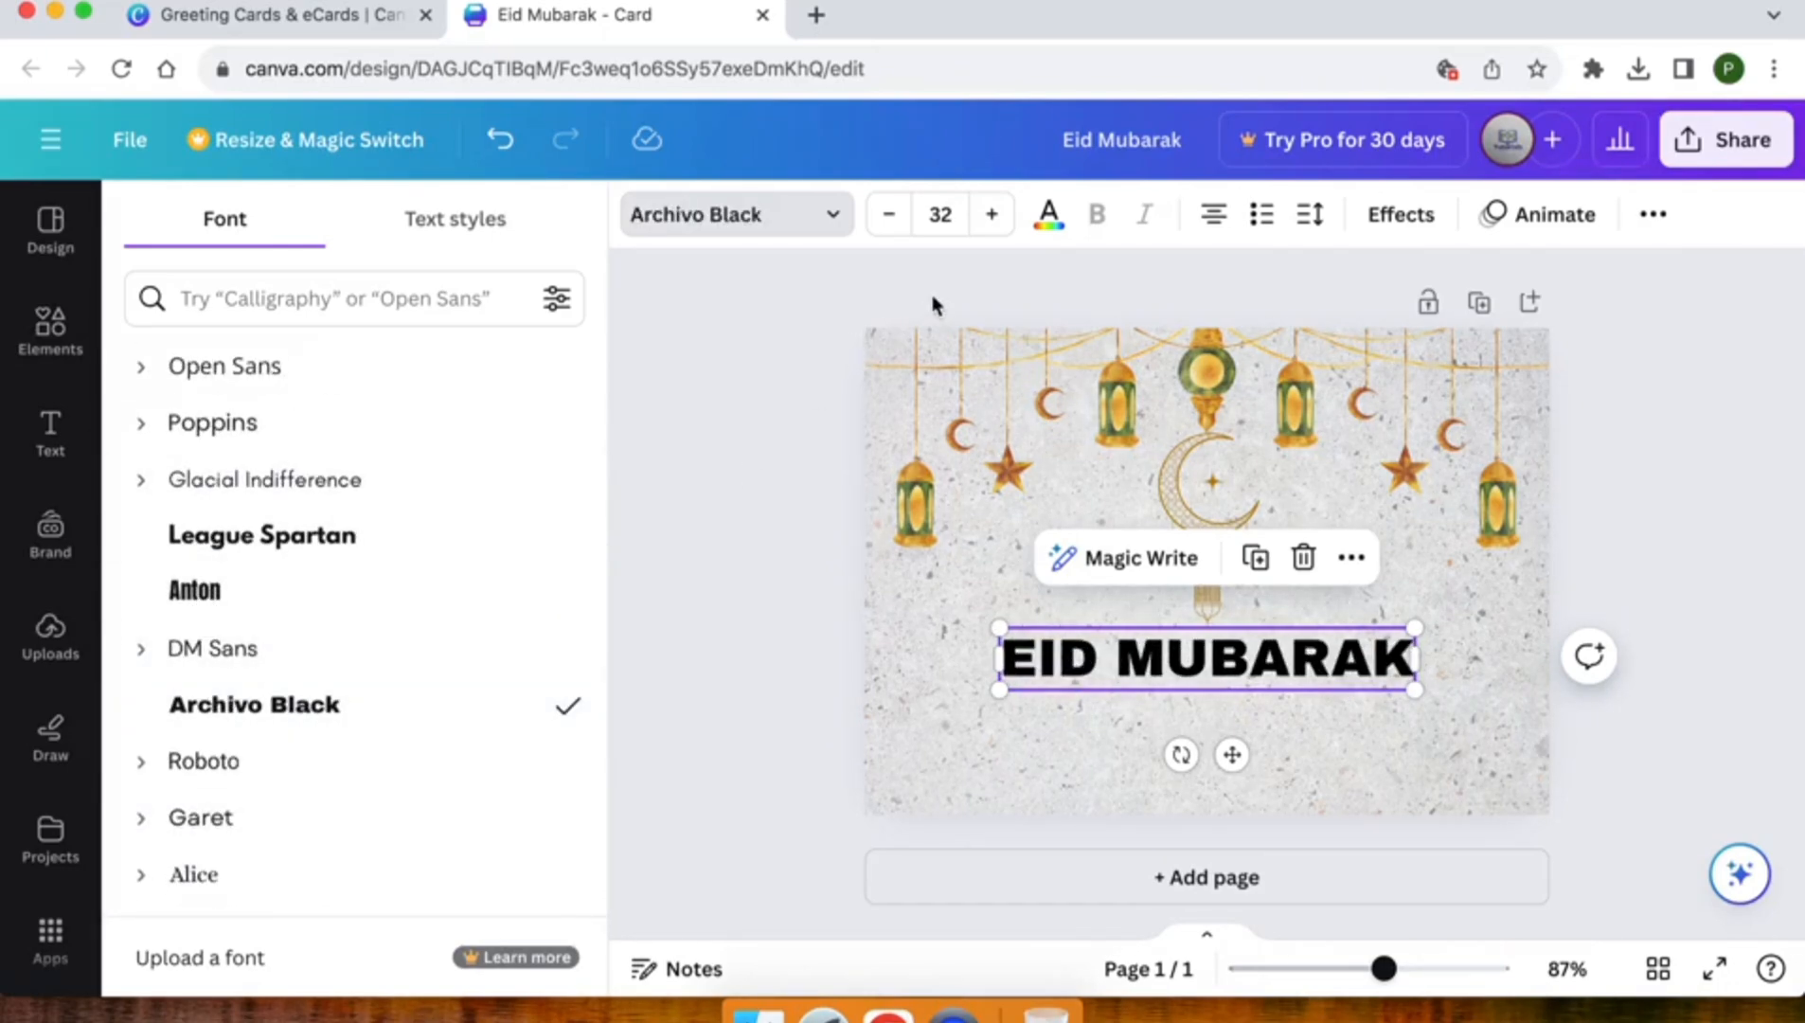
click(793, 716)
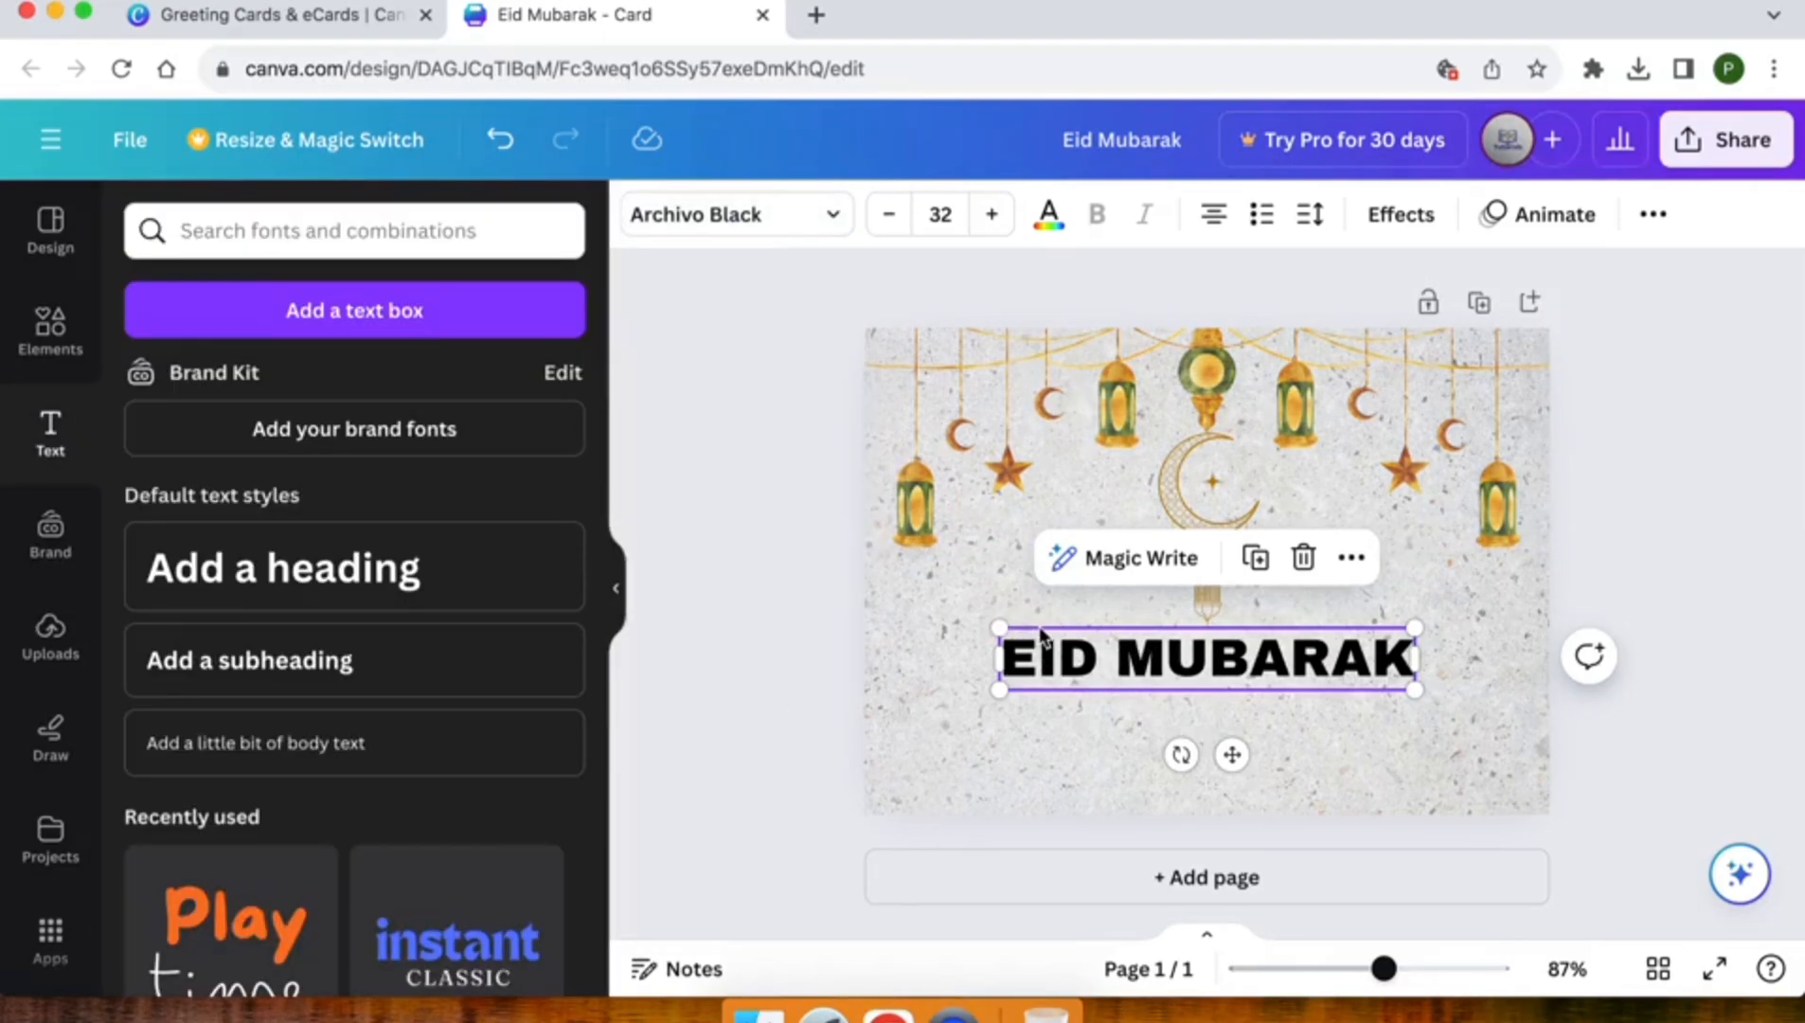
Colour the heading text with the golden brown document colour #b7830f
click(1063, 218)
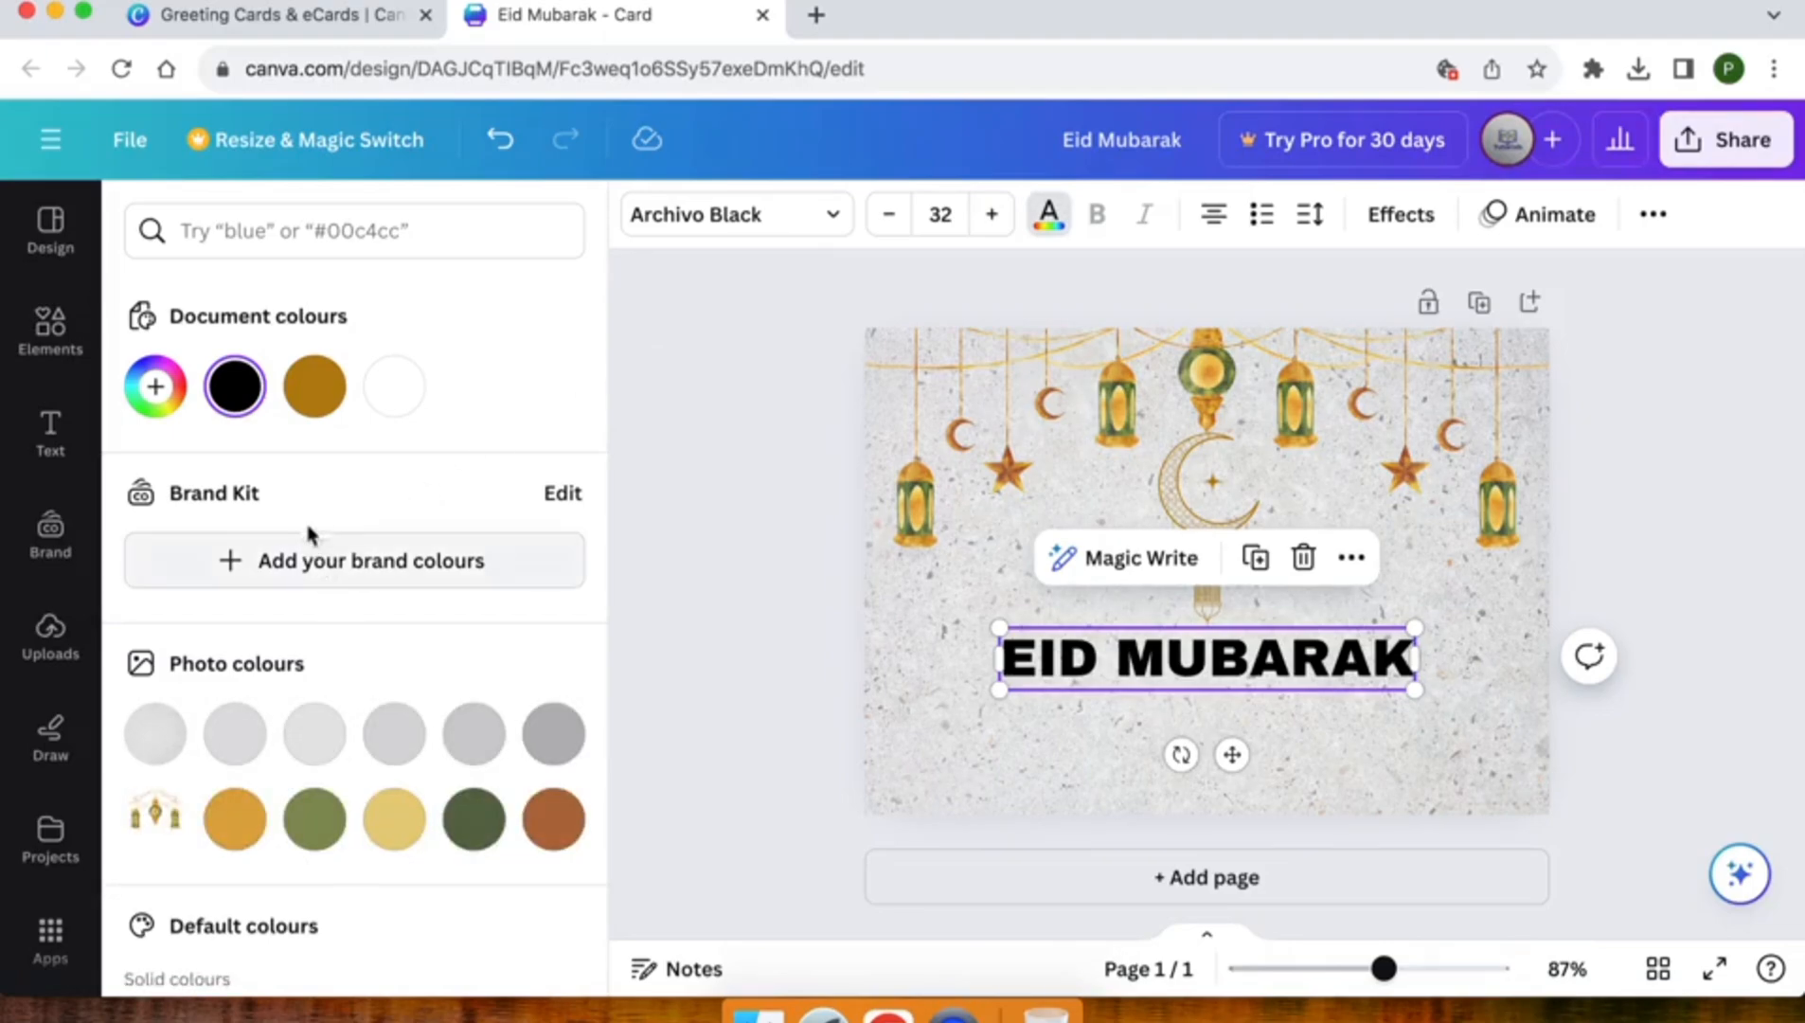
click(332, 396)
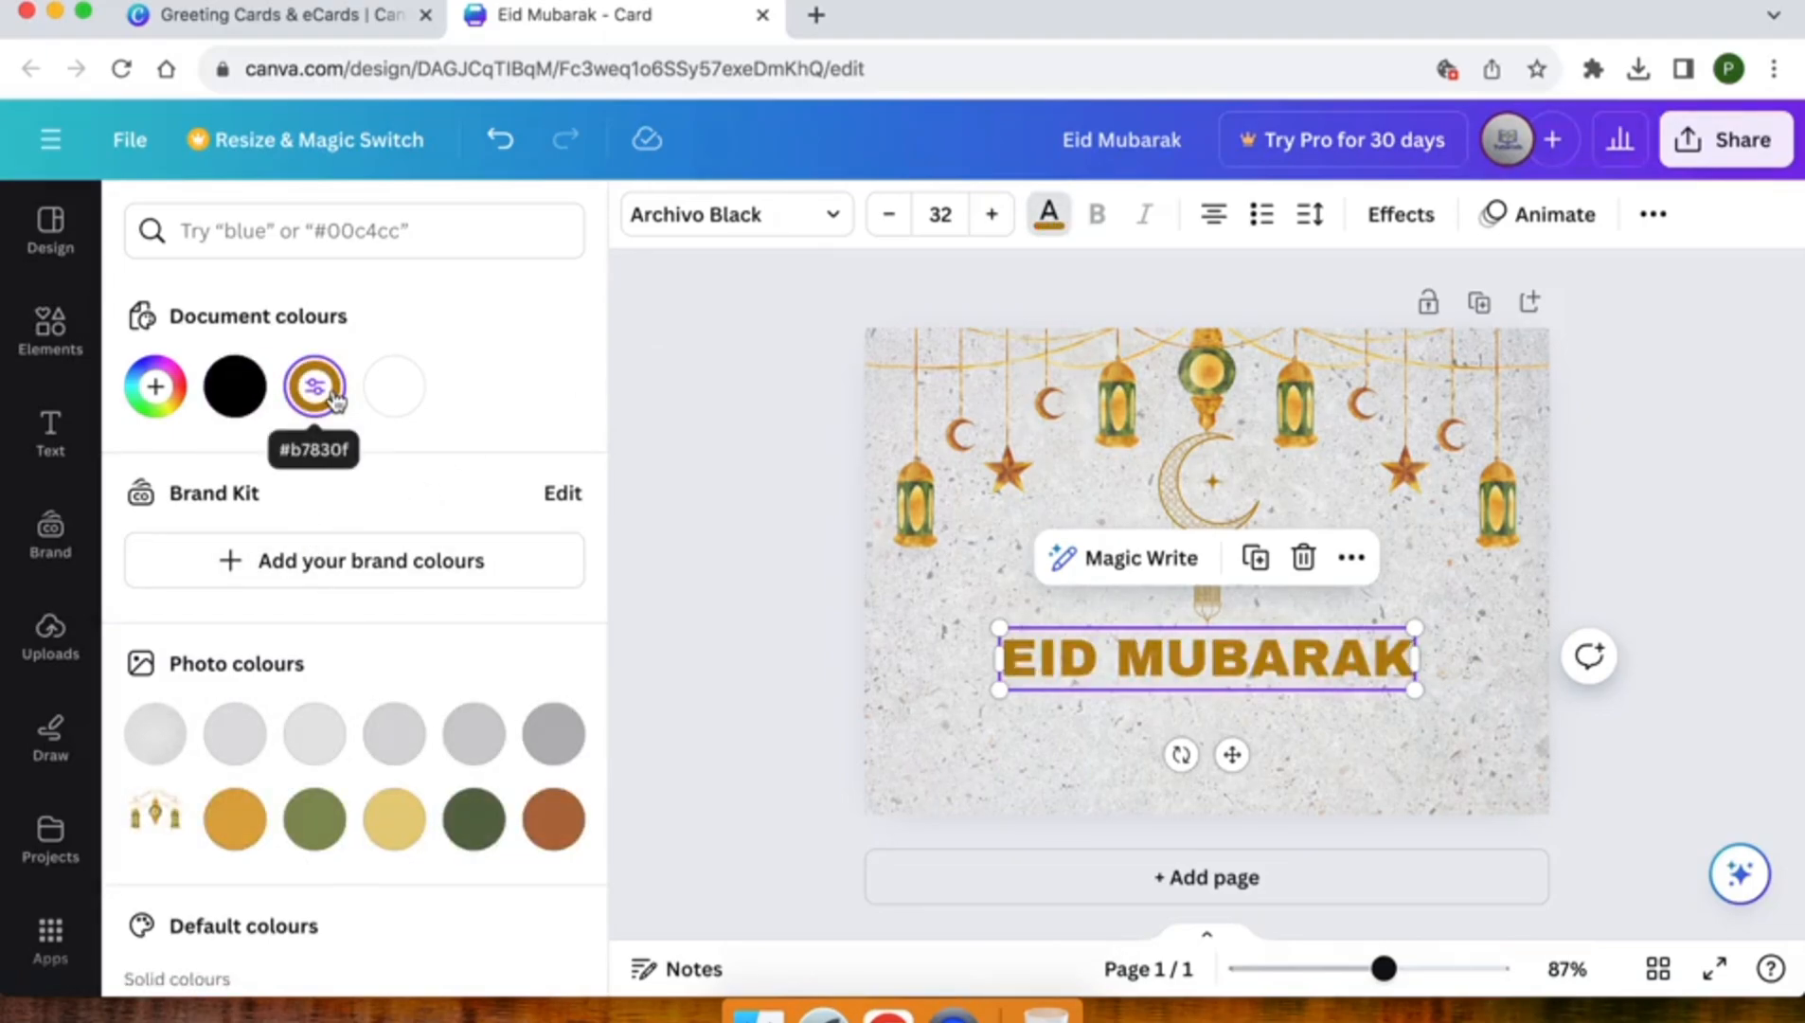
click(792, 678)
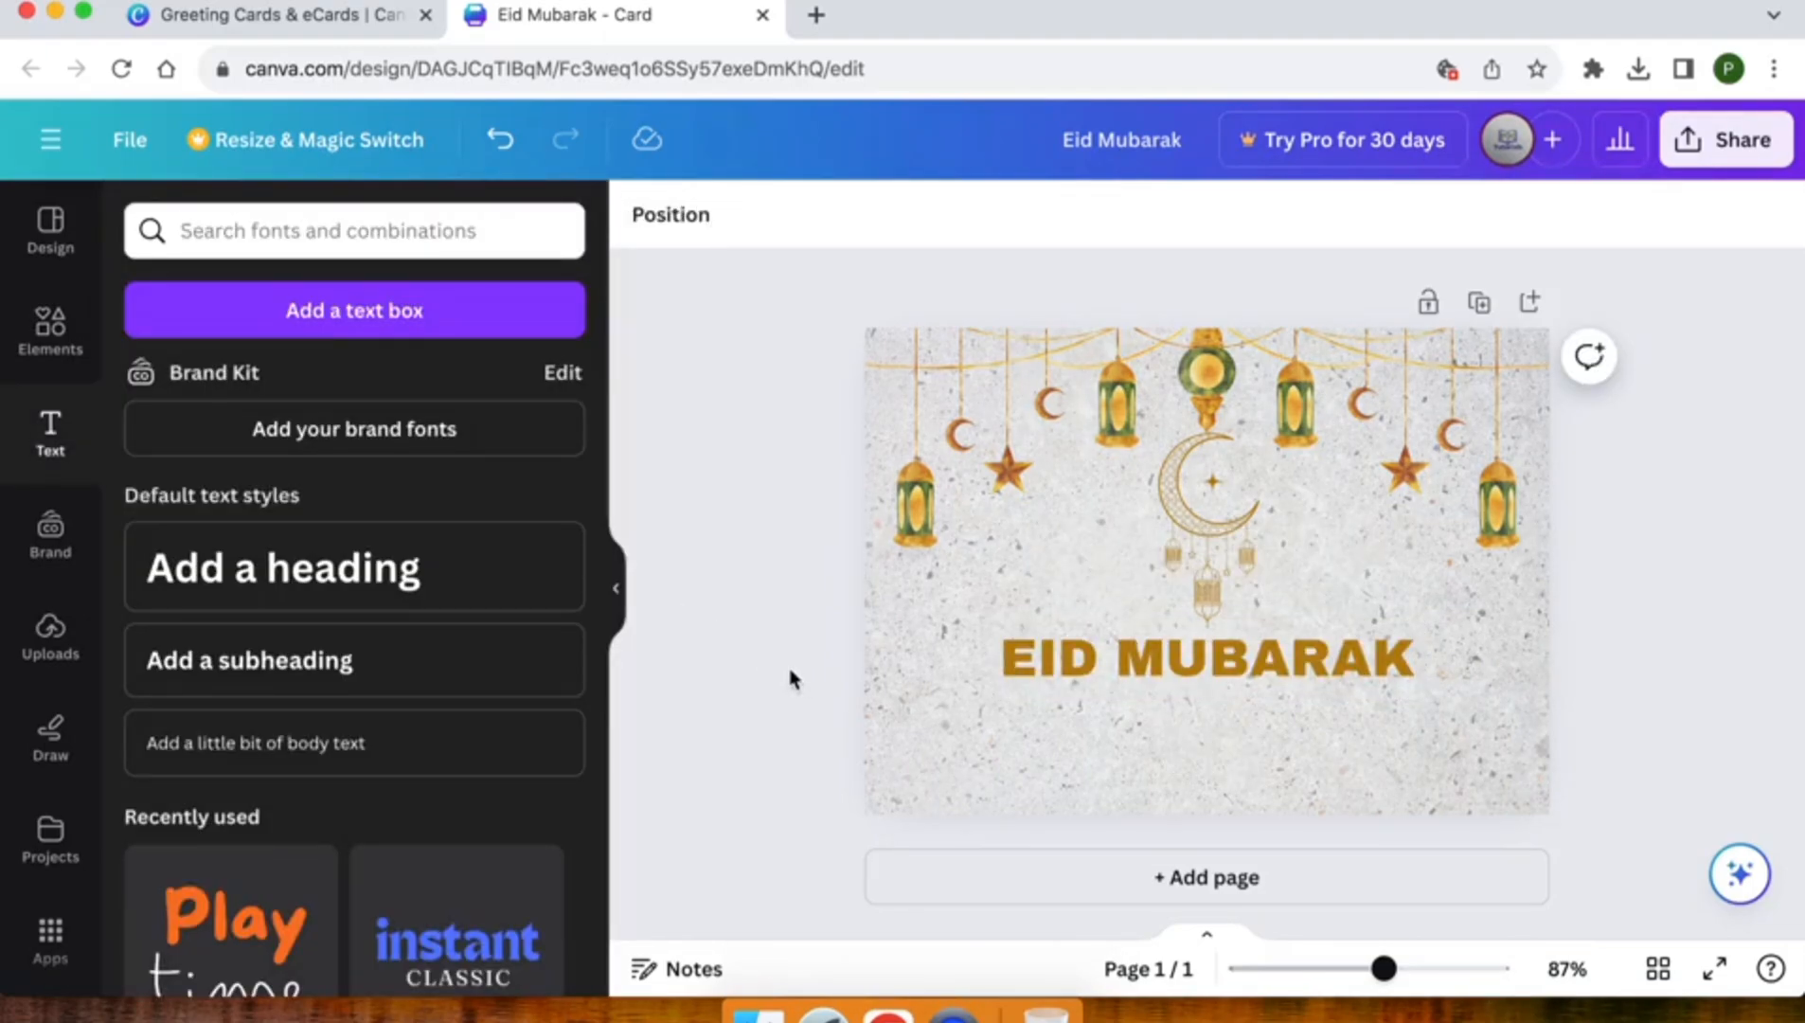
Shrink the crescent moon graphic to little over half its size and keep it centred beneath the middle lantern
click(1191, 537)
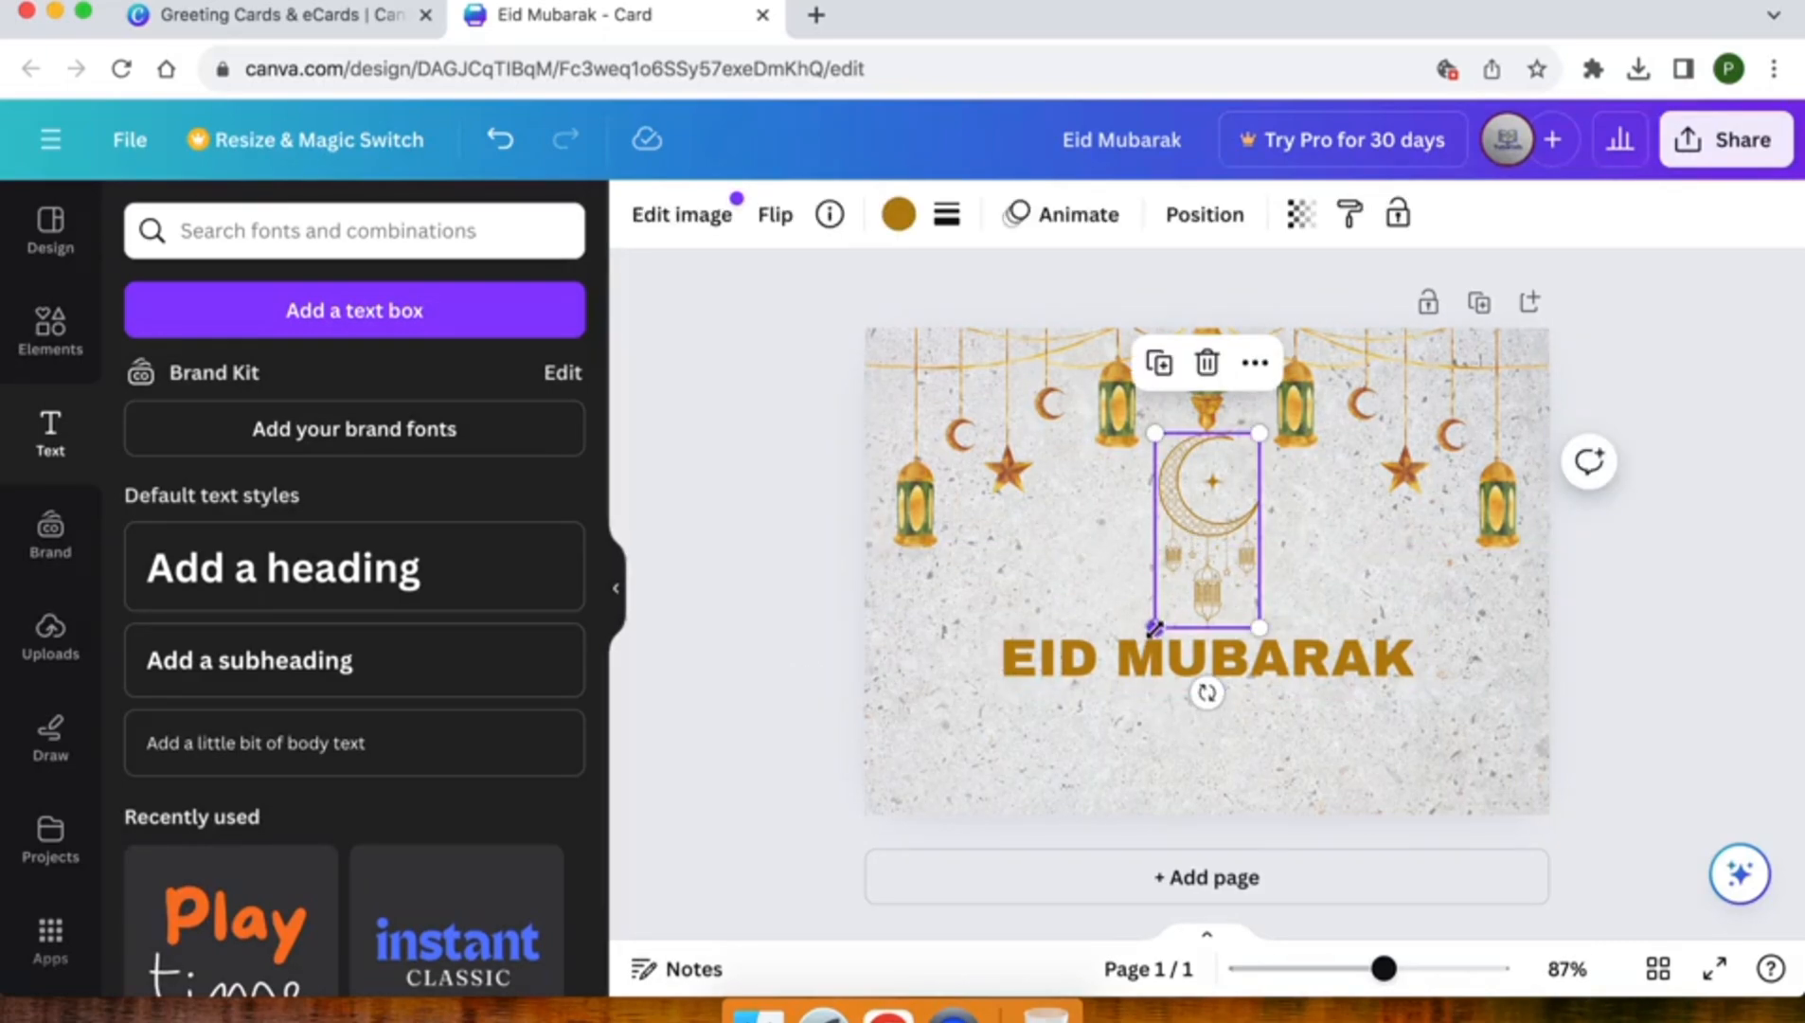
drag(1184, 574, 1204, 545)
drag(1233, 463, 1204, 466)
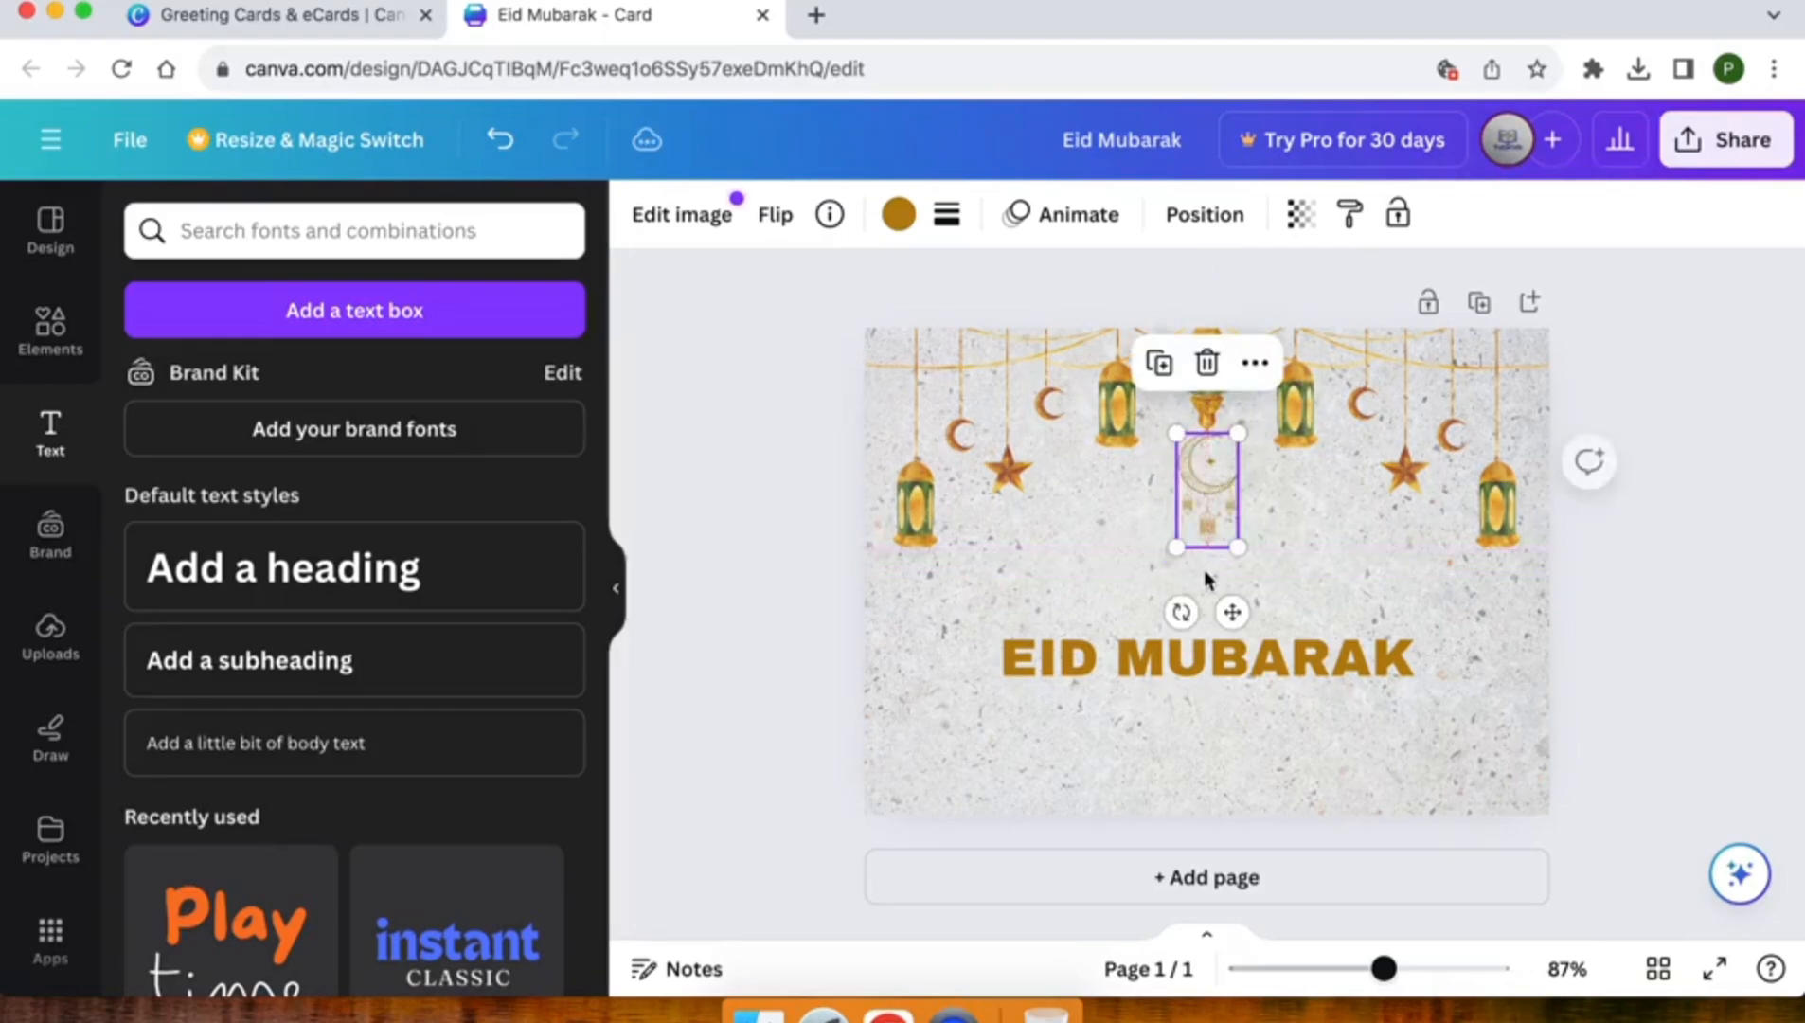
Move the "EID MUBARAK" heading up so it sits centred just below the crescent moon graphic
click(1201, 668)
drag(1214, 660, 1217, 592)
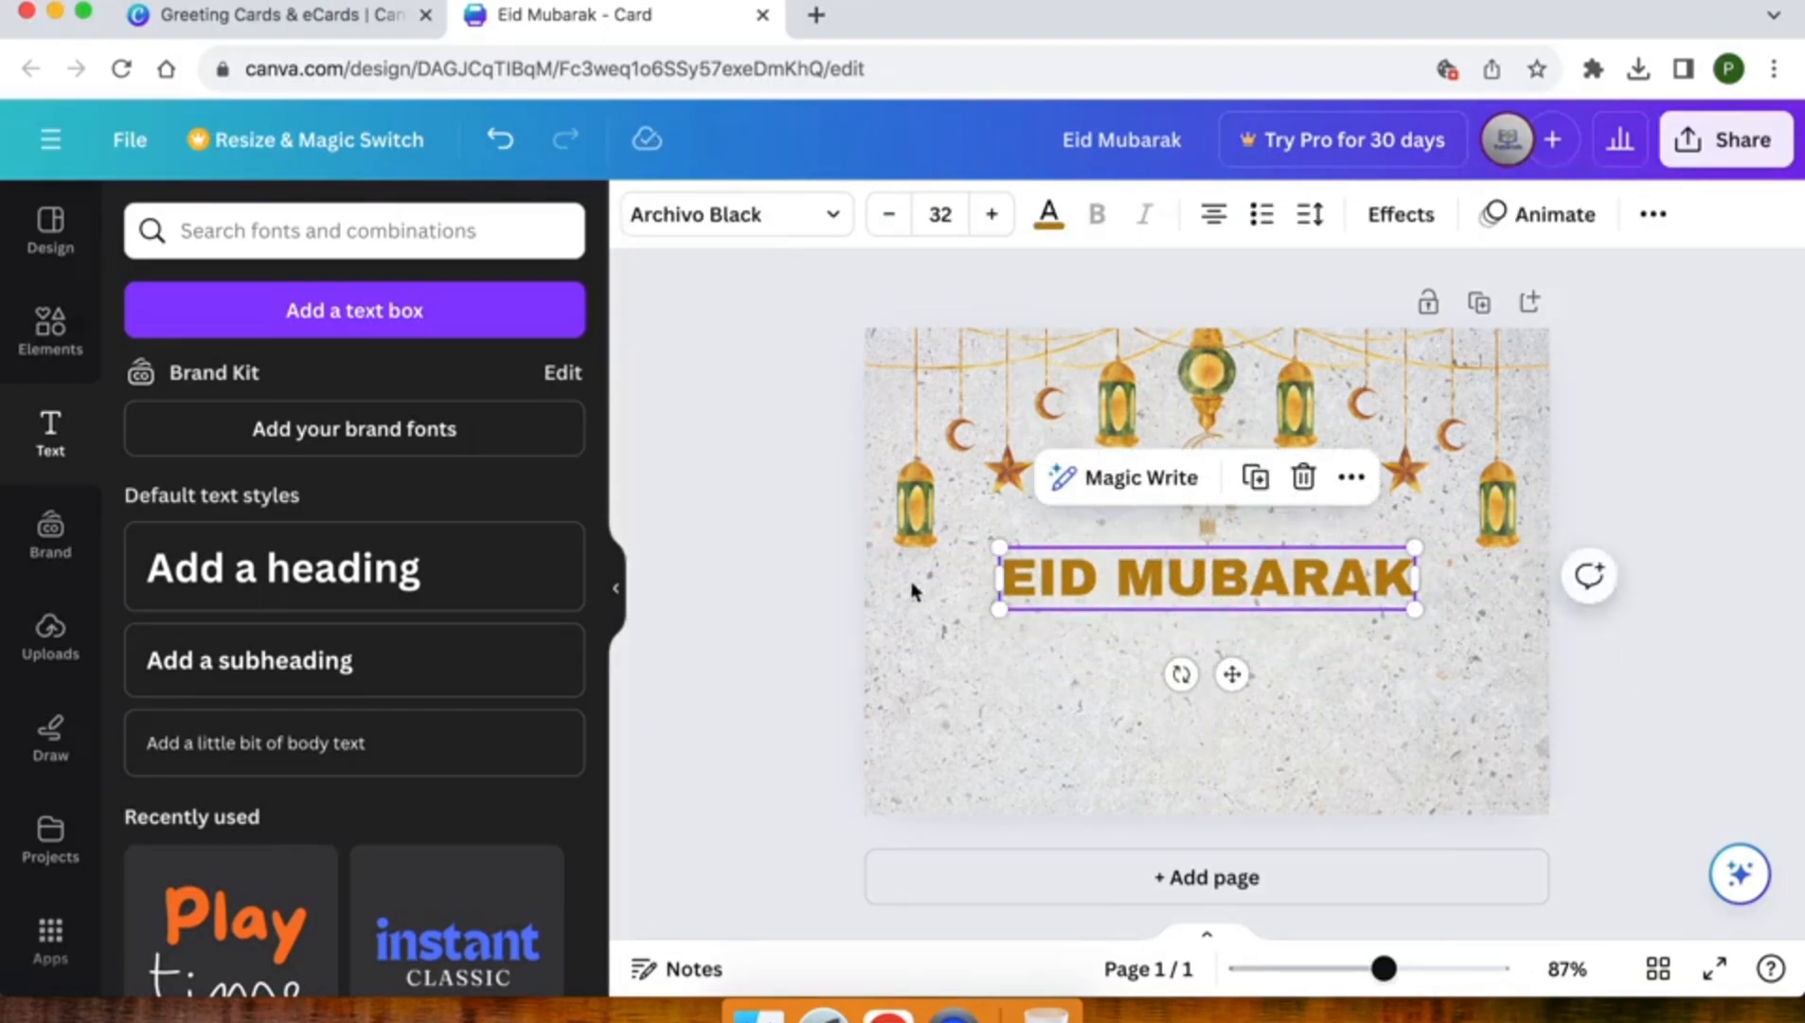
click(822, 599)
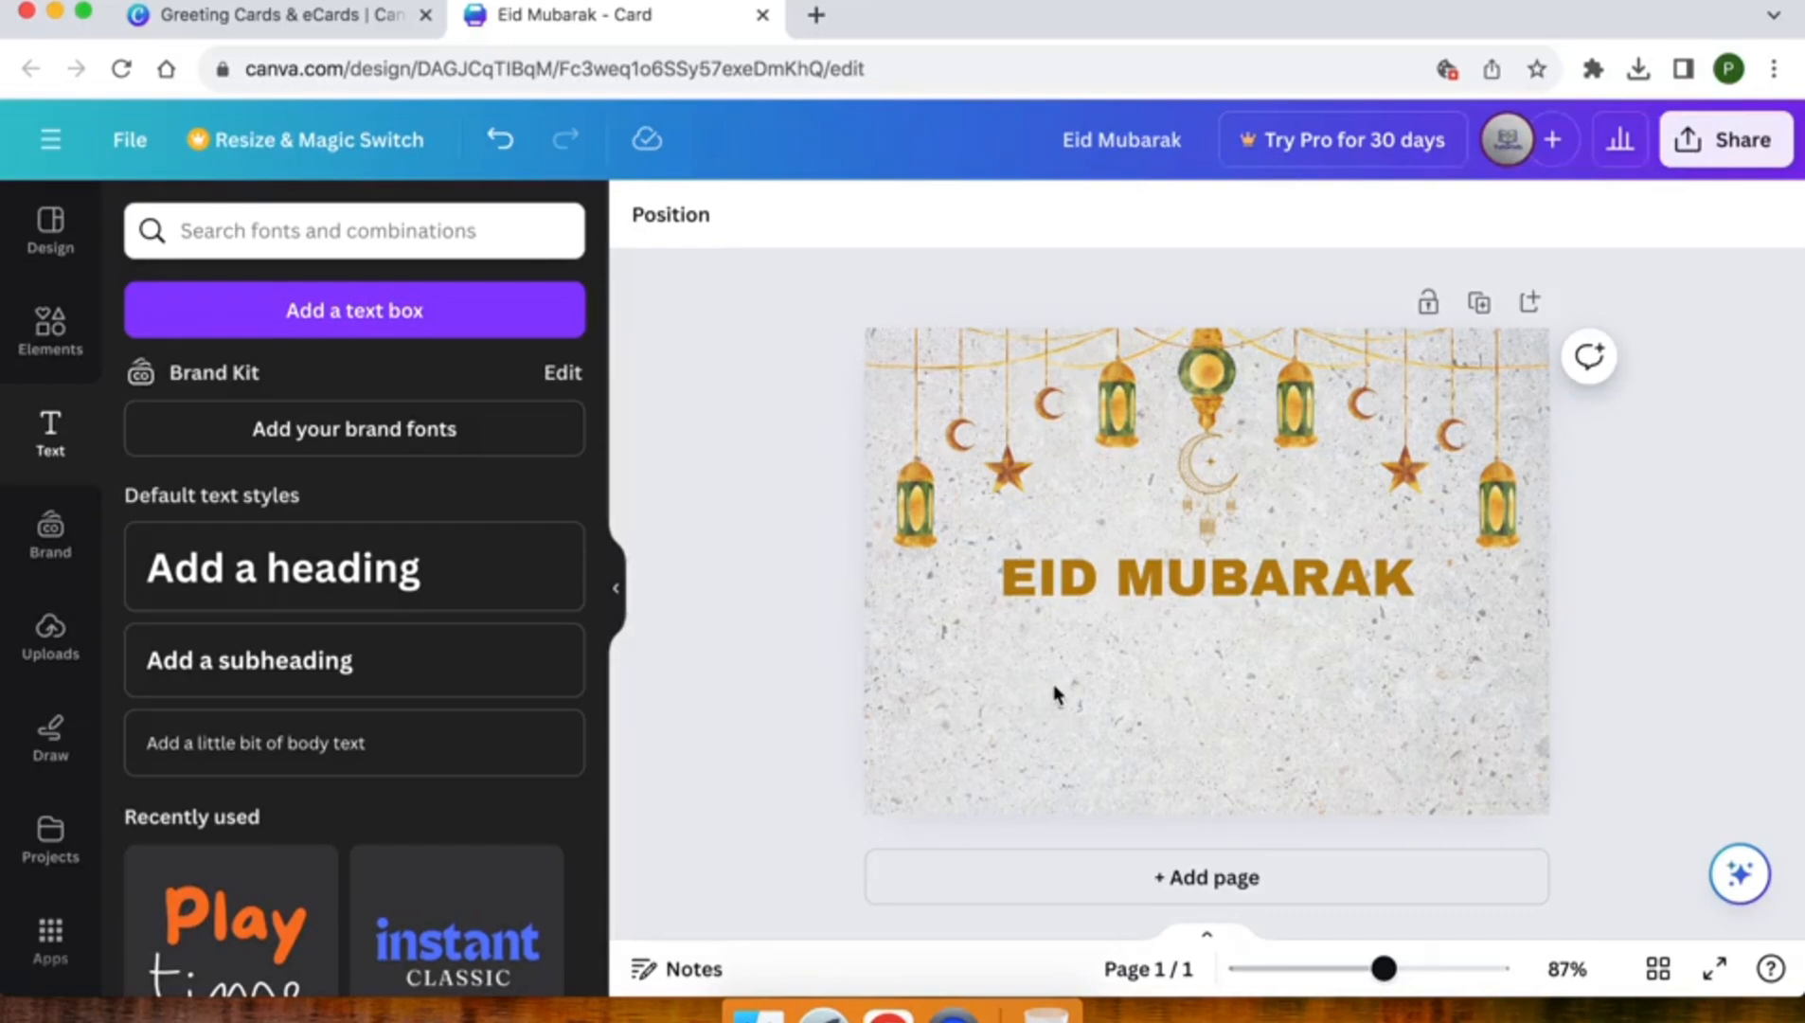
Add a subheading centred just below the "EID MUBARAK" heading, starting with "May this special day bring you happiness, peace"
click(251, 663)
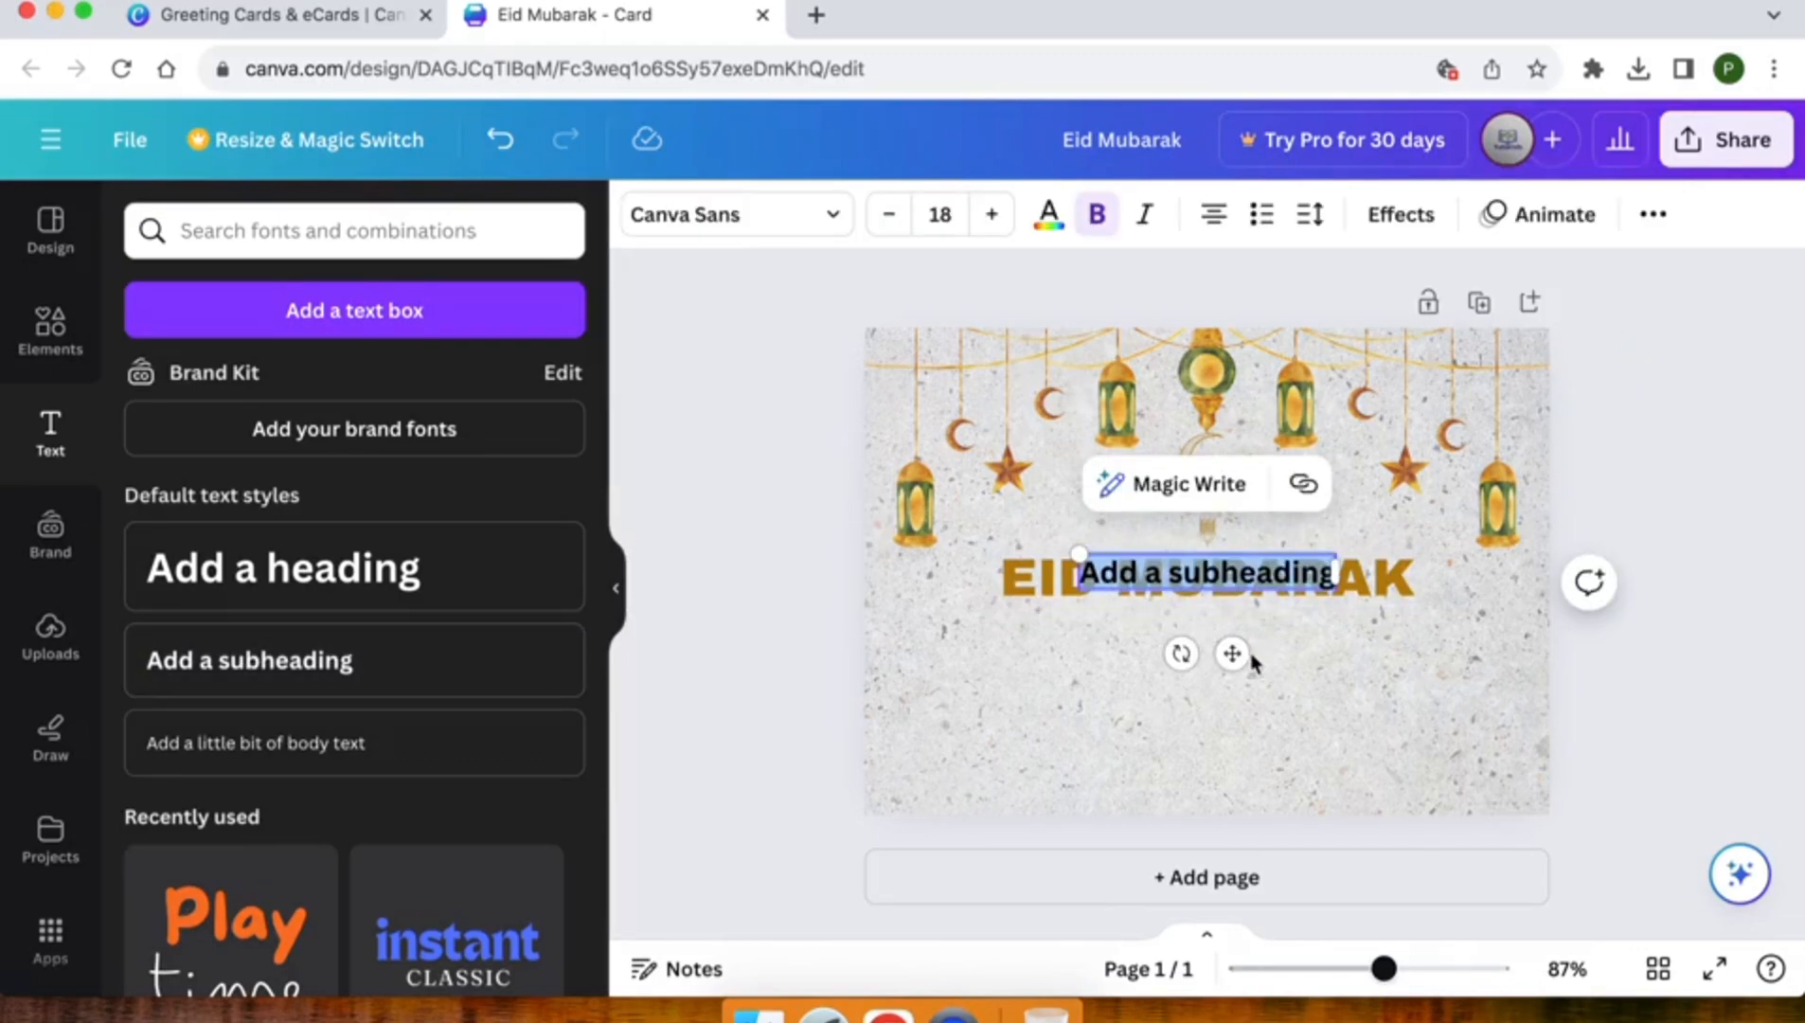
drag(1233, 652, 1233, 709)
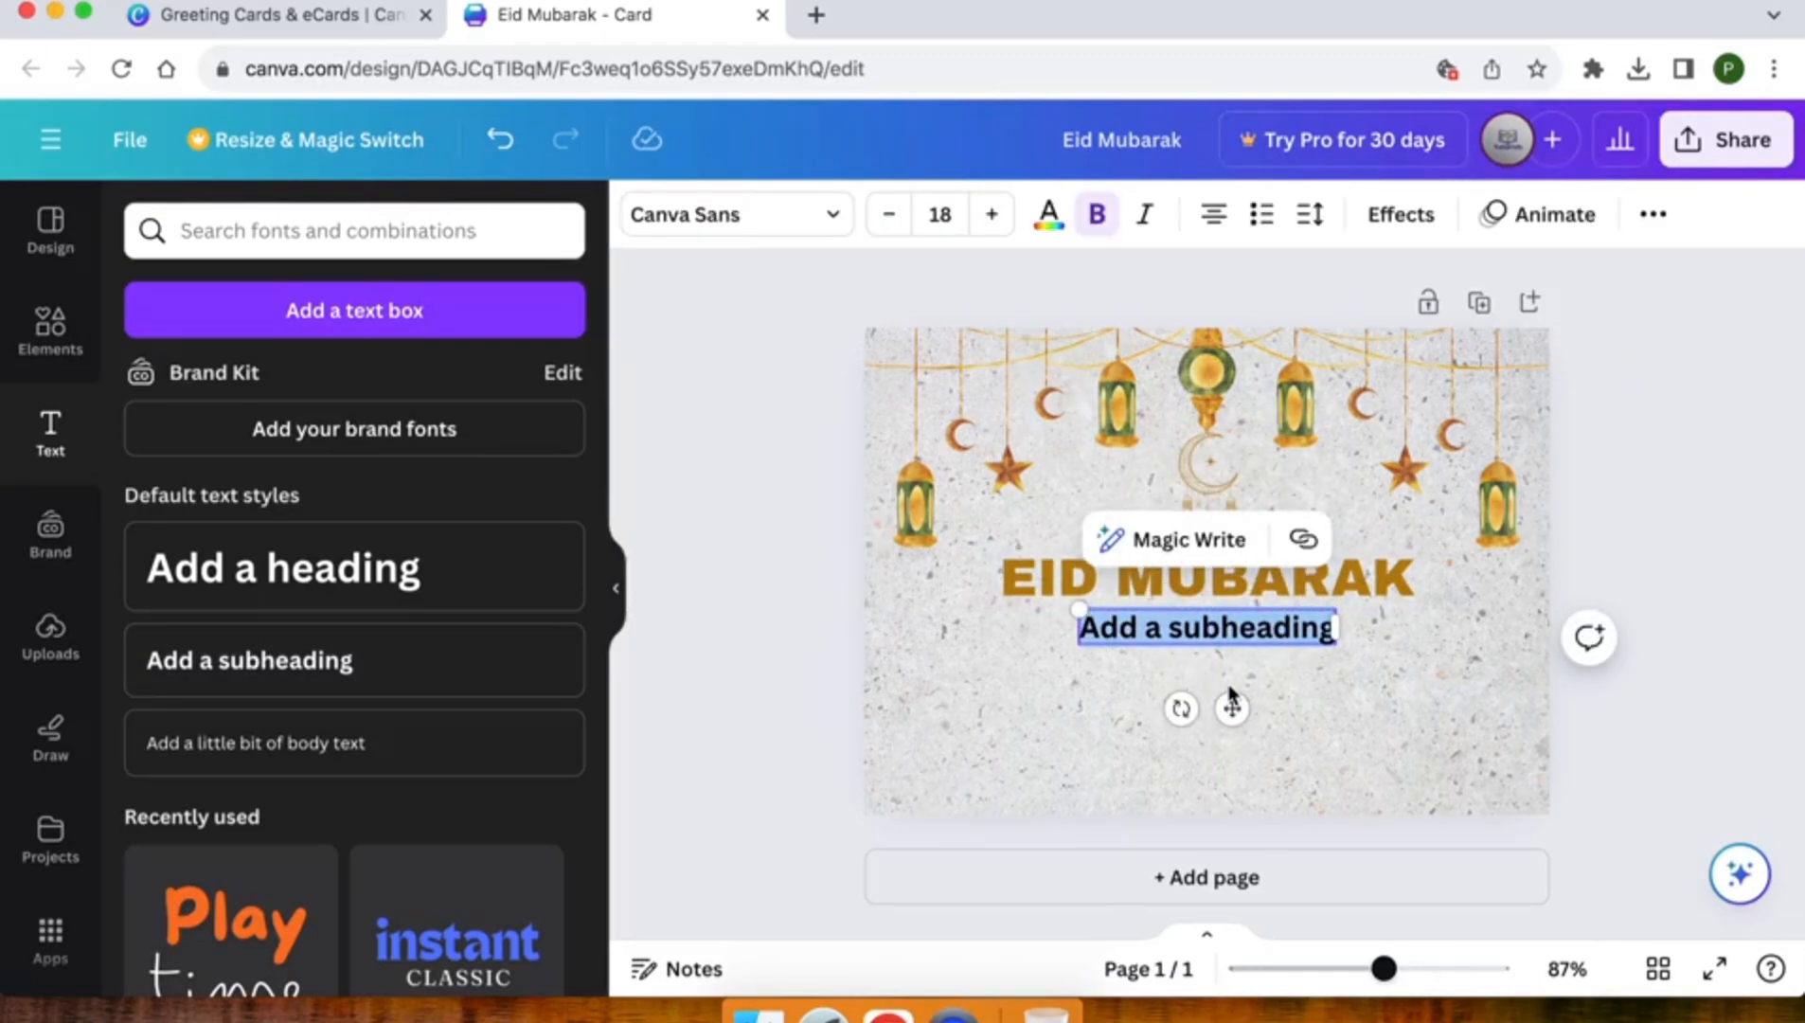
text(May this)
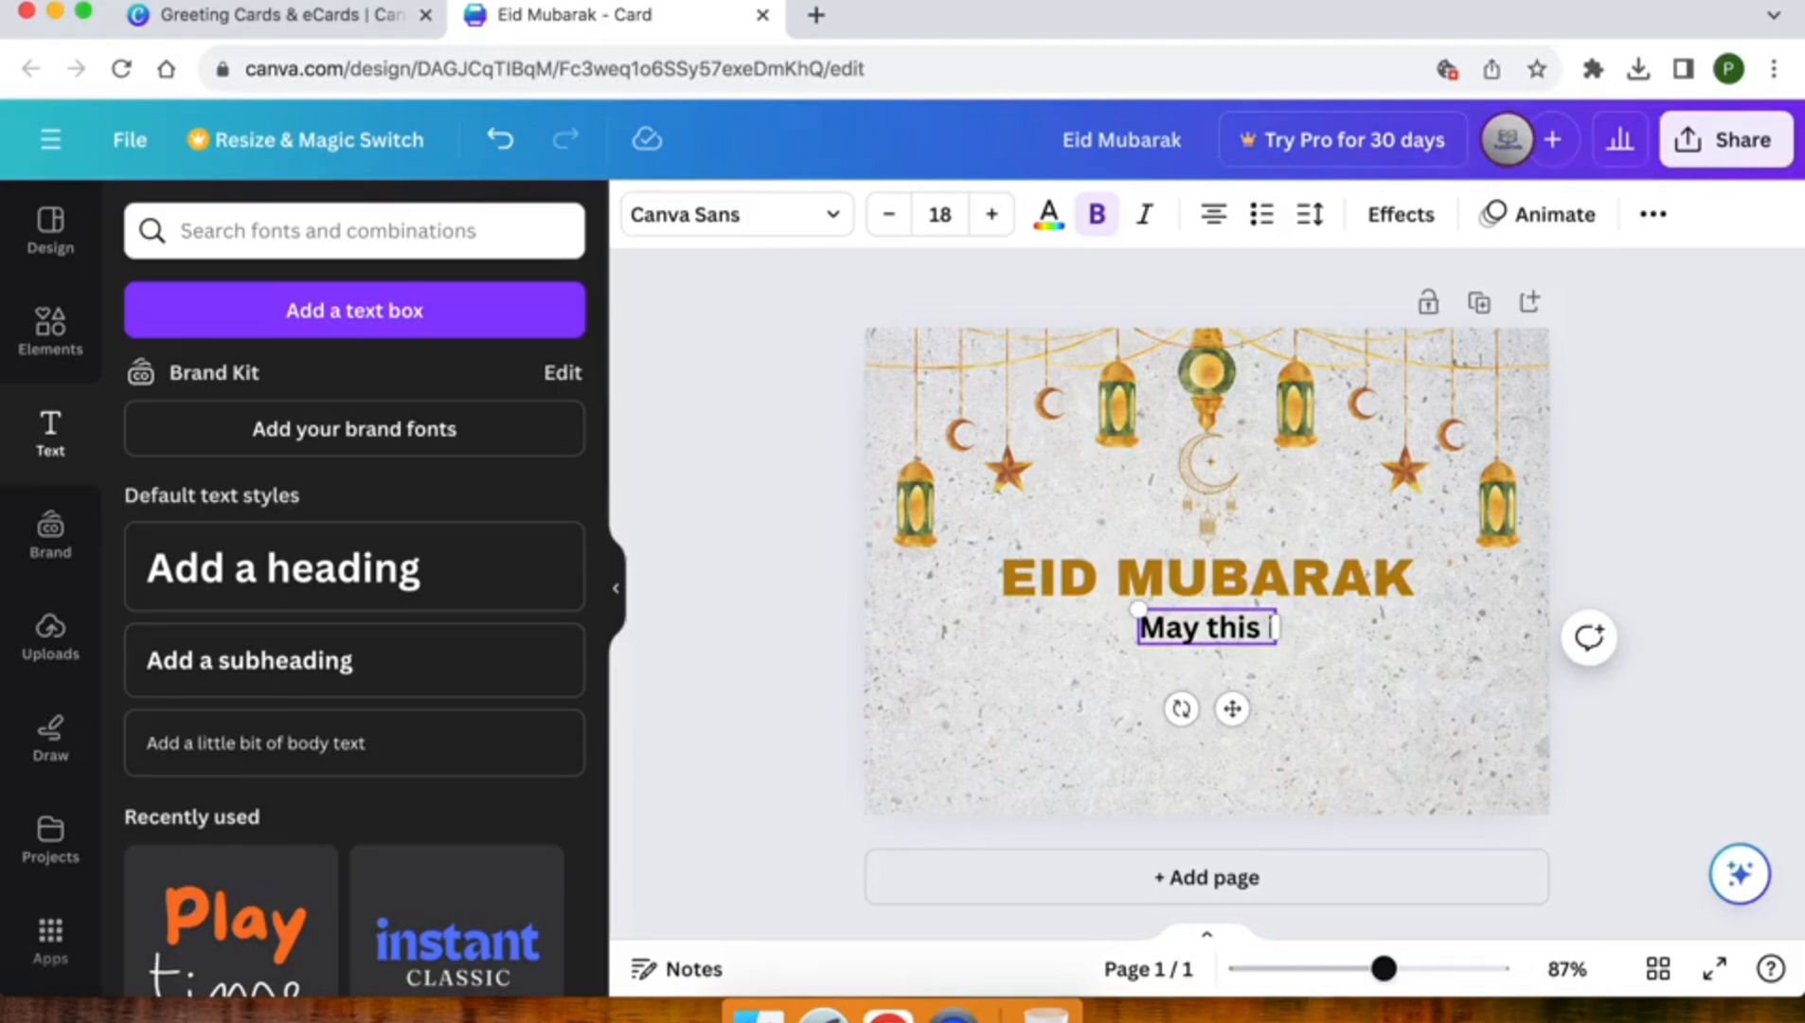
text( sp)
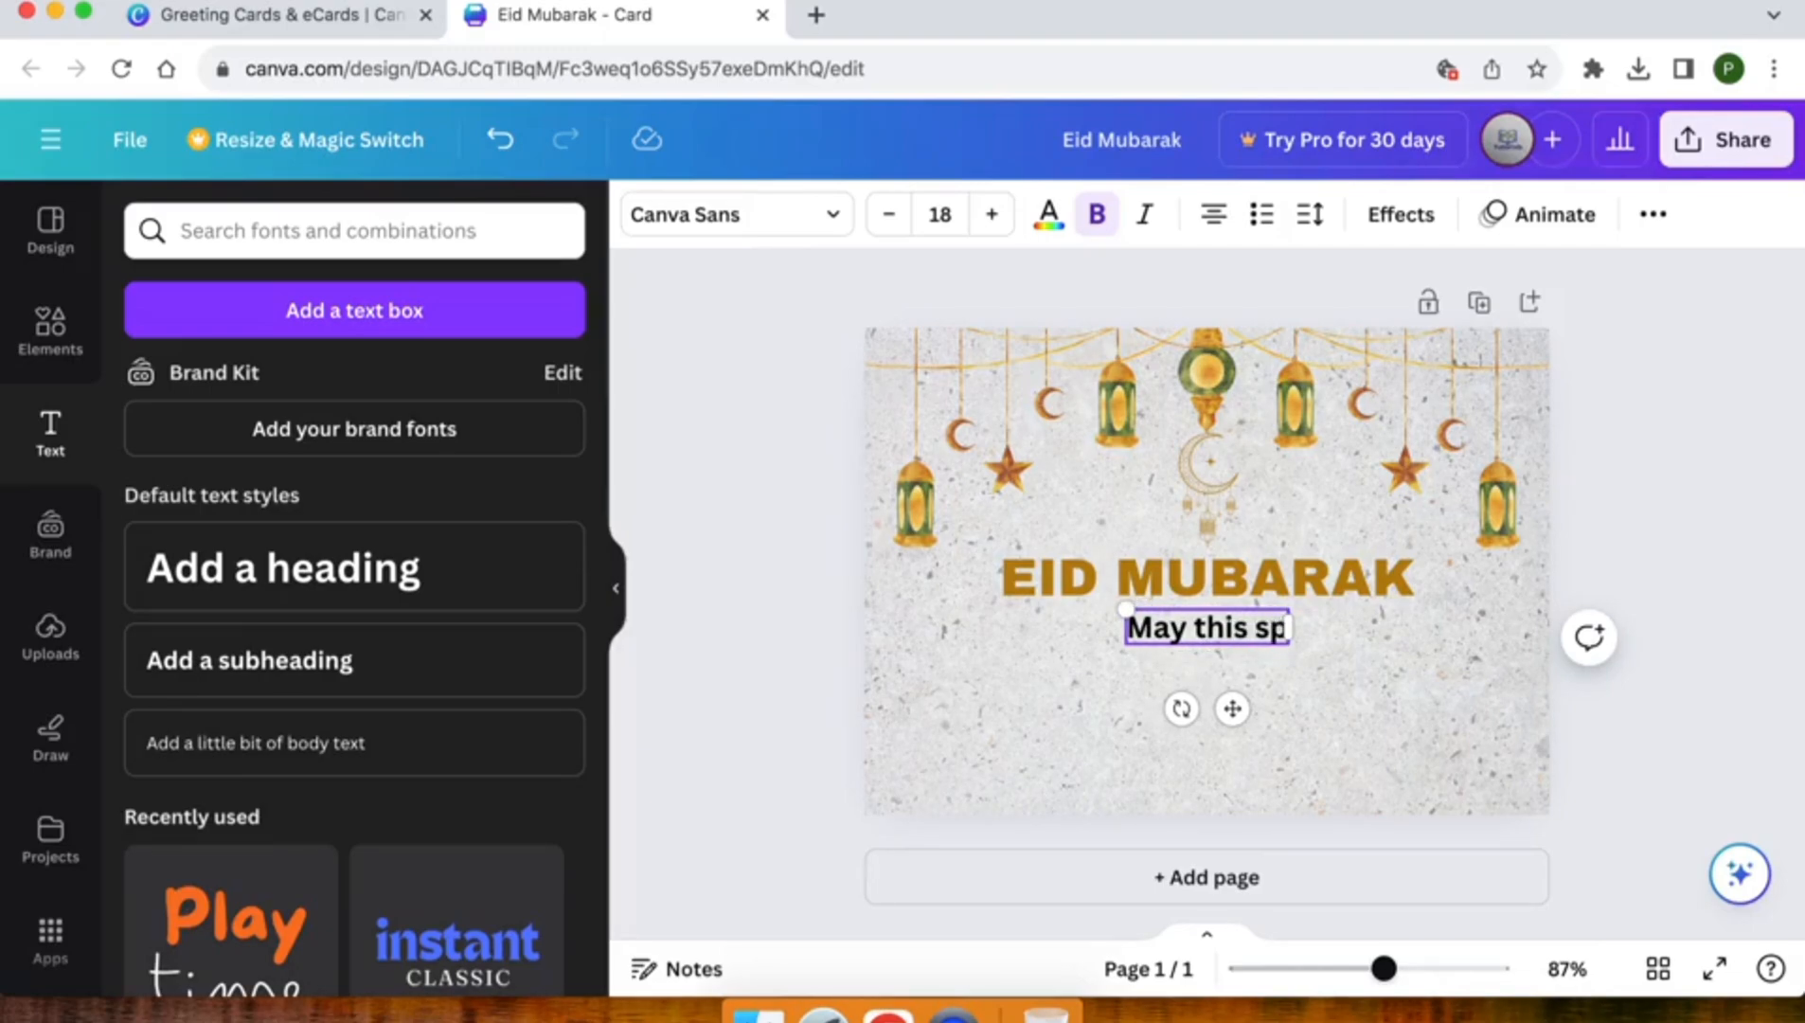
text(ecial)
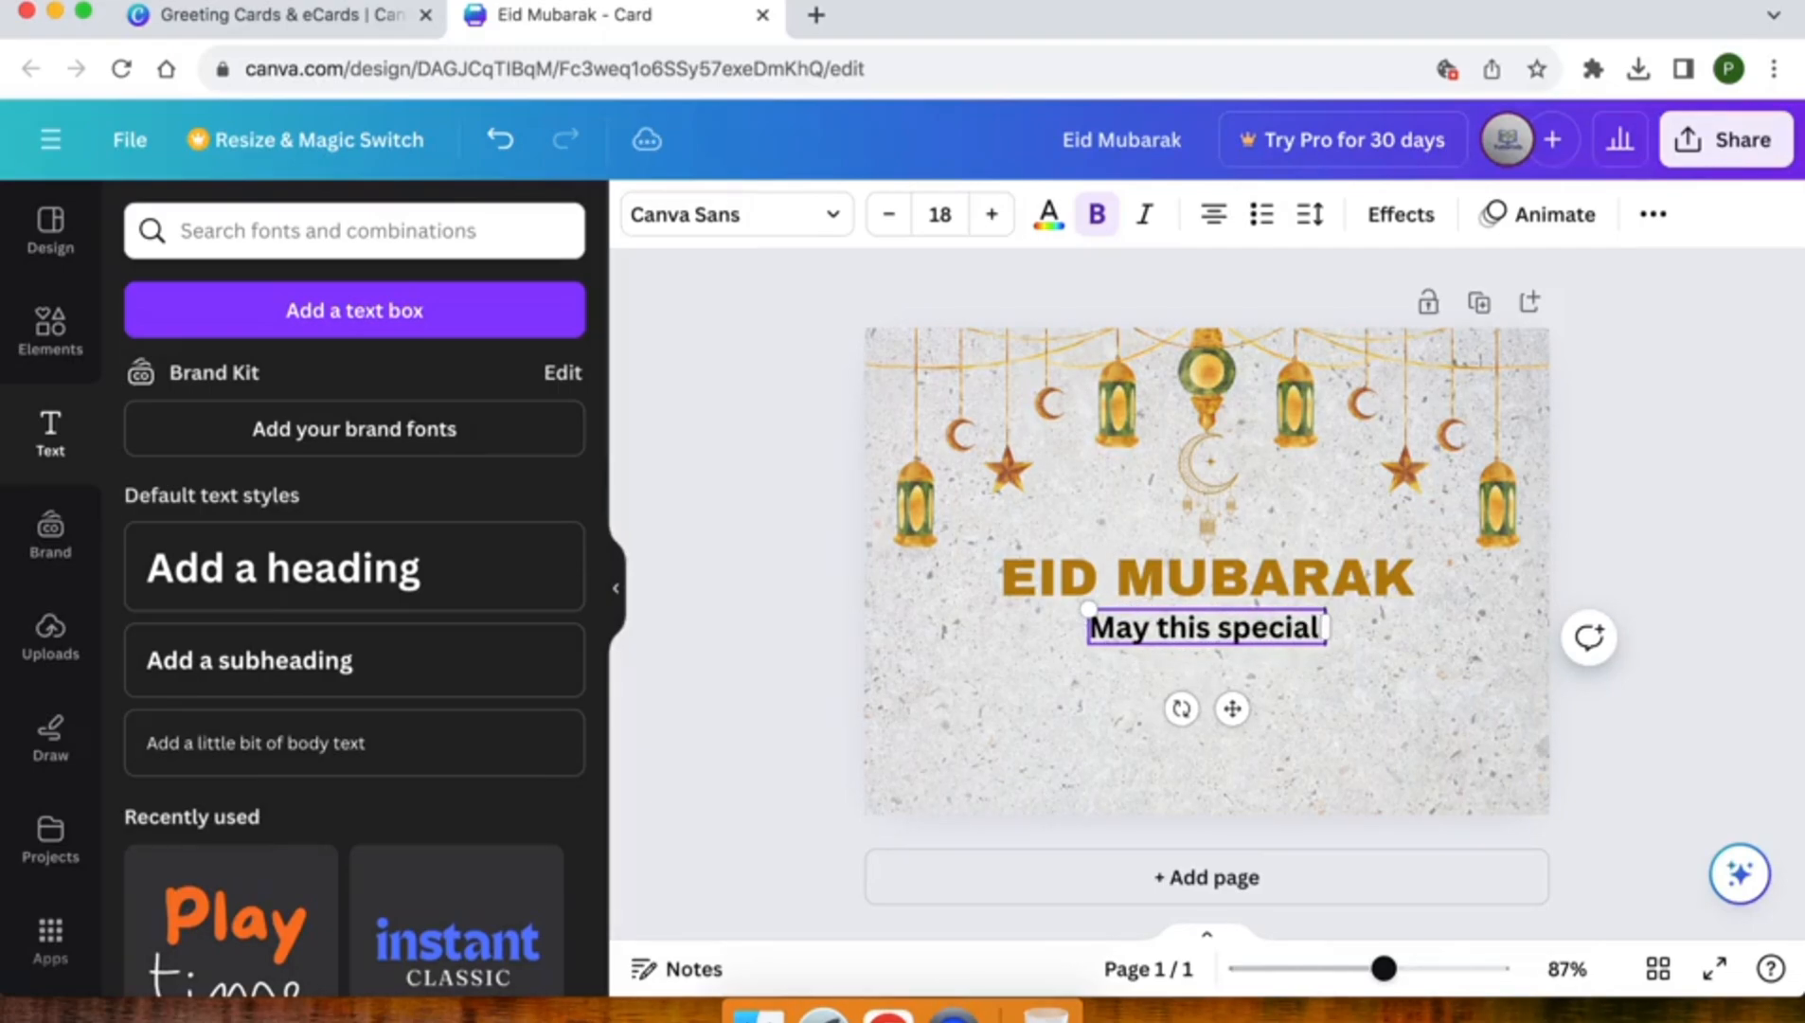
text( day brin)
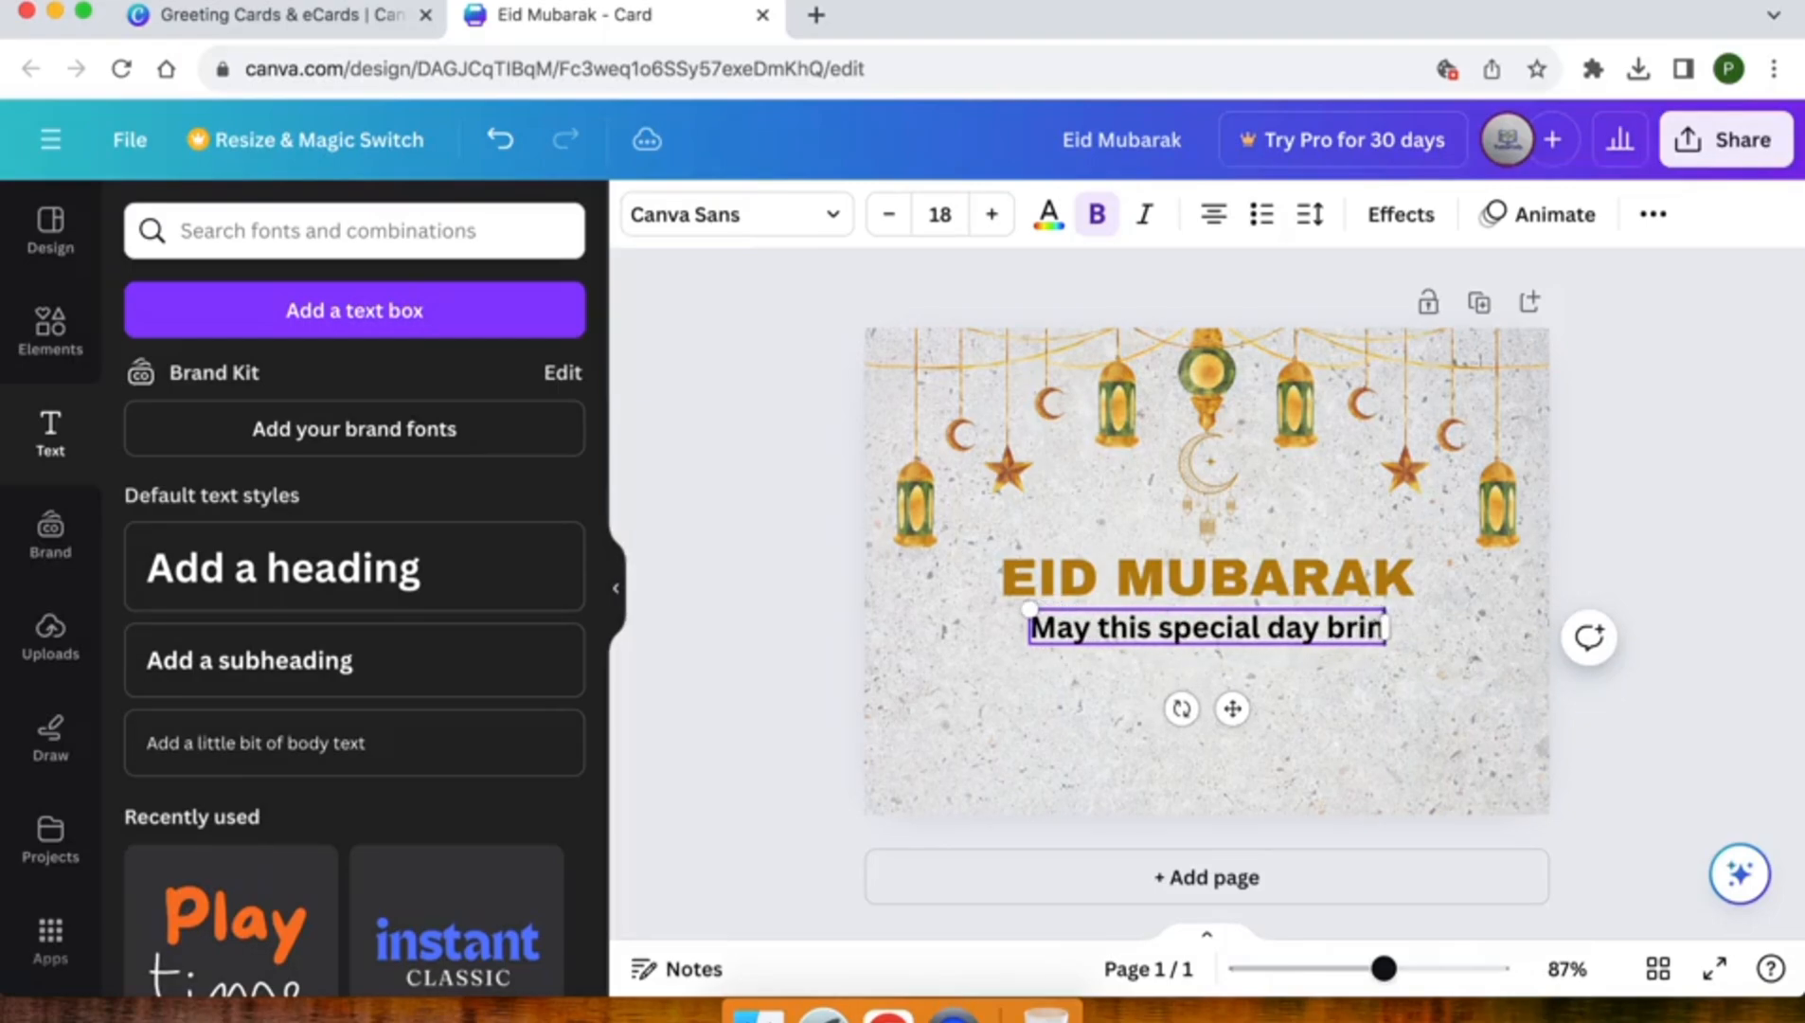
text(g you)
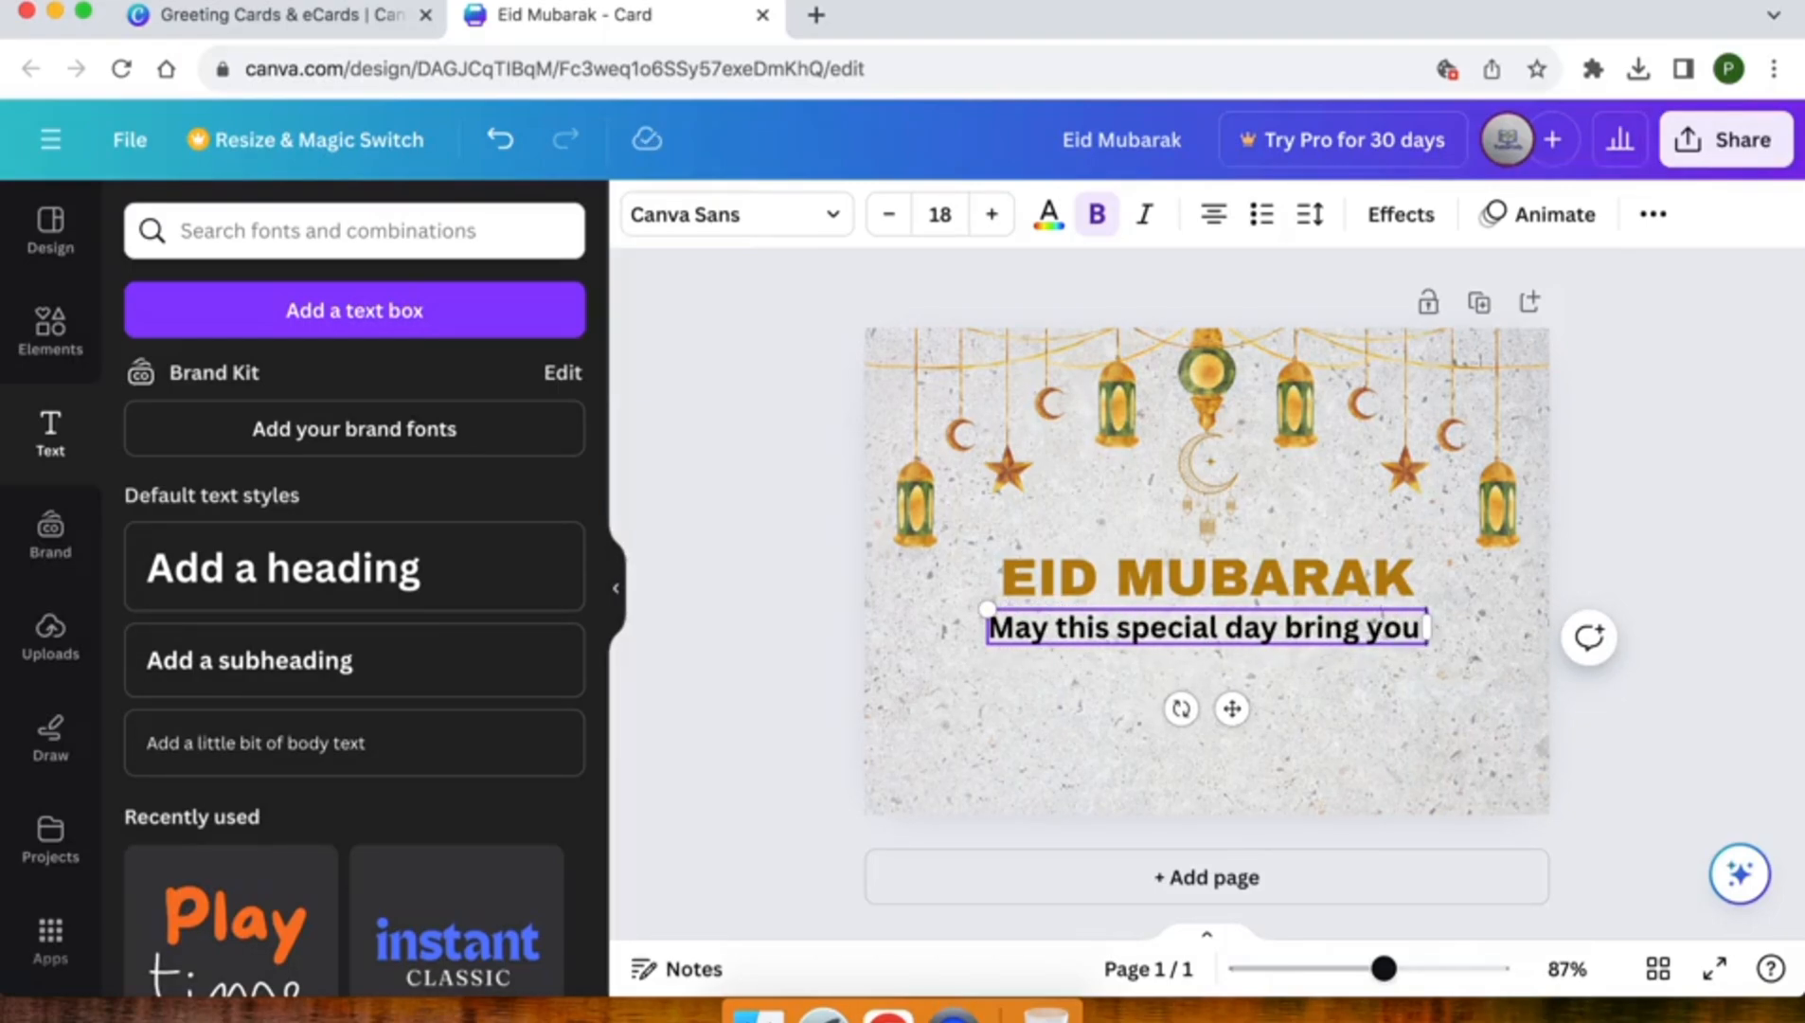
text( hap)
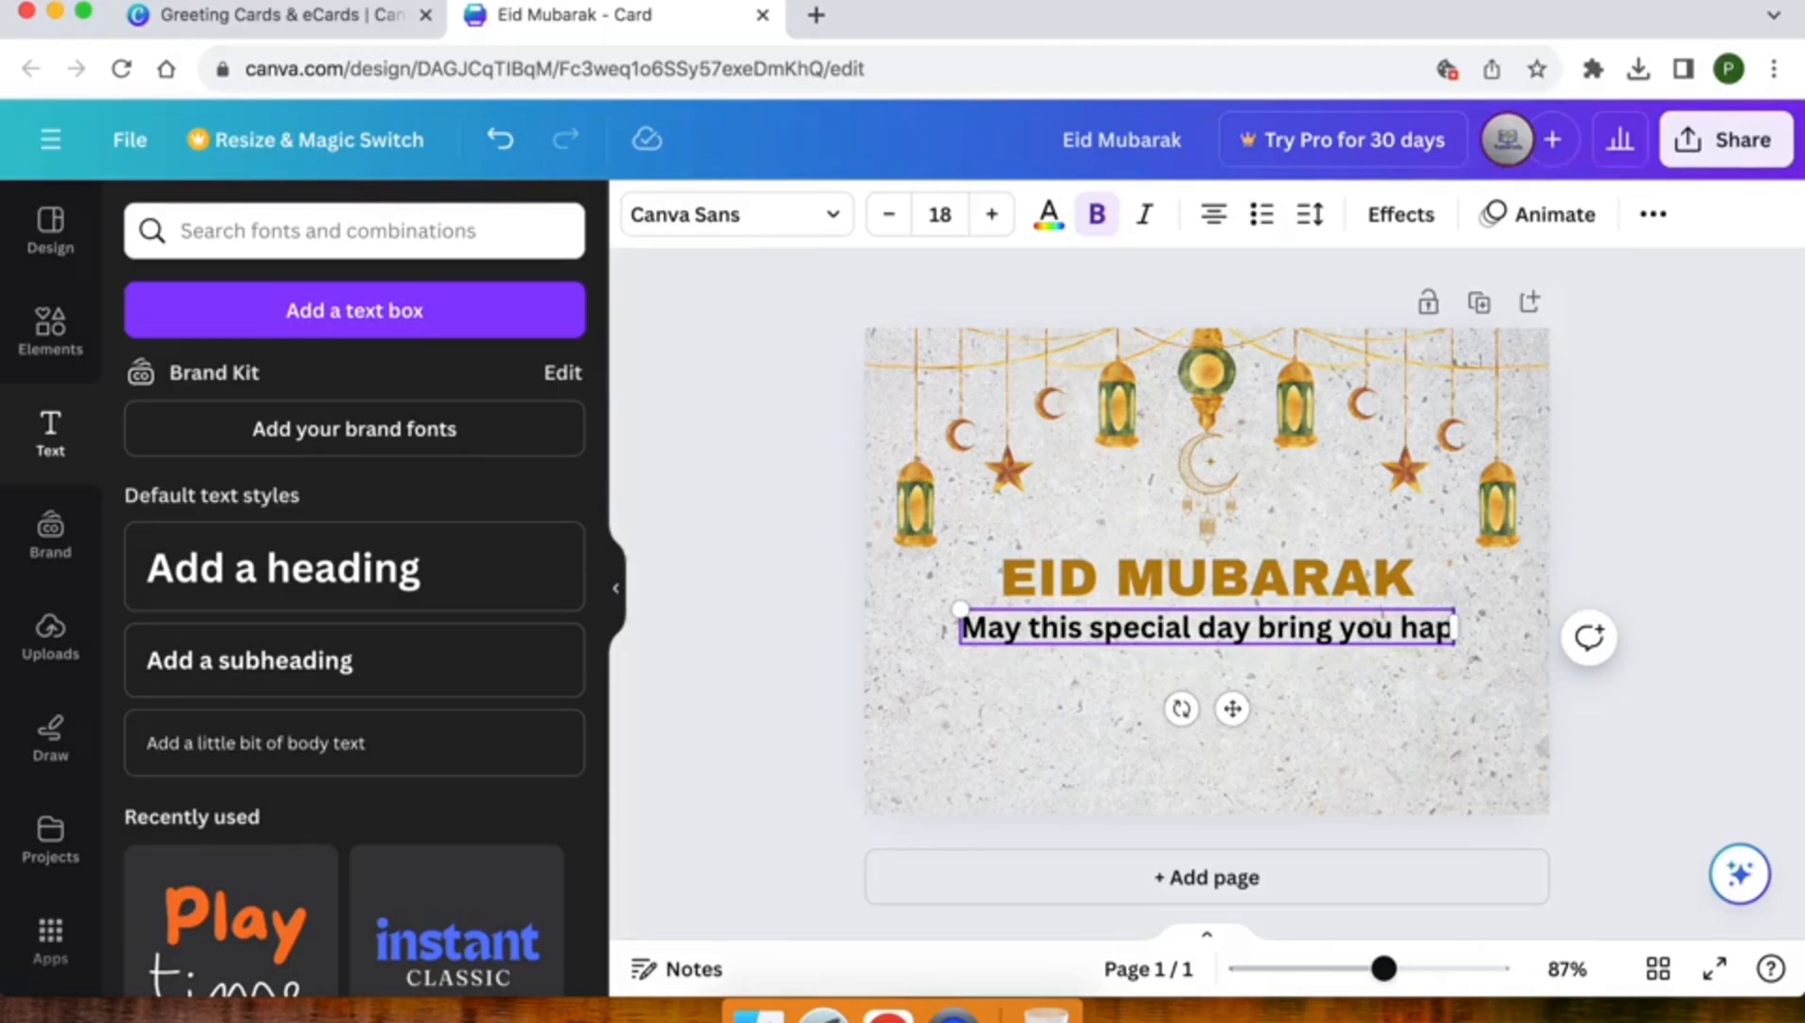
text(piness,)
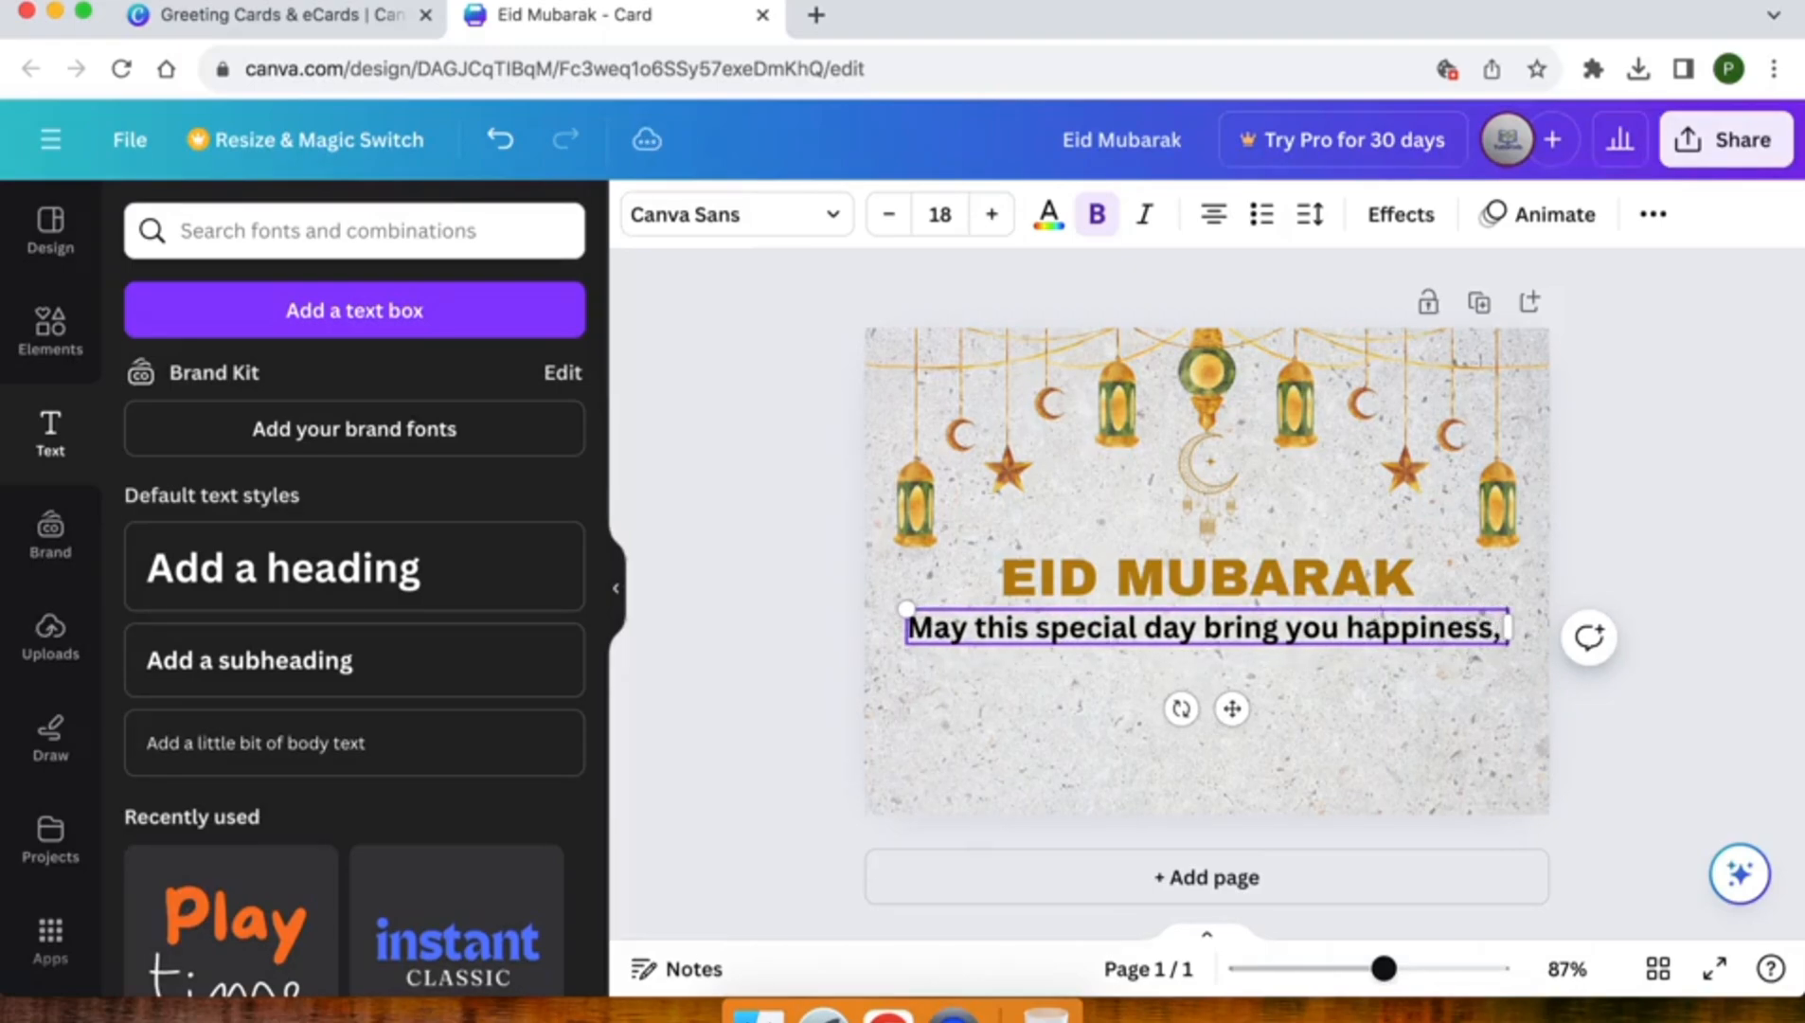
text( peace)
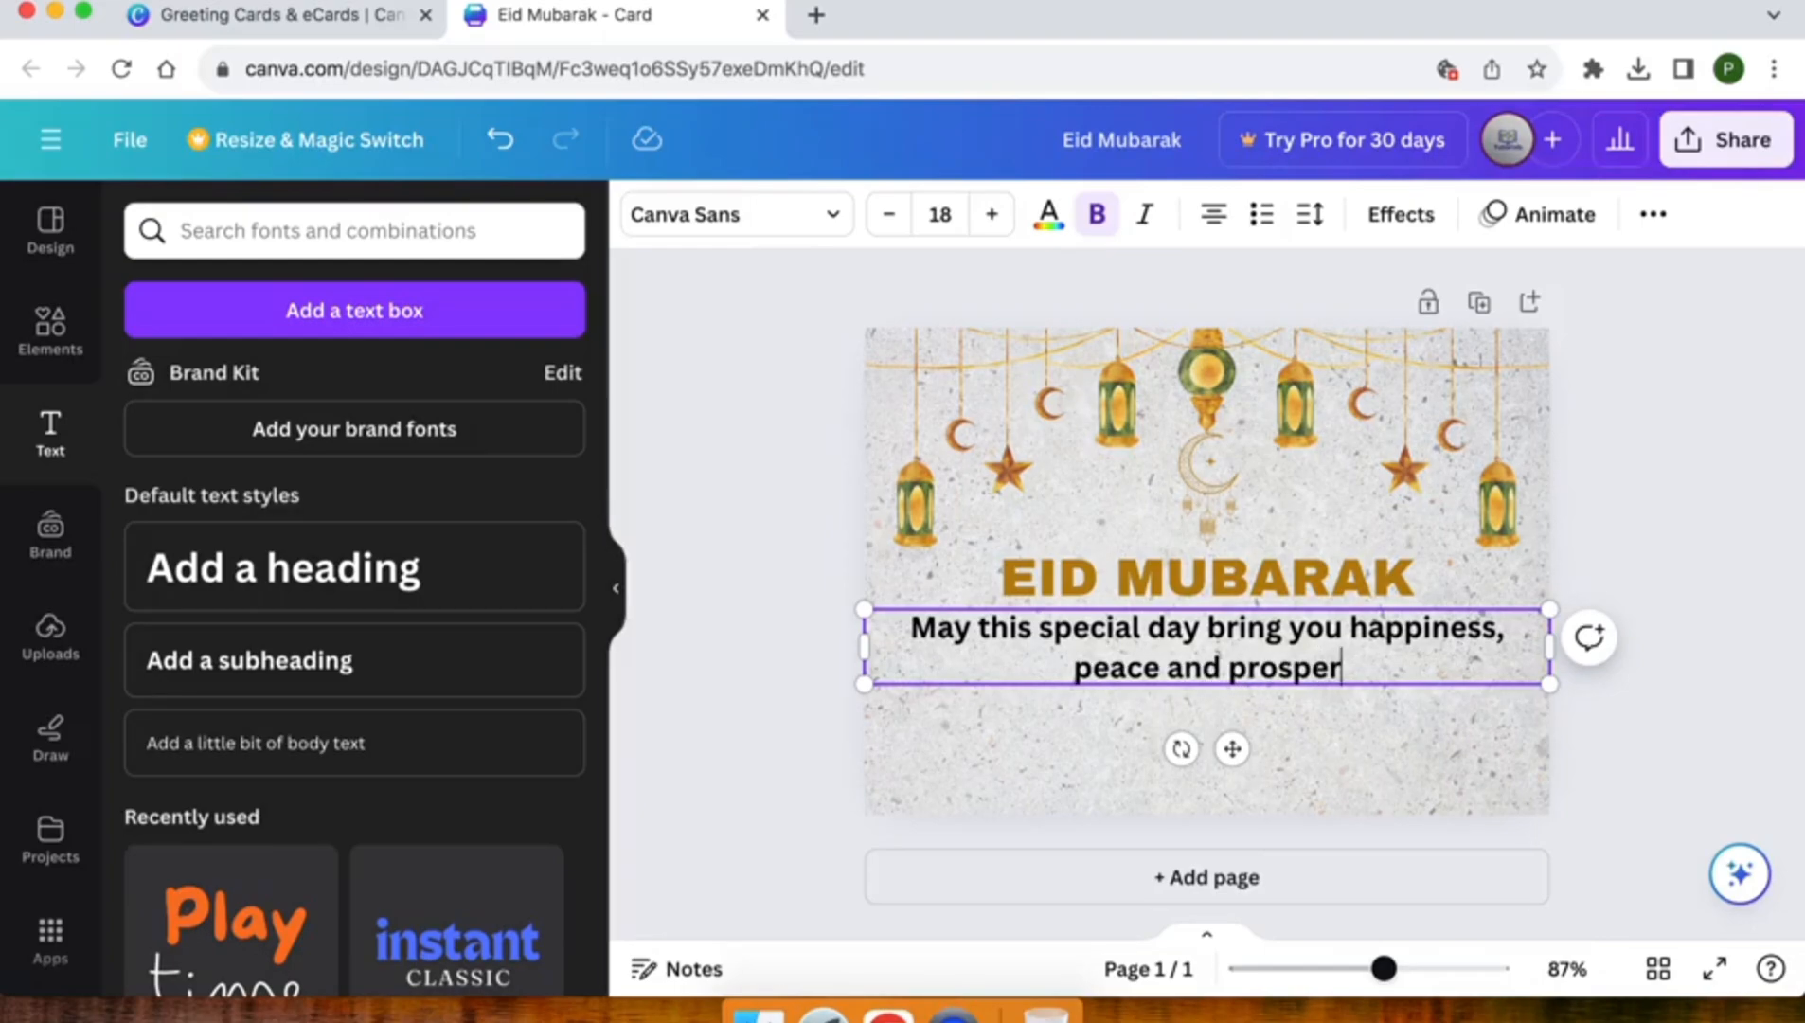
Complete the greeting message with "and prosperity. Enjoy the blessings of eid with your loved ones."
text(and prosperity. Enjoy the be)
key(BackSpace)
text(le)
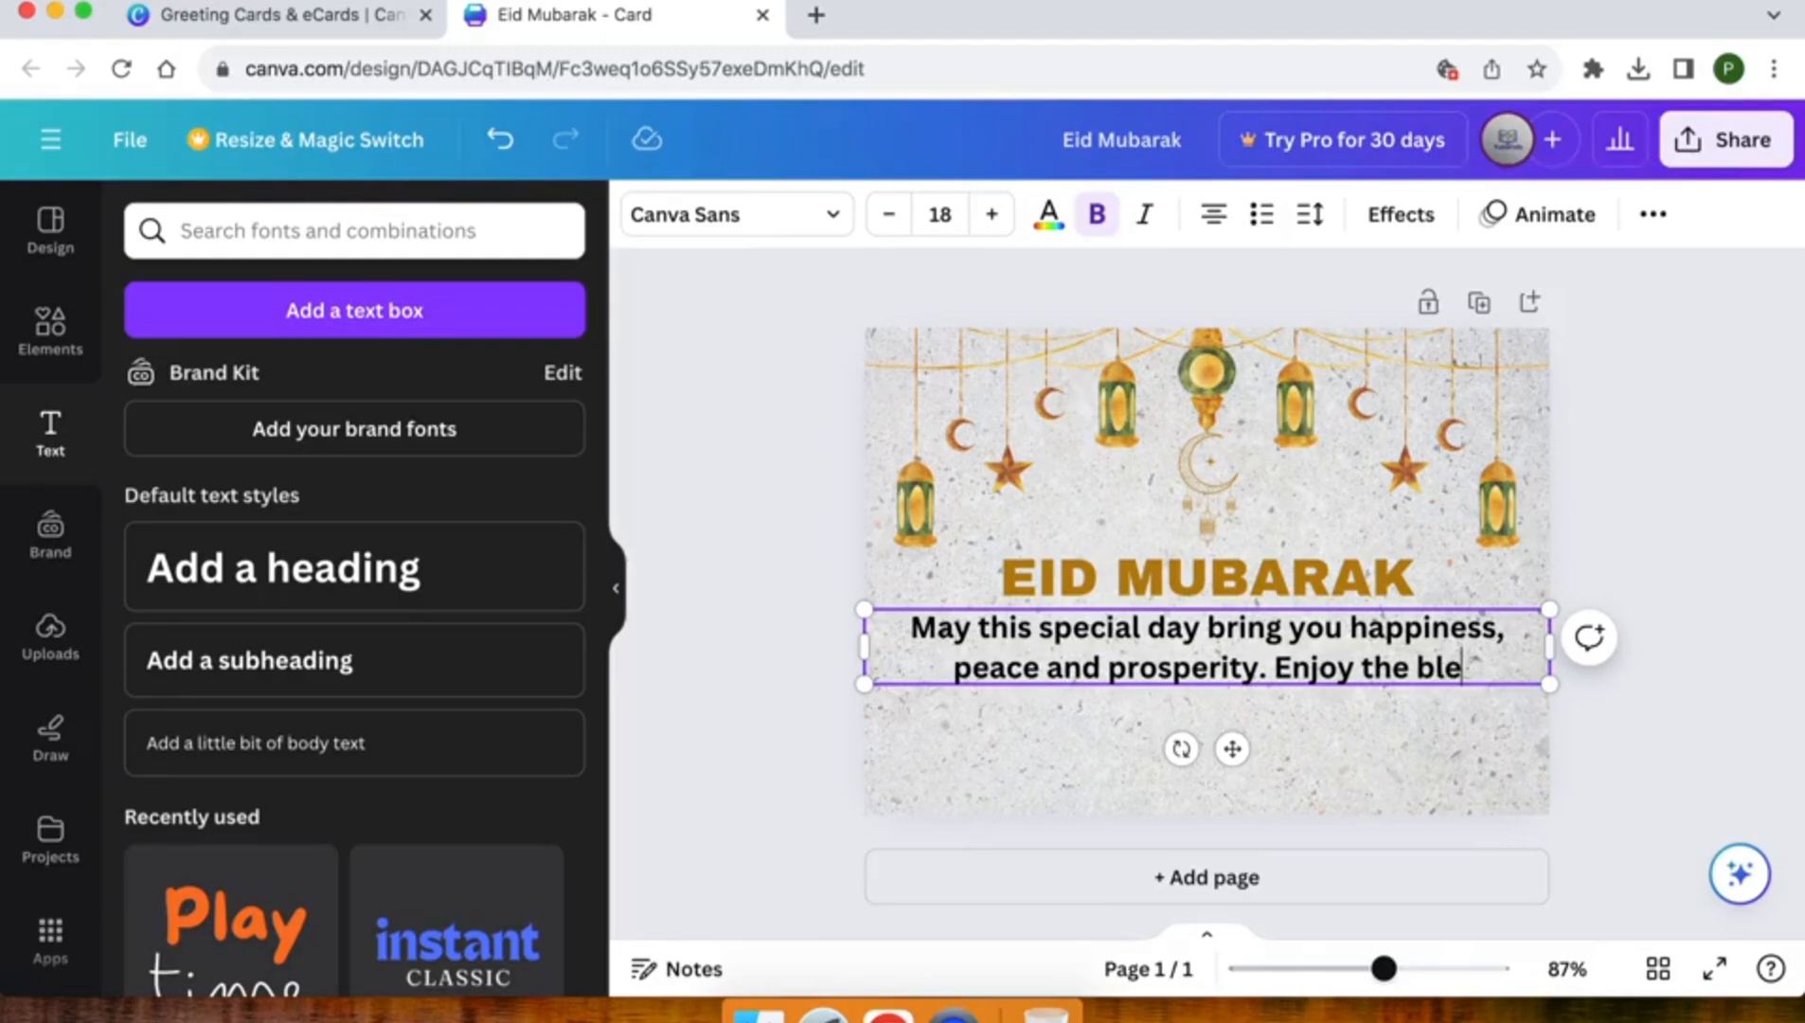
text(ssings of eid with)
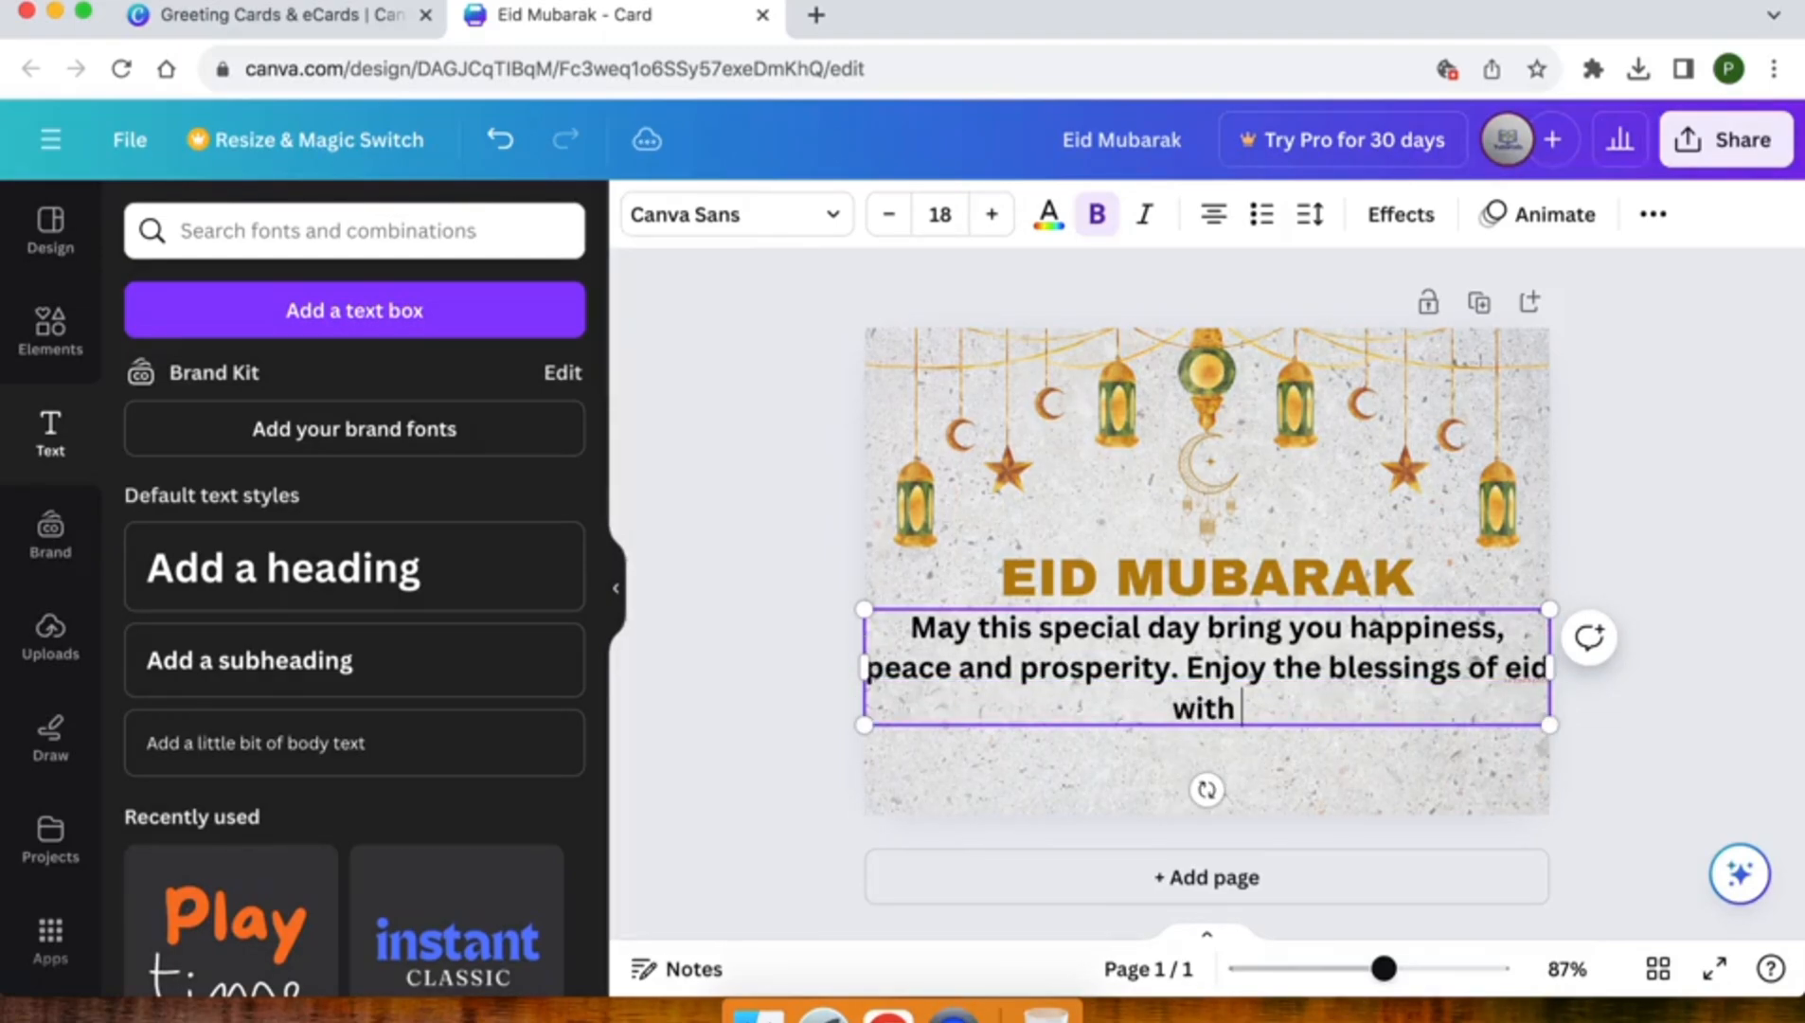
text( yur loved ones.)
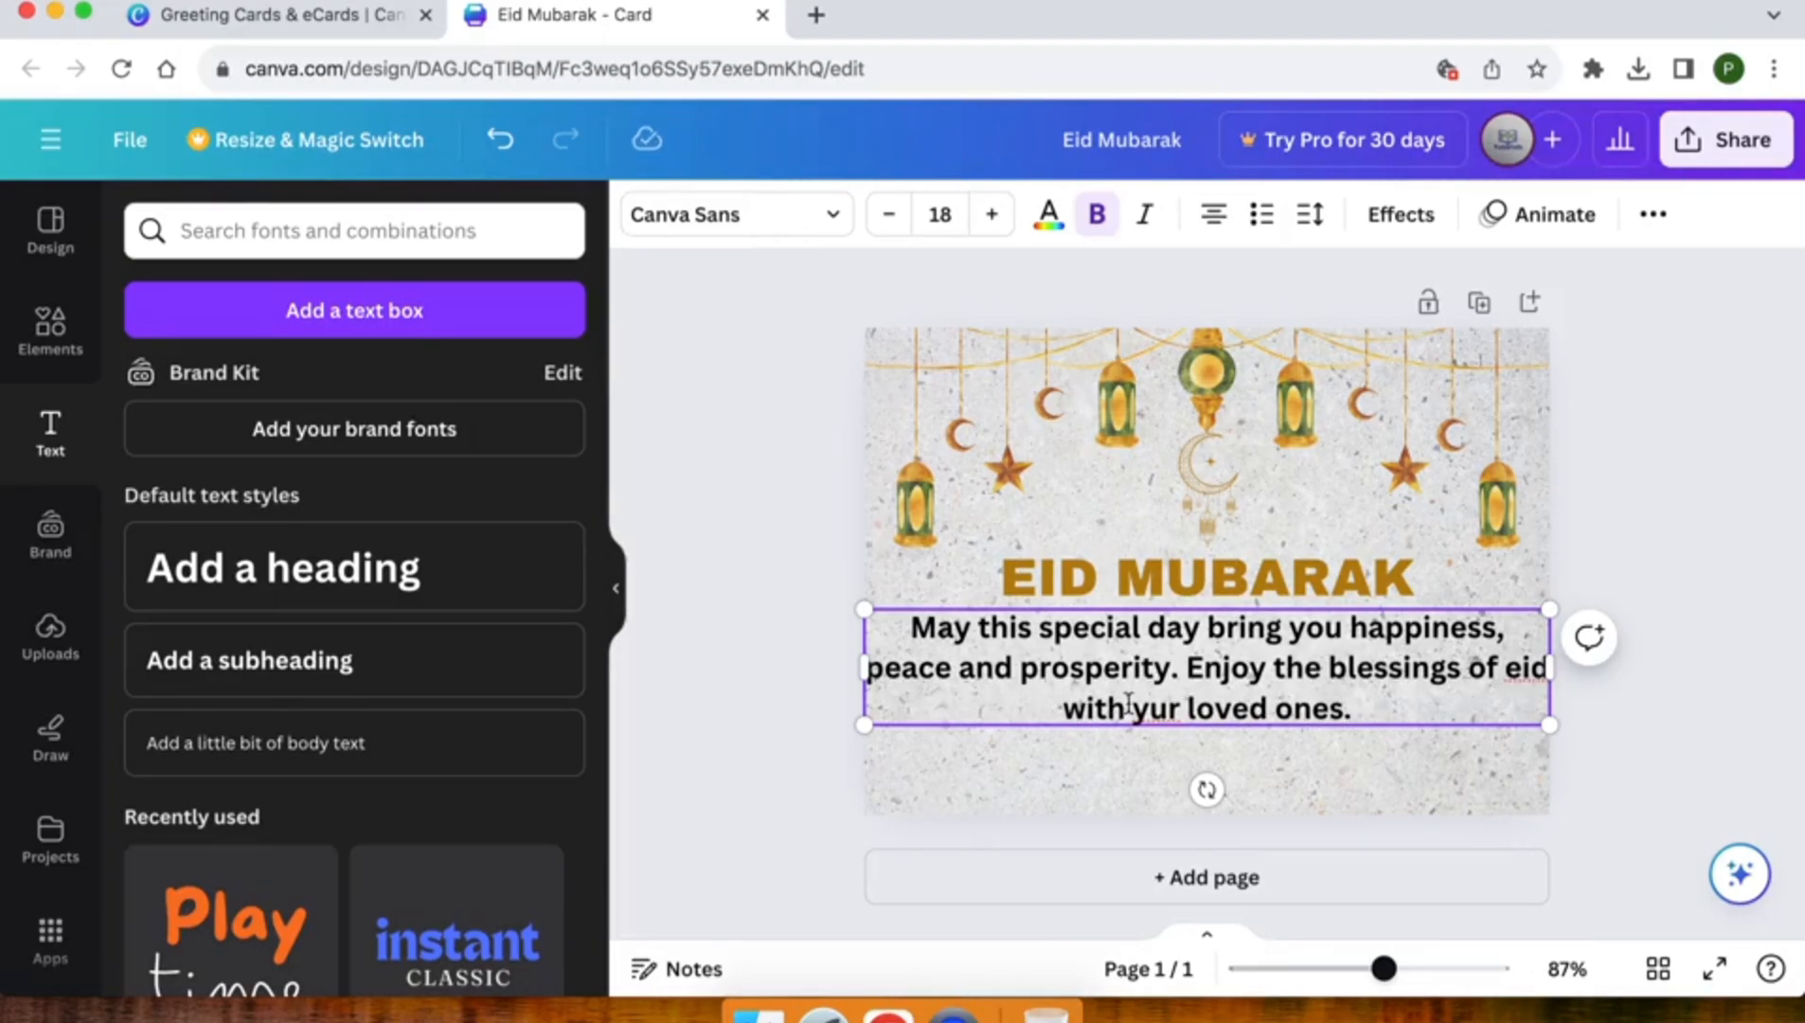
text(o)
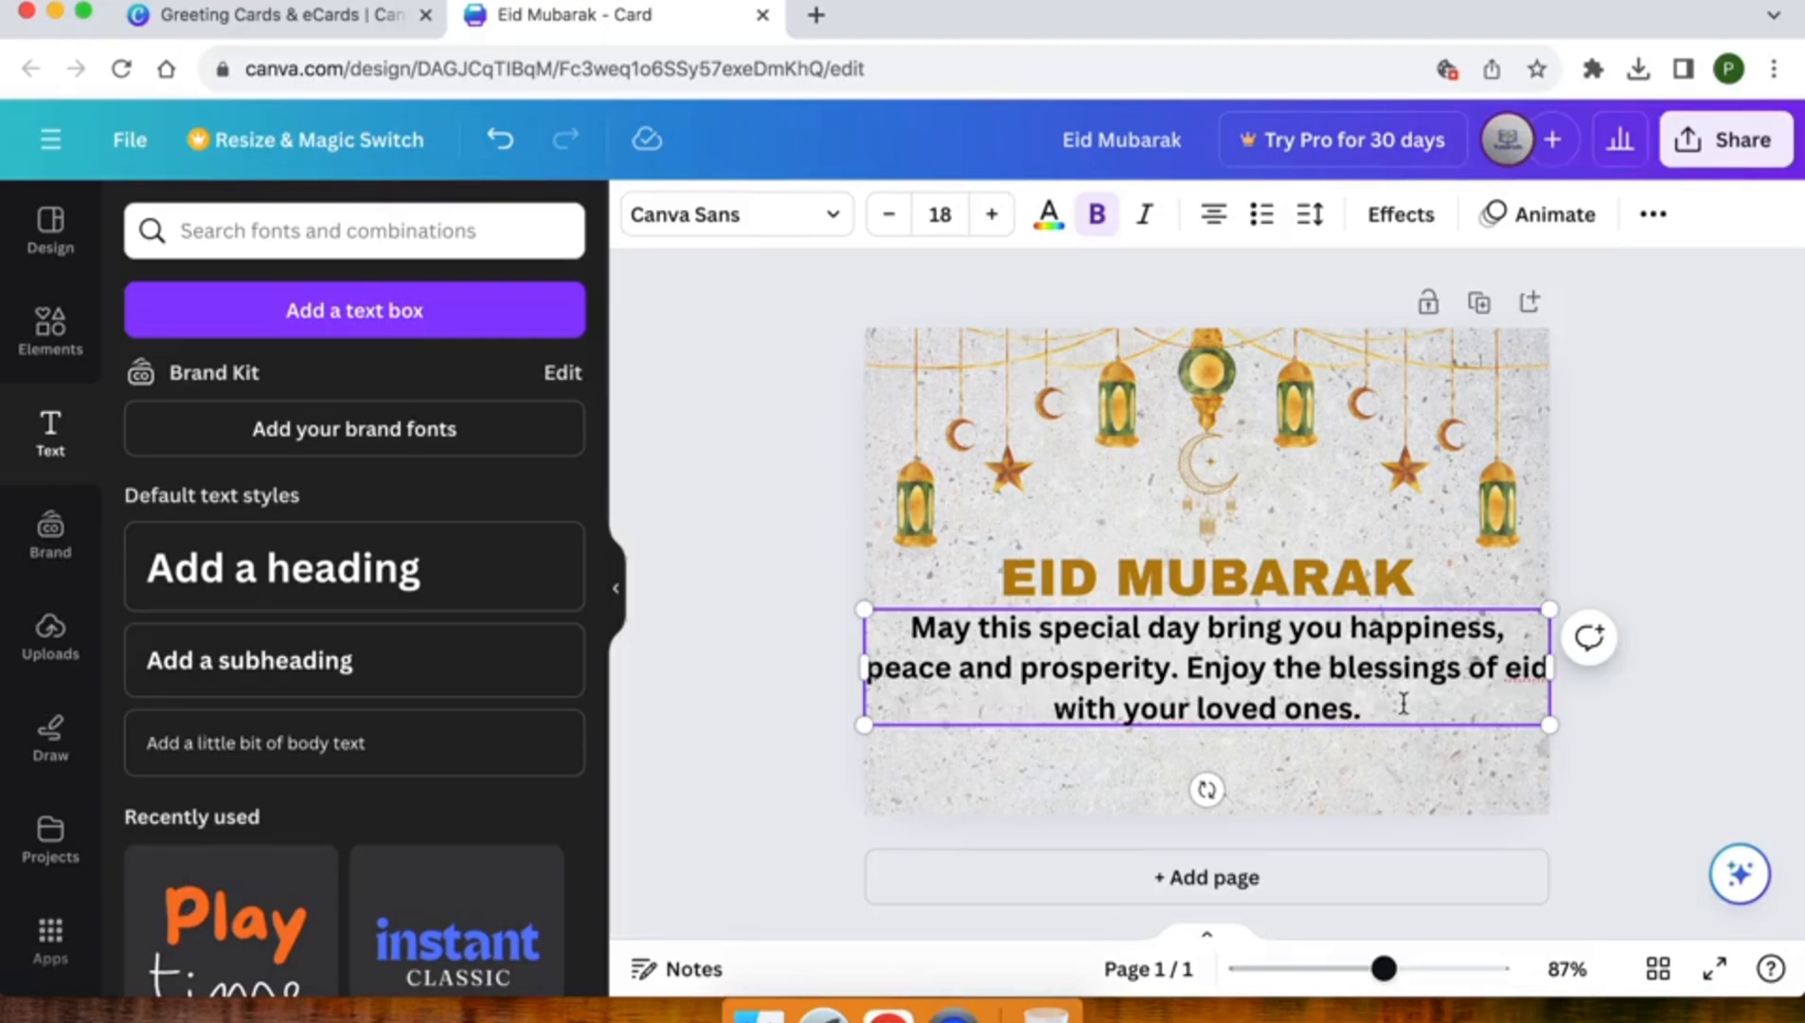
Shrink the greeting message to font size 12.8 and remove its bold formatting
drag(864, 603, 1059, 655)
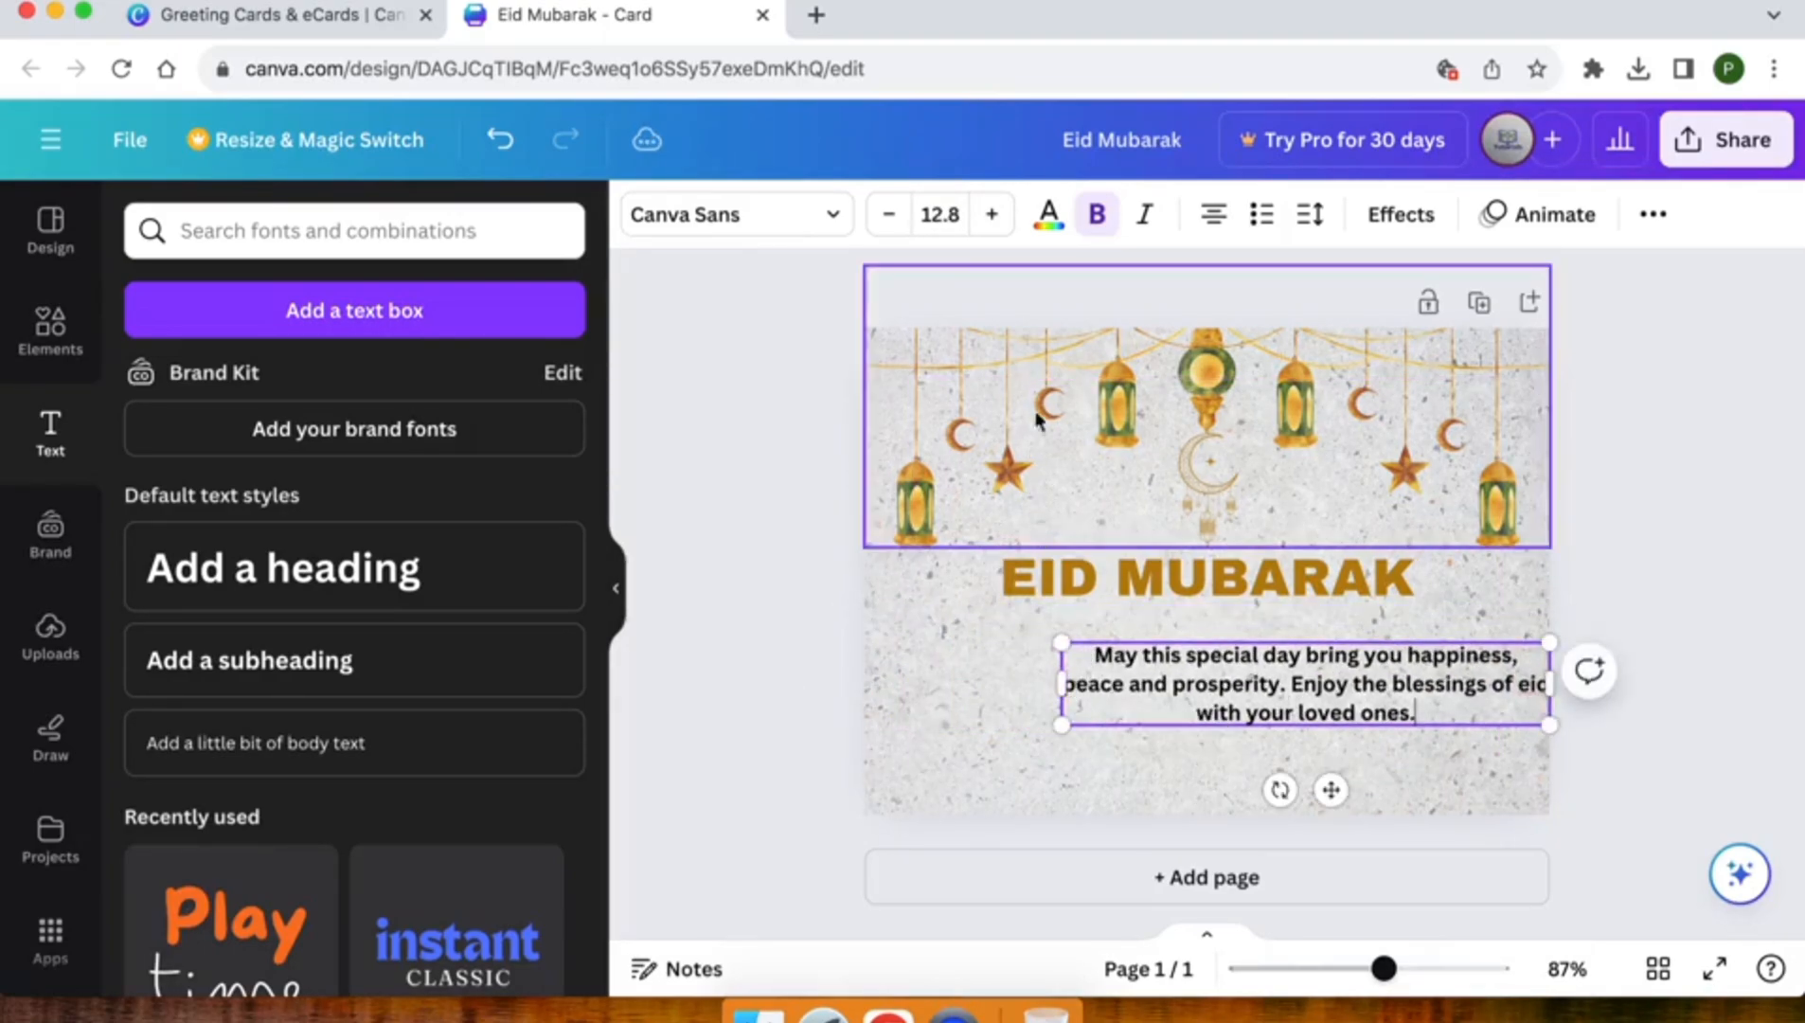
click(1099, 217)
click(789, 615)
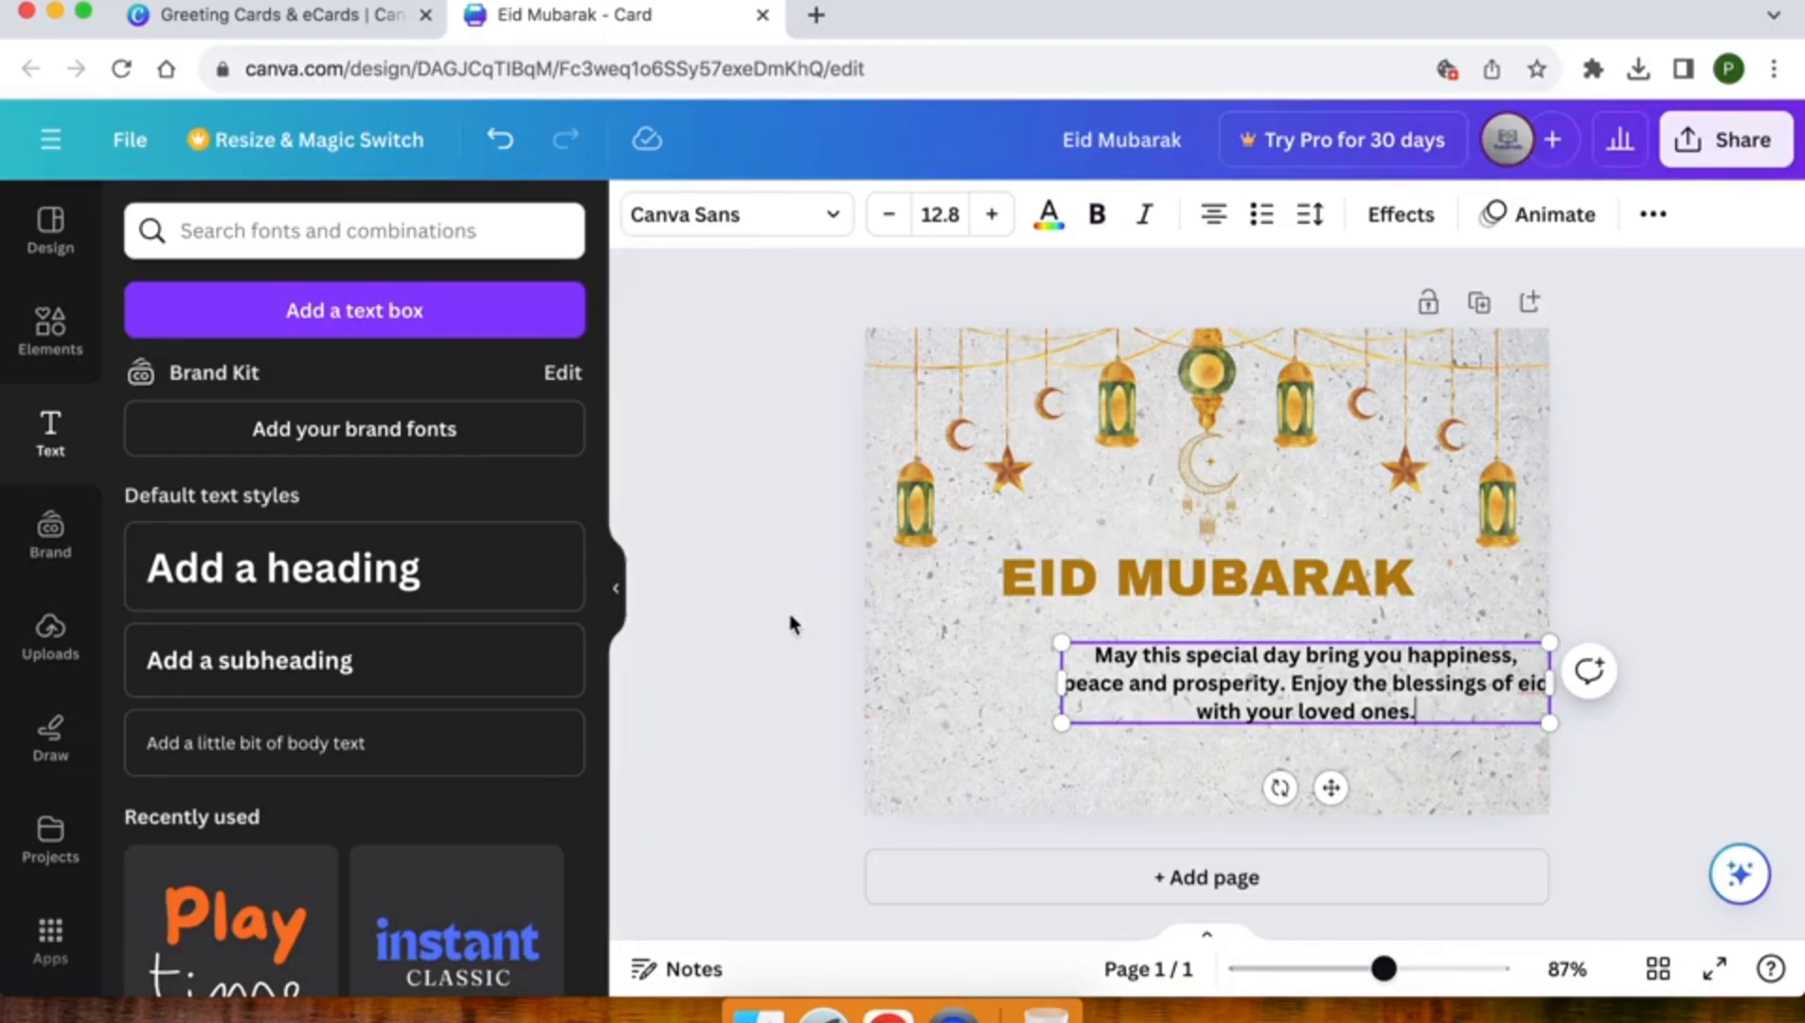
click(1180, 690)
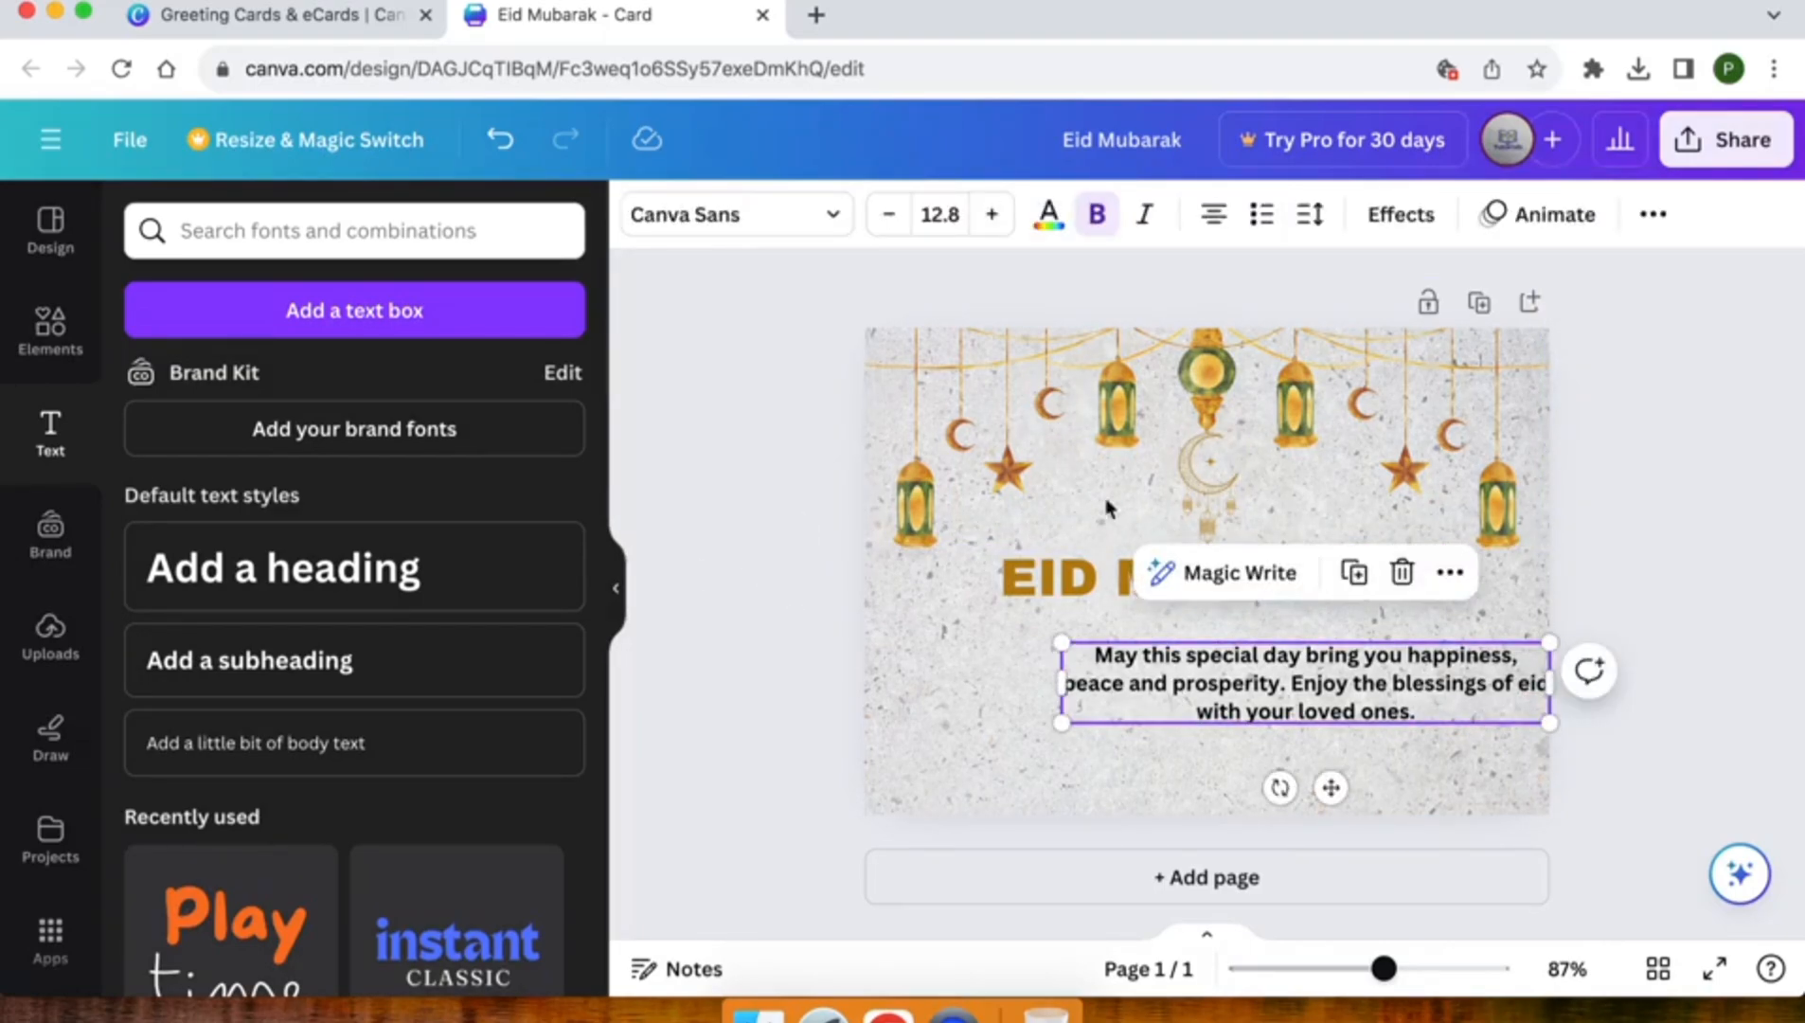
click(1098, 223)
Move the greeting message up under the heading, widen its box so the text fits two lines, and centre it on the card
drag(1285, 689, 1184, 653)
drag(1452, 650, 1558, 636)
drag(1289, 725, 1233, 724)
click(791, 651)
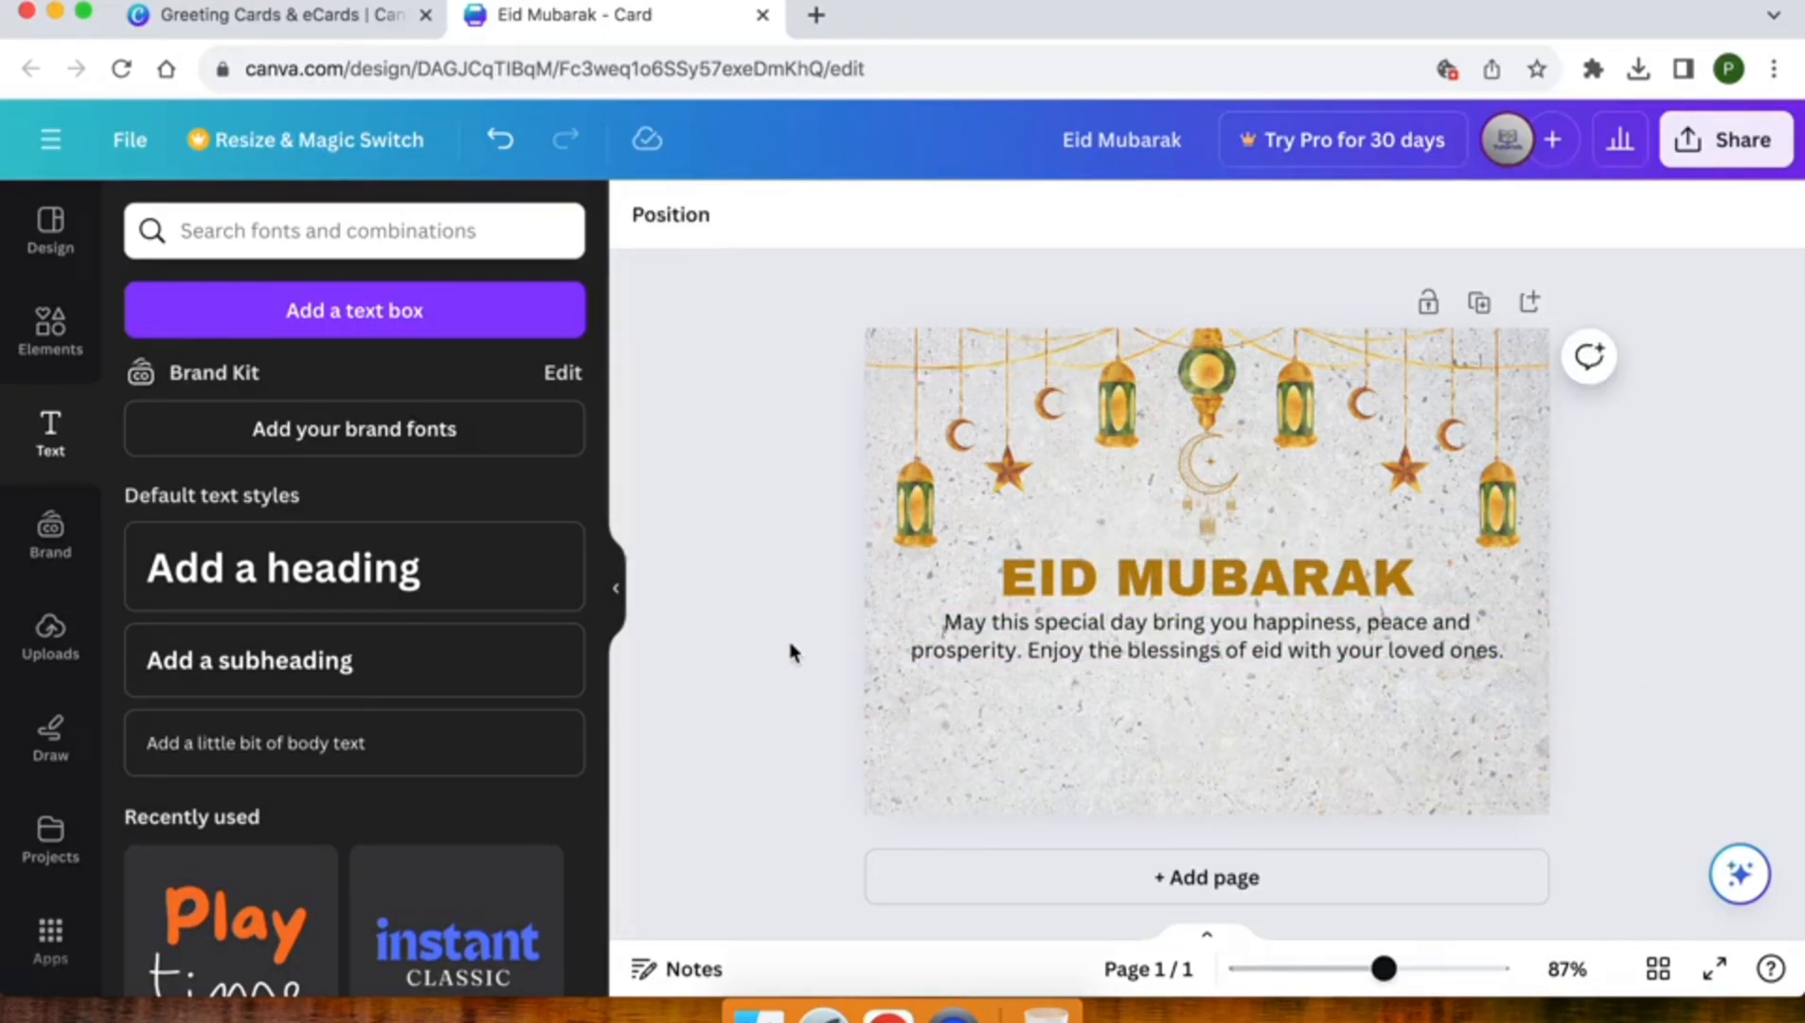
Try the golden and pale yellow photo colours on the greeting message, then settle on the reddish-brown photo colour
click(1022, 657)
click(1049, 214)
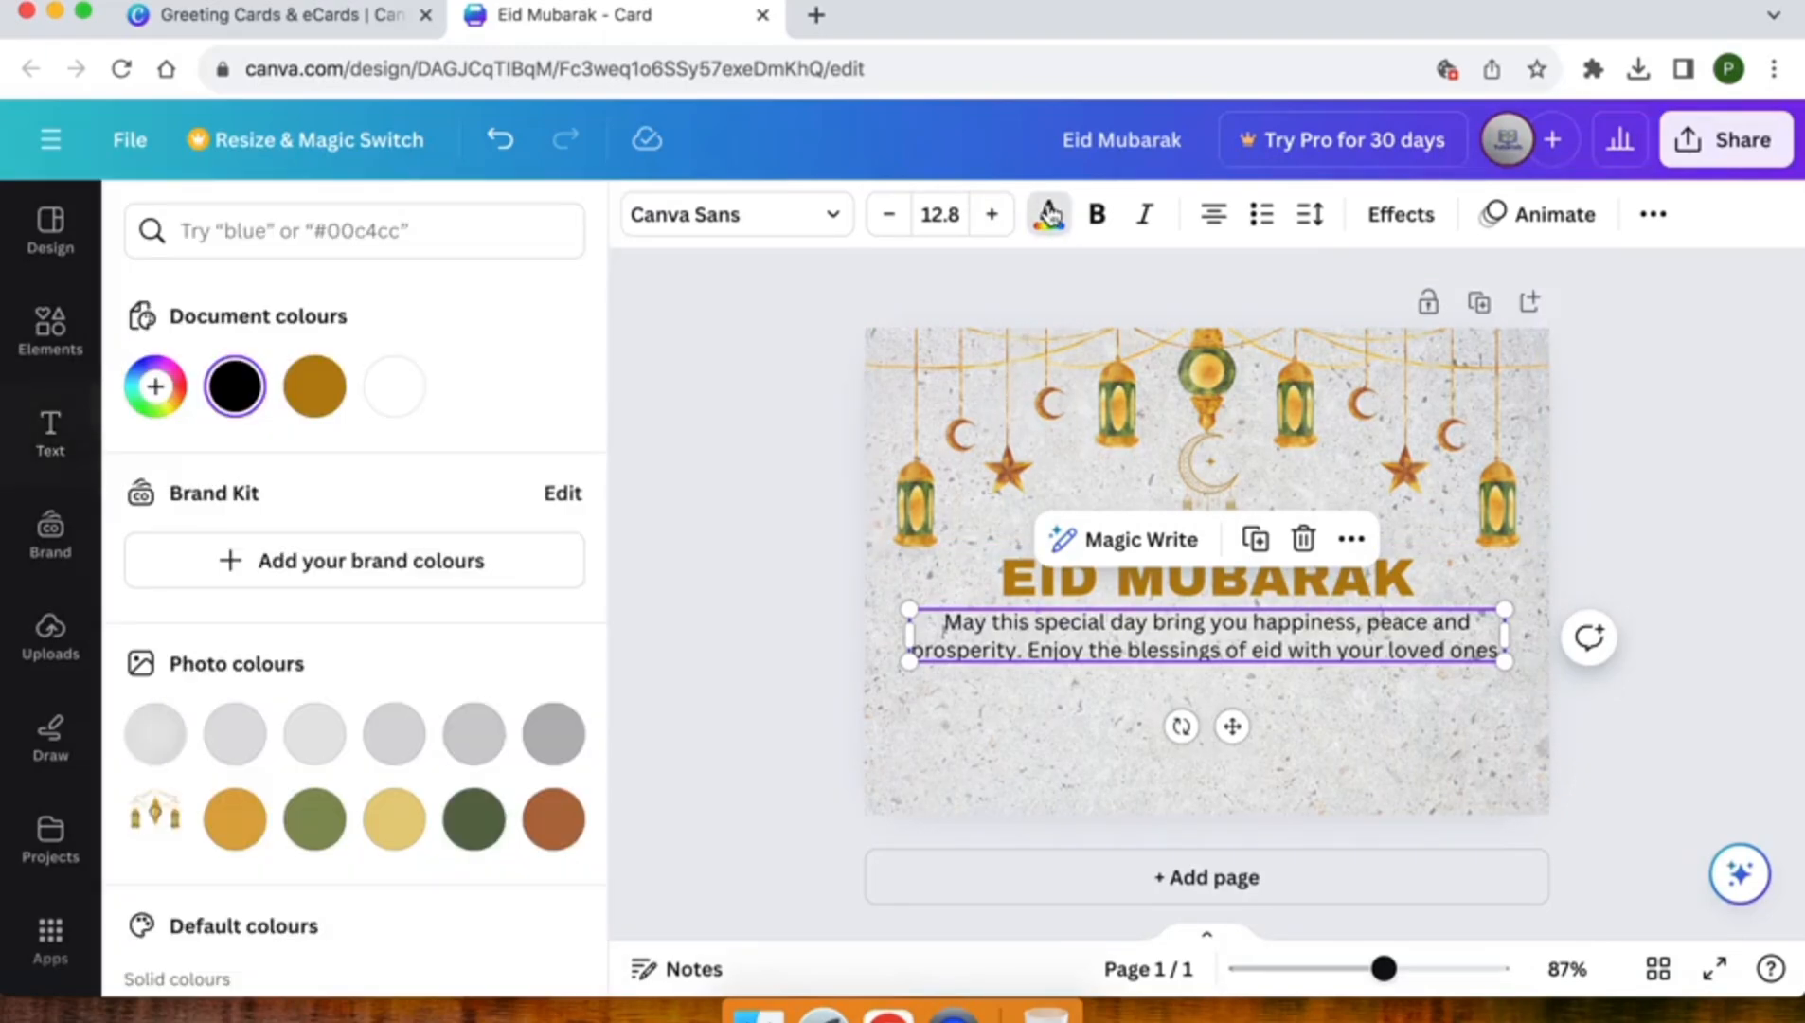
scroll(312, 746, down, 1)
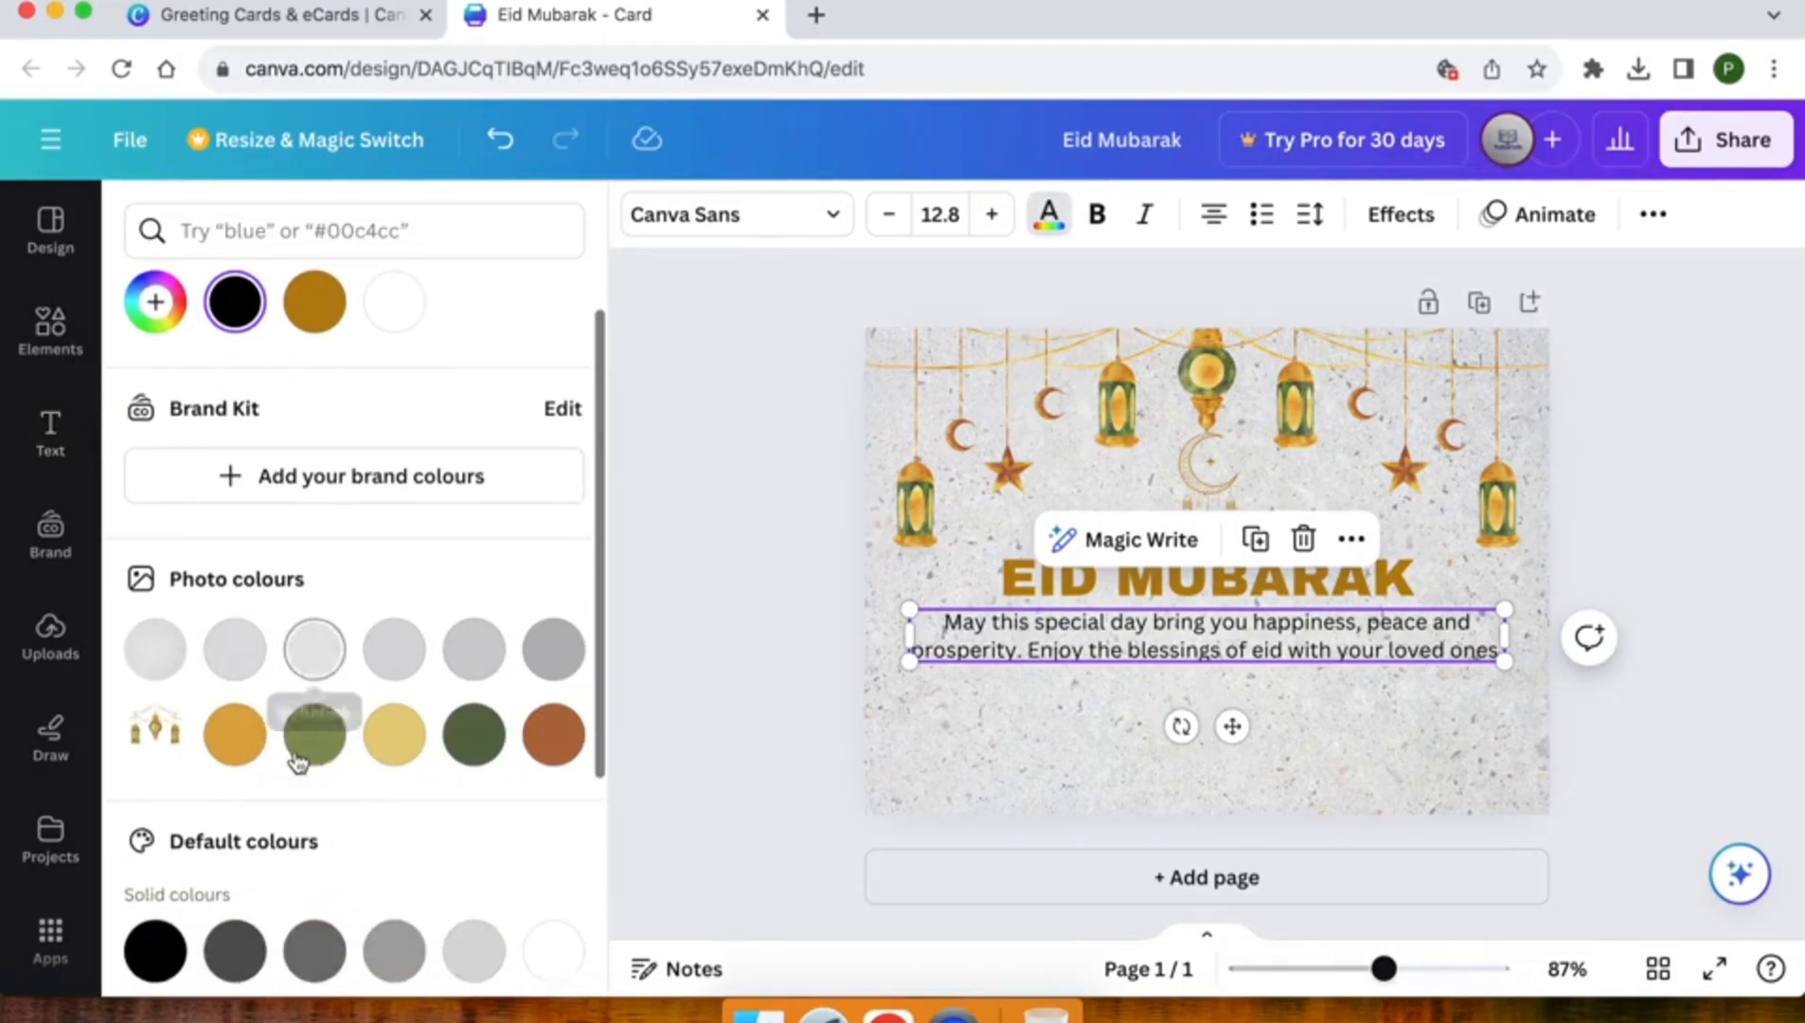
click(237, 748)
click(414, 743)
click(564, 741)
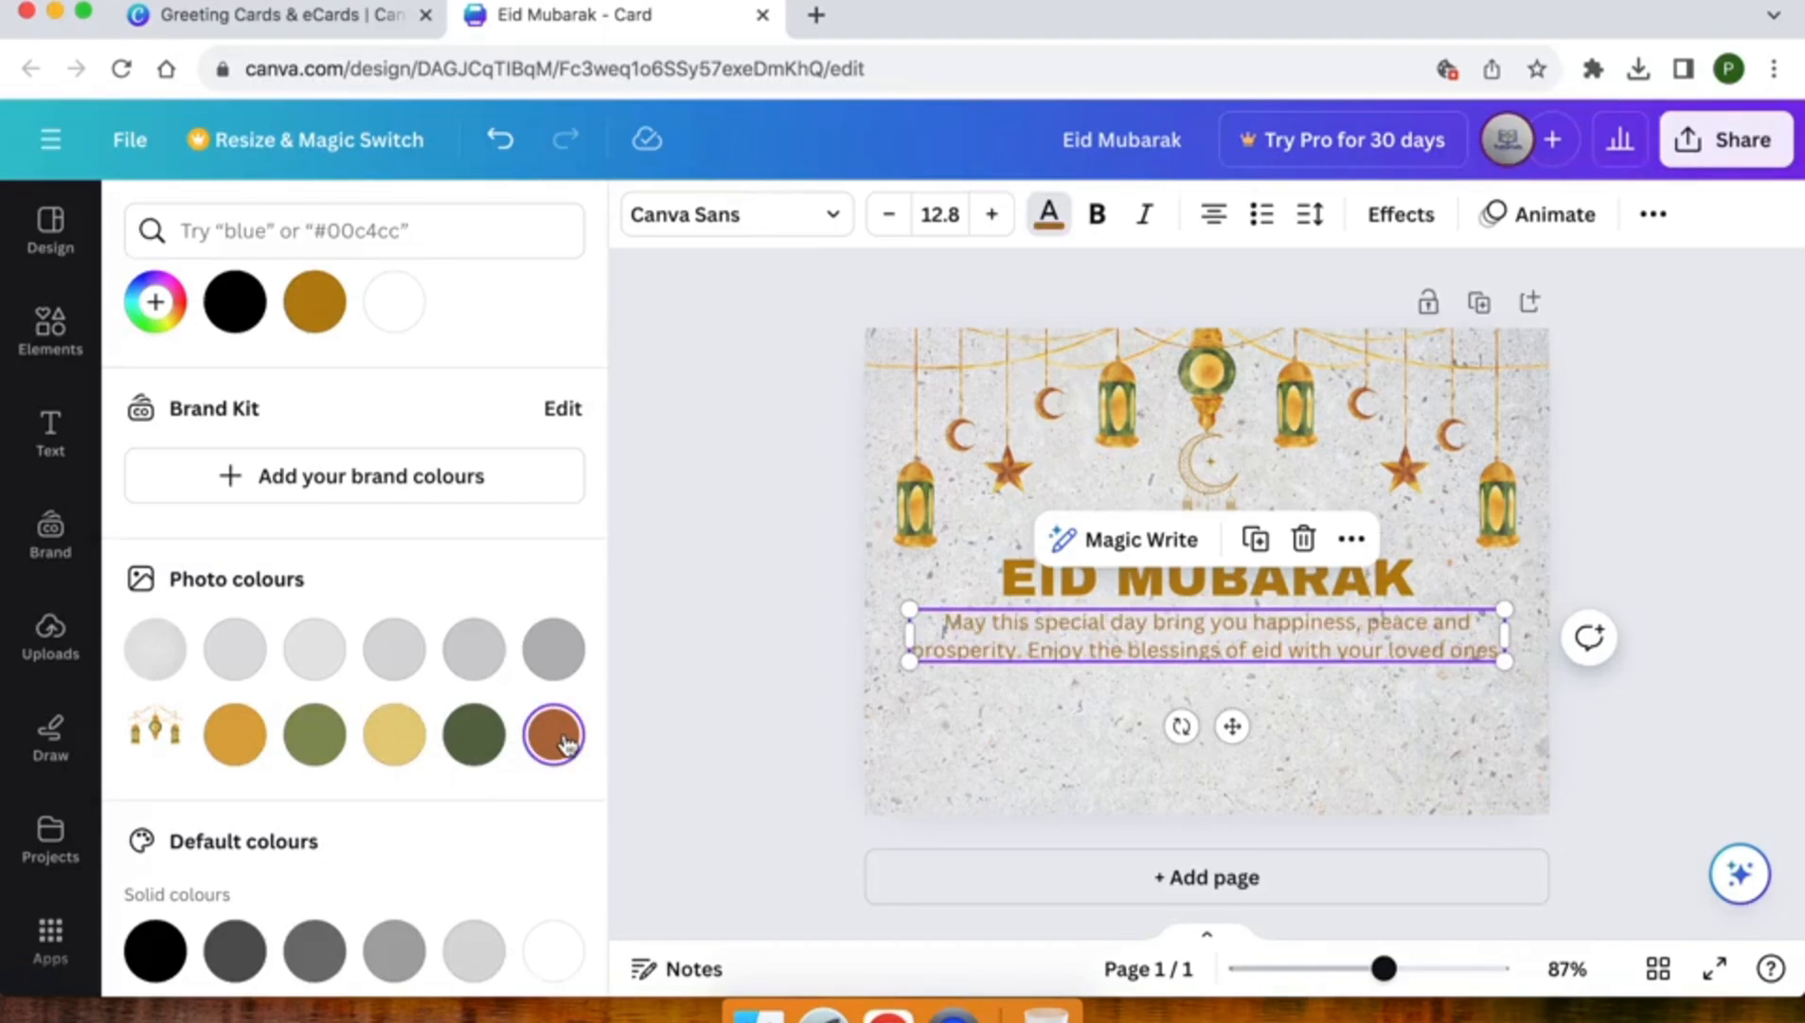
click(766, 625)
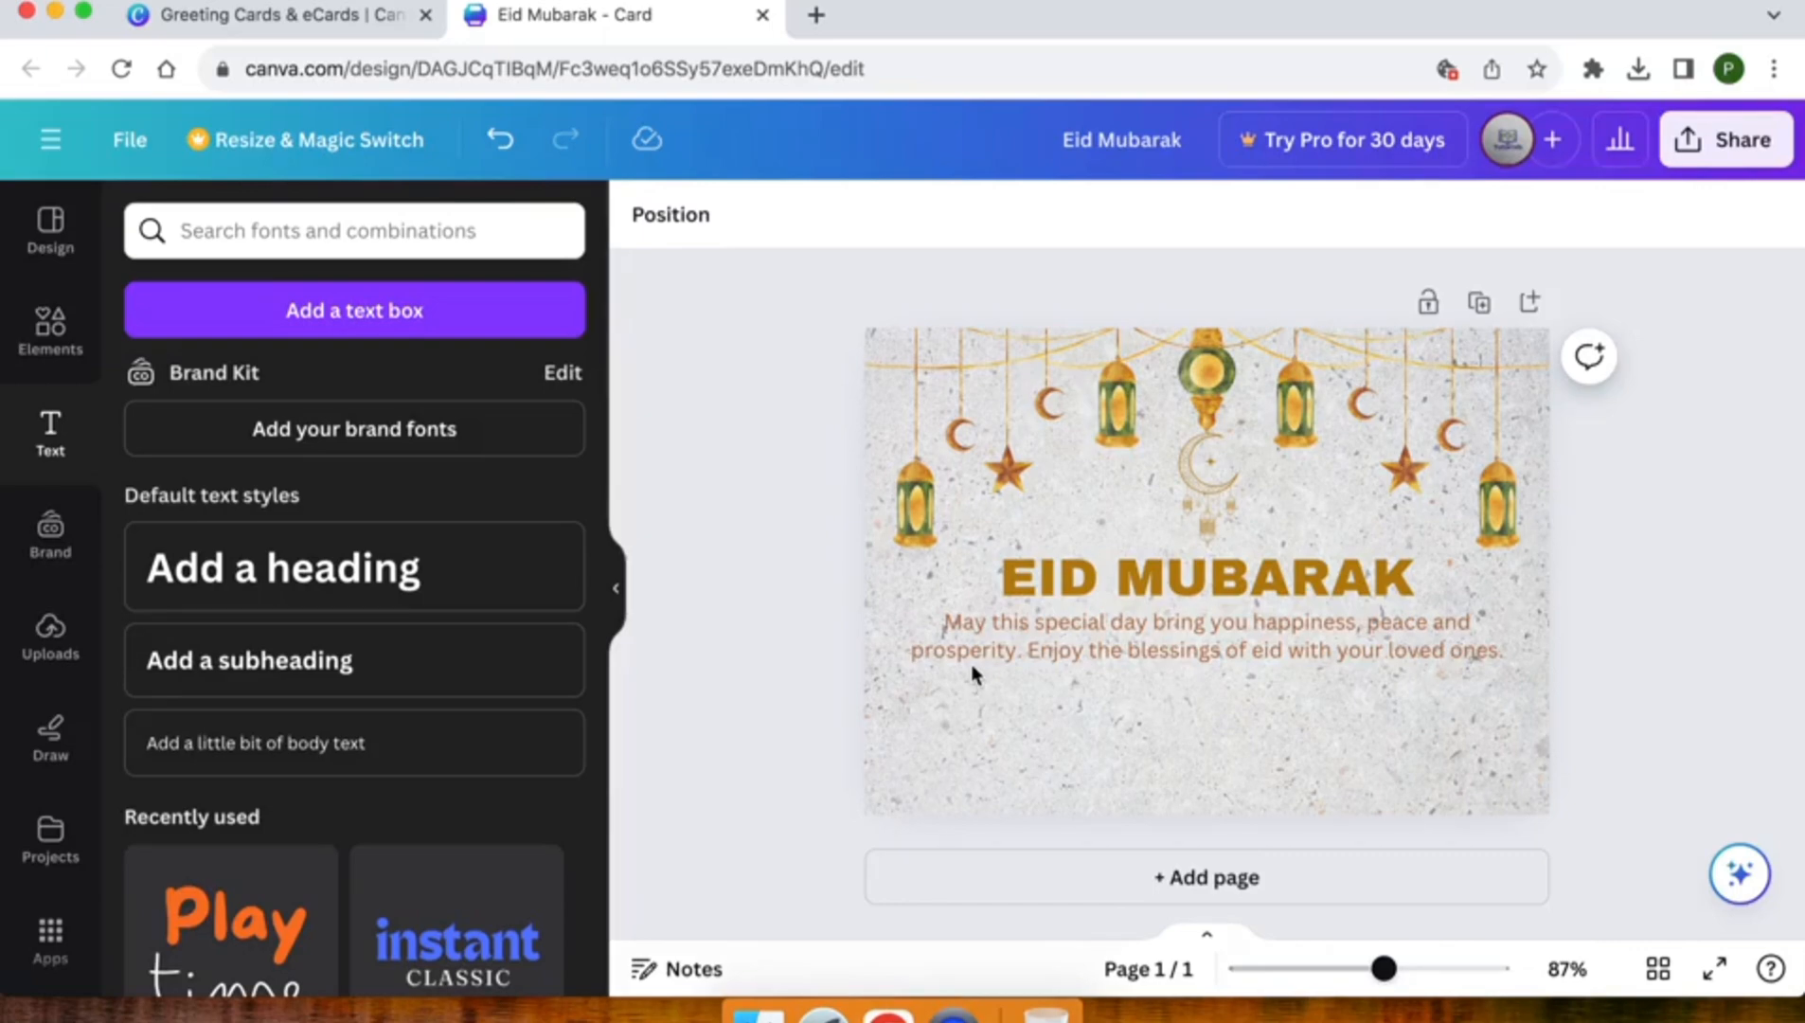
click(283, 672)
drag(1231, 655, 1231, 782)
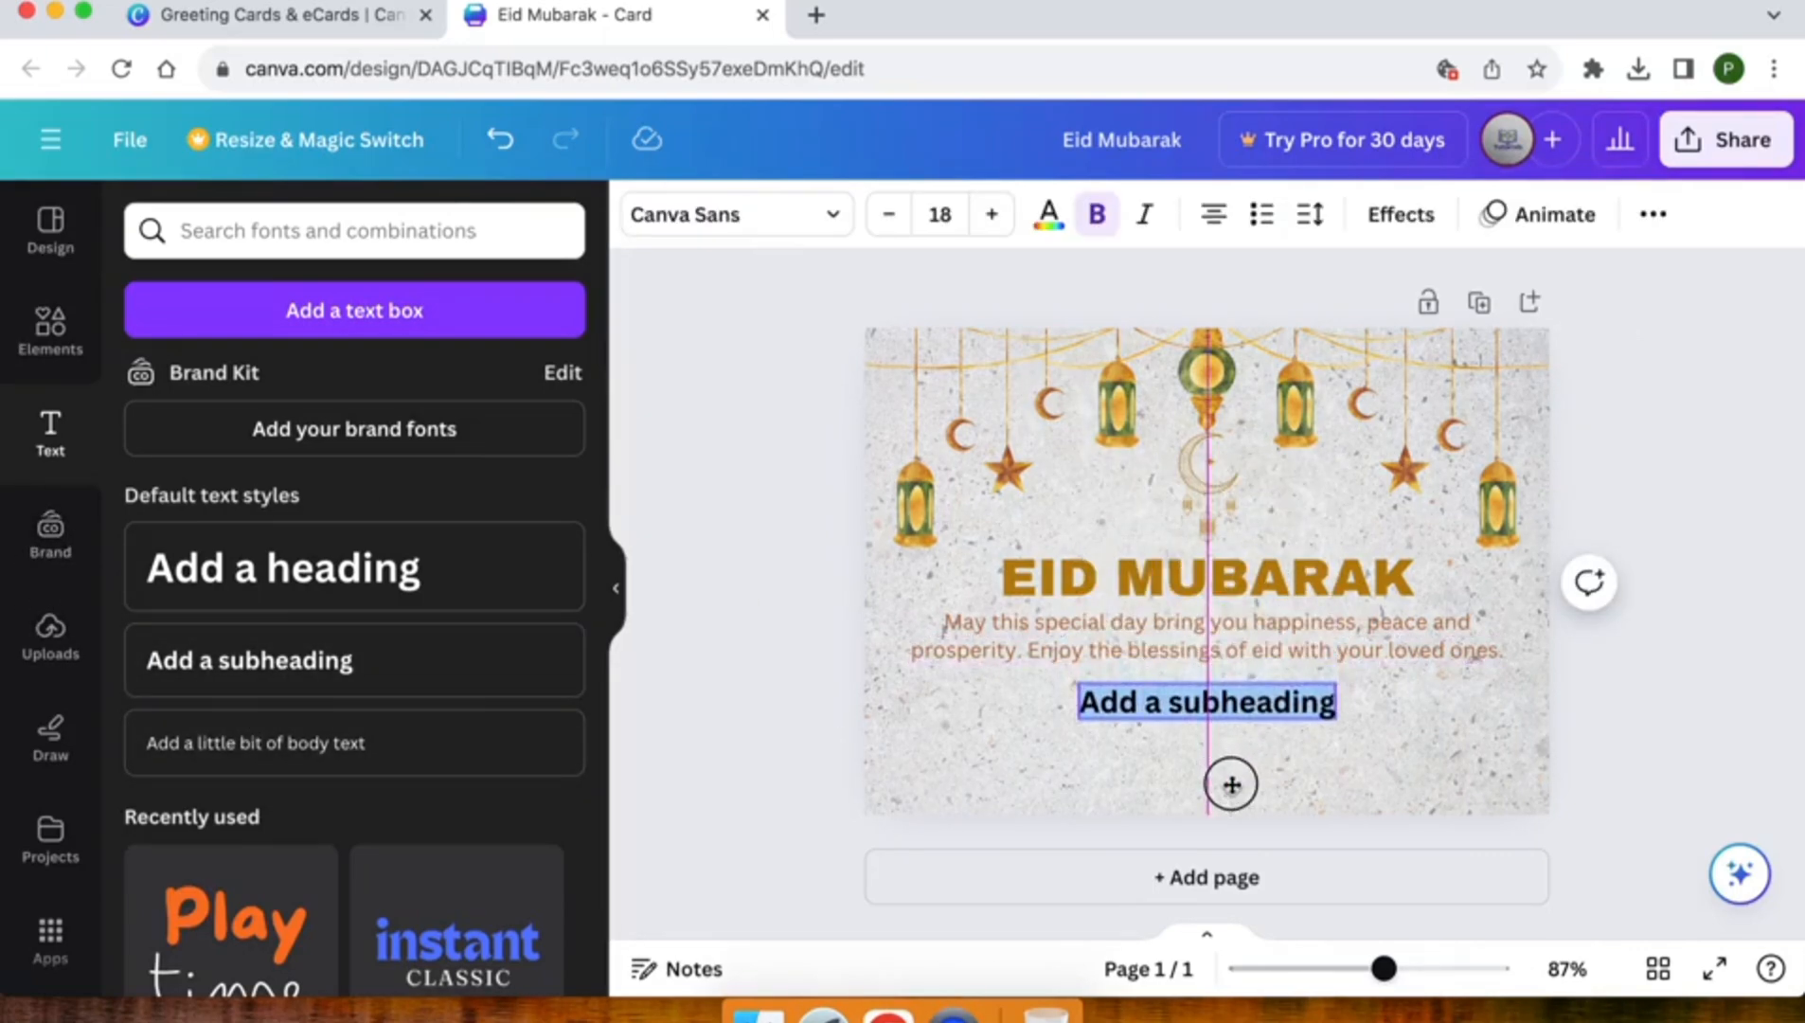
text(Www.pk)
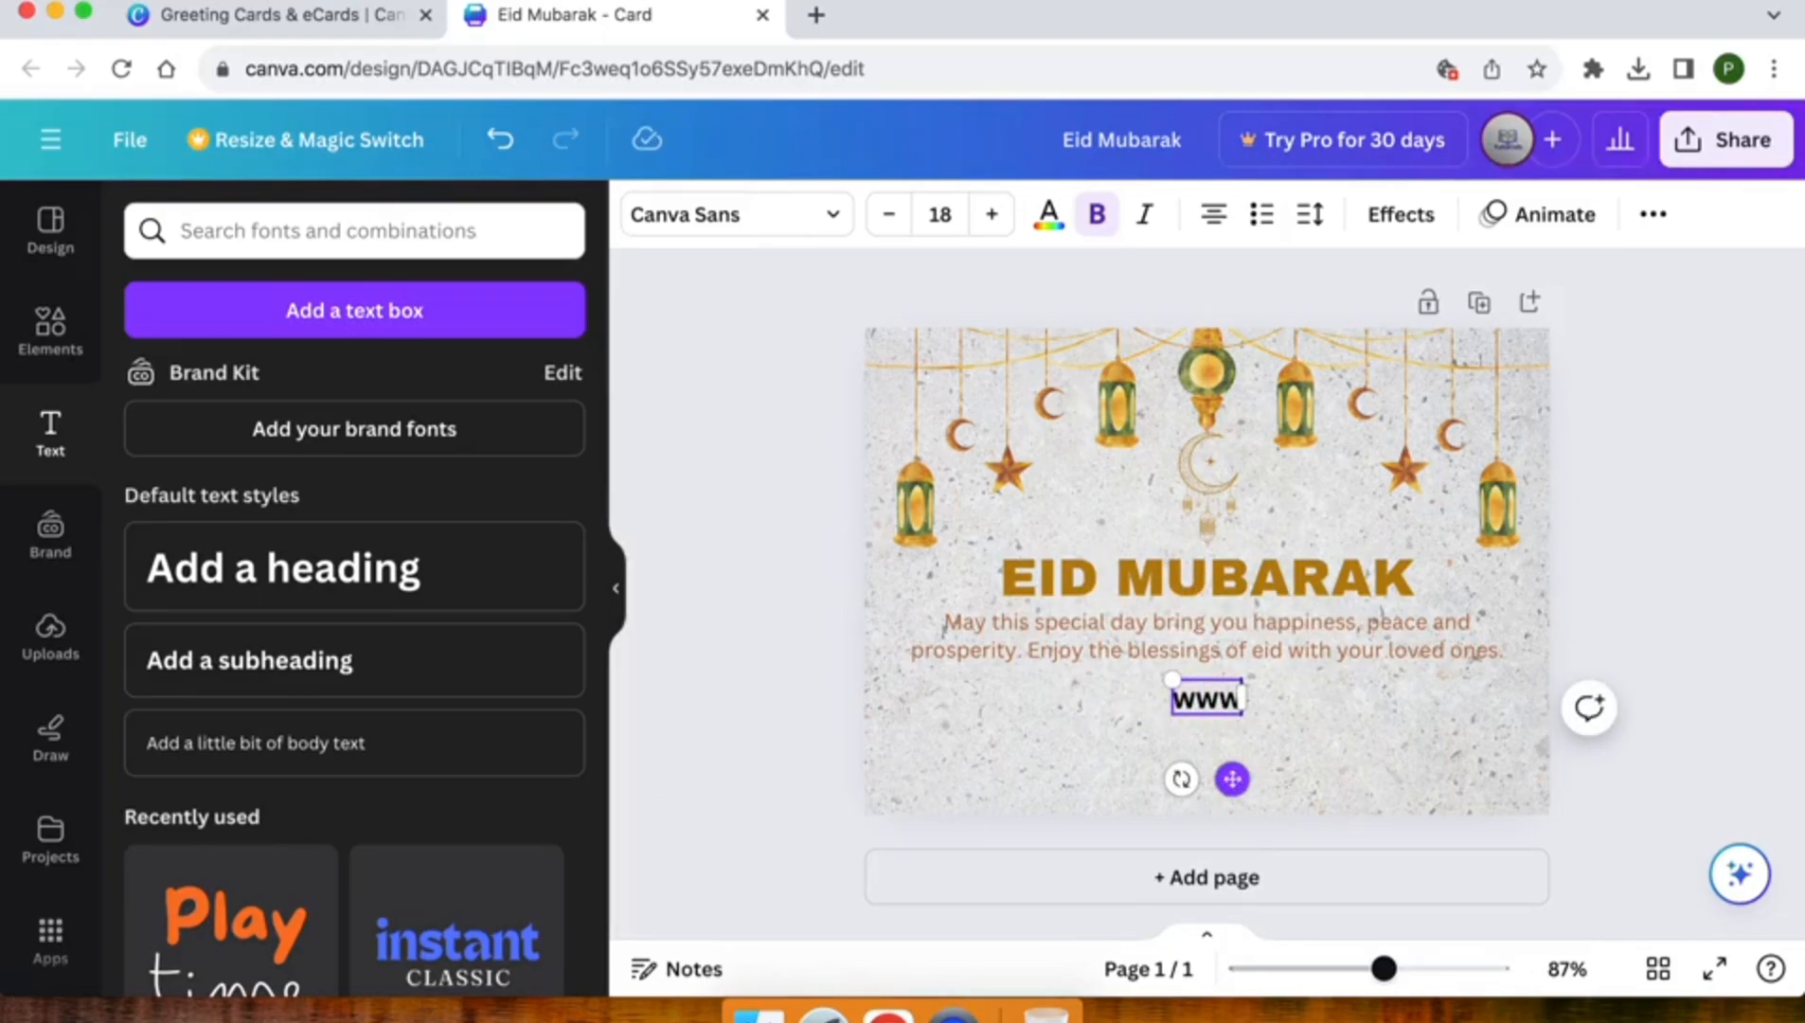
text(tut)
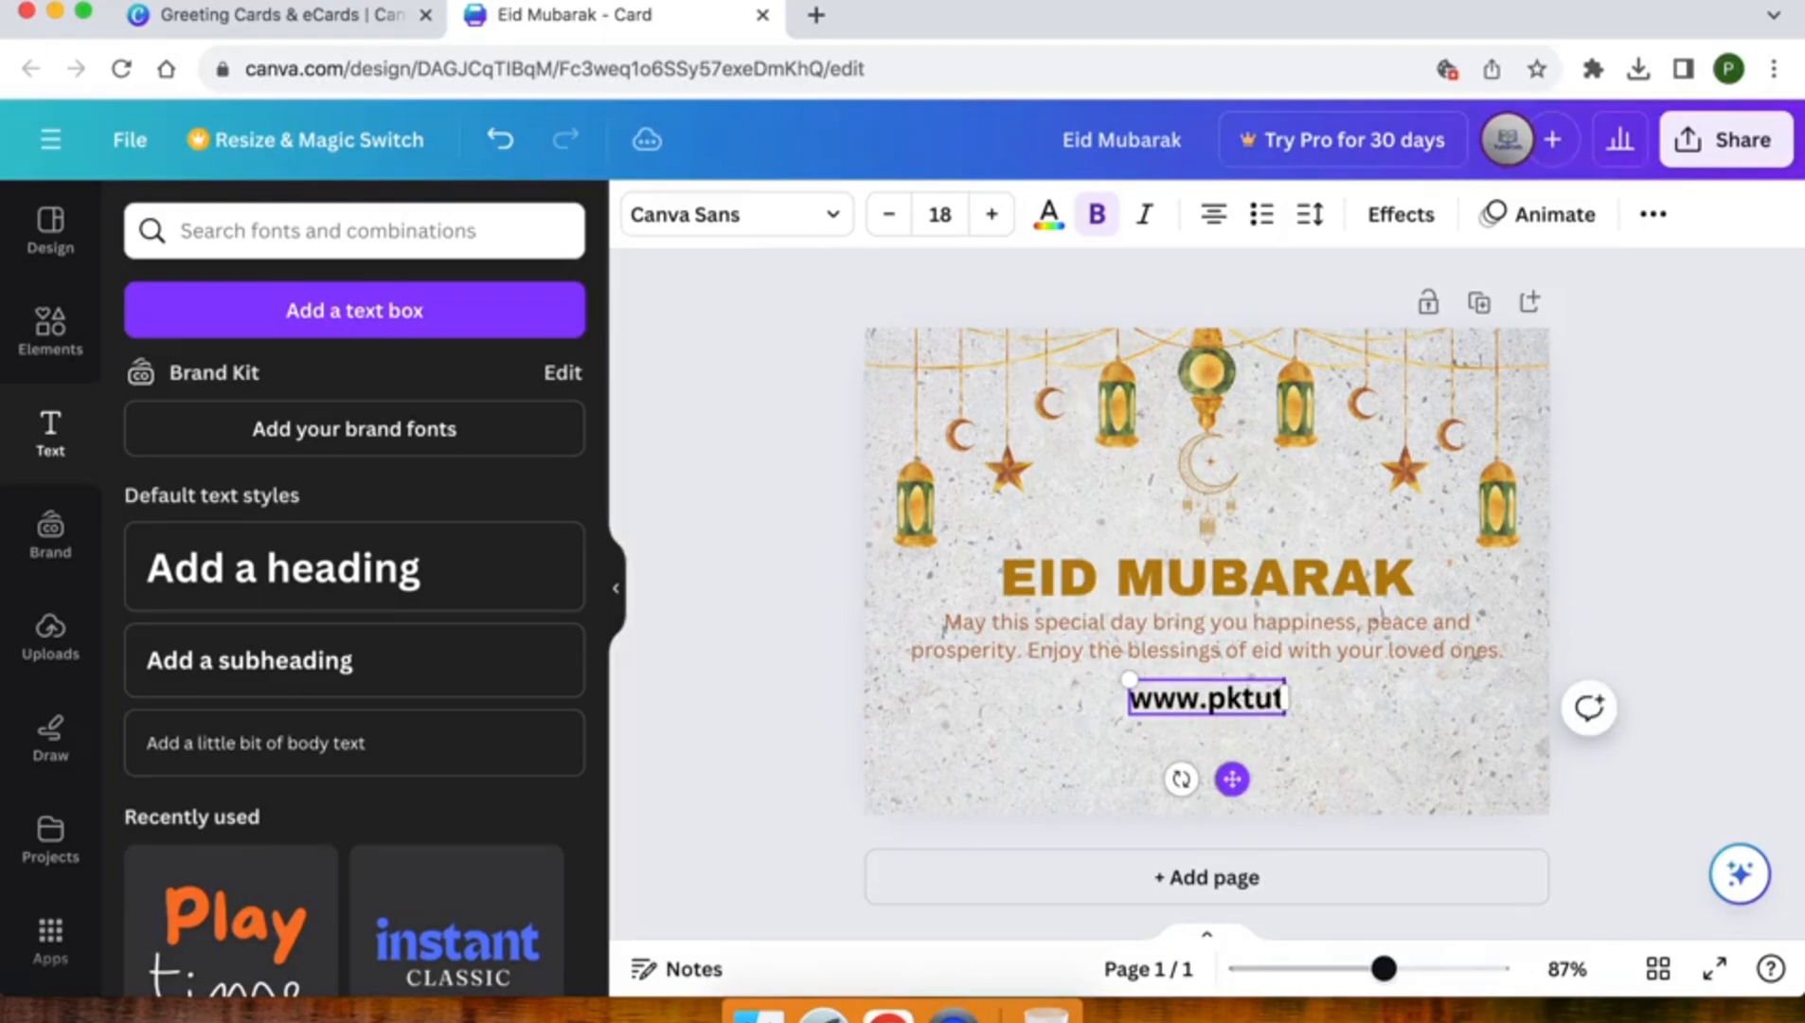
text(orials.com)
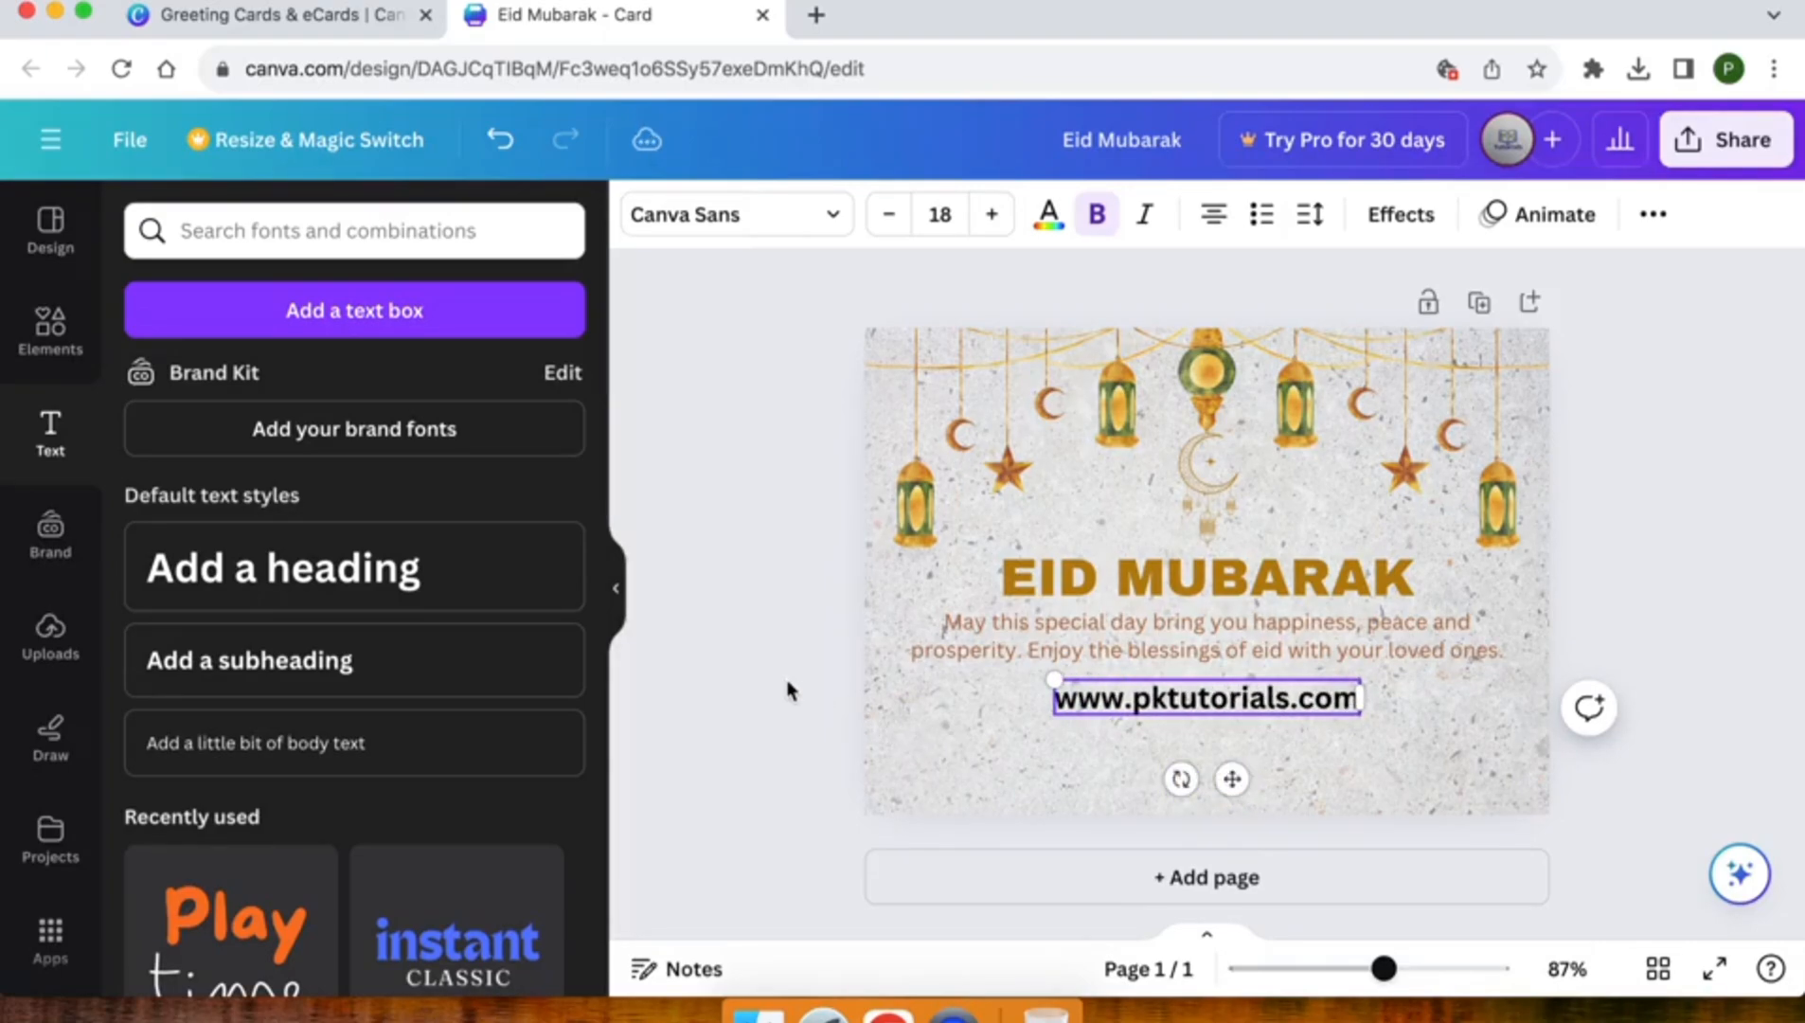
click(787, 690)
Apply the Background text effect to the website address
click(1140, 698)
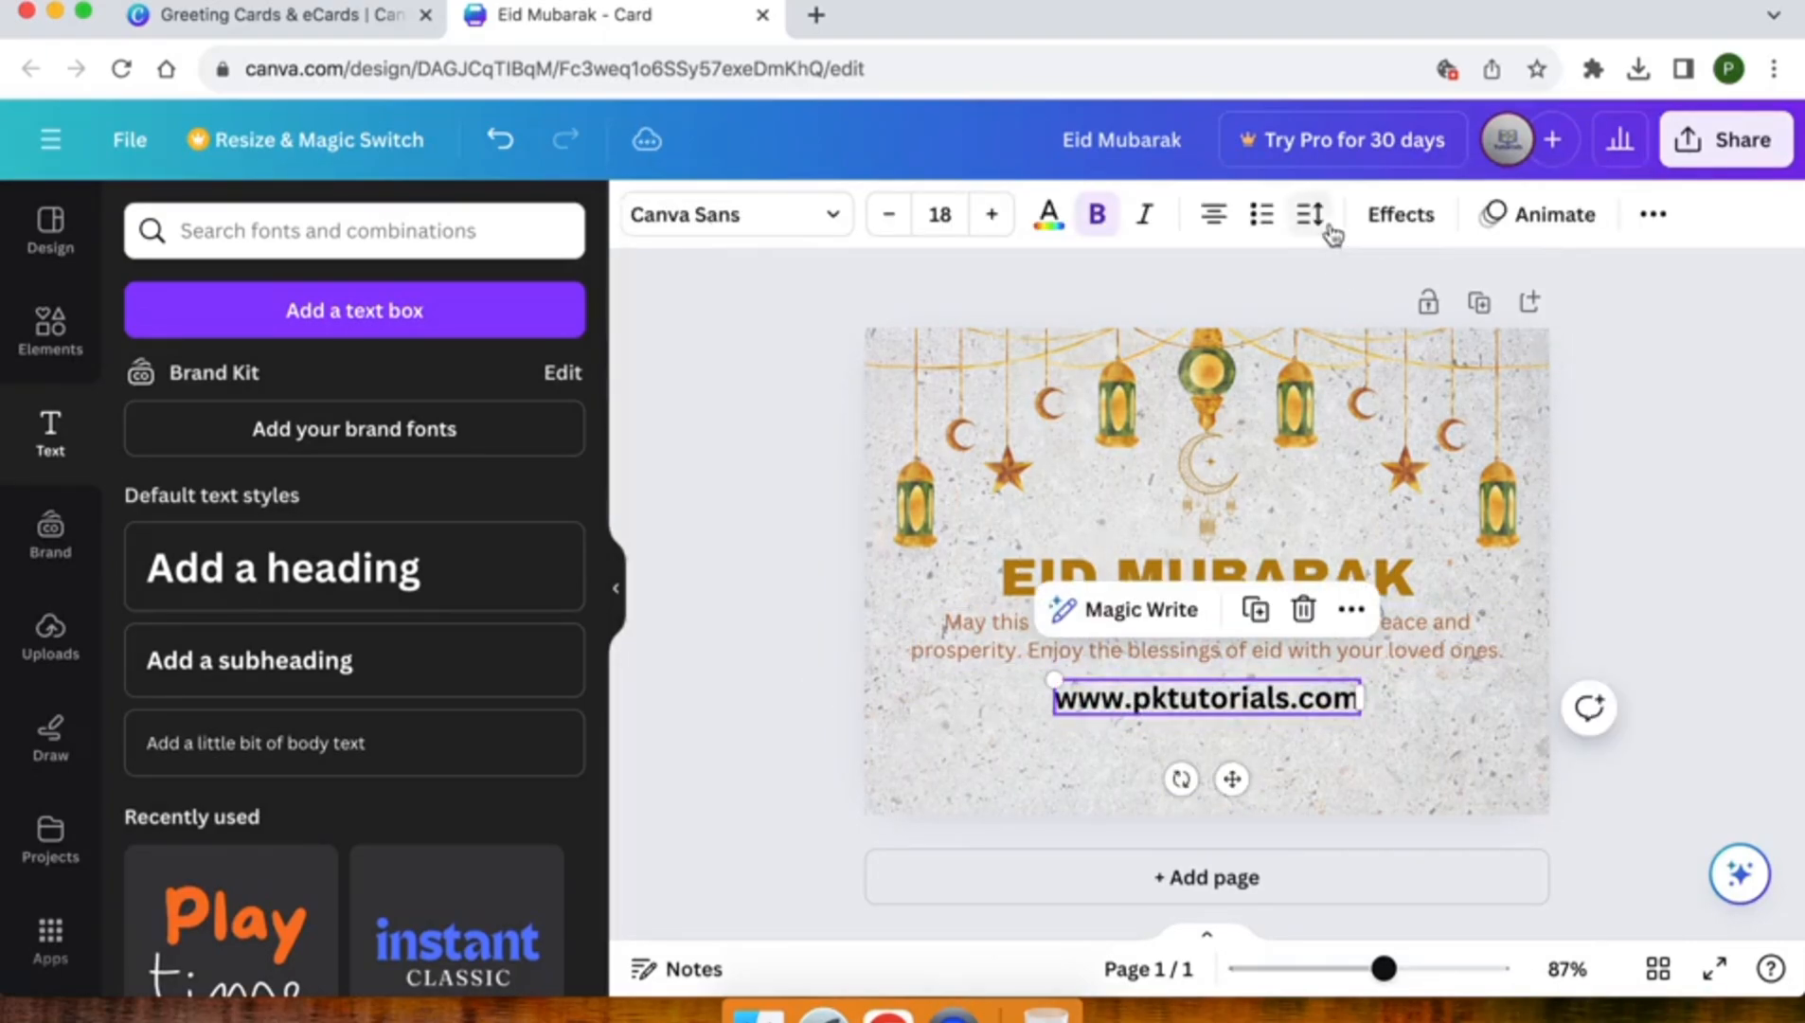
click(1402, 216)
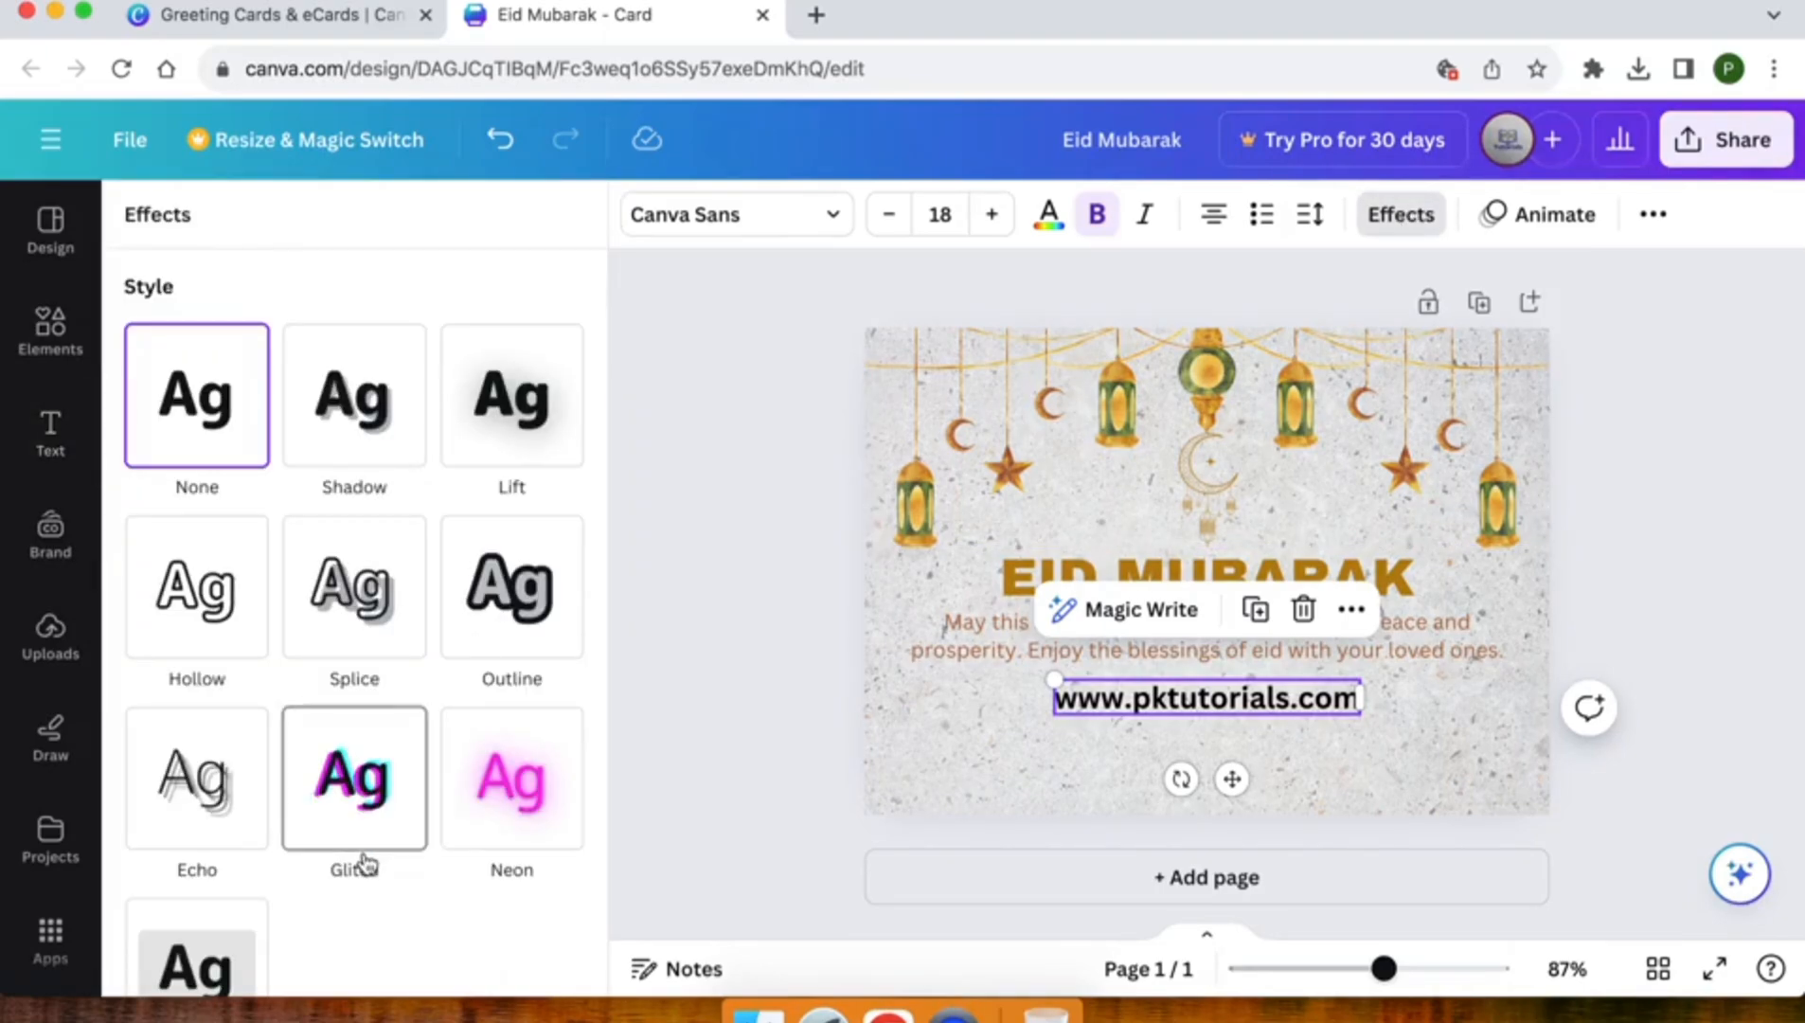
scroll(363, 858, down, 5)
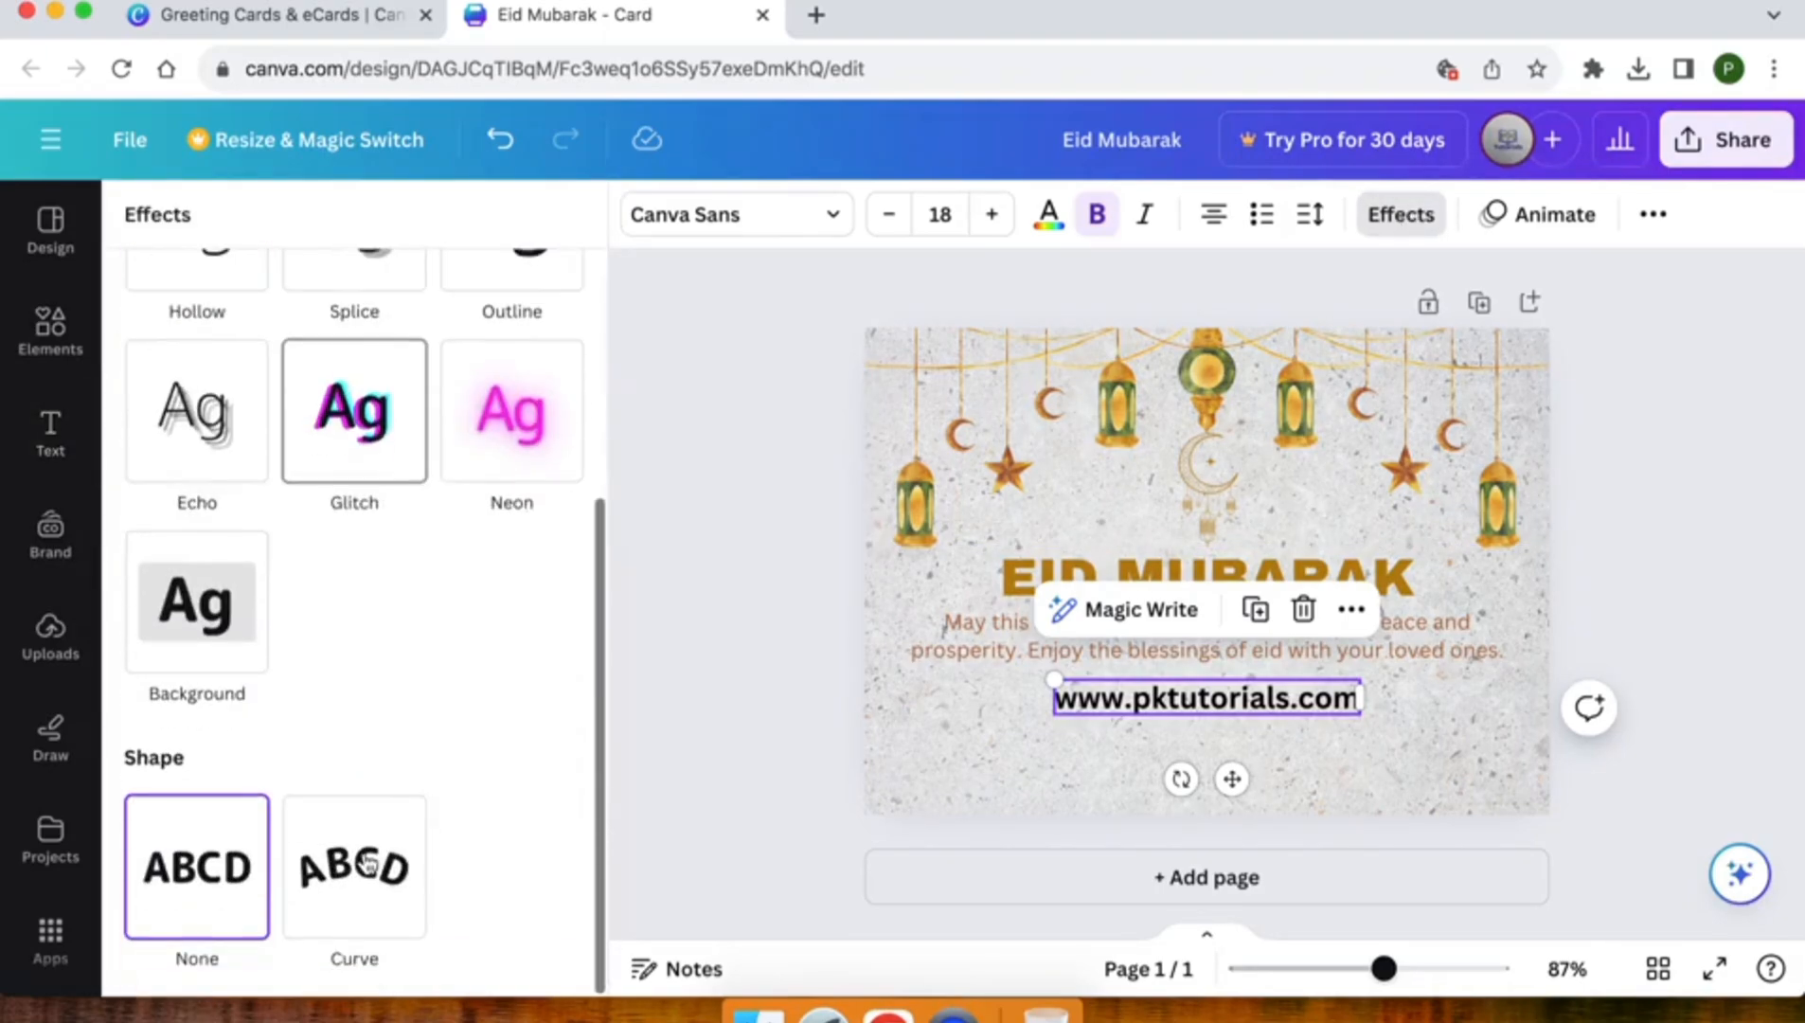
click(183, 615)
scroll(182, 616, down, 4)
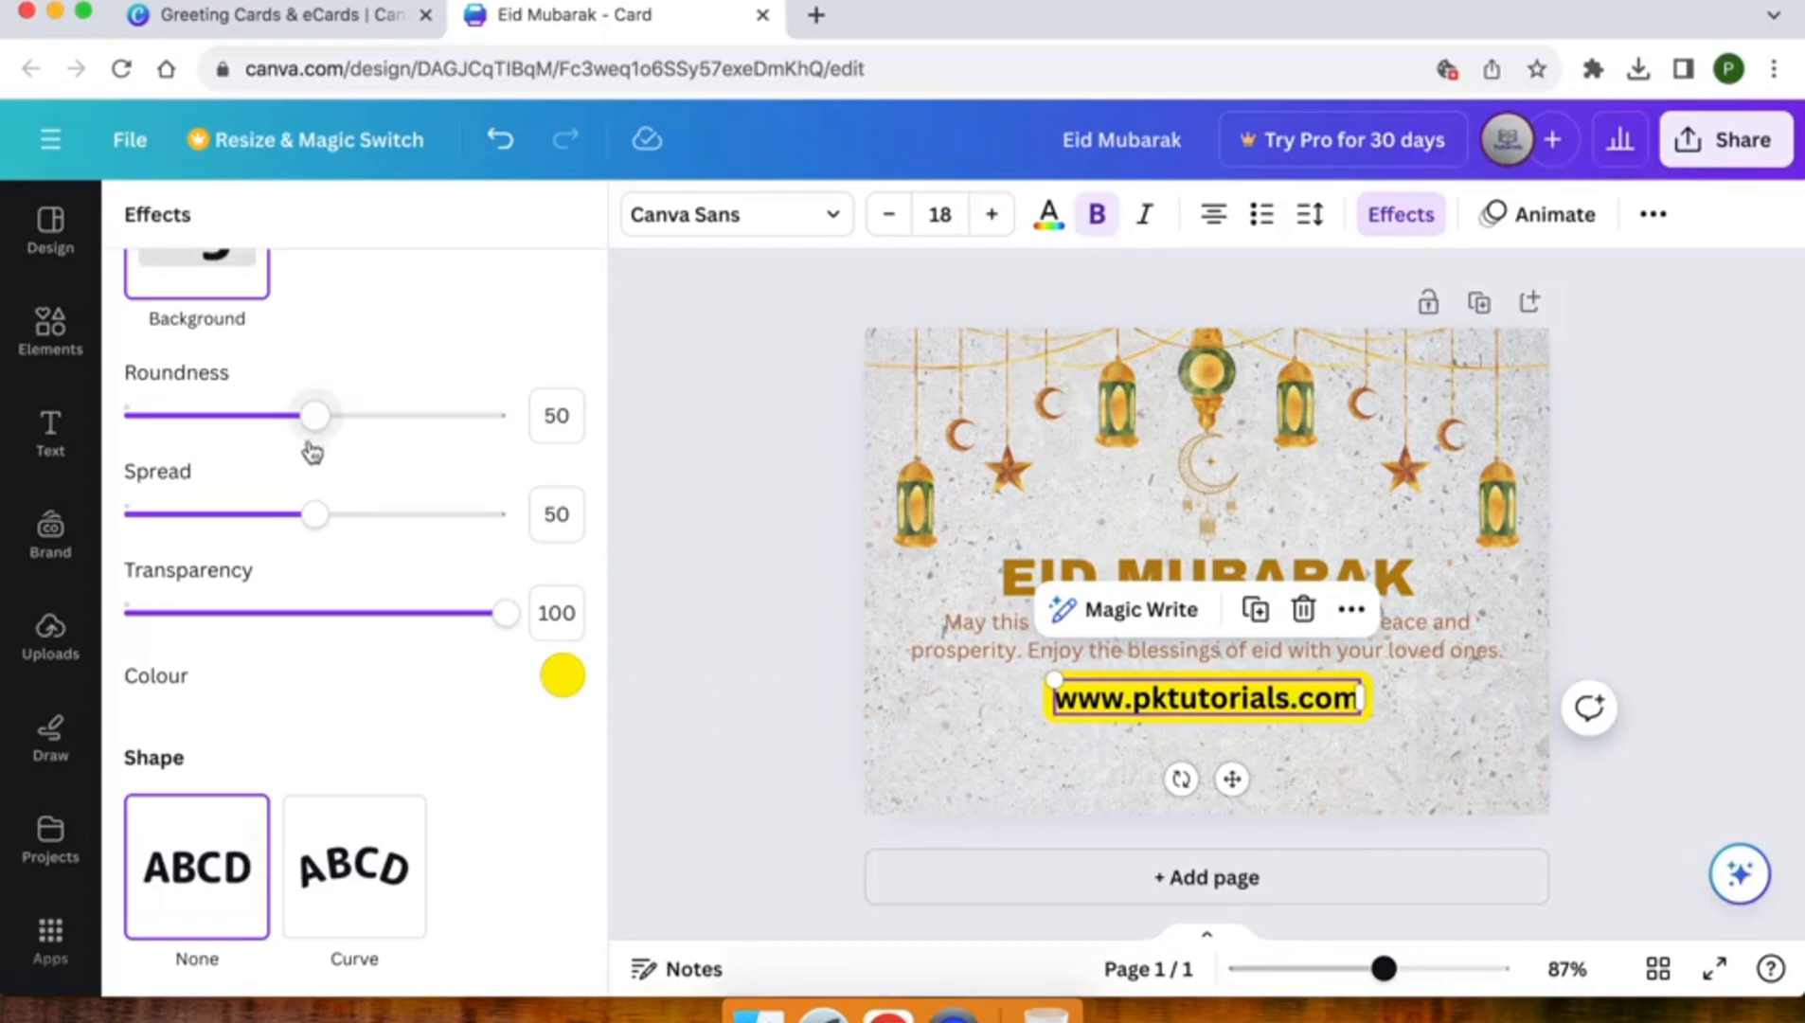
Try the reddish-brown document colour for the website address's background effect, then set it to the golden brown document colour
click(561, 675)
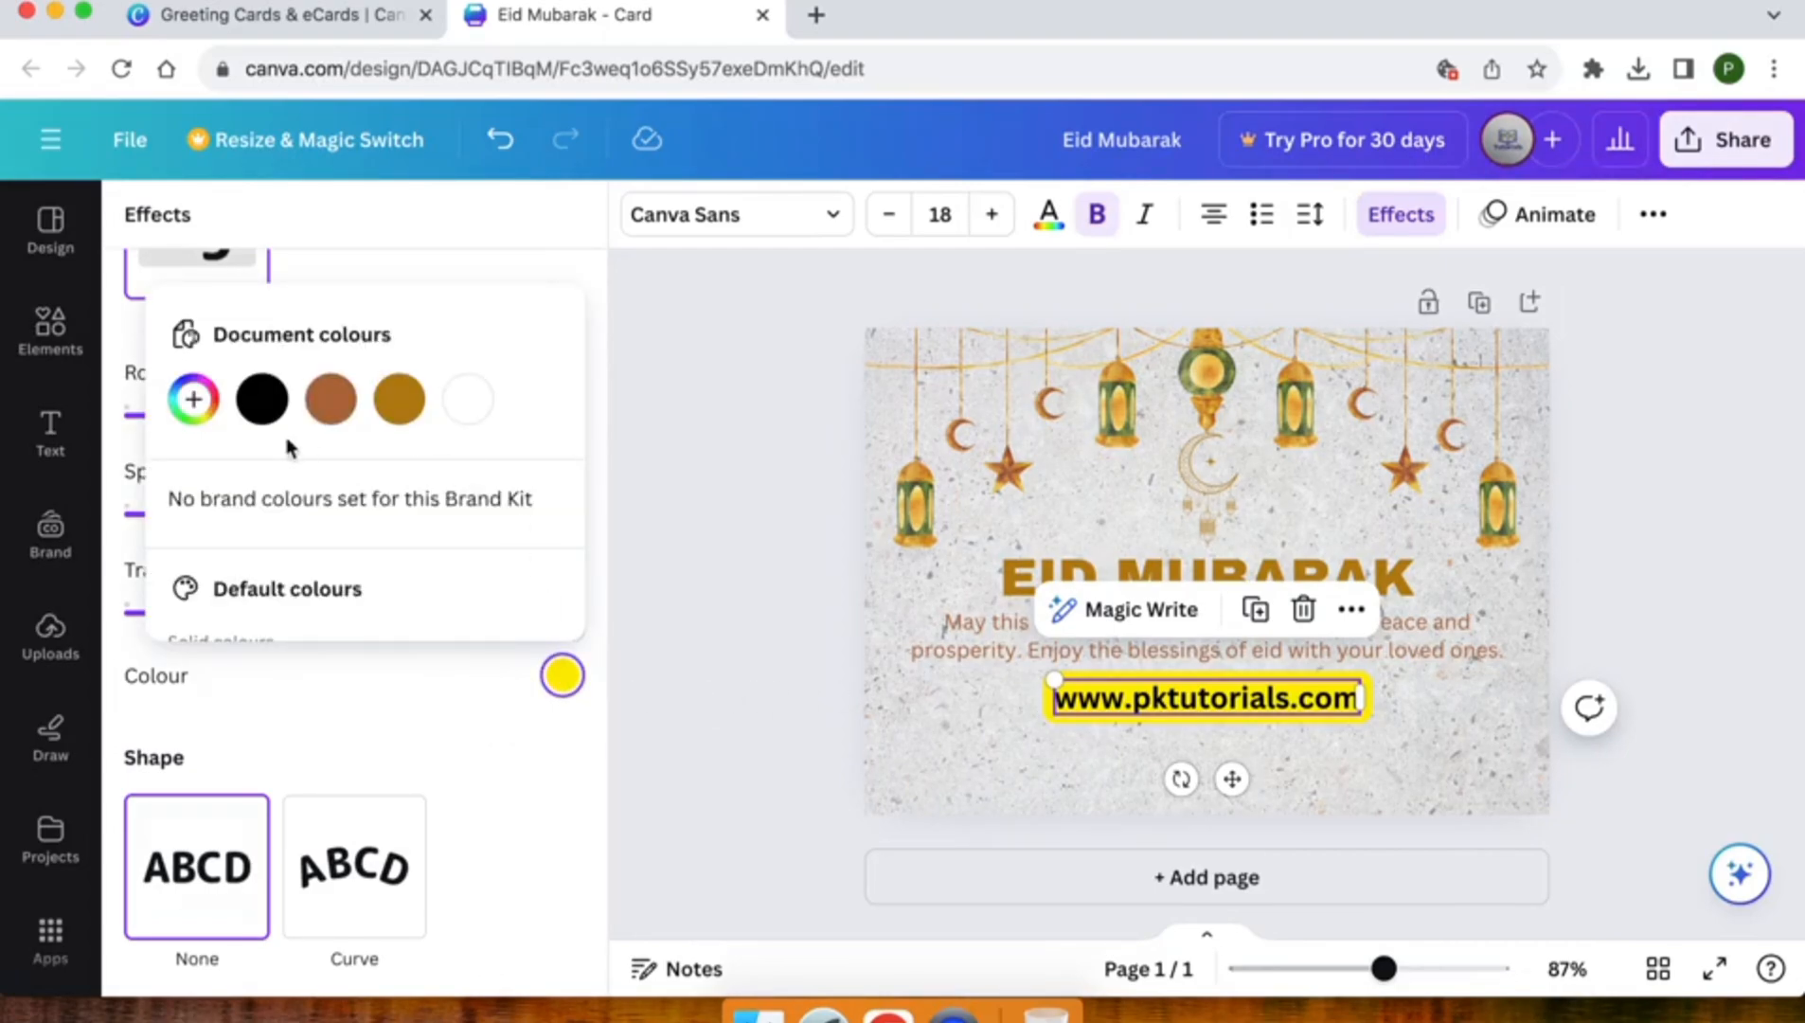
scroll(264, 447, down, 3)
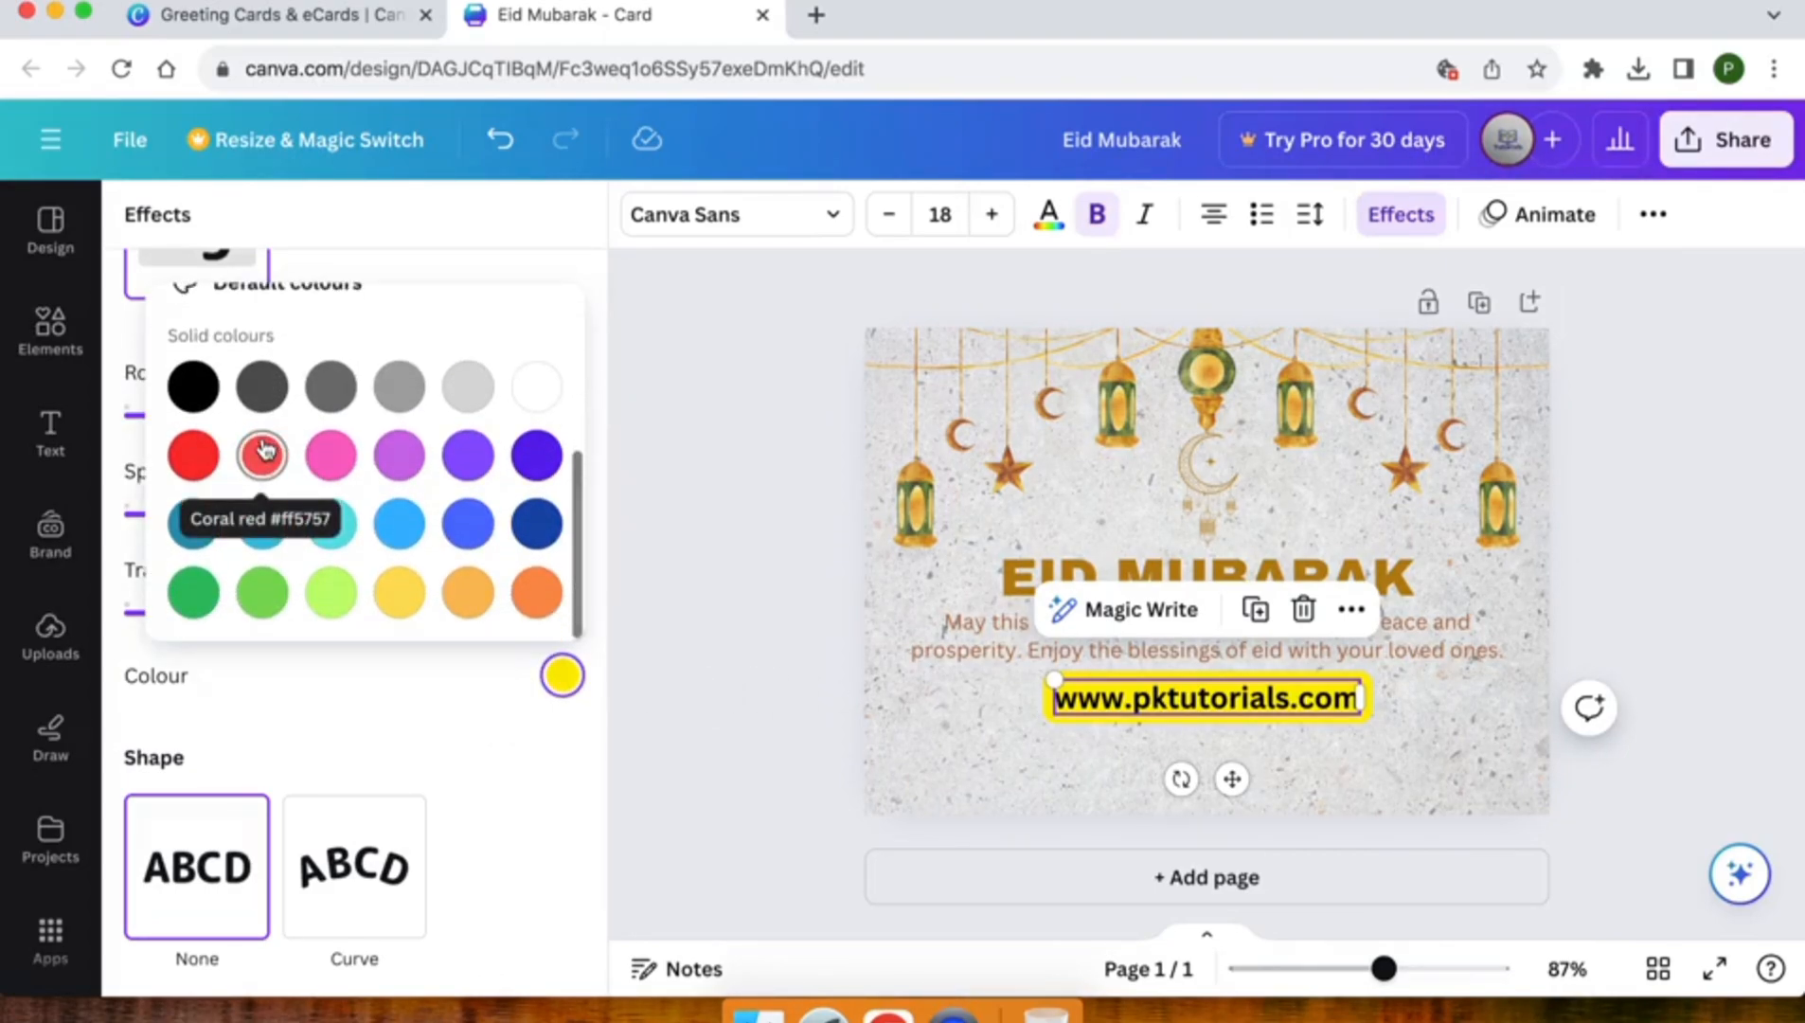
scroll(264, 447, up, 3)
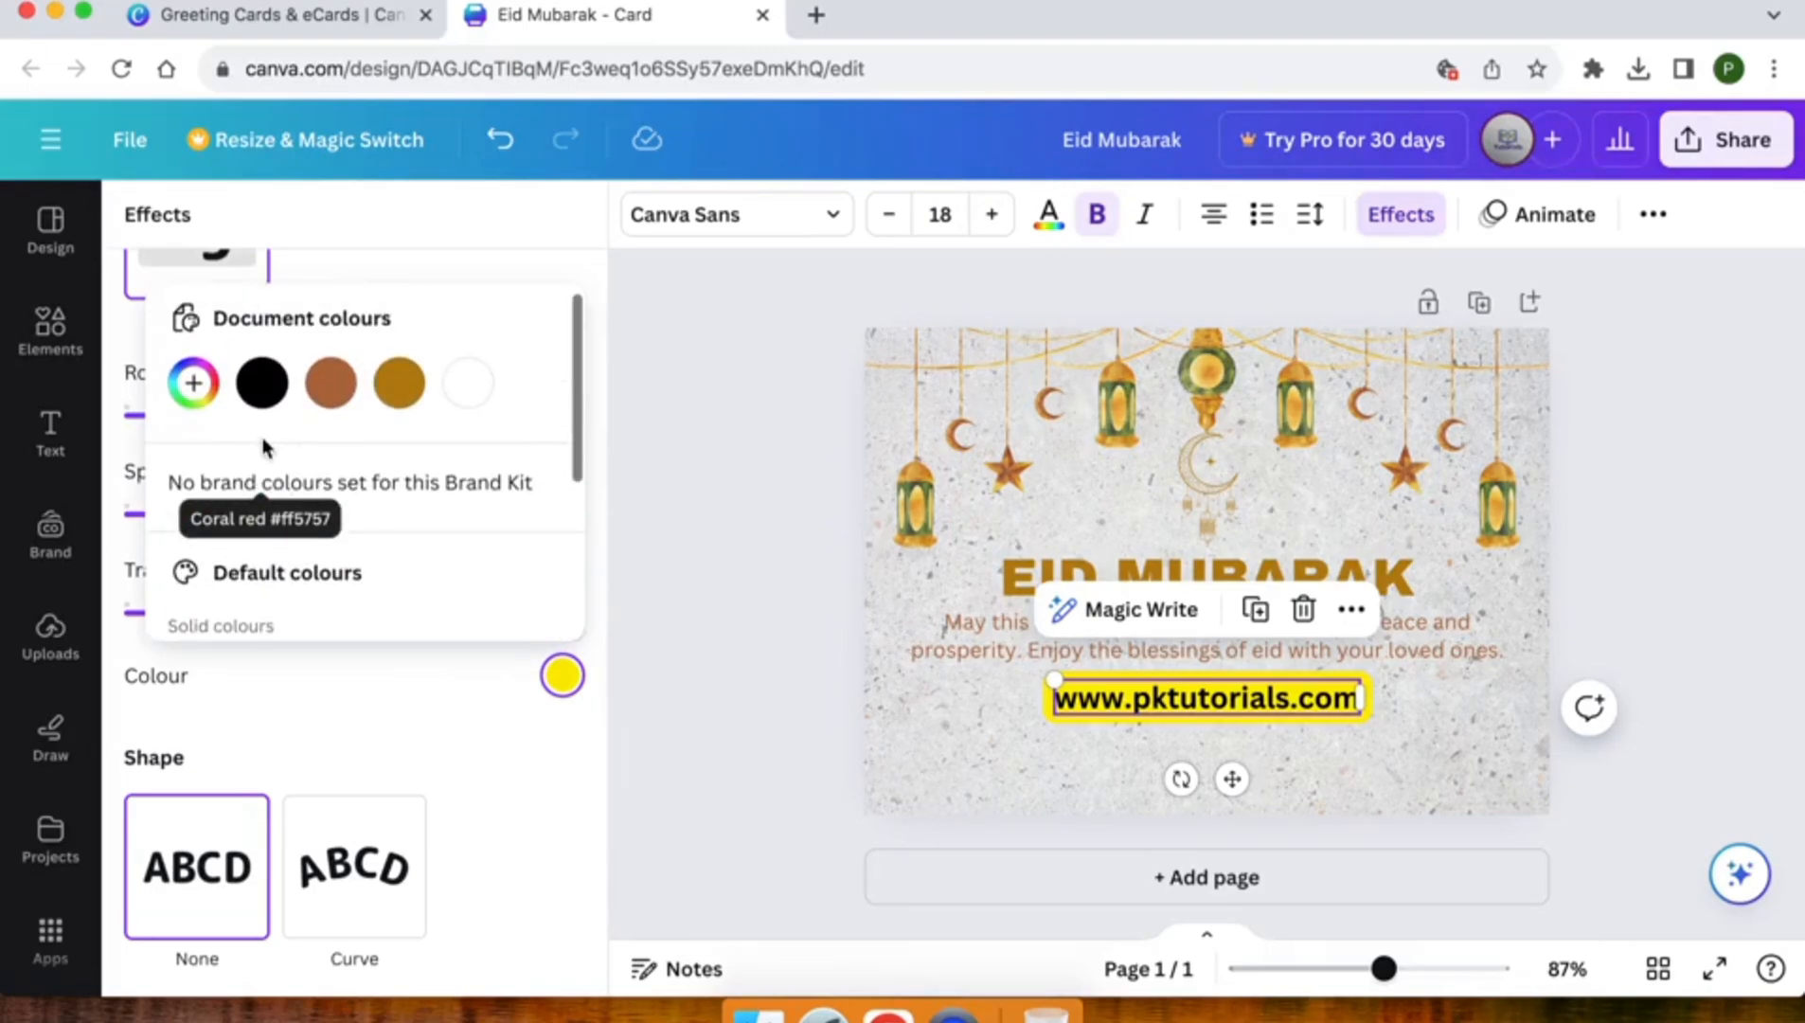
click(330, 384)
click(400, 383)
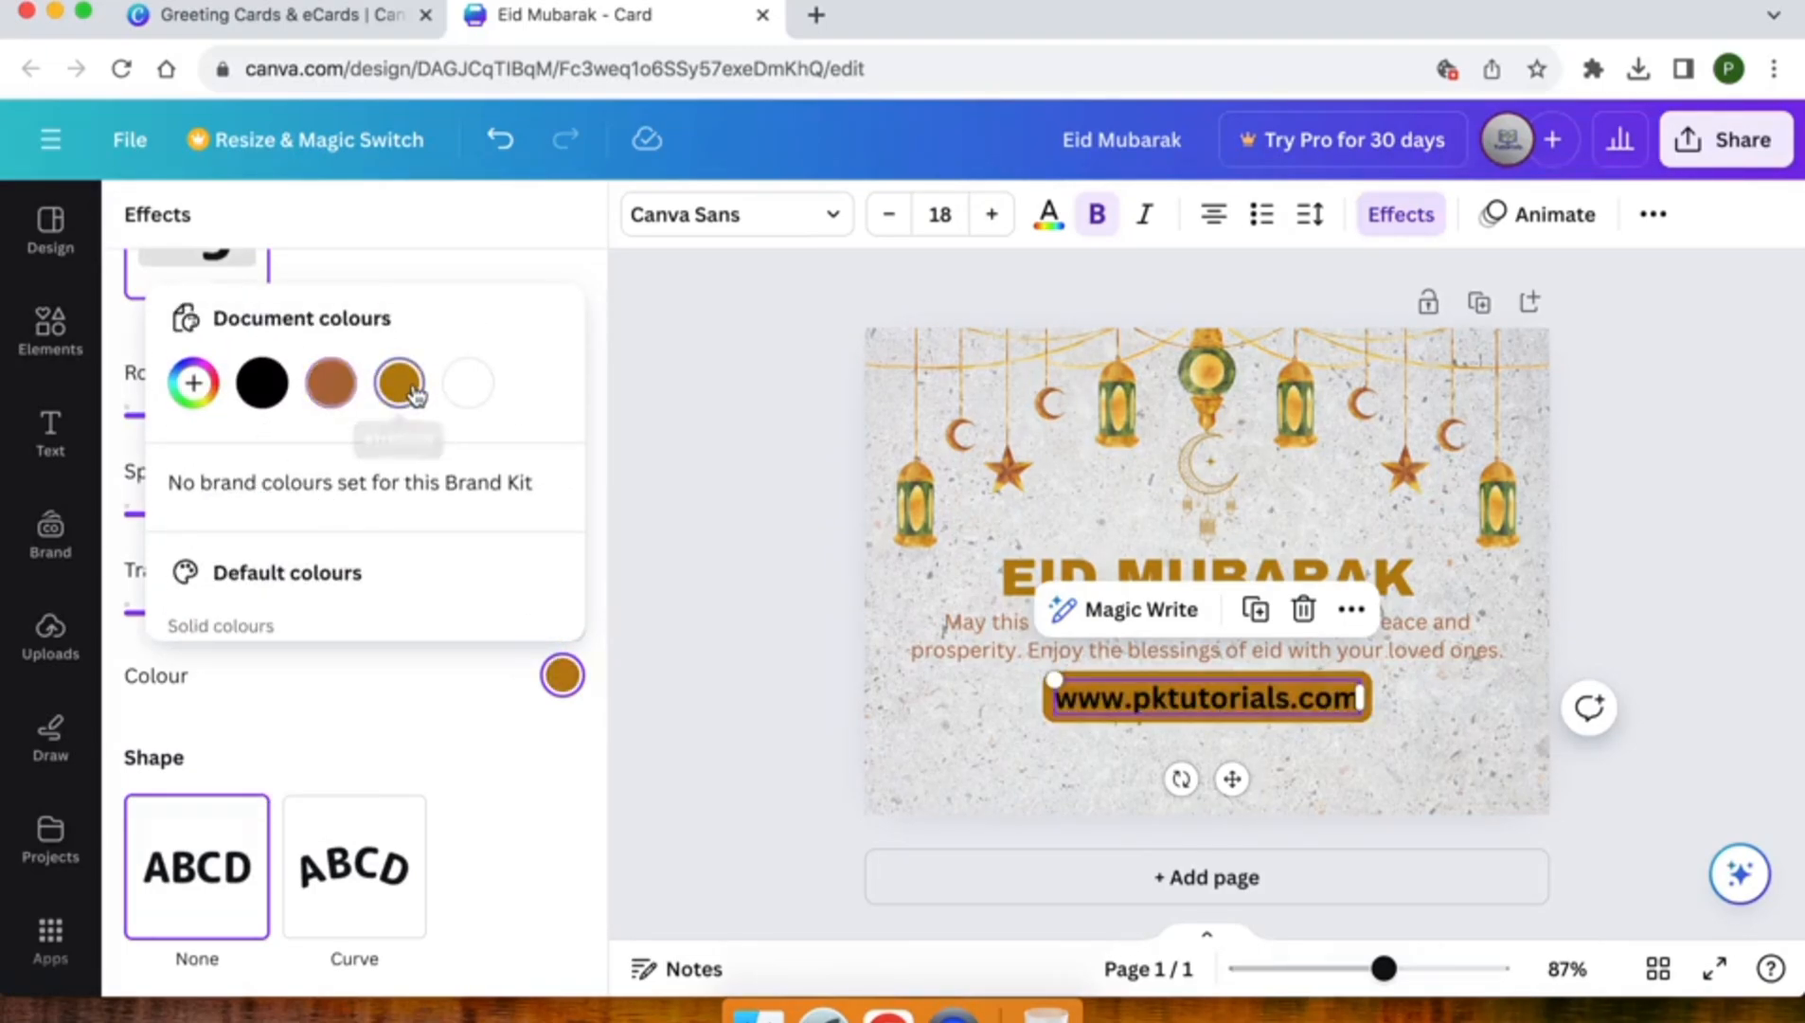
click(764, 465)
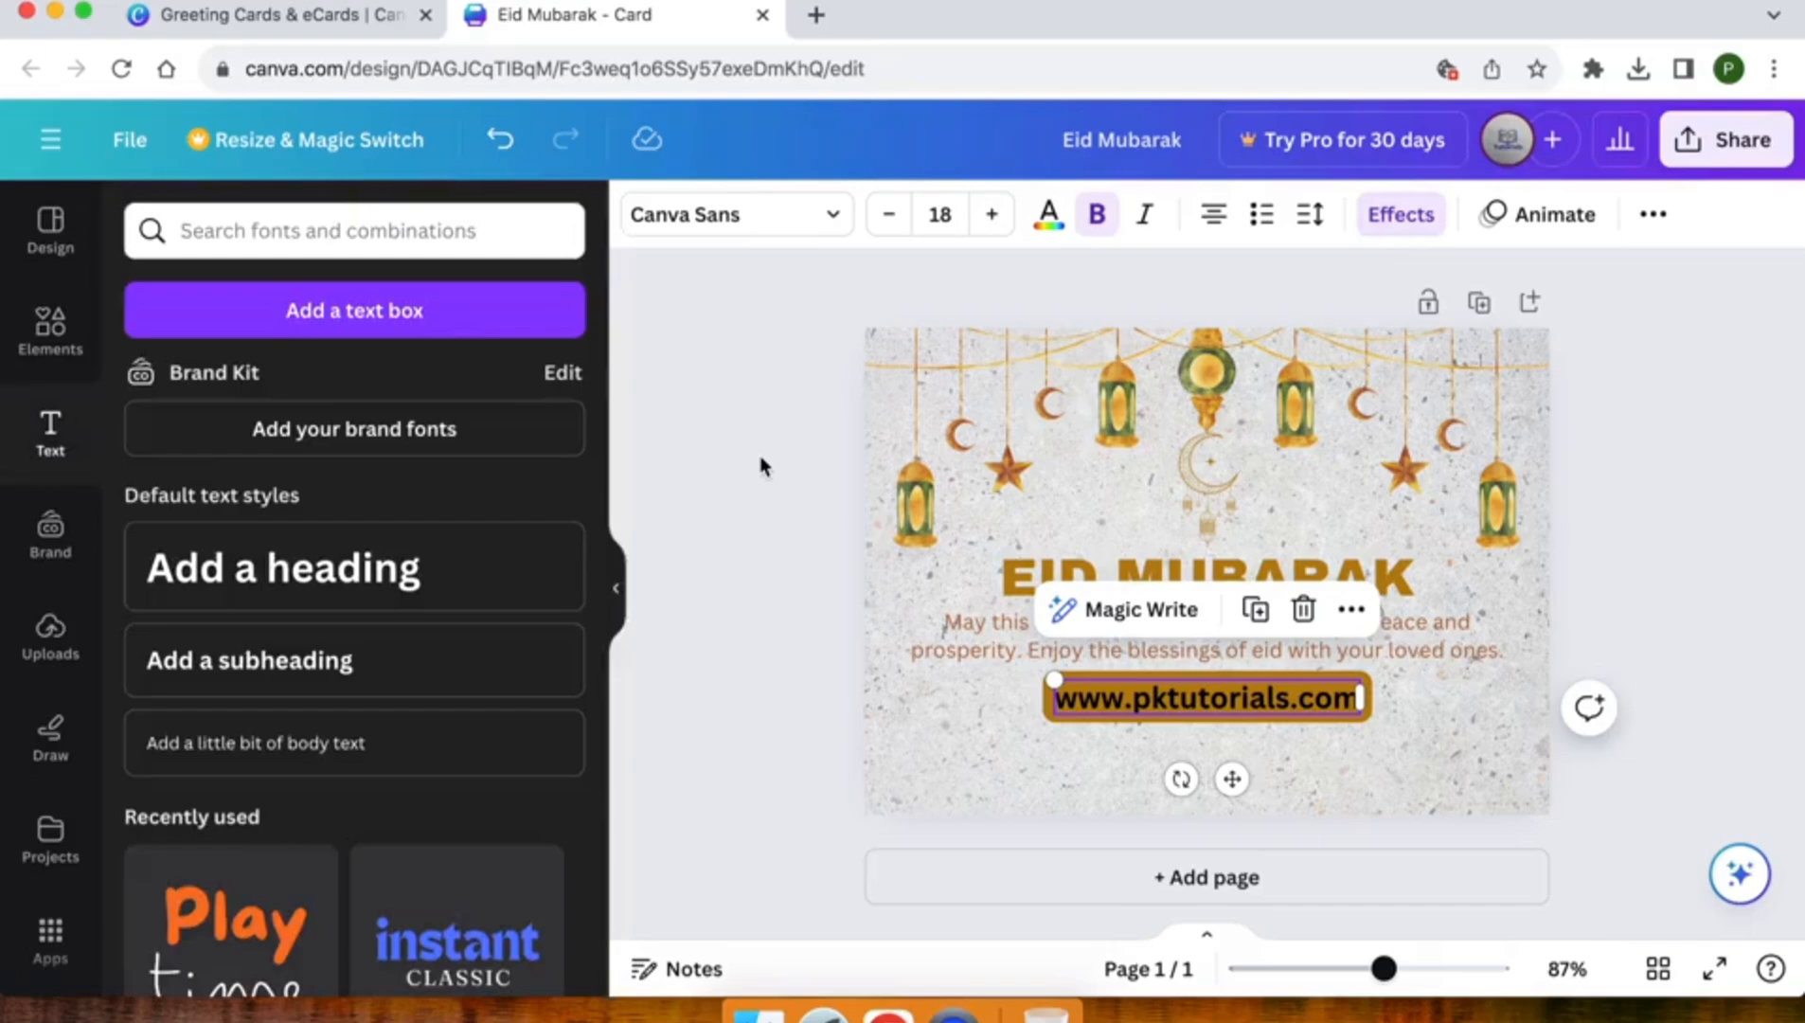
Set the website address's text colour to white (#ffffff)
click(1051, 220)
click(474, 386)
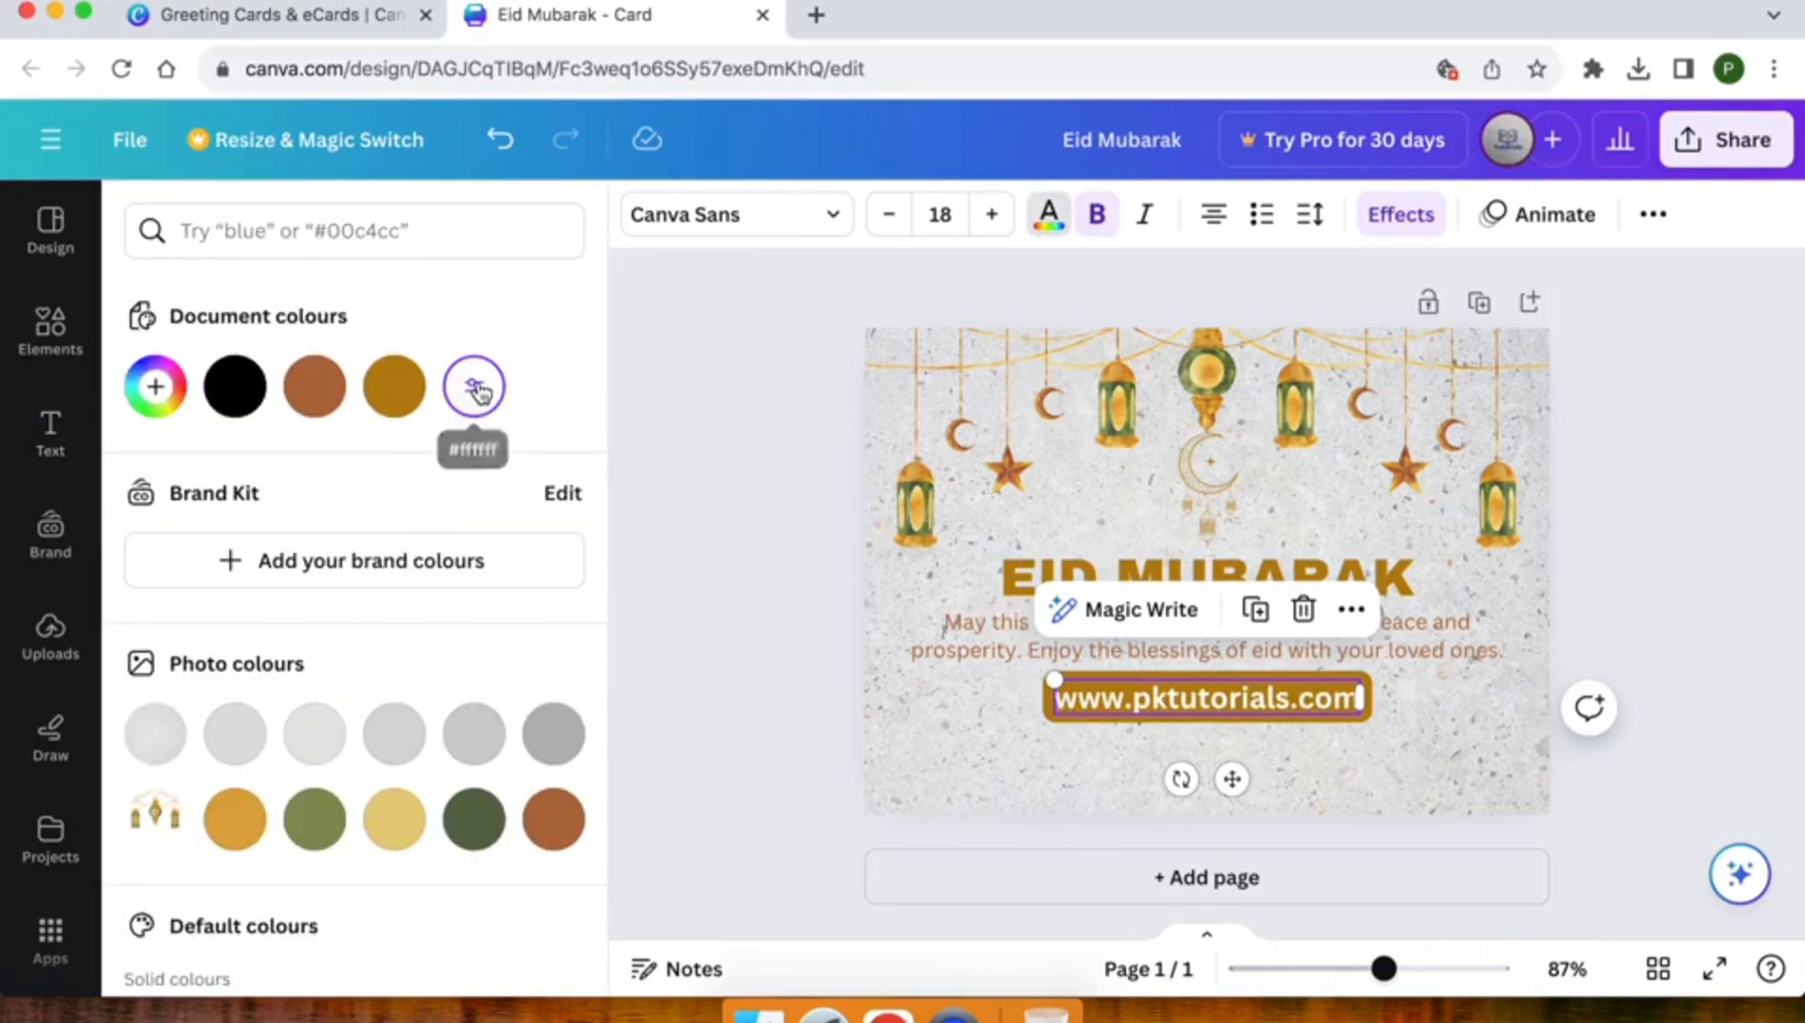
click(750, 617)
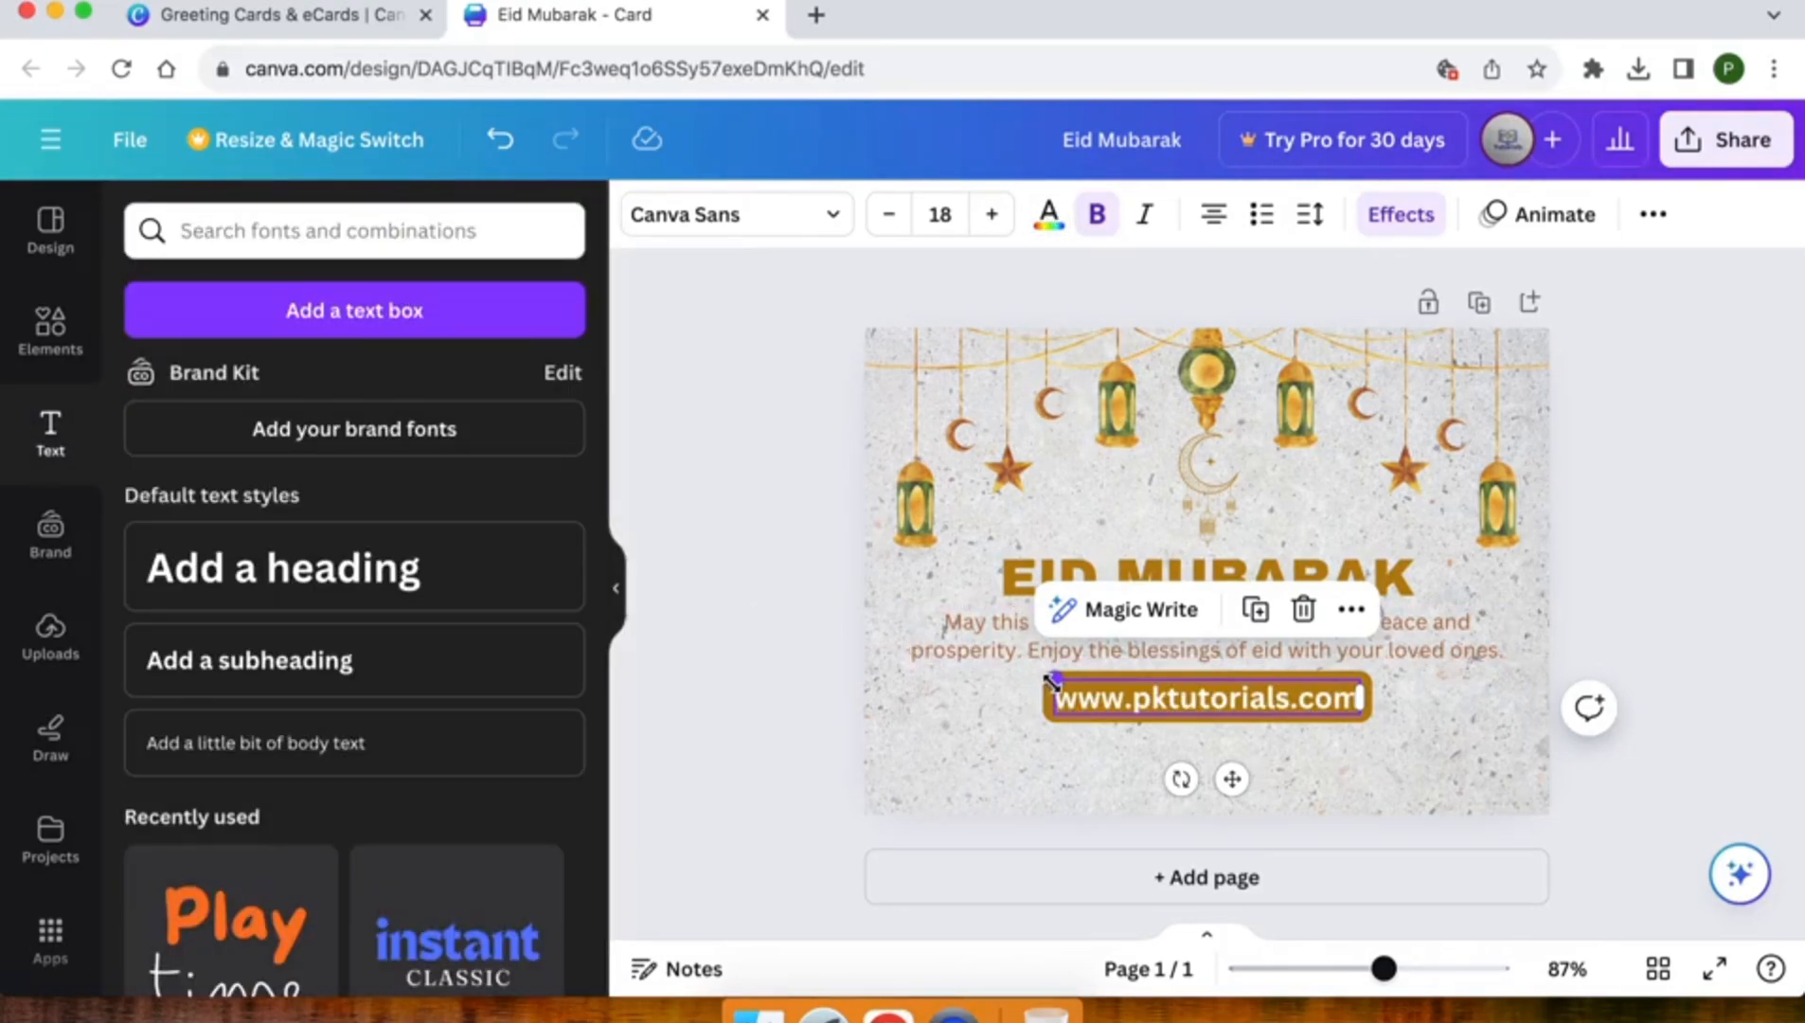
Shrink the website address to a font size of 10.8 and centre it below the greeting message
drag(1063, 680, 1176, 694)
drag(1293, 778, 1218, 772)
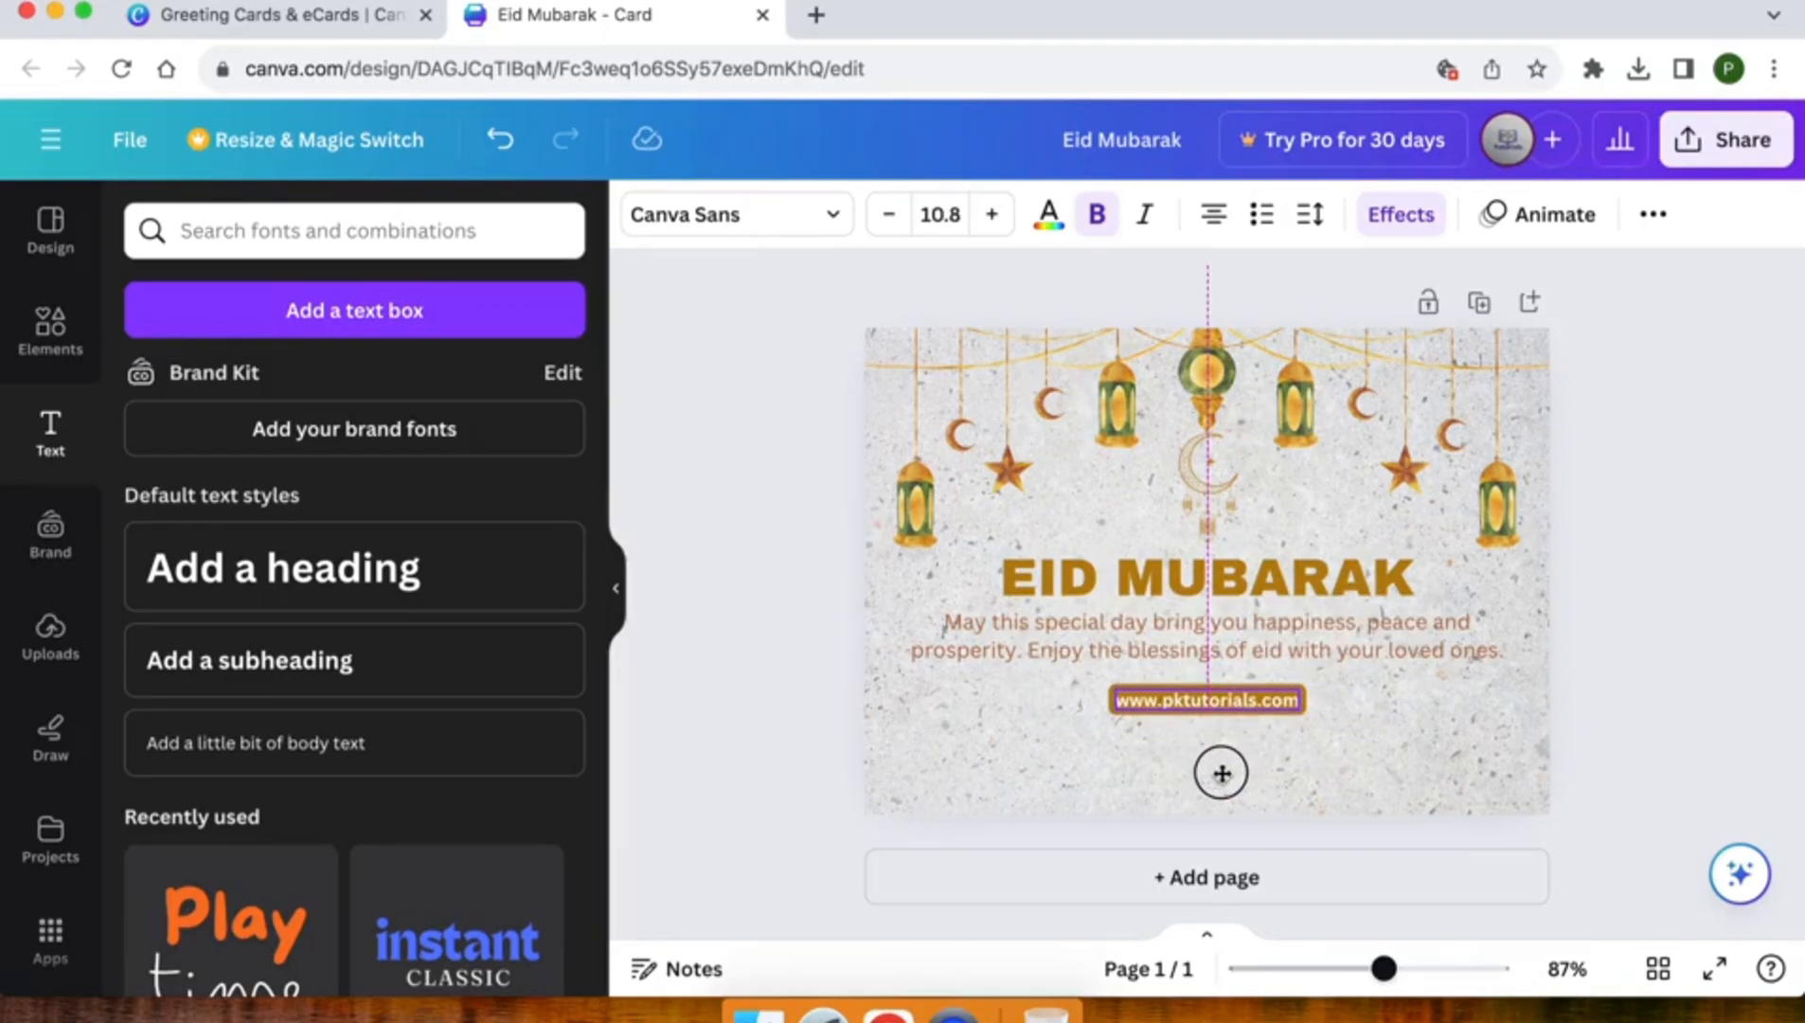
click(760, 689)
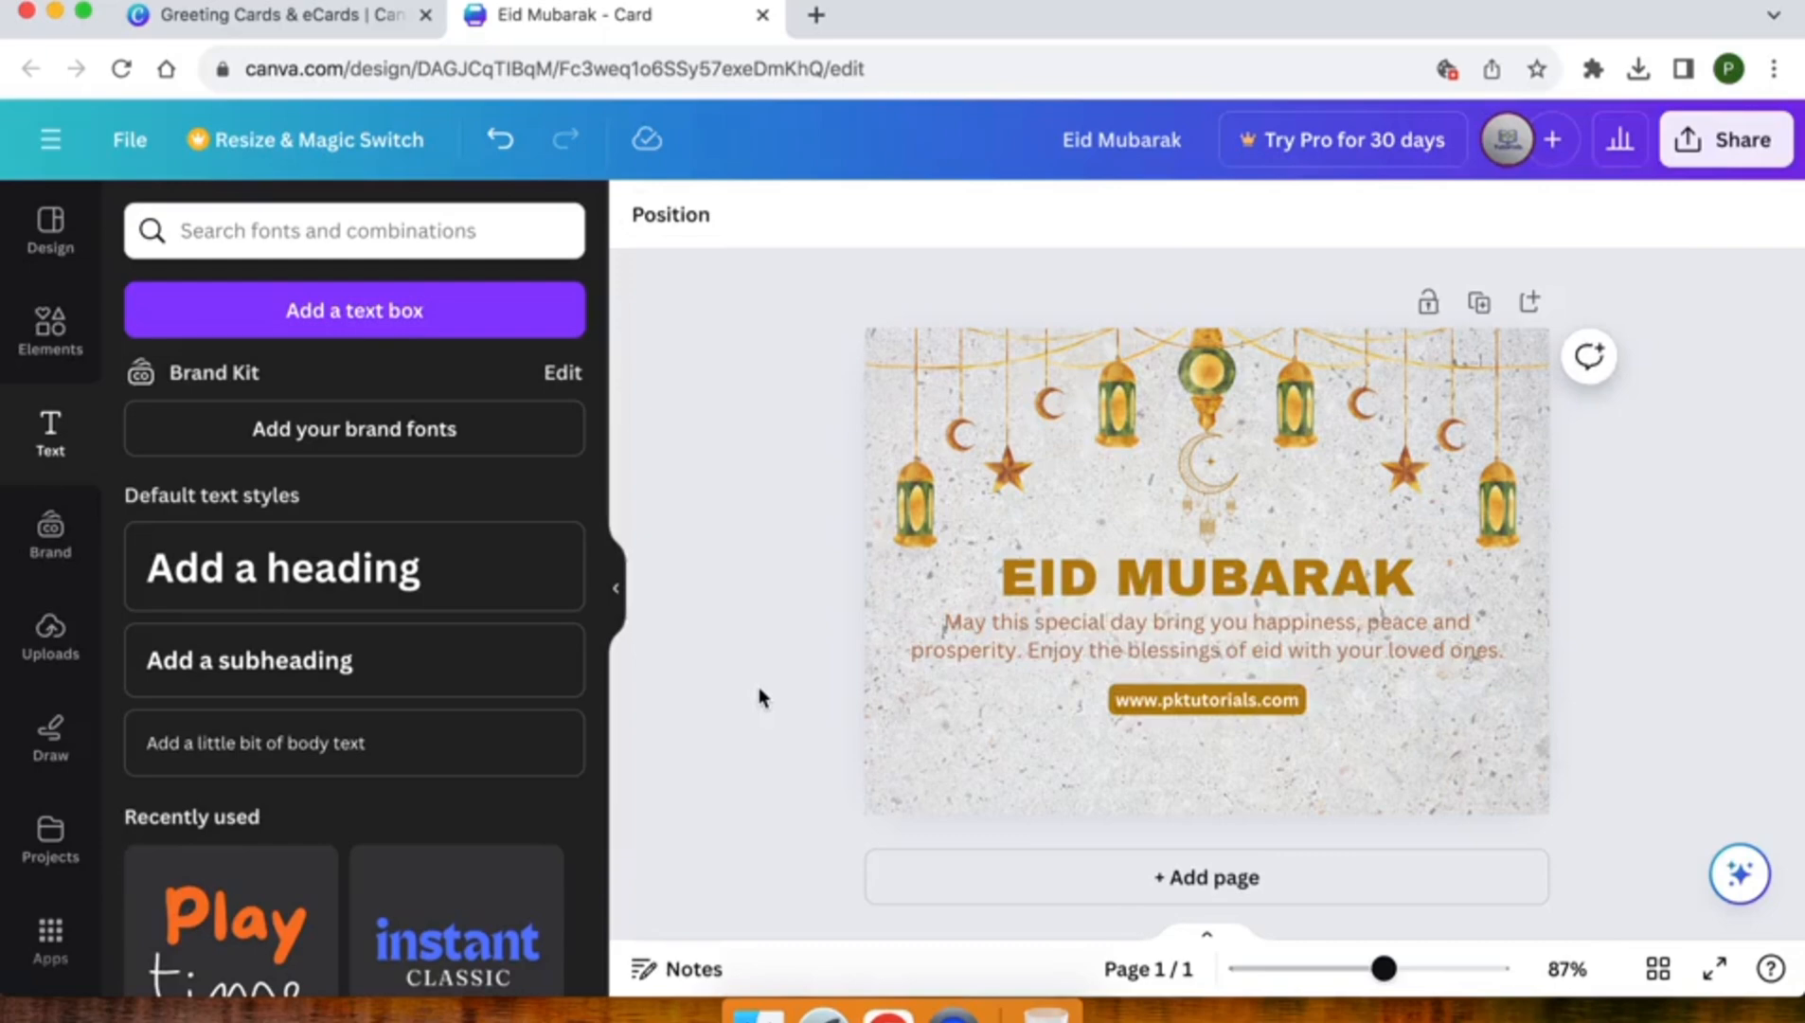
Select the heading, greeting message and website address together and move them slightly lower on the card, keeping them centred
click(1059, 573)
shift+click(1103, 648)
shift+click(1130, 705)
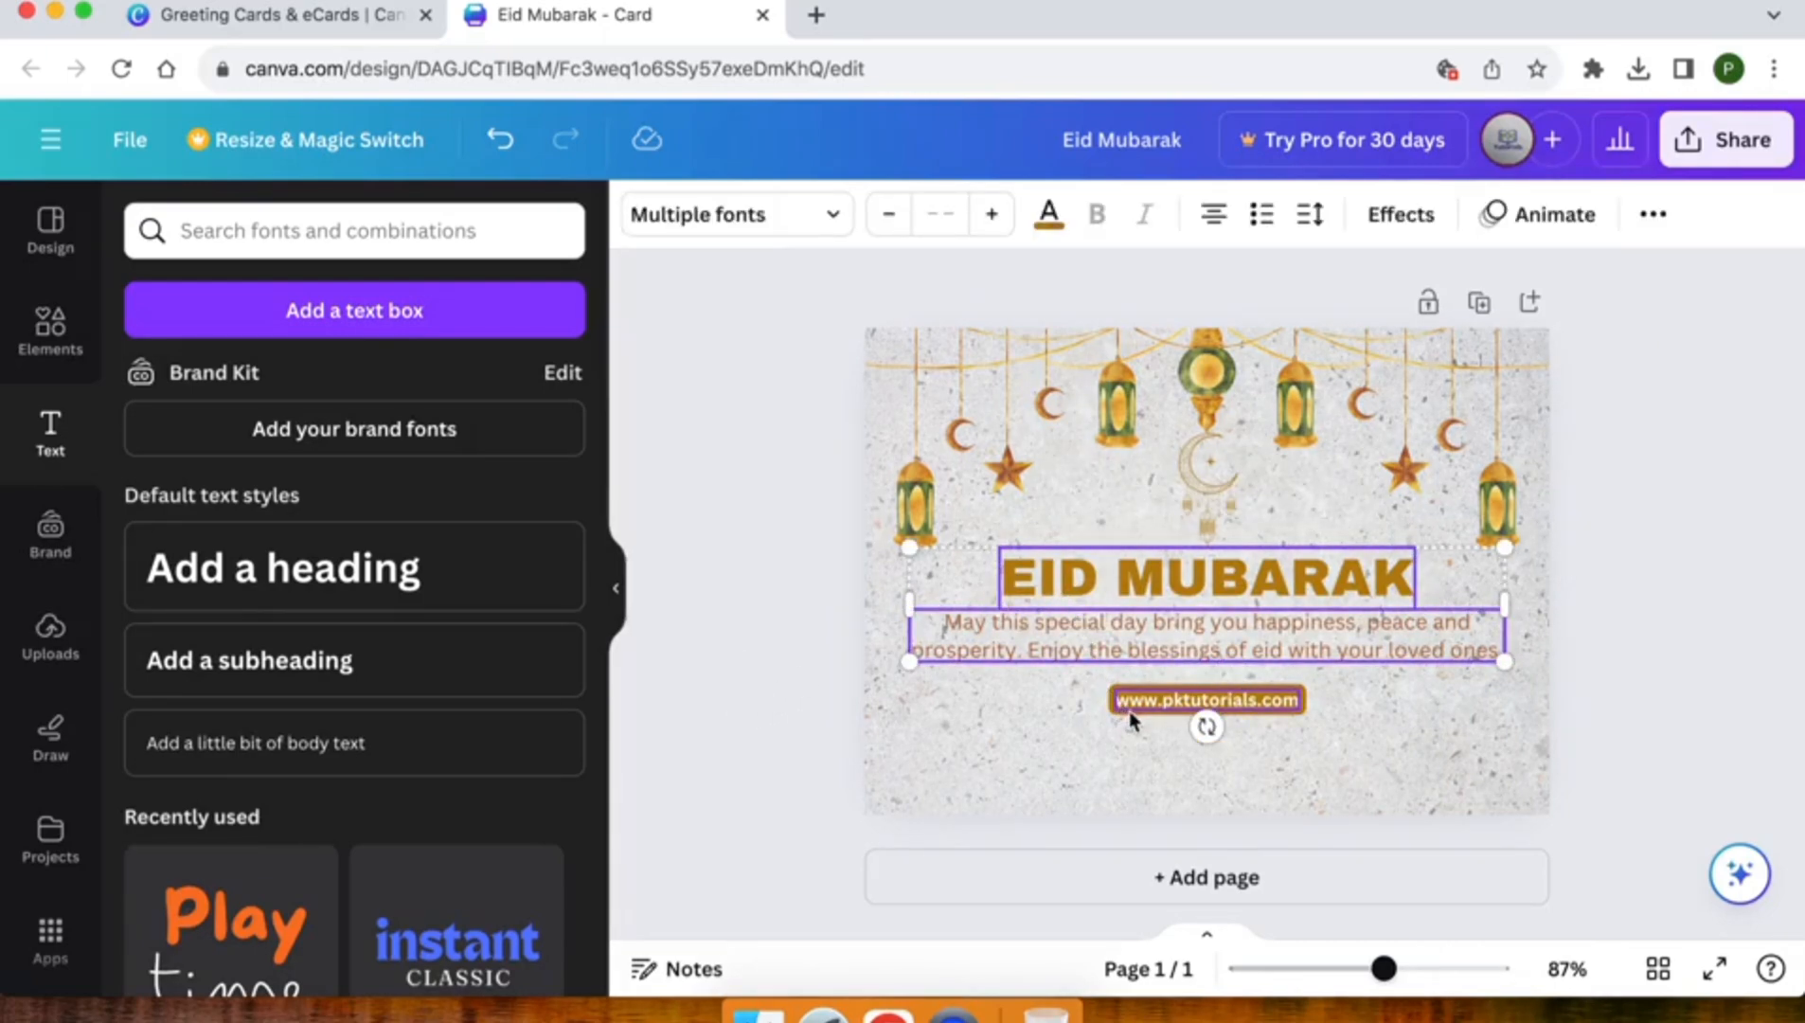
drag(1217, 631, 1217, 656)
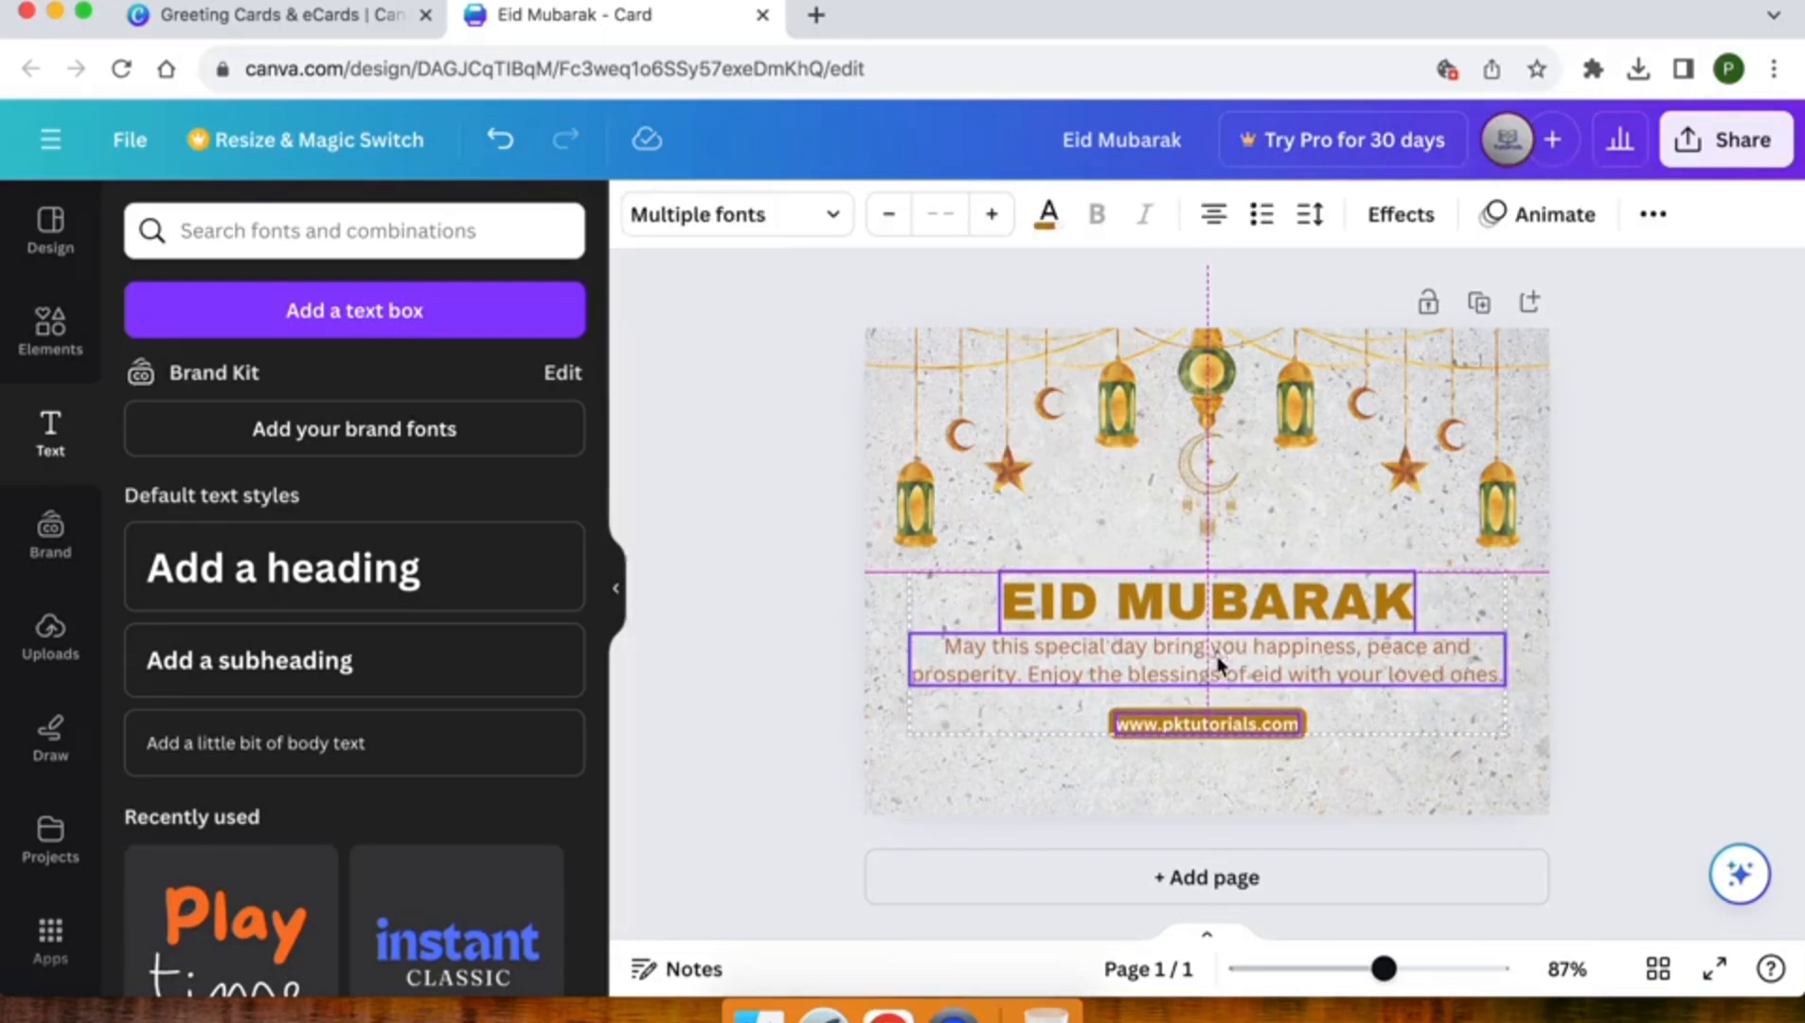
click(710, 677)
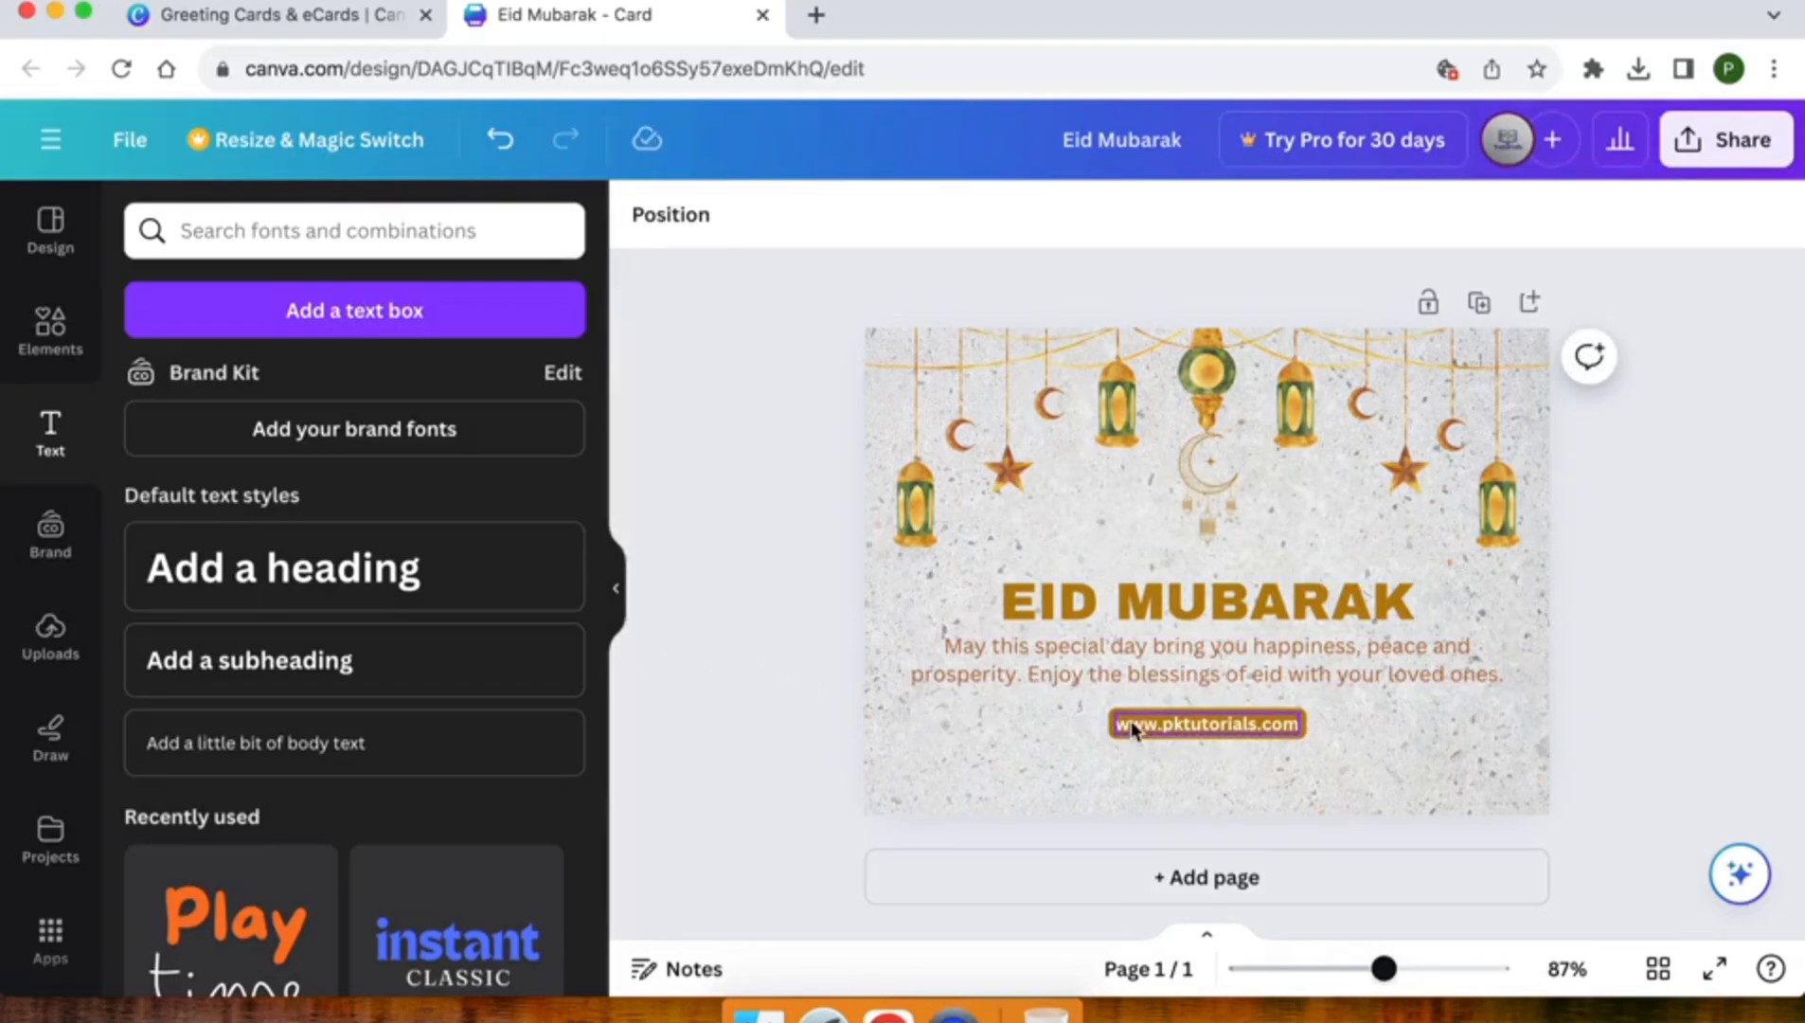
Move the greeting message slightly down to leave a gap below the EID MUBARAK heading
click(1167, 669)
drag(1189, 665, 1189, 677)
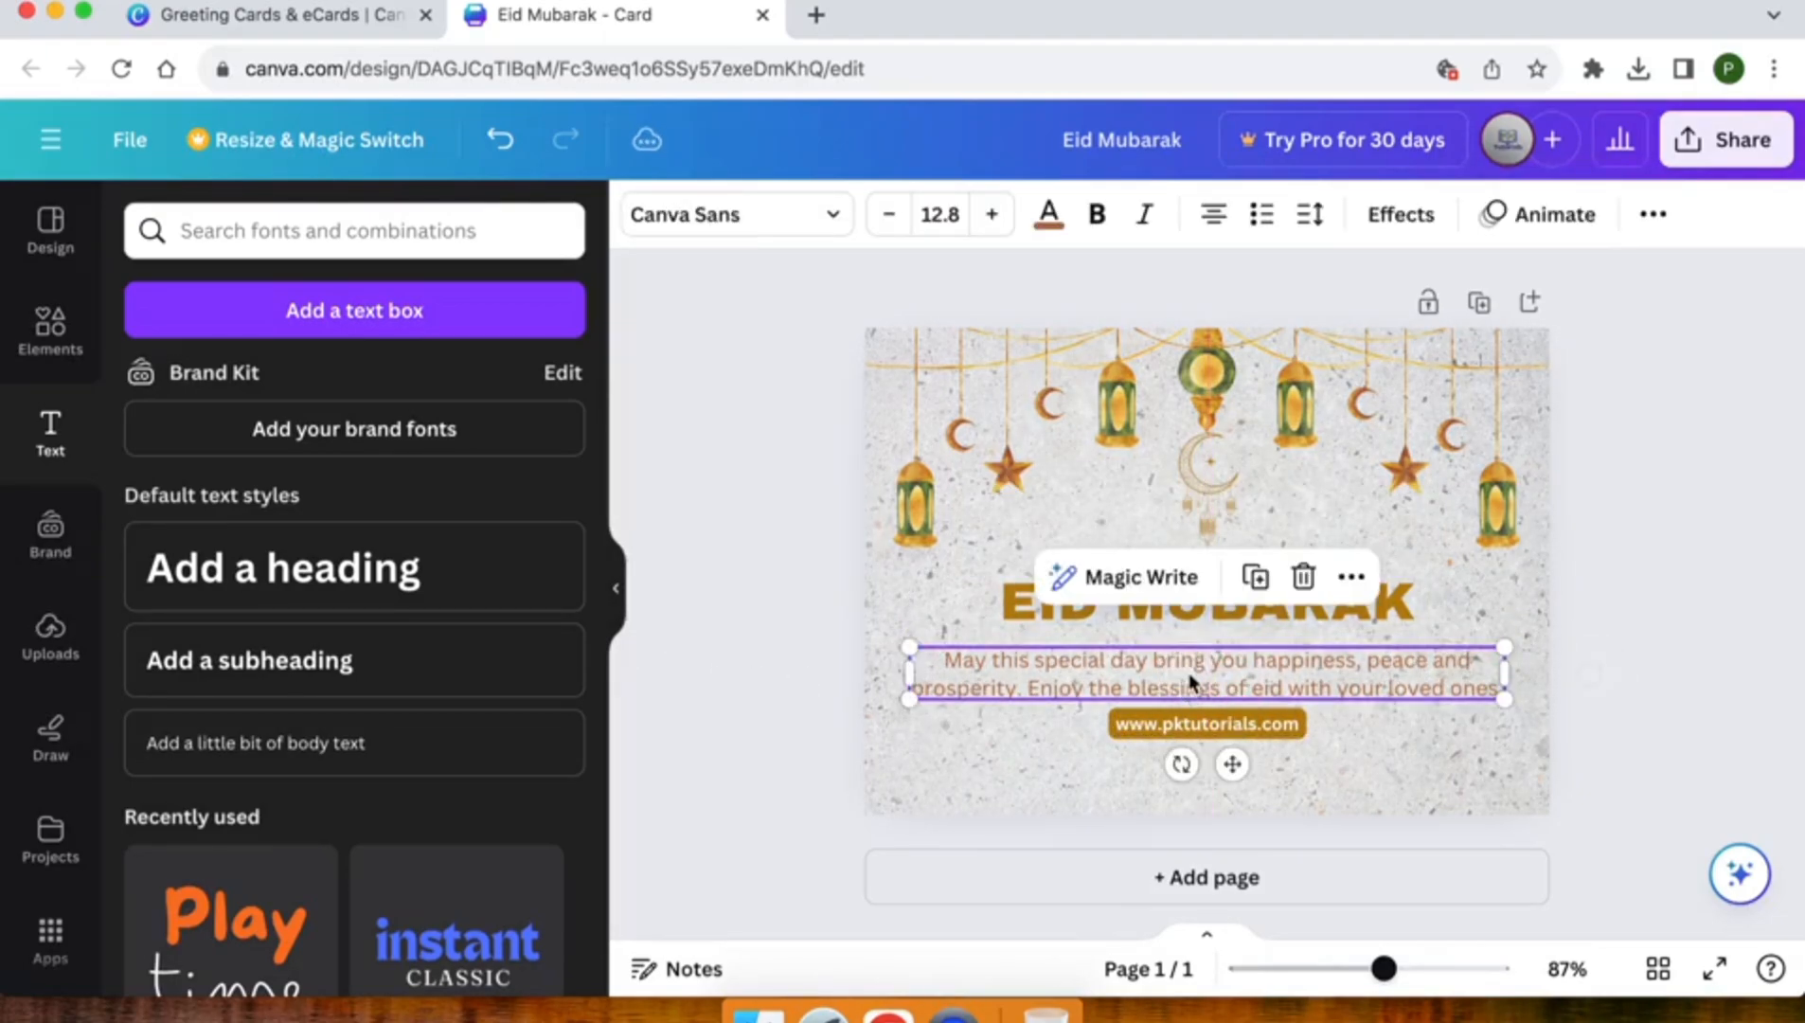
click(757, 614)
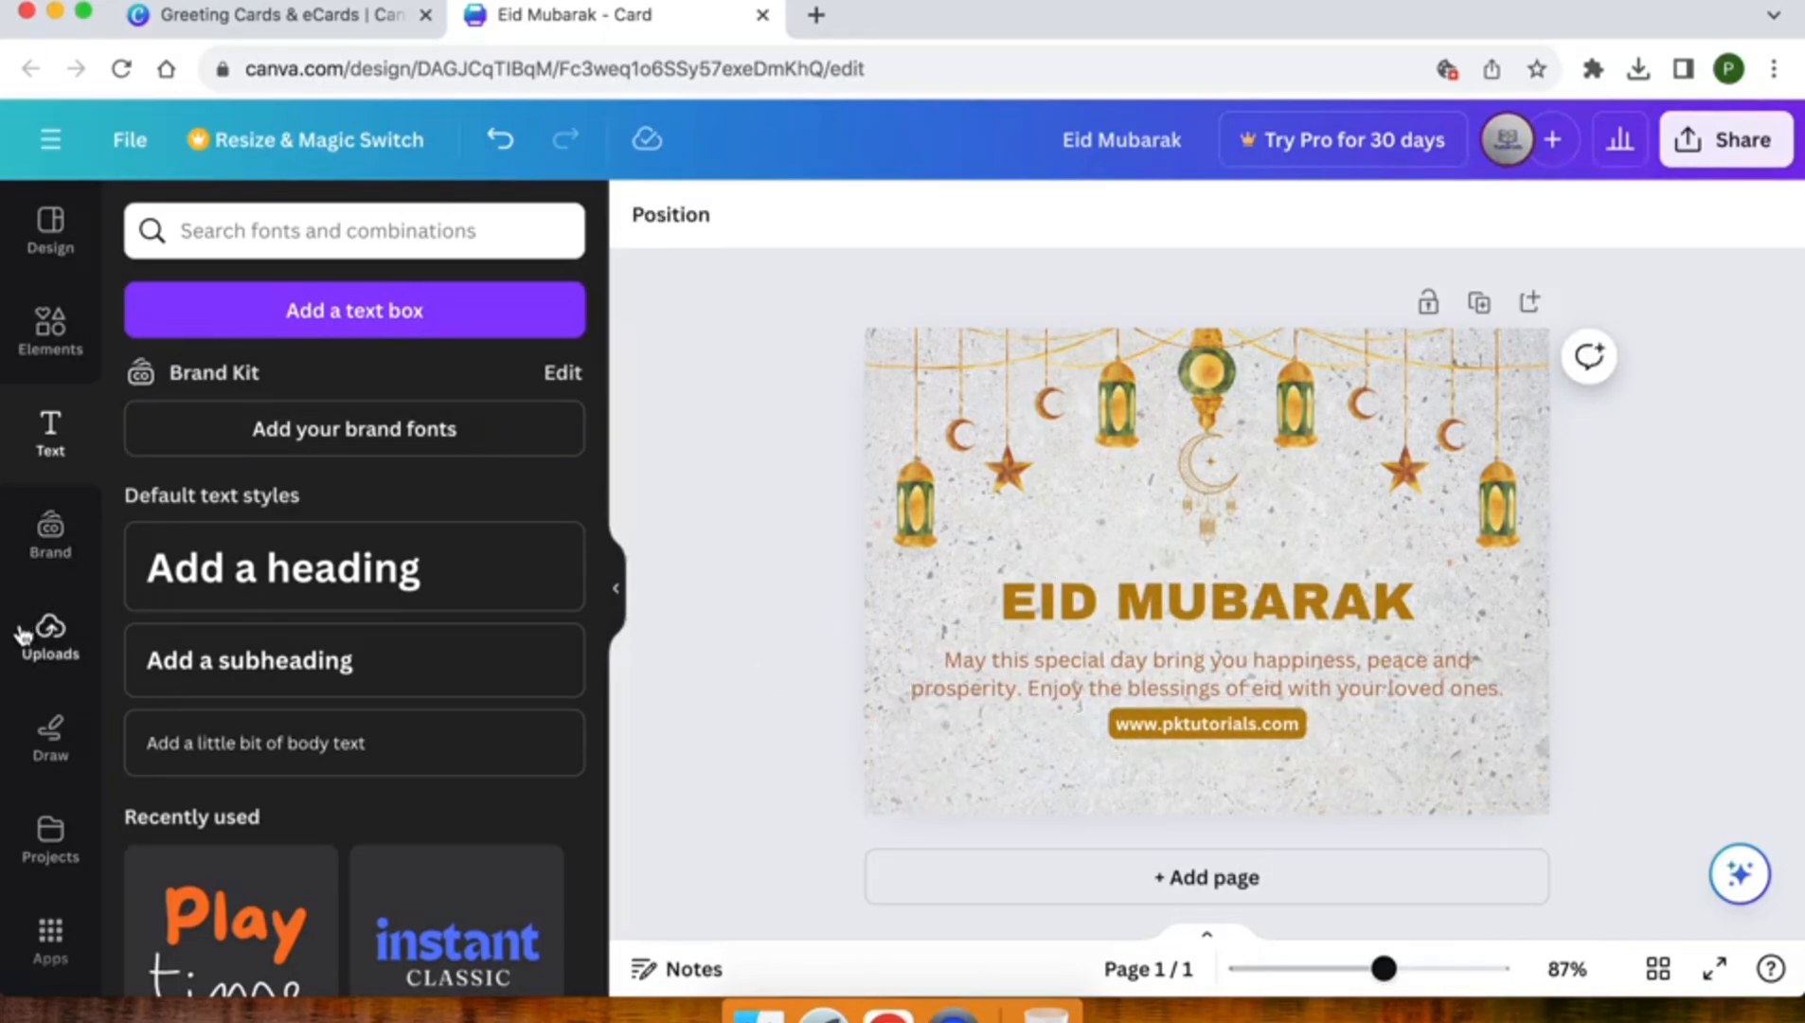
Search the graphics elements for "border" and look through the results
click(41, 351)
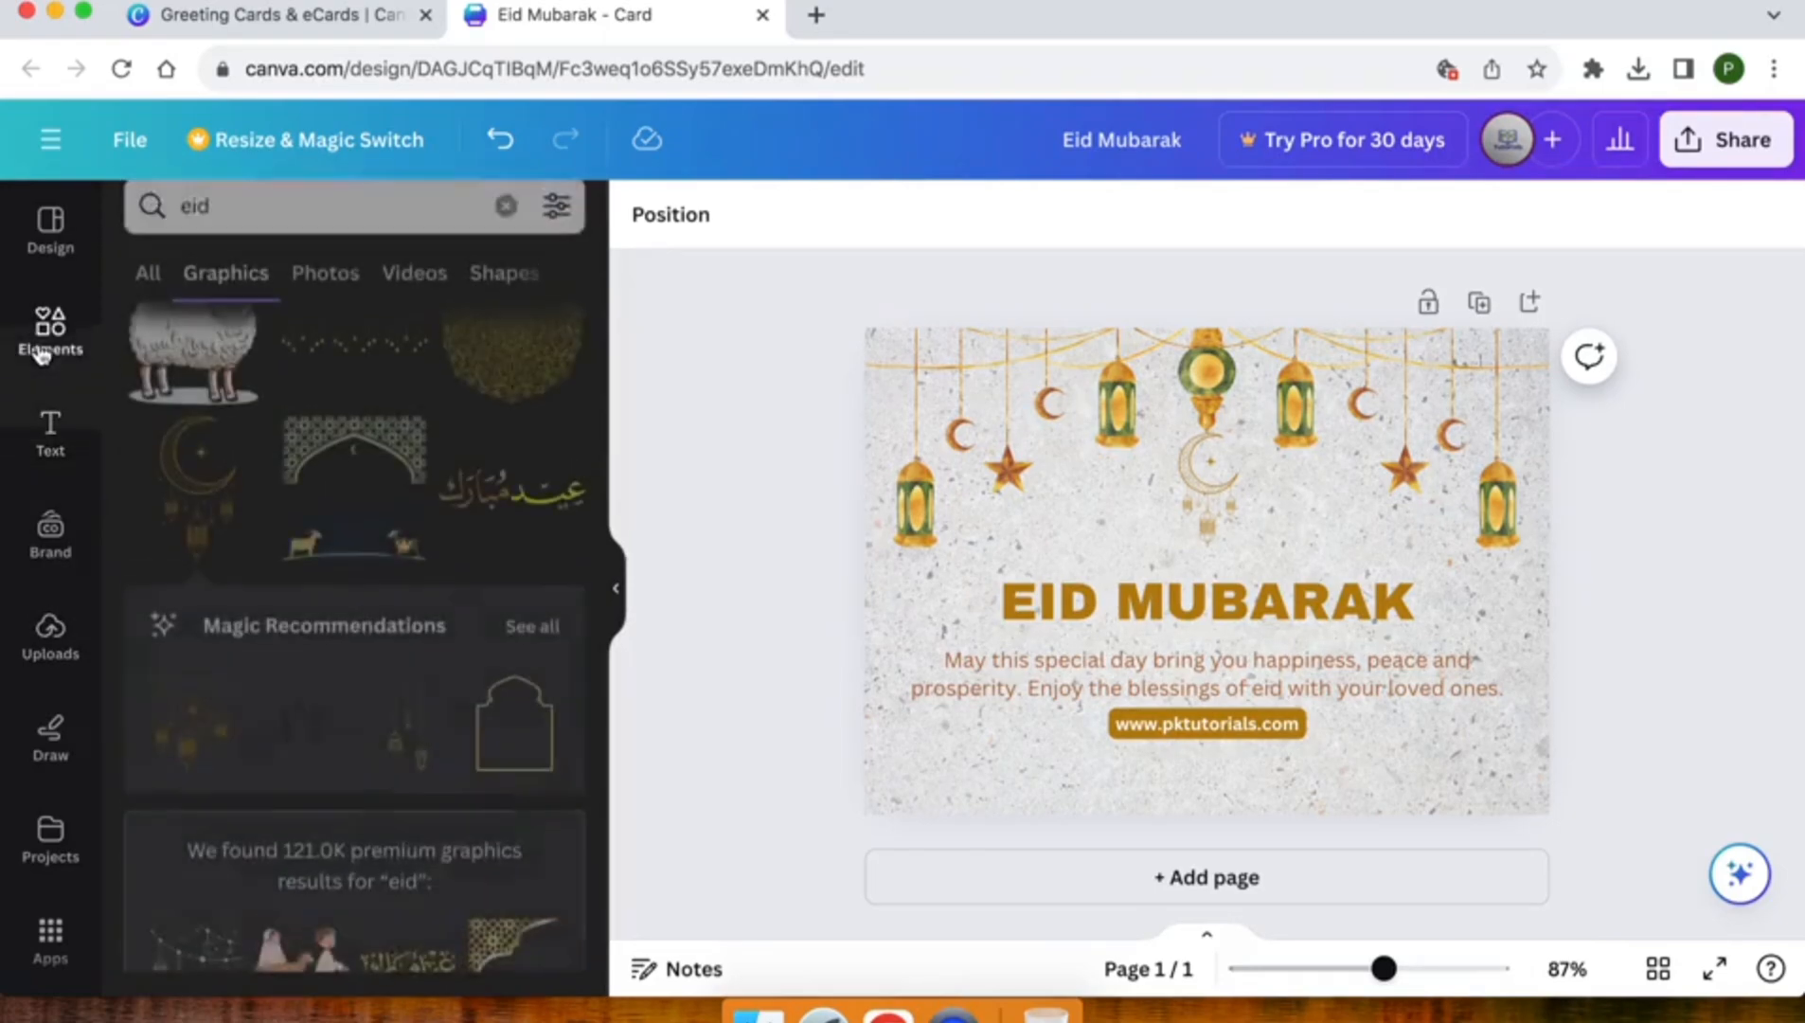
double_click(233, 234)
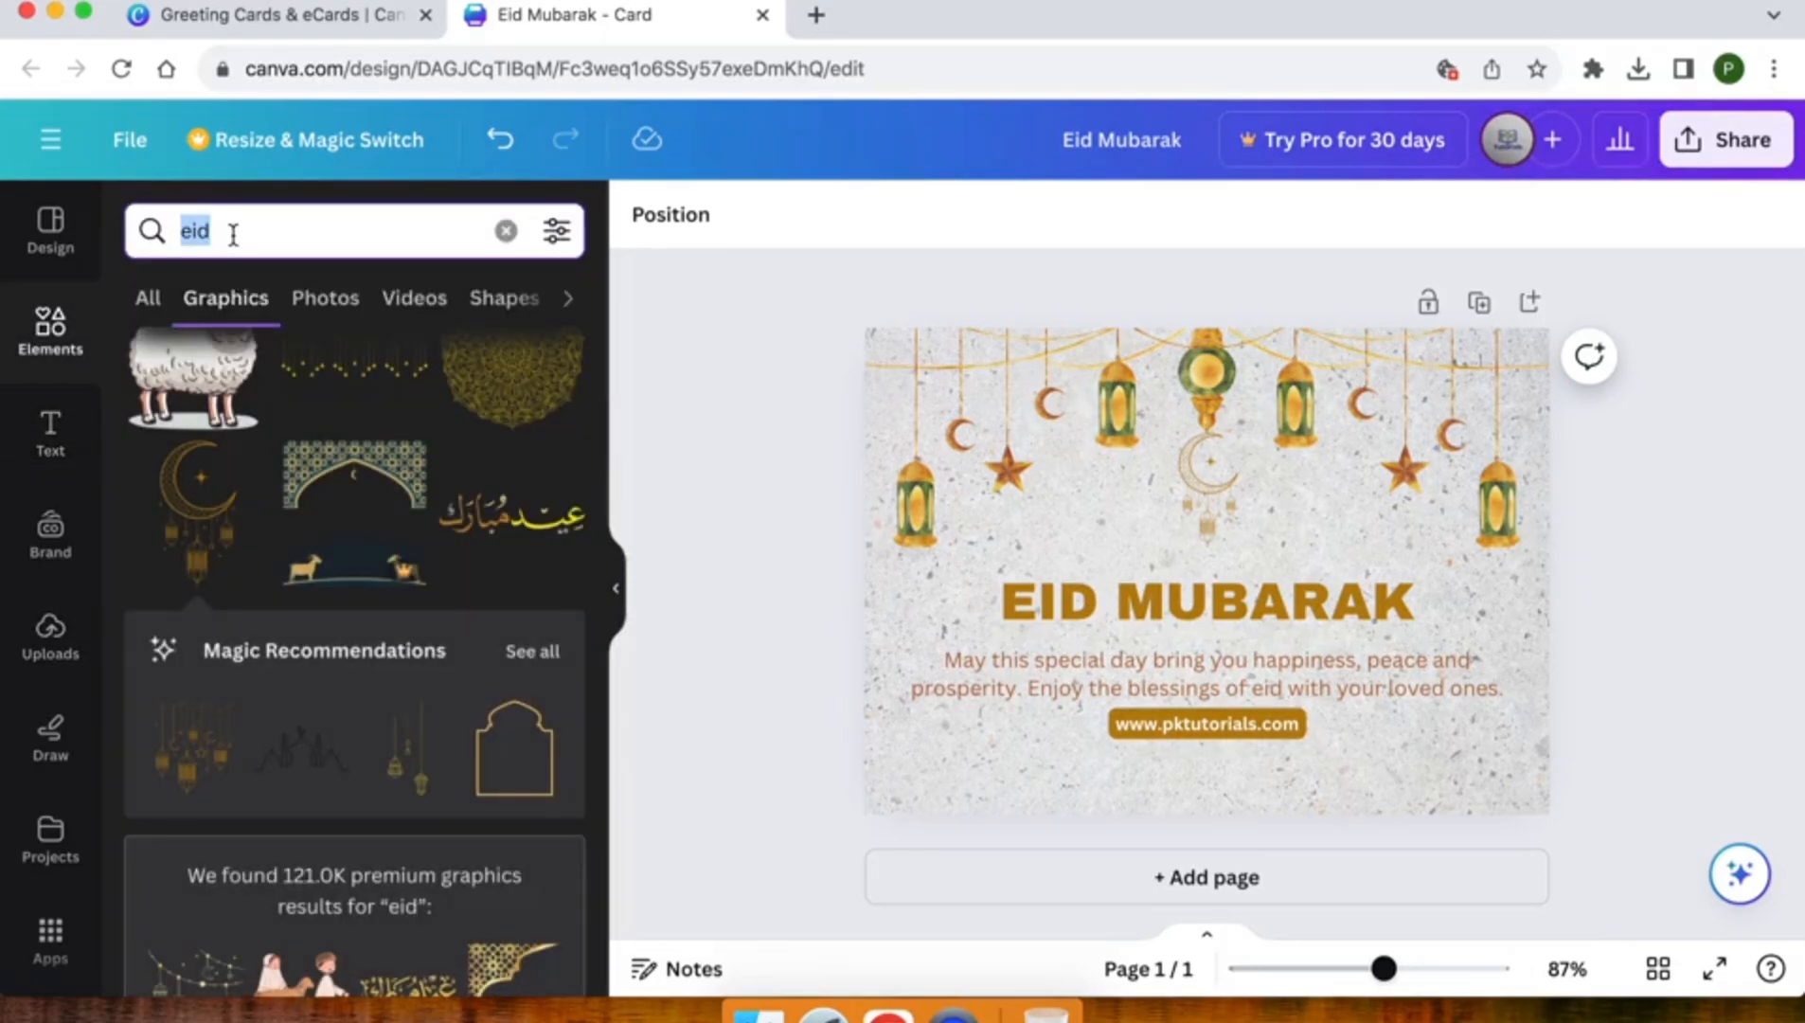
text(border)
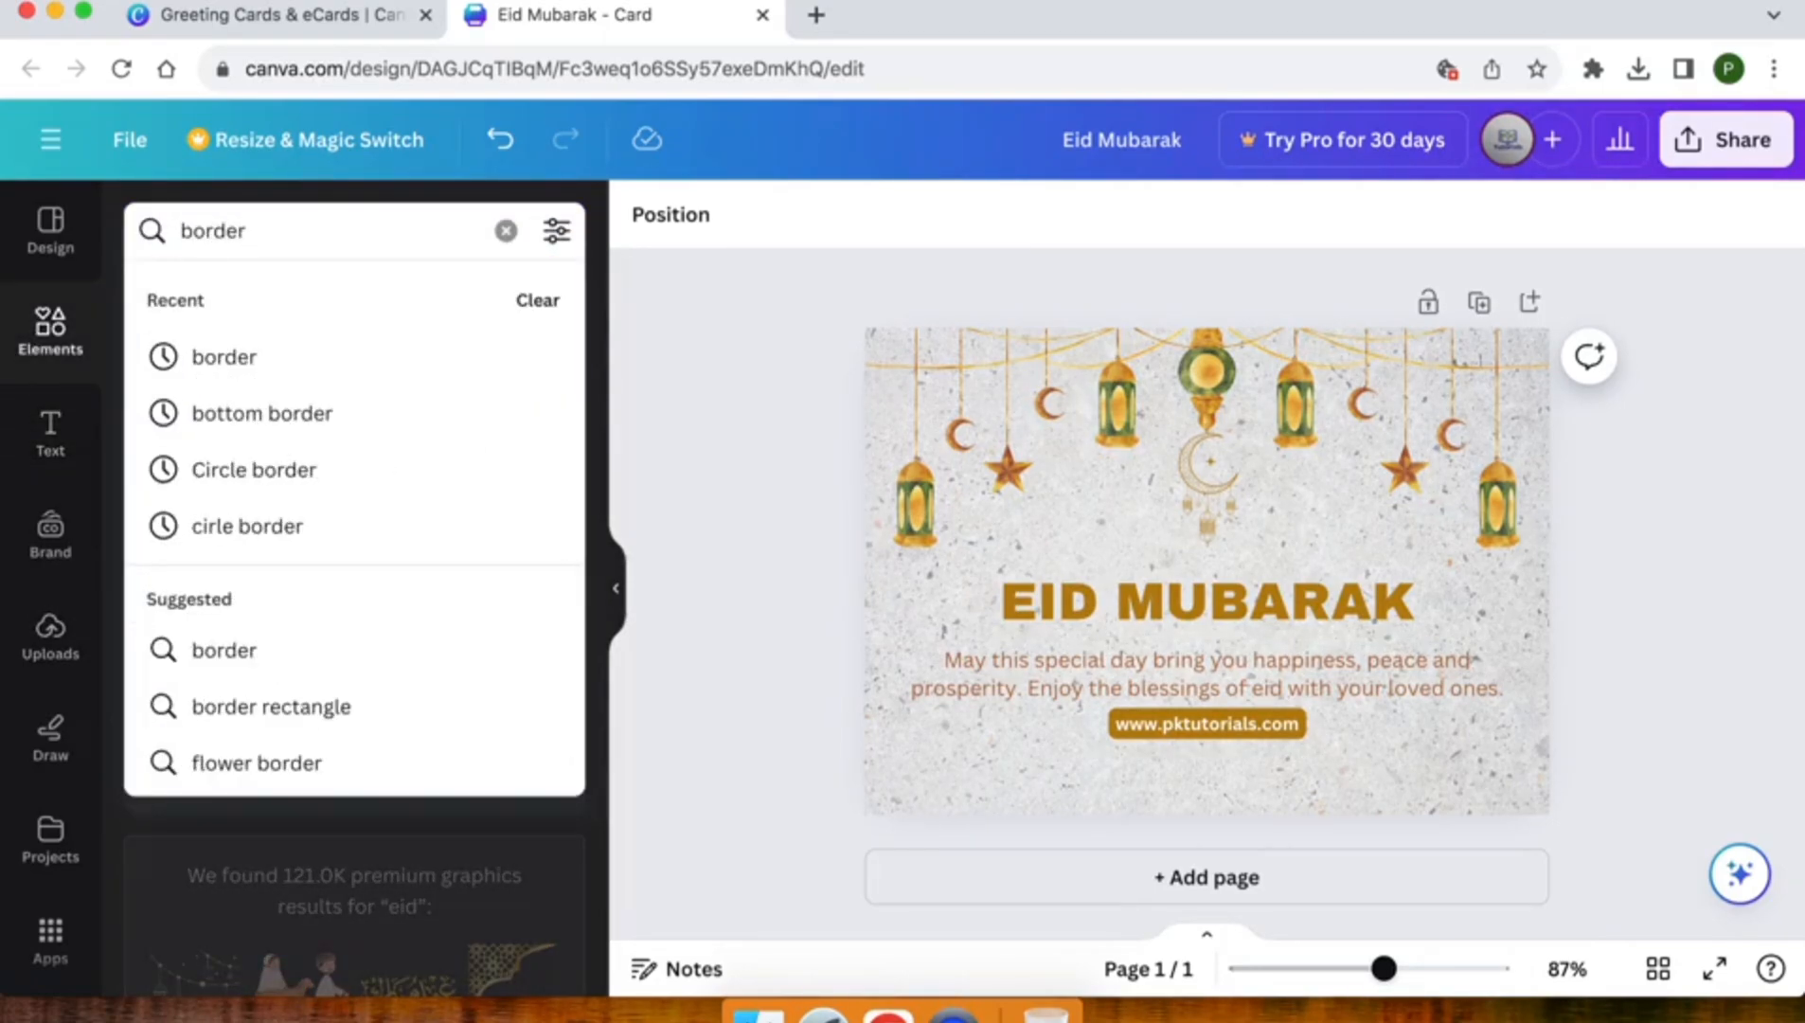
key(Return)
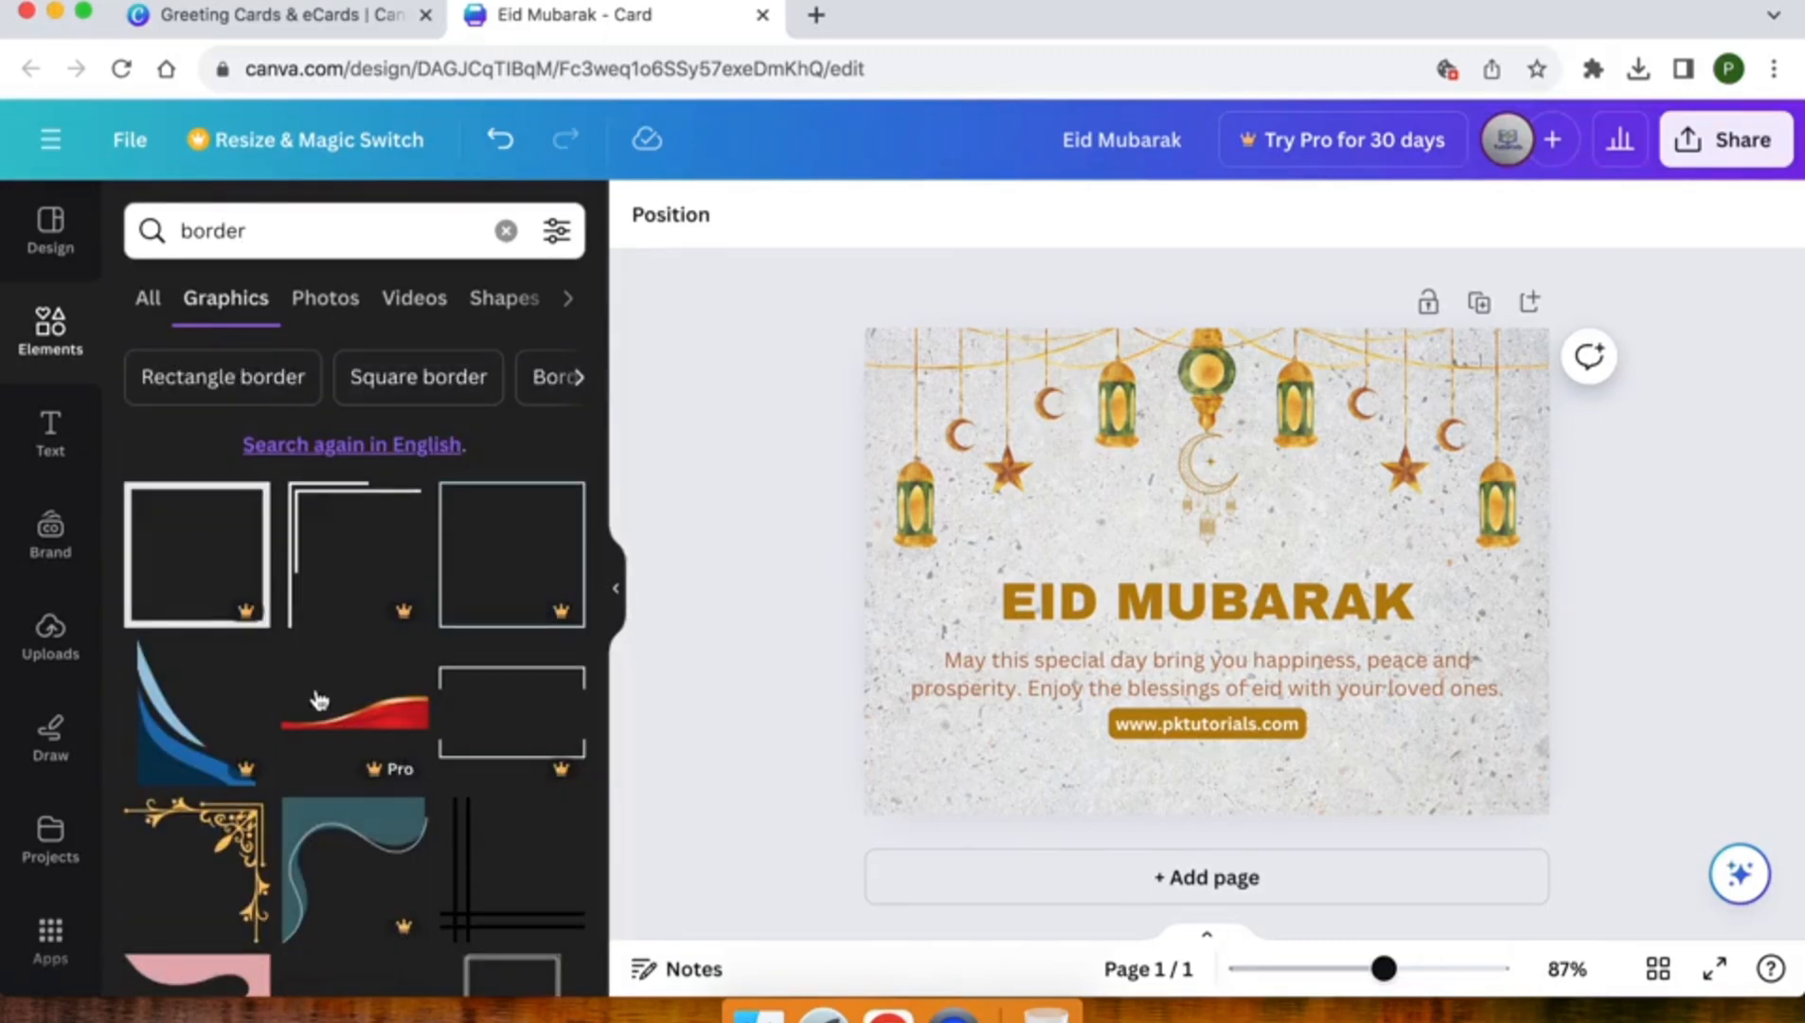
scroll(318, 699, down, 10)
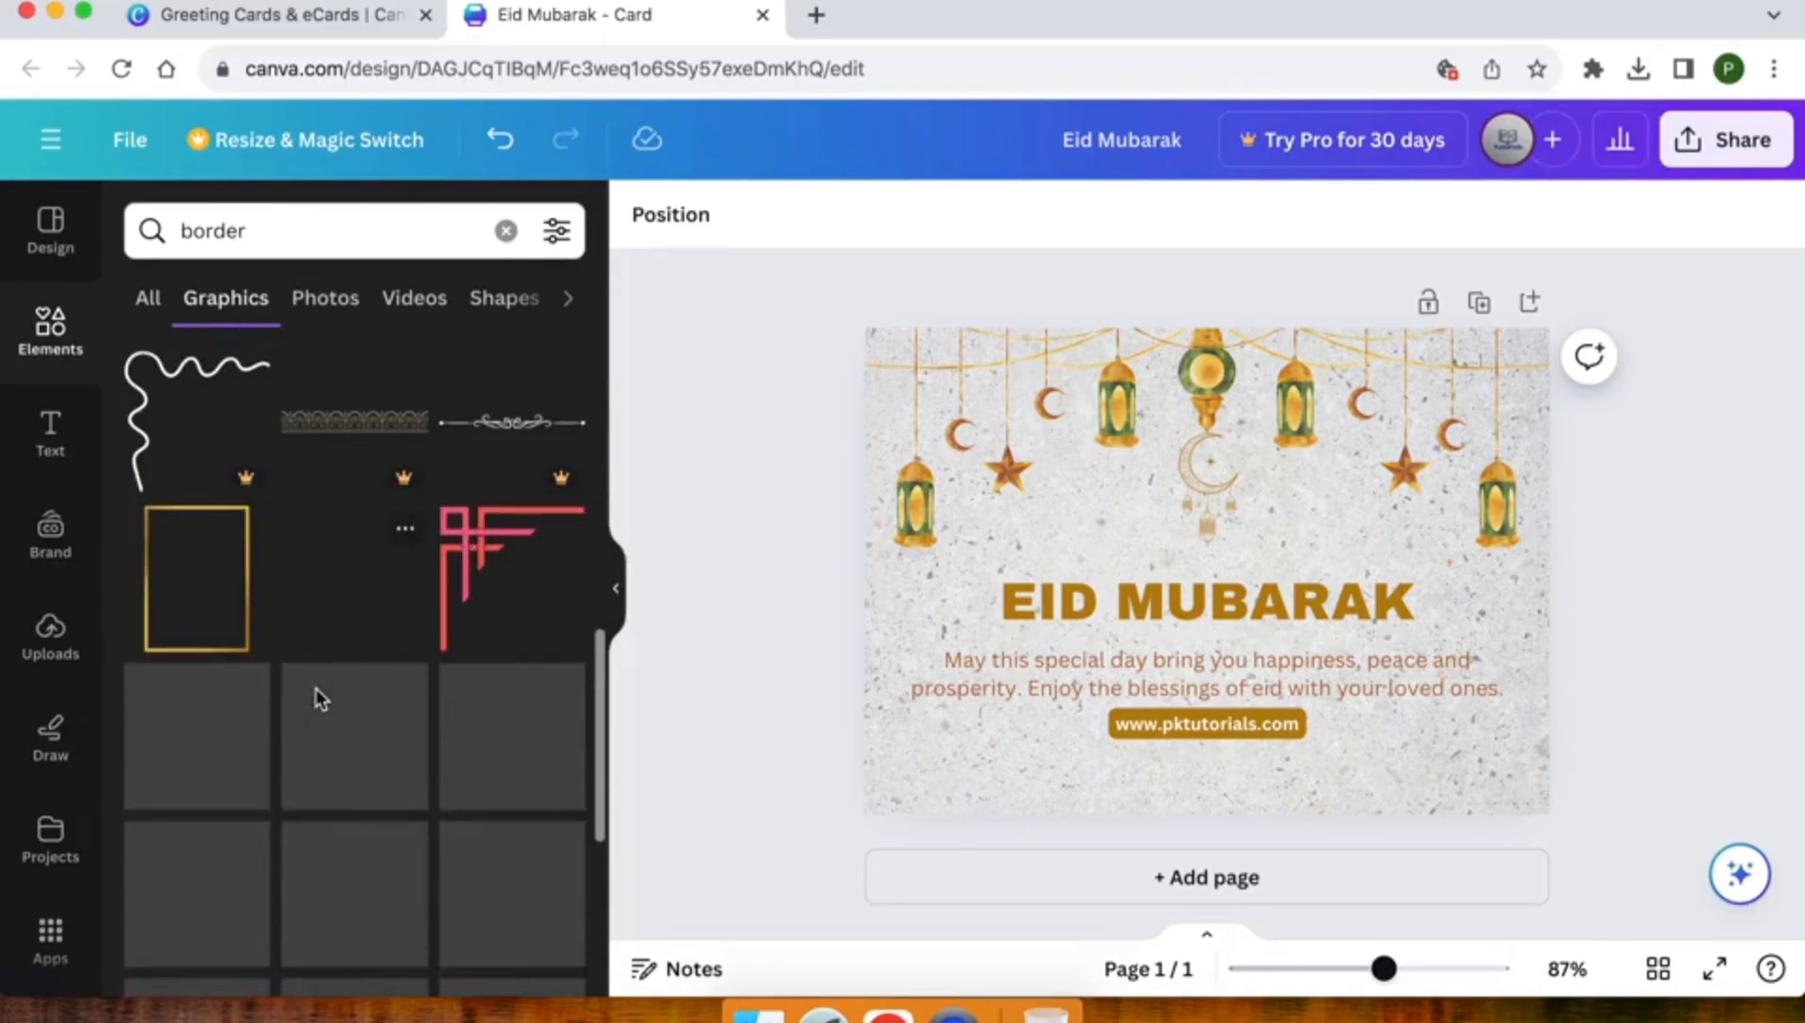
Refine the graphics search to "bottom border" and examine the results for a design suited to the card's lower edge
click(182, 230)
text(bottom)
key(Return)
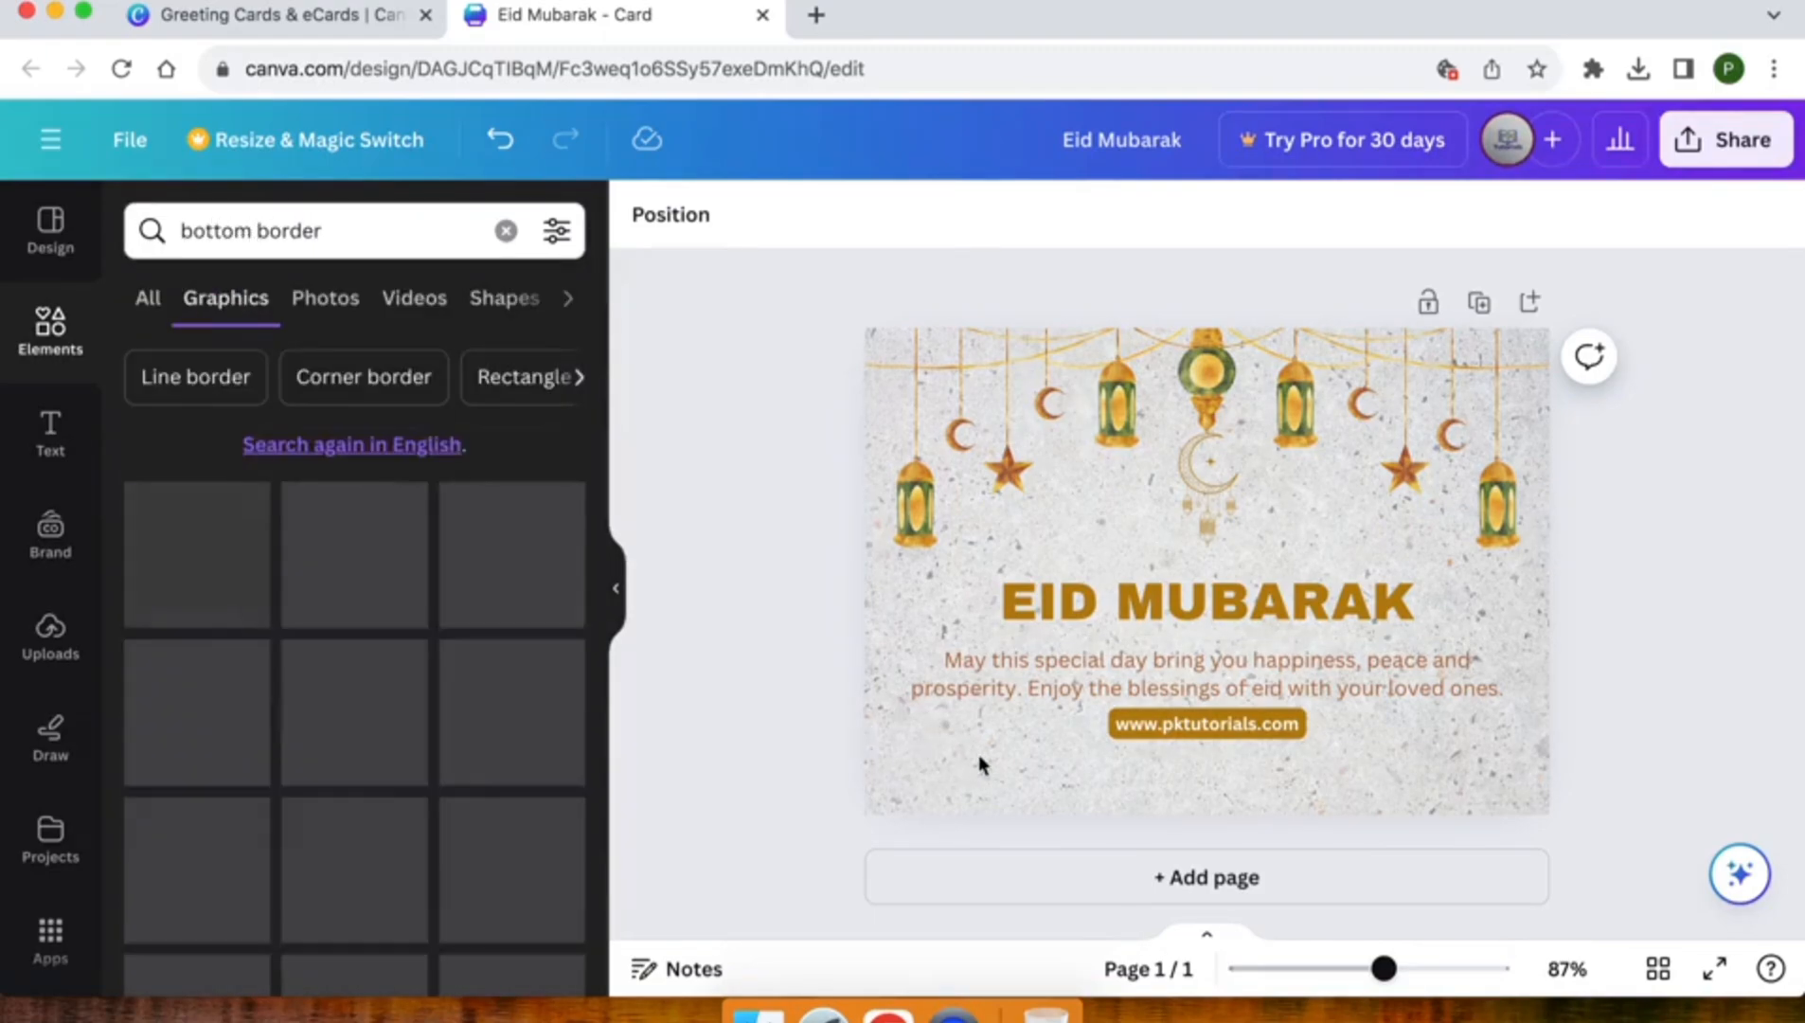
scroll(396, 902, down, 8)
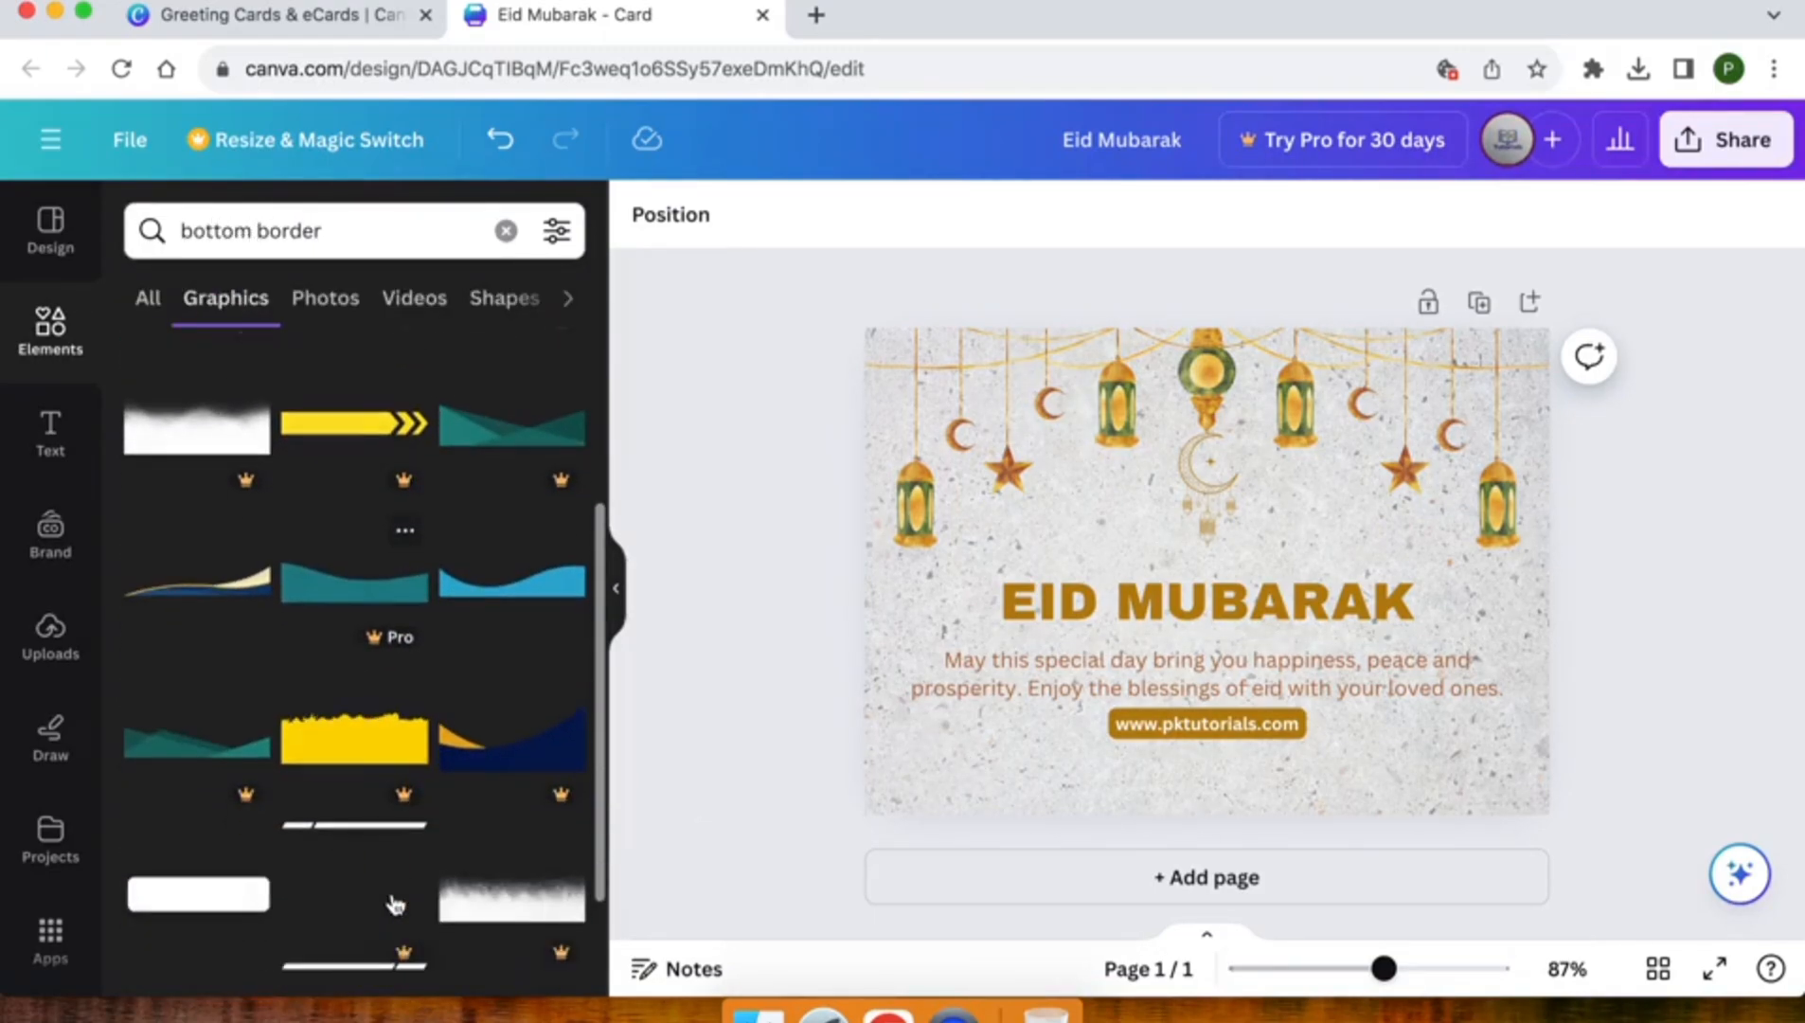
scroll(396, 903, down, 10)
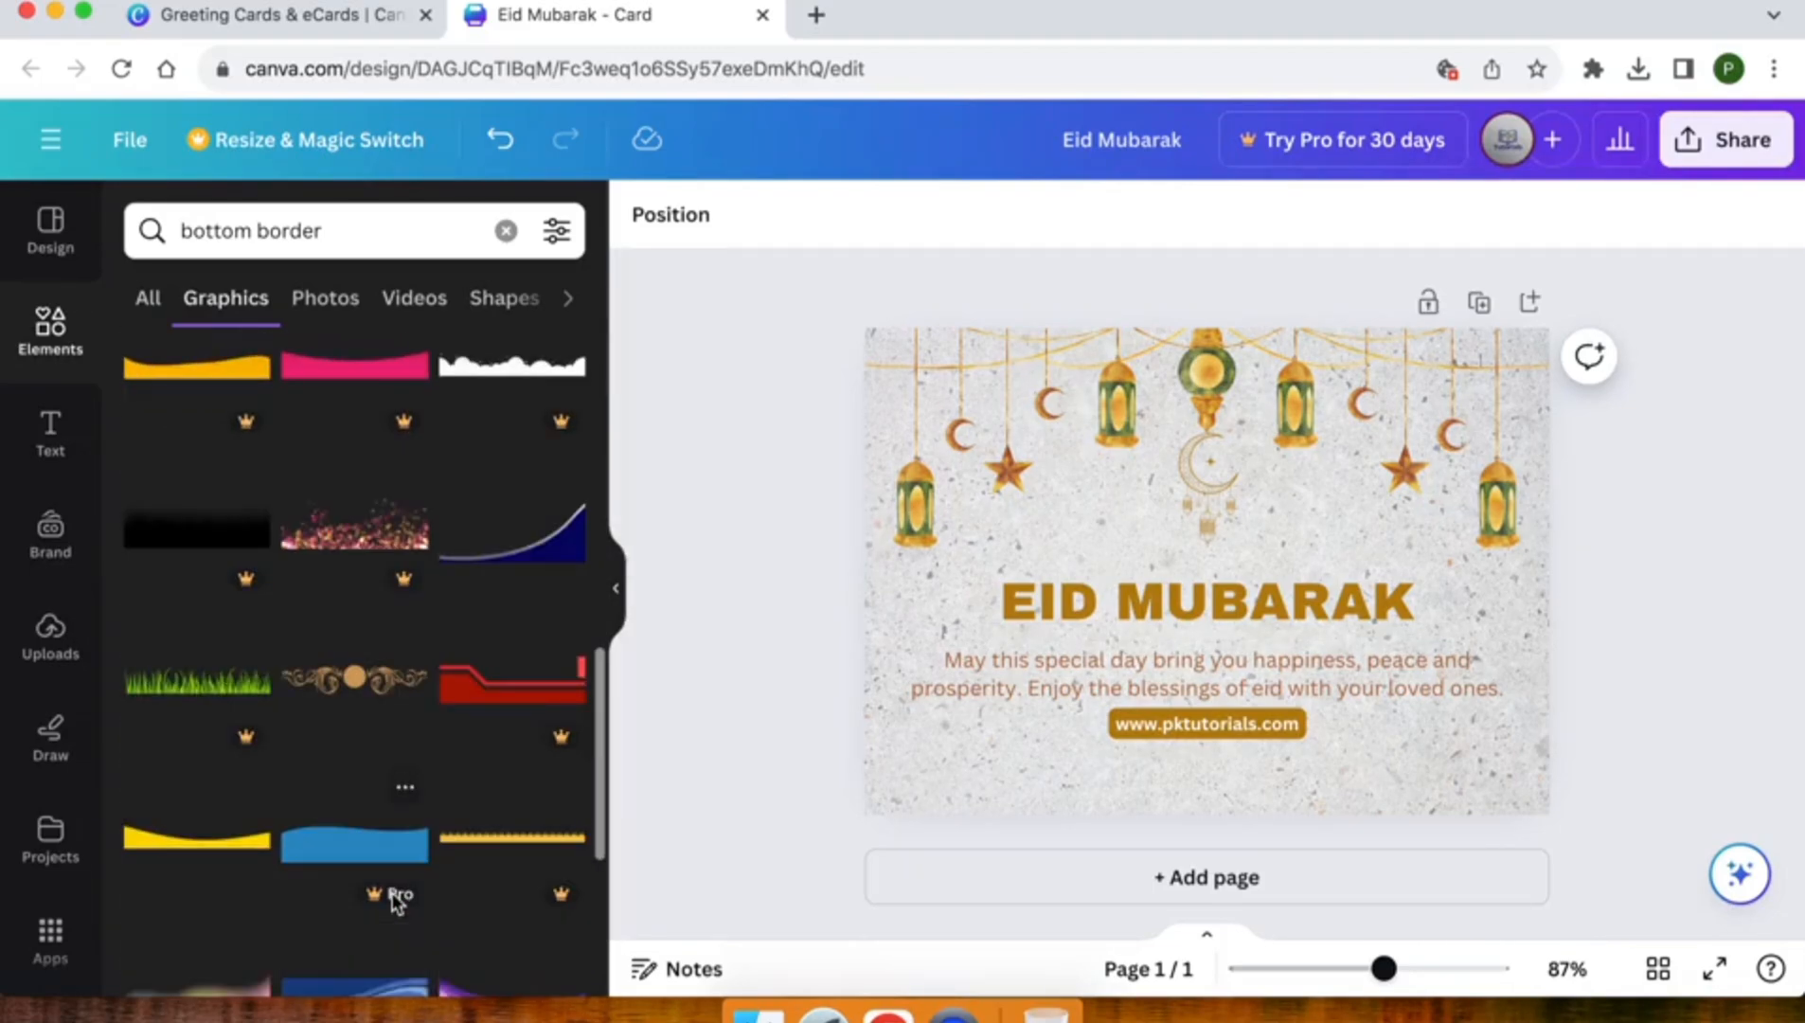
scroll(394, 900, down, 5)
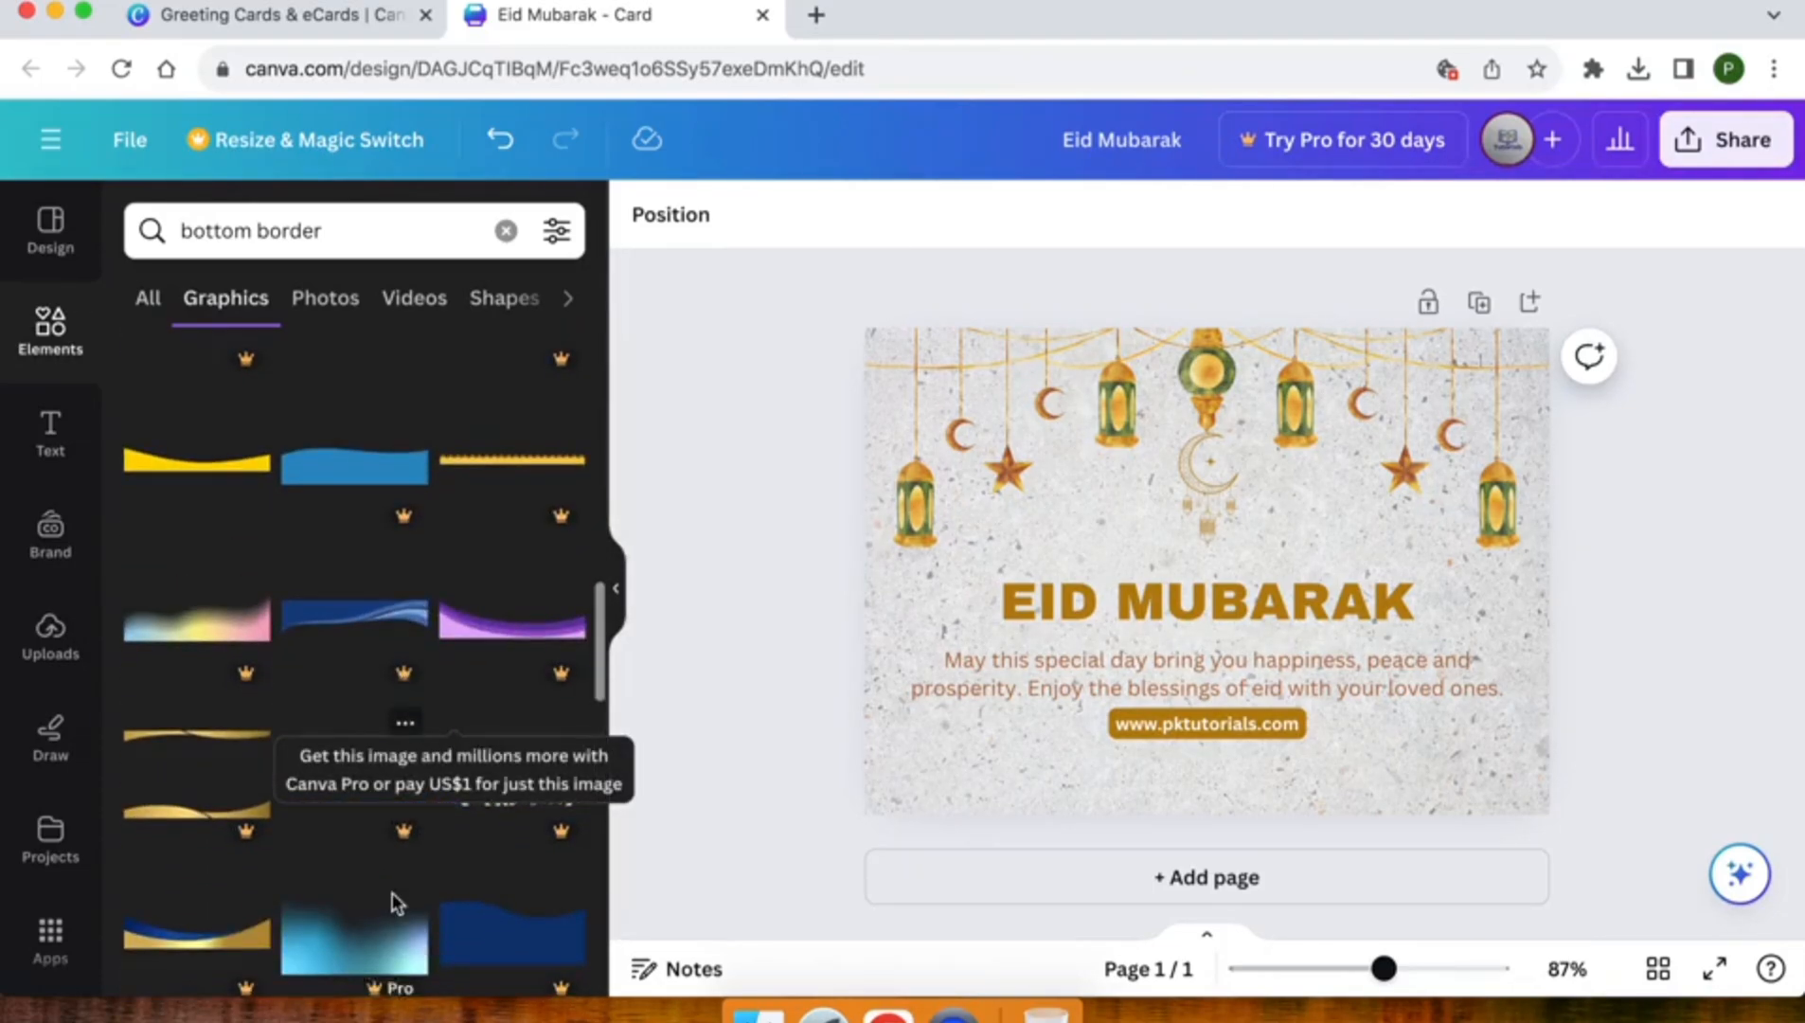
scroll(272, 689, down, 5)
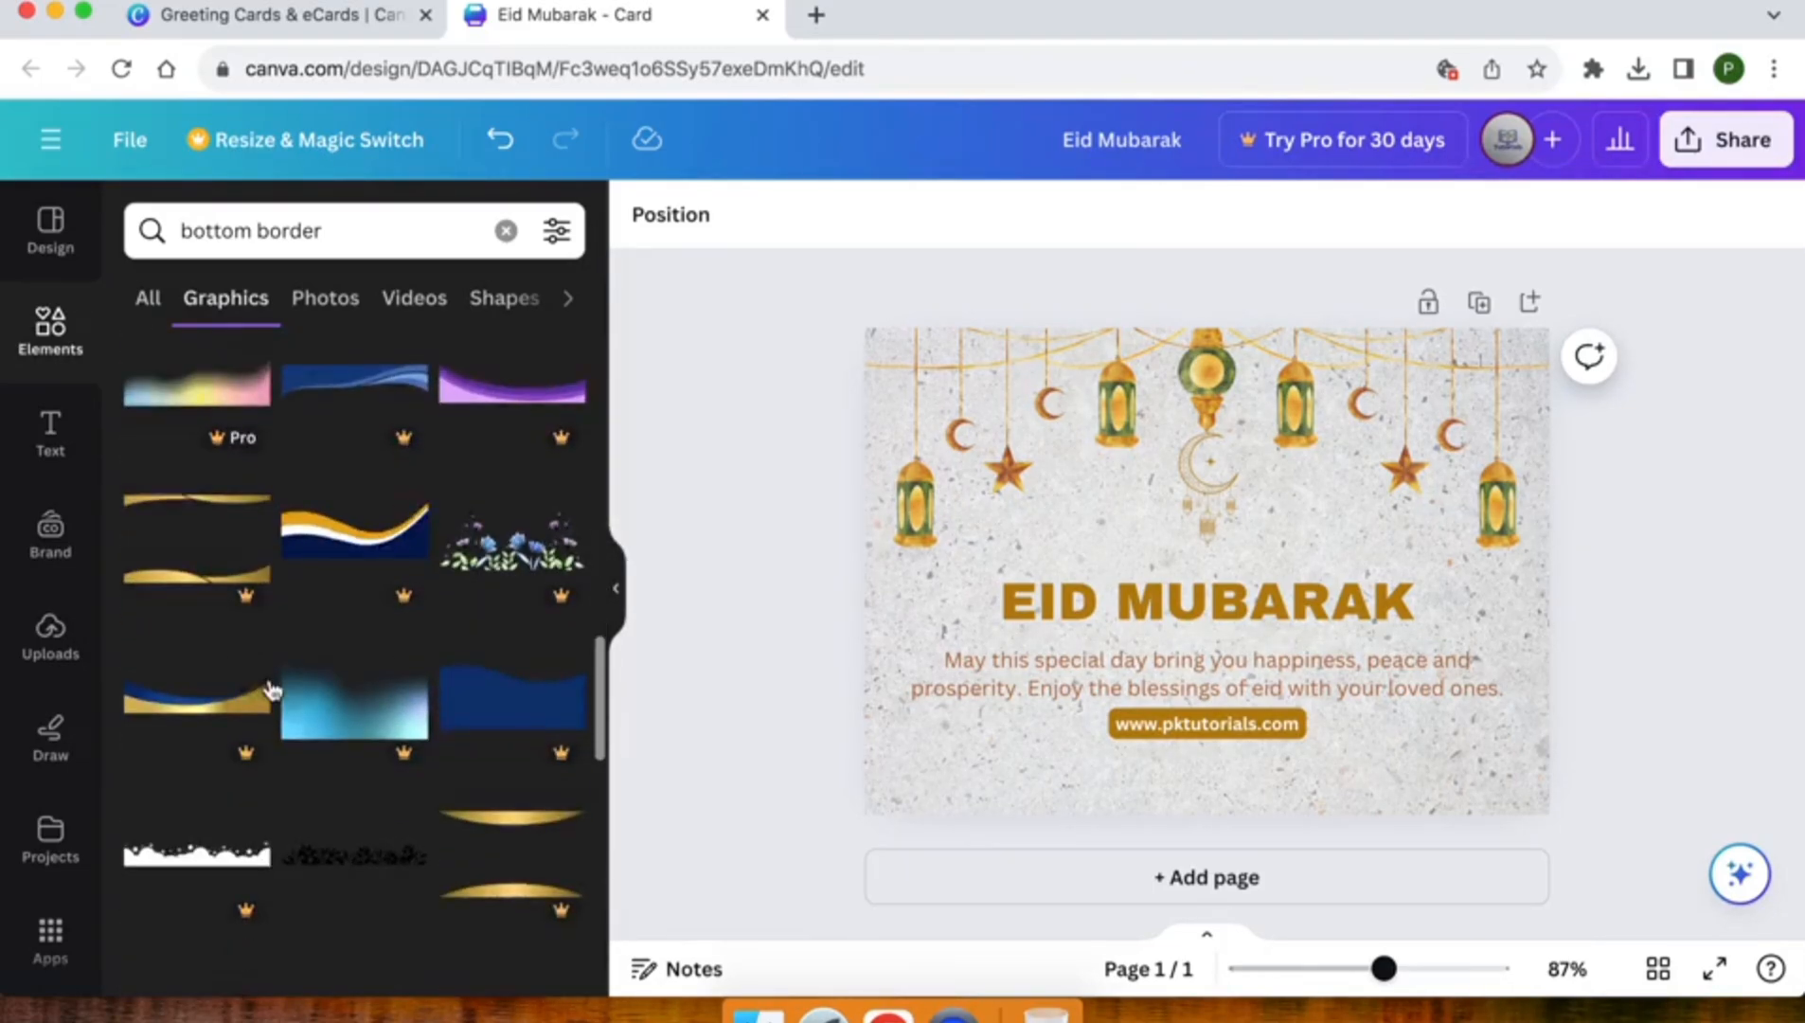
scroll(272, 690, down, 2)
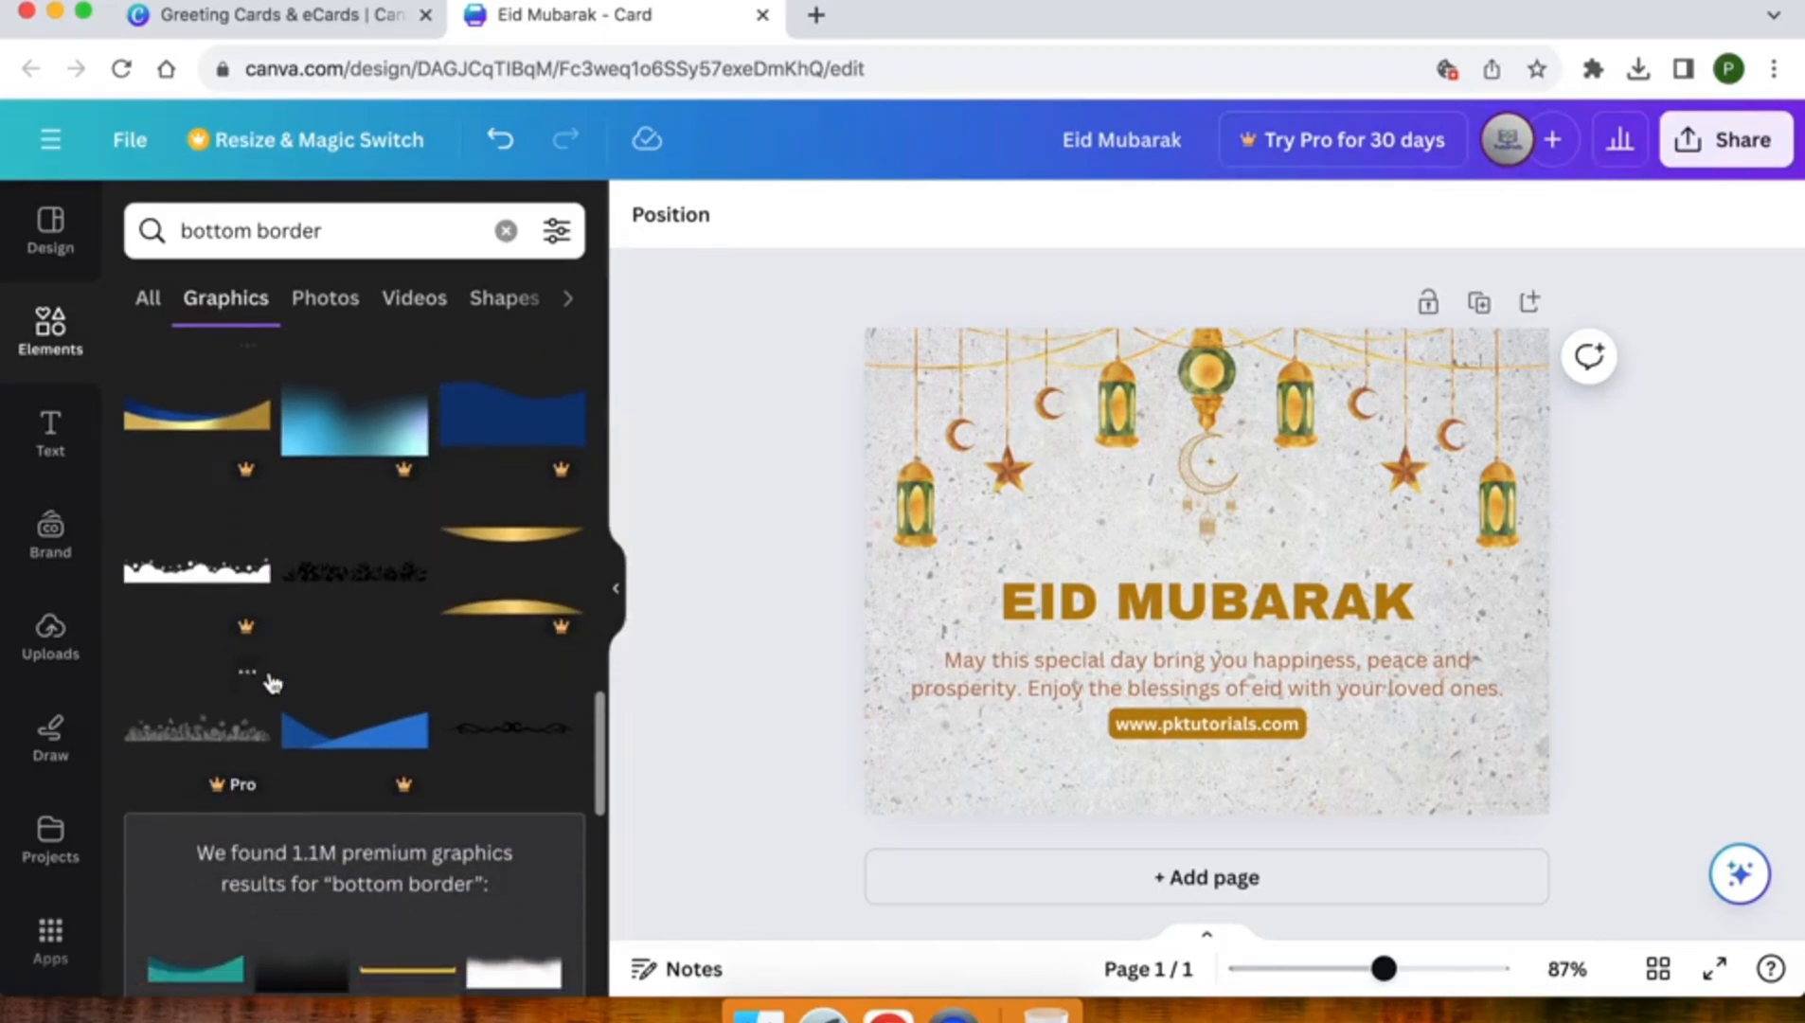
Change the graphics search to "eid border" and browse the results for a free golden border matching the card
double_click(191, 229)
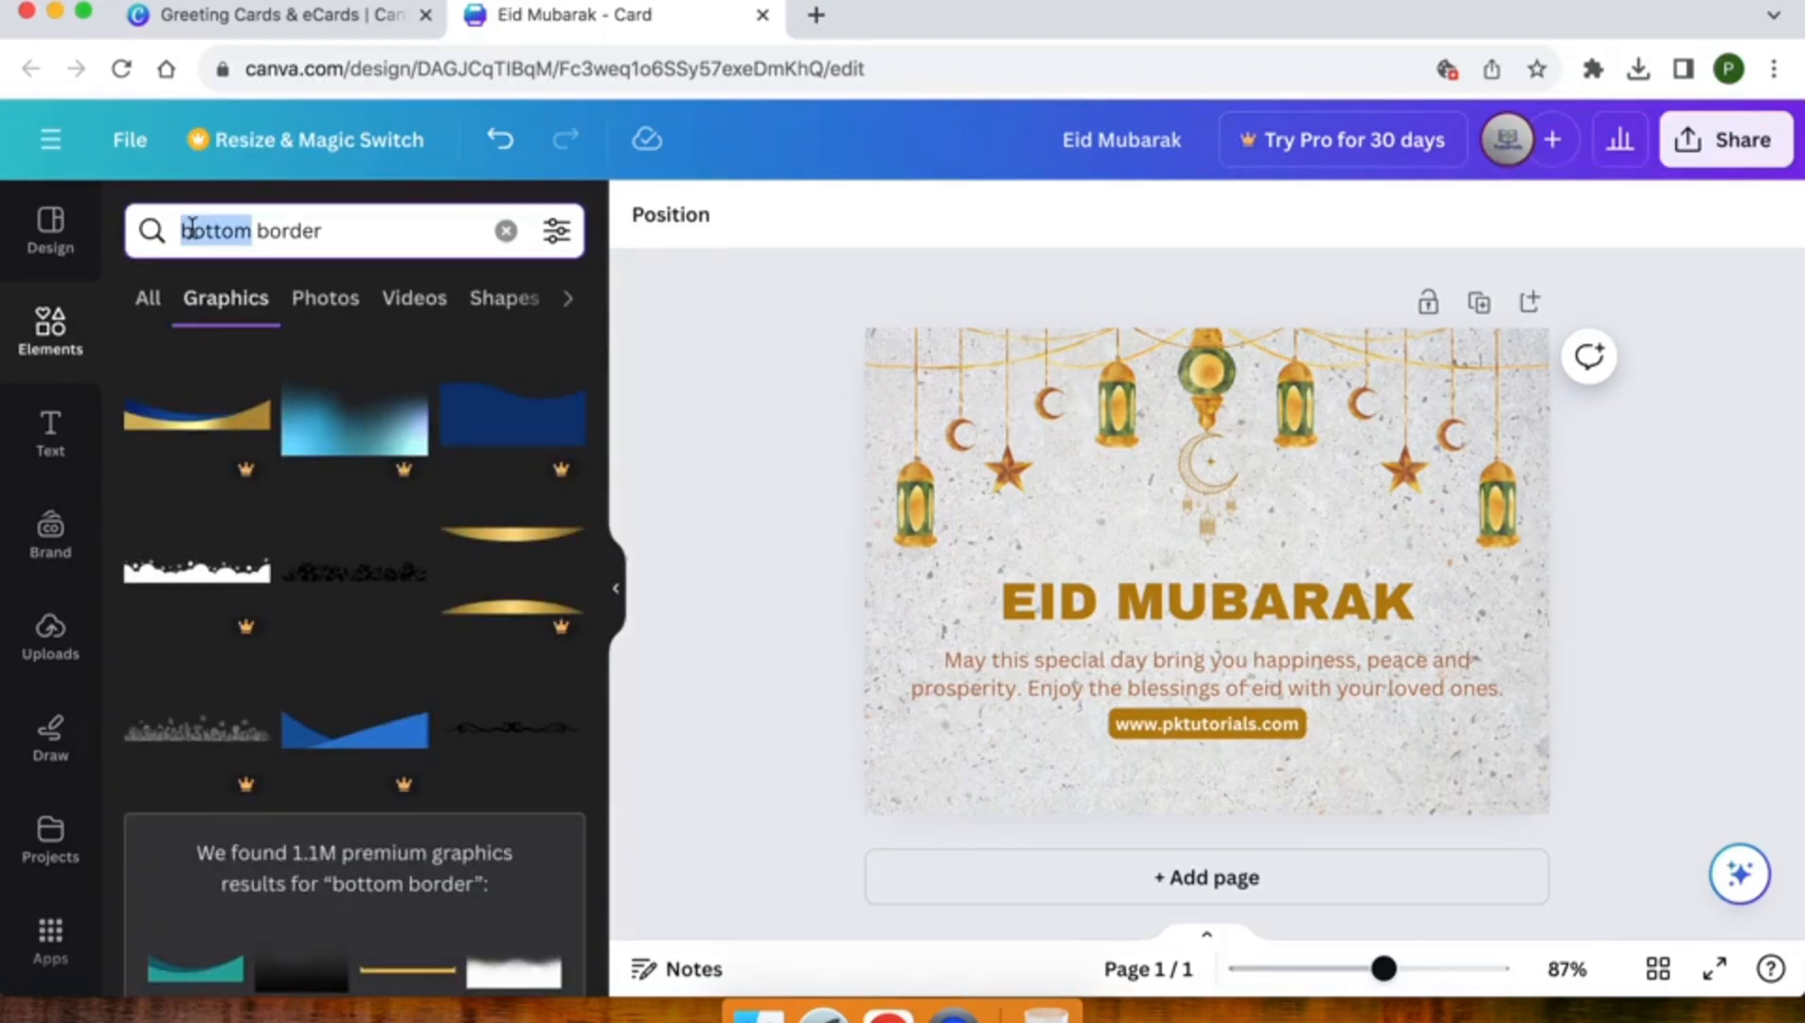
text(eid)
key(Return)
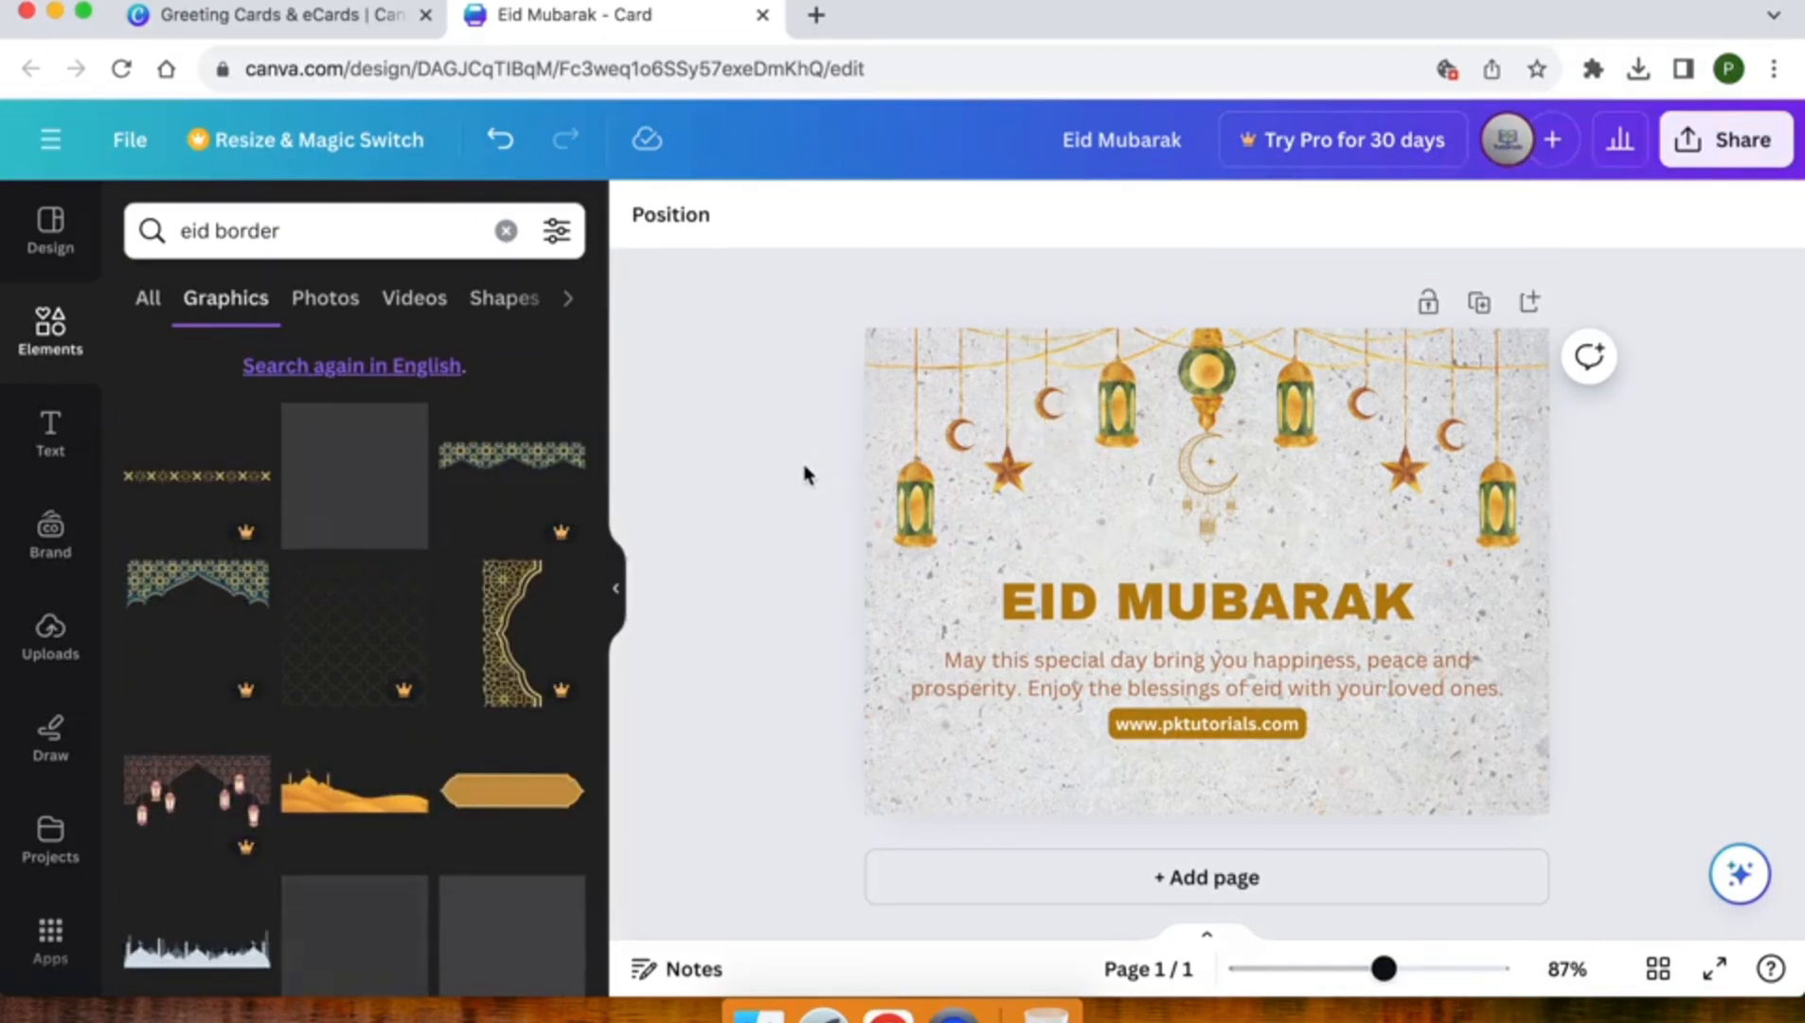
scroll(338, 708, down, 2)
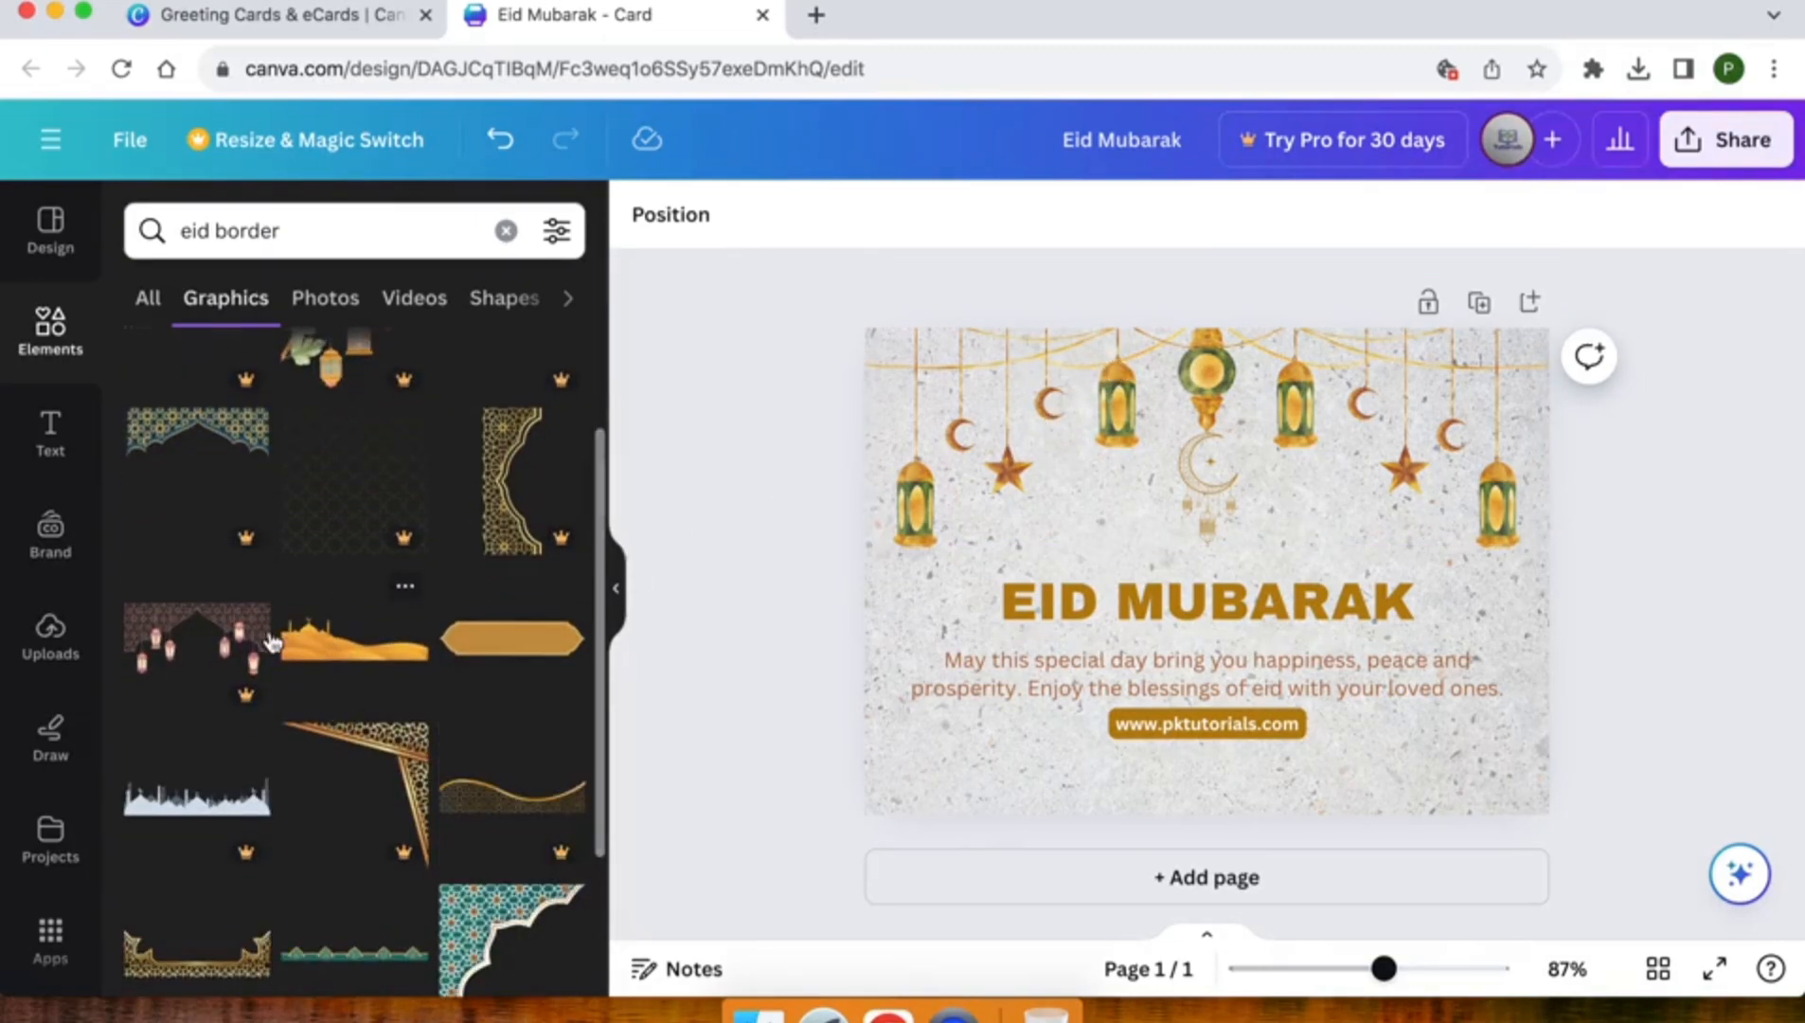
scroll(285, 810, down, 4)
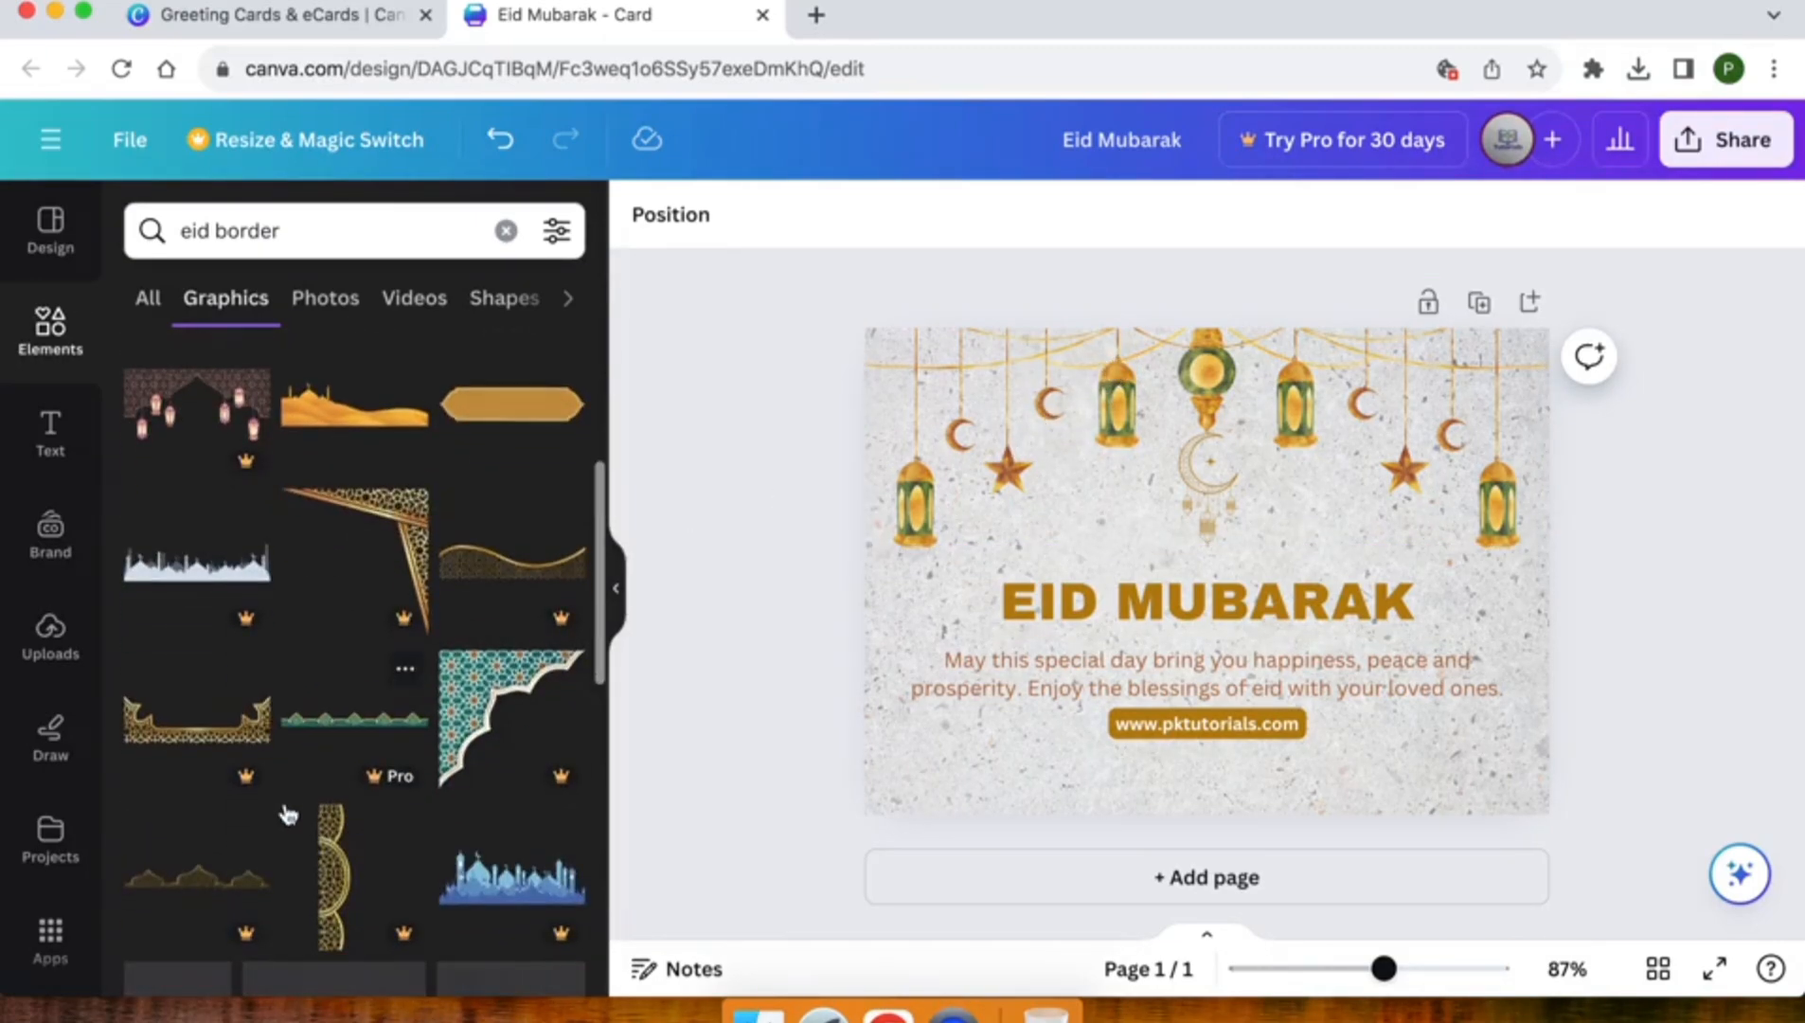
scroll(287, 812, down, 2)
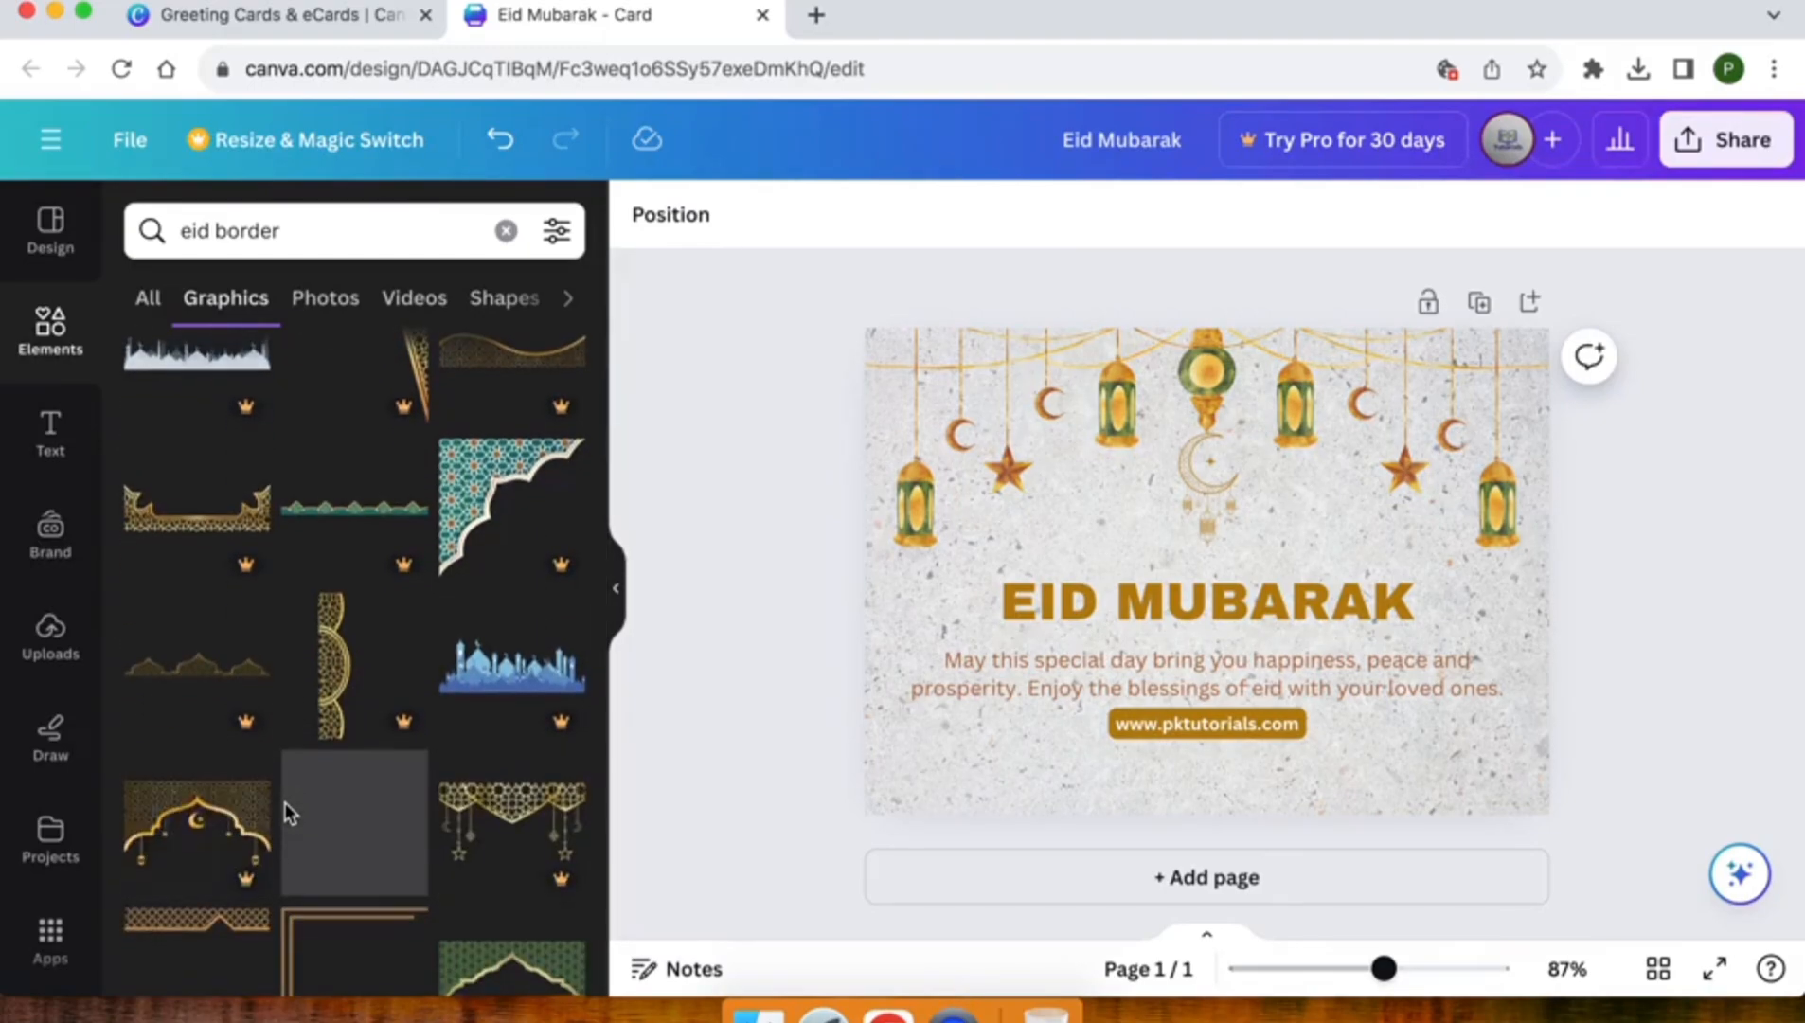
scroll(287, 812, down, 3)
scroll(289, 811, down, 3)
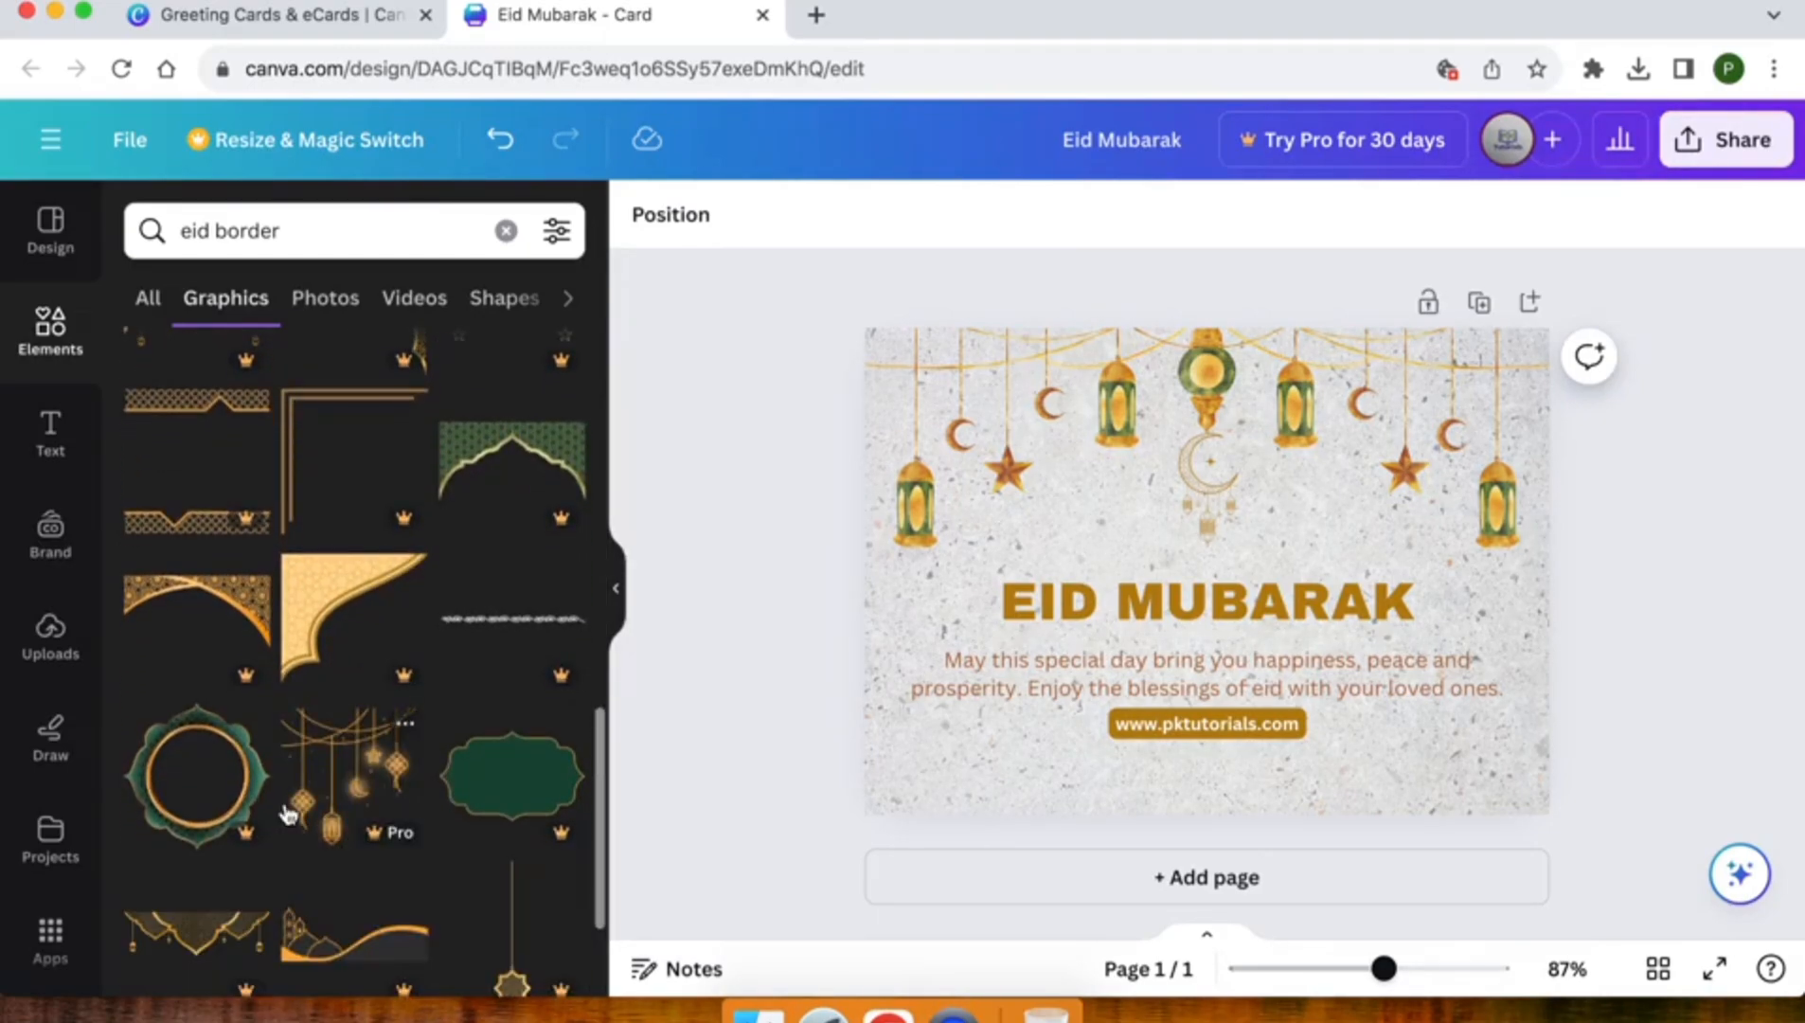
scroll(289, 812, down, 5)
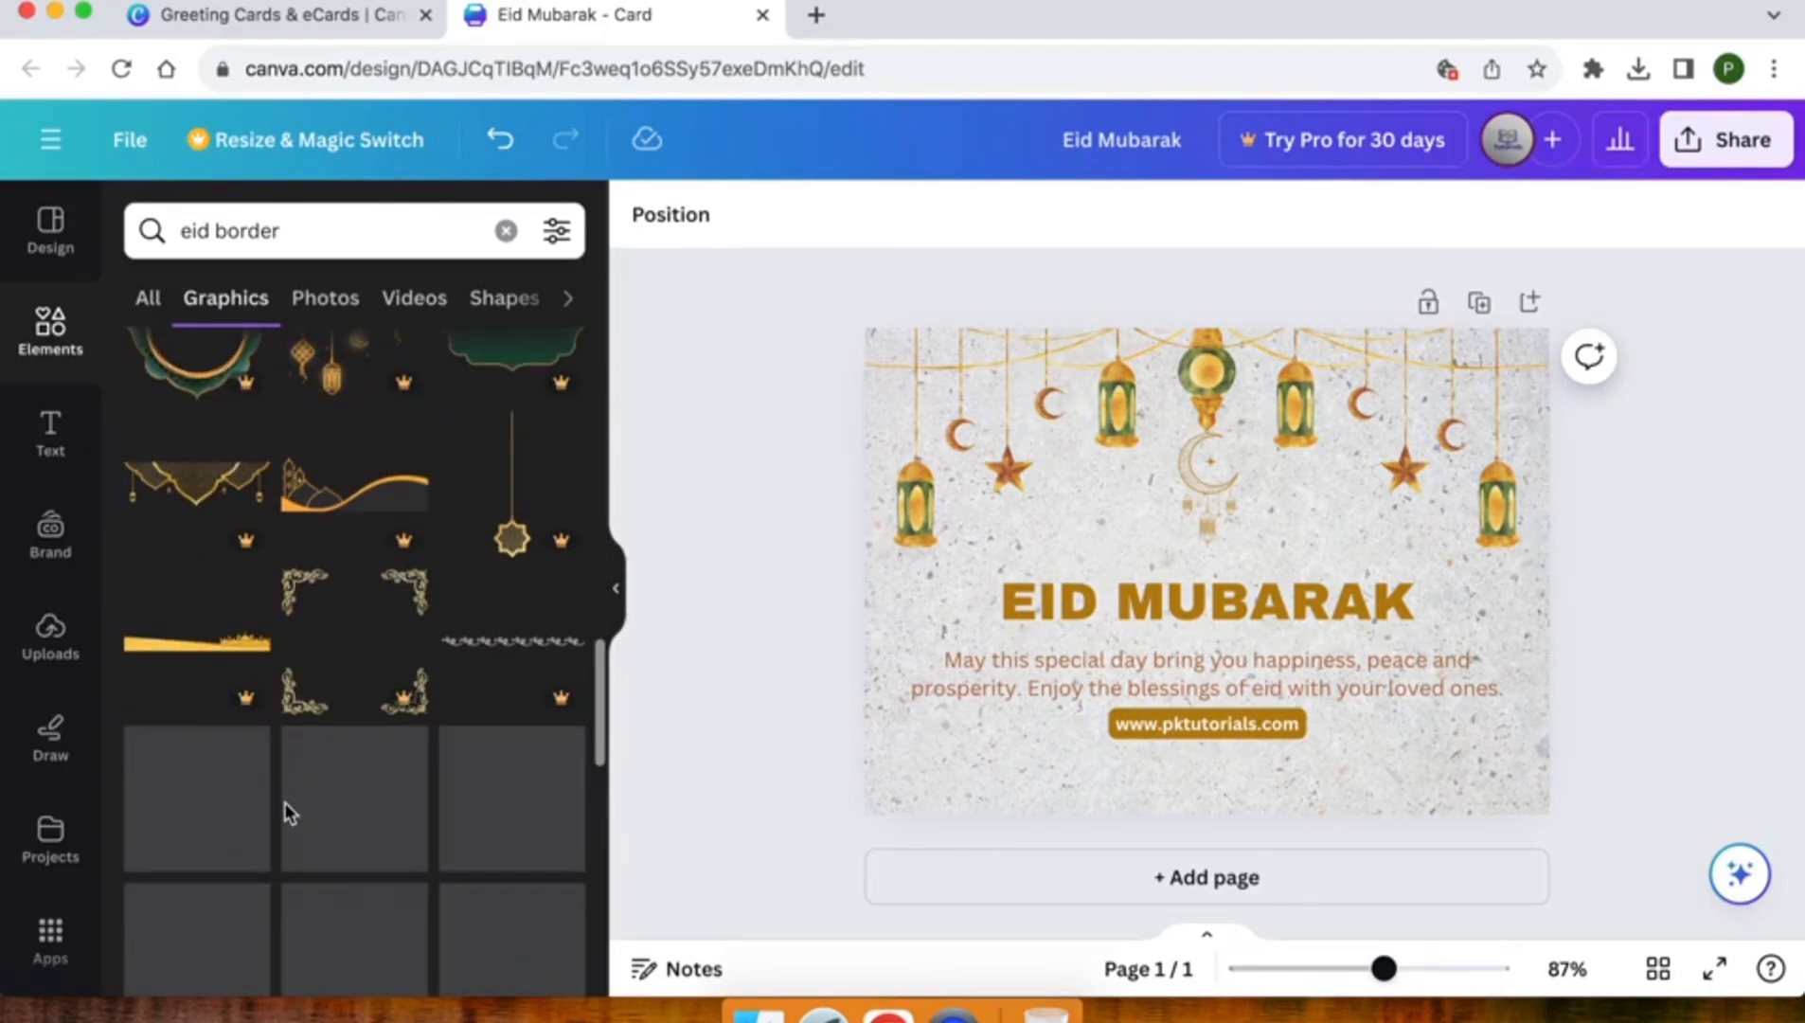
scroll(289, 812, down, 2)
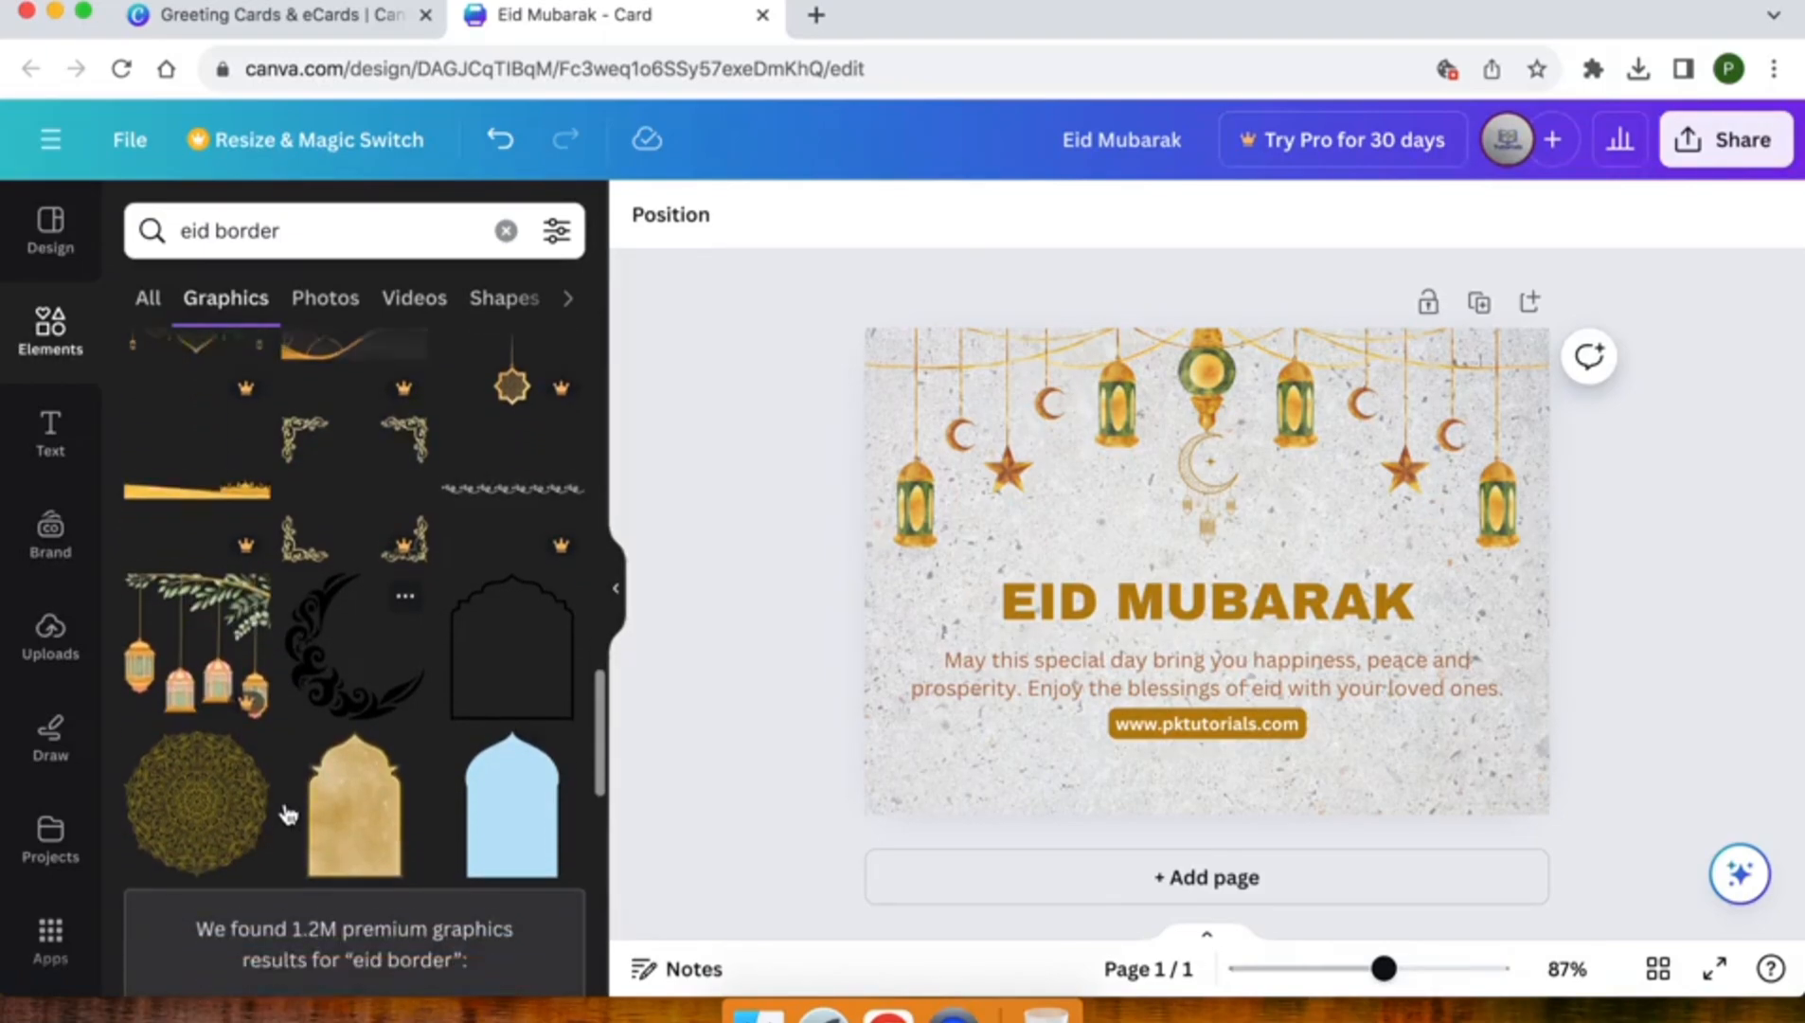
scroll(289, 812, down, 10)
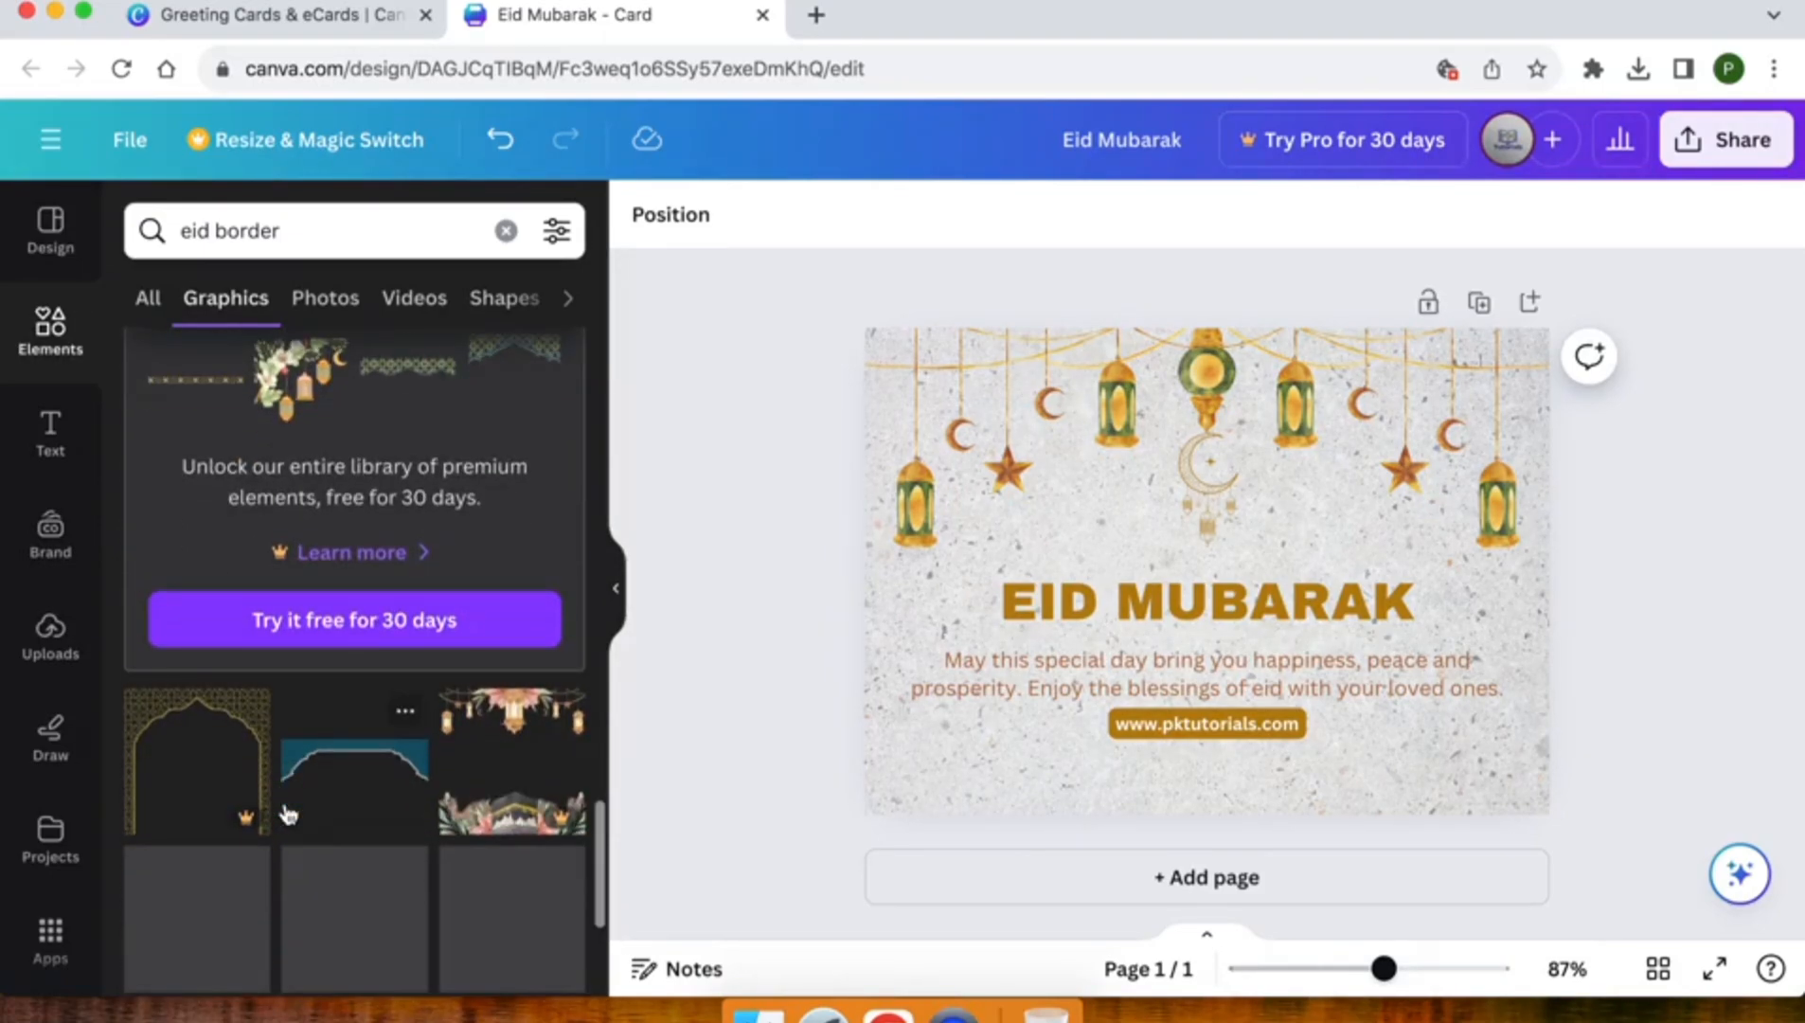
scroll(283, 802, down, 1)
scroll(287, 810, down, 3)
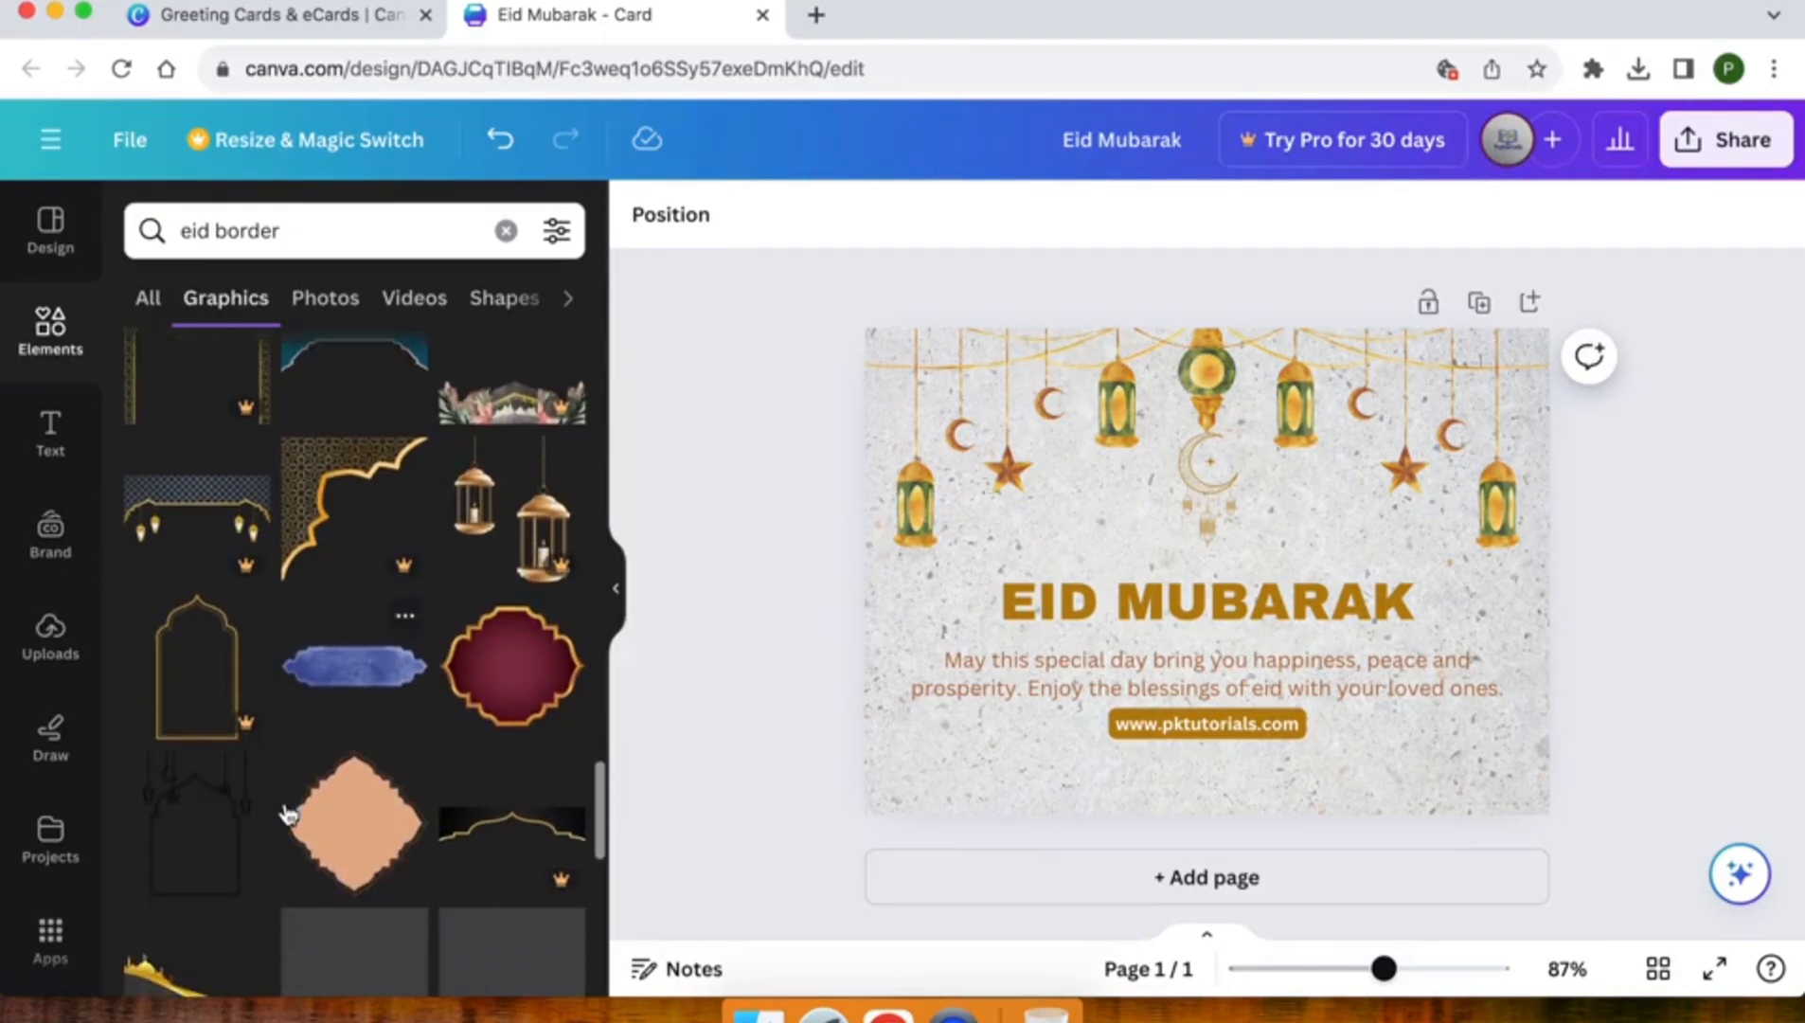
scroll(287, 810, down, 3)
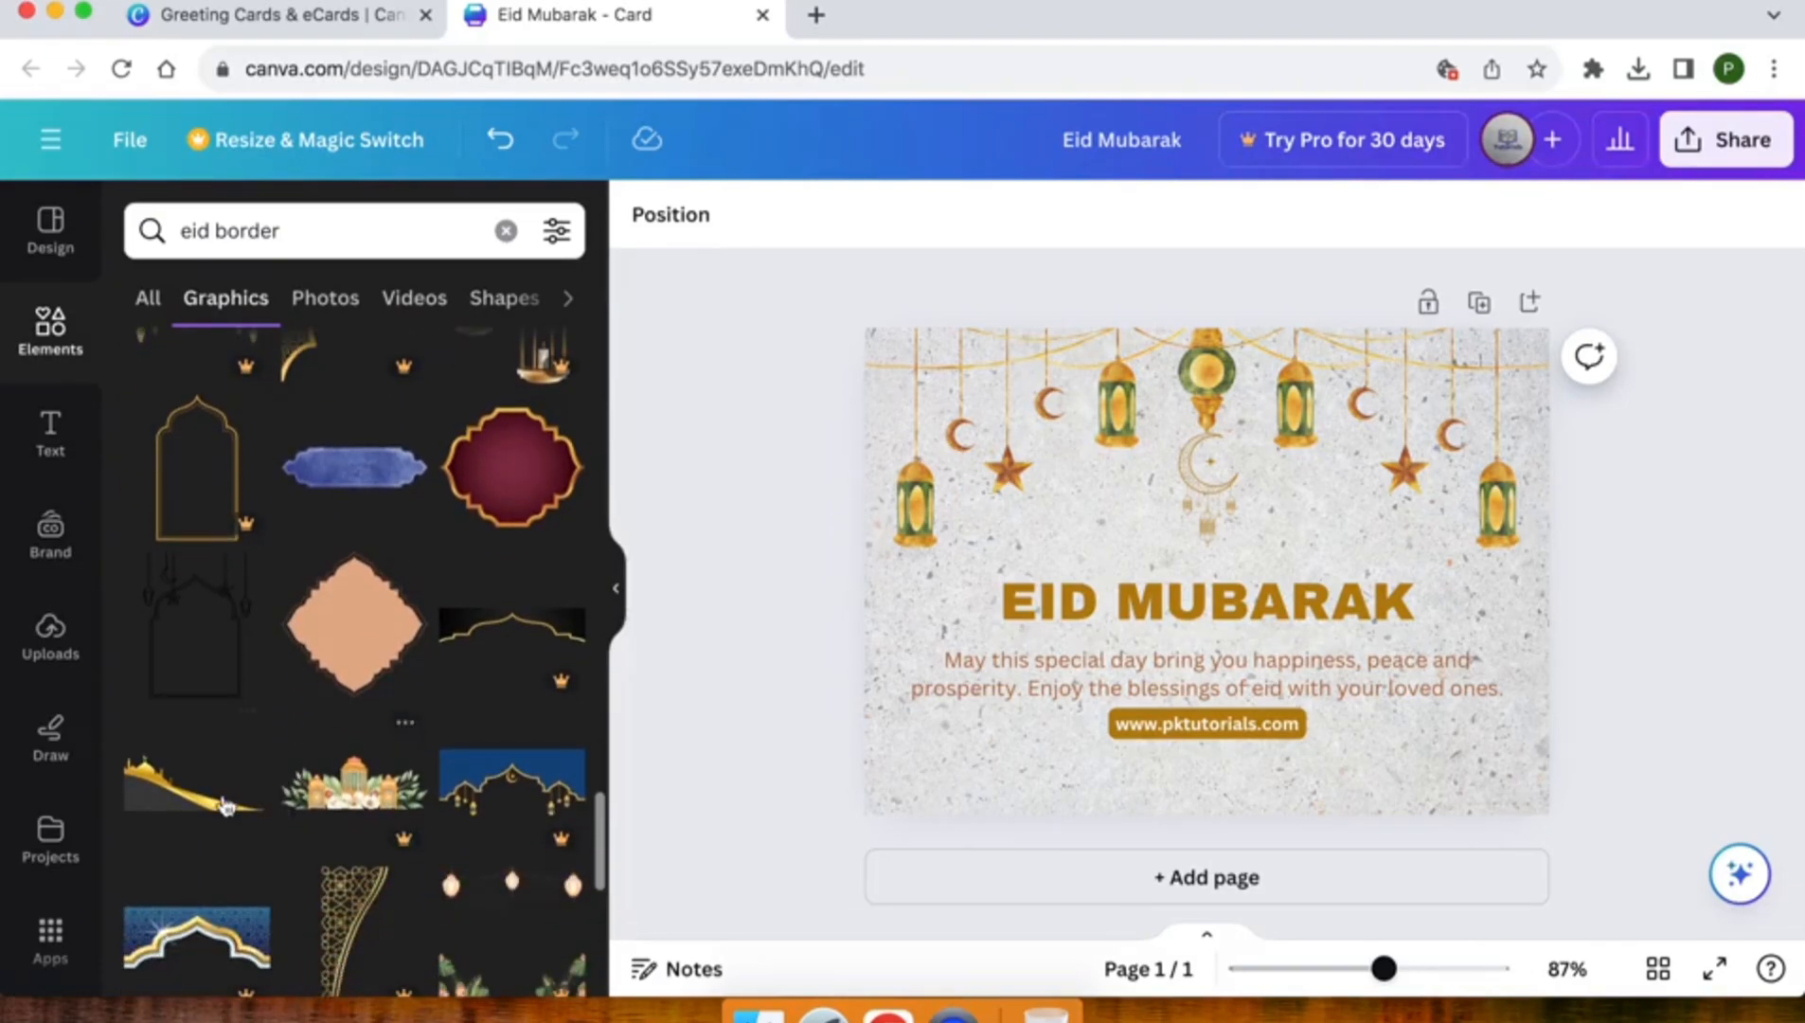
Add the black and gold curved mosque border, place it in the card's lower-left corner and enlarge it to nearly half the card's width
click(199, 803)
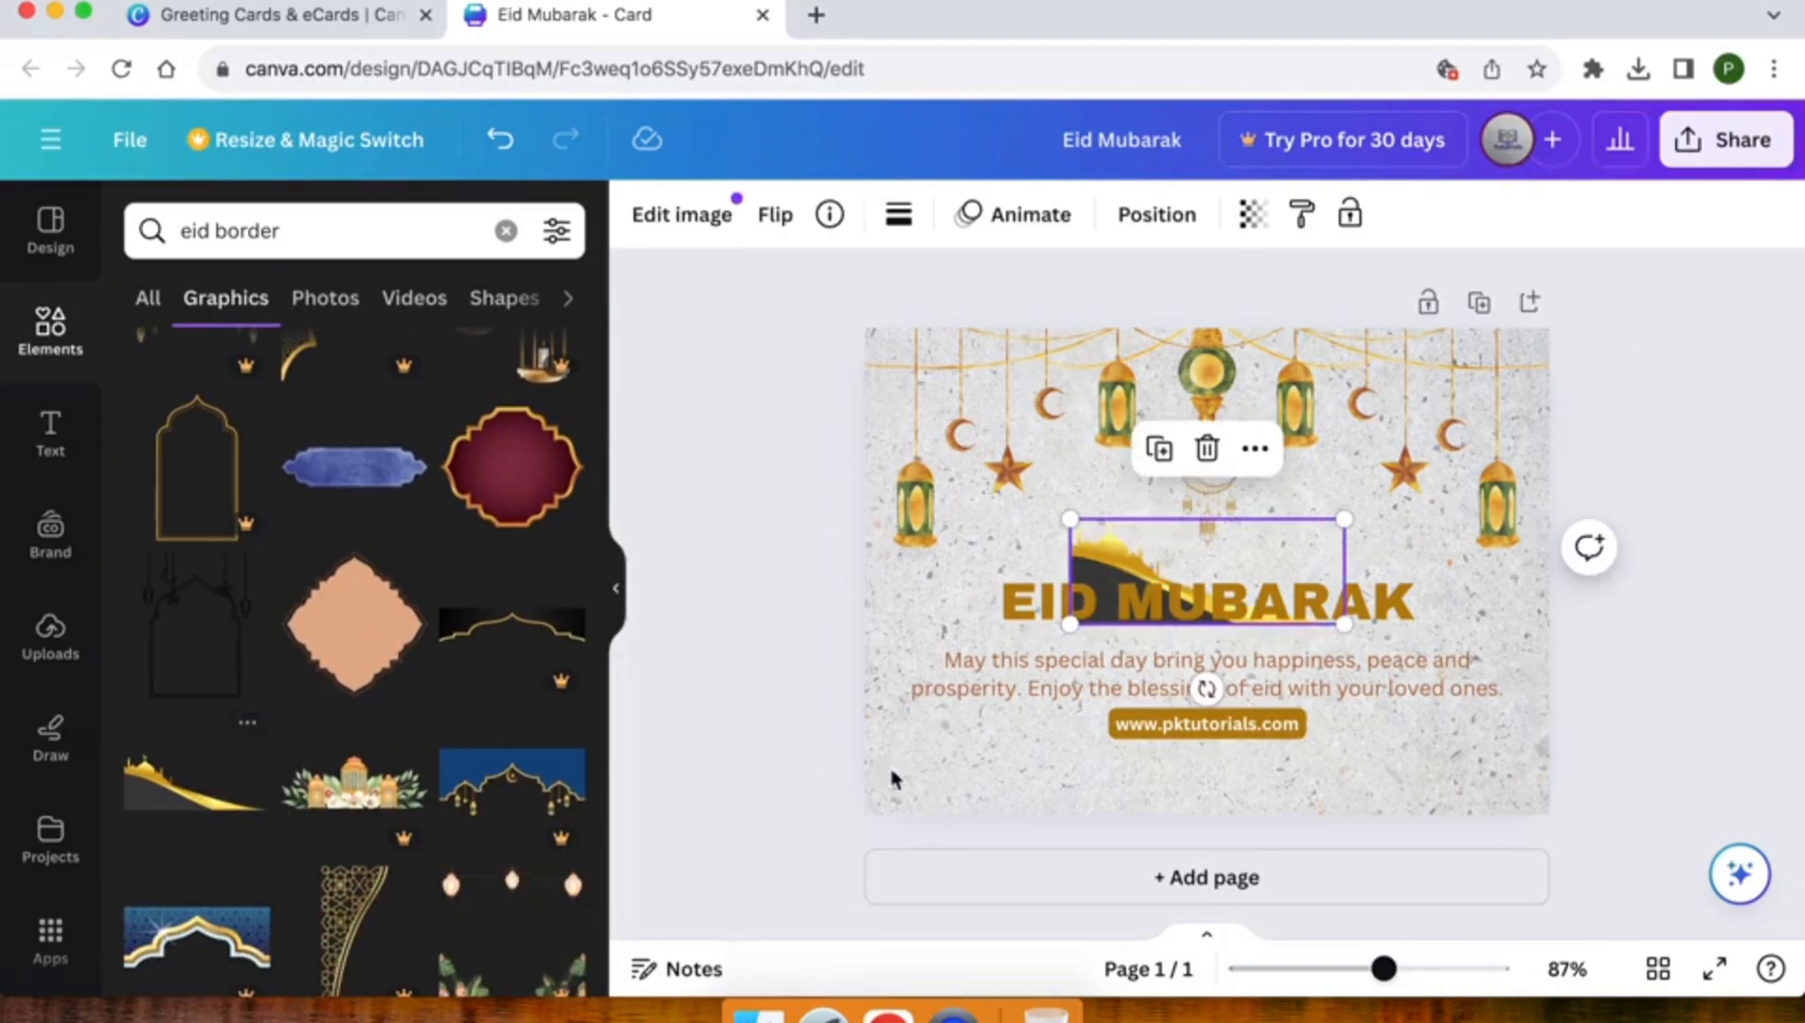
drag(1123, 552, 909, 734)
drag(1146, 707, 1164, 698)
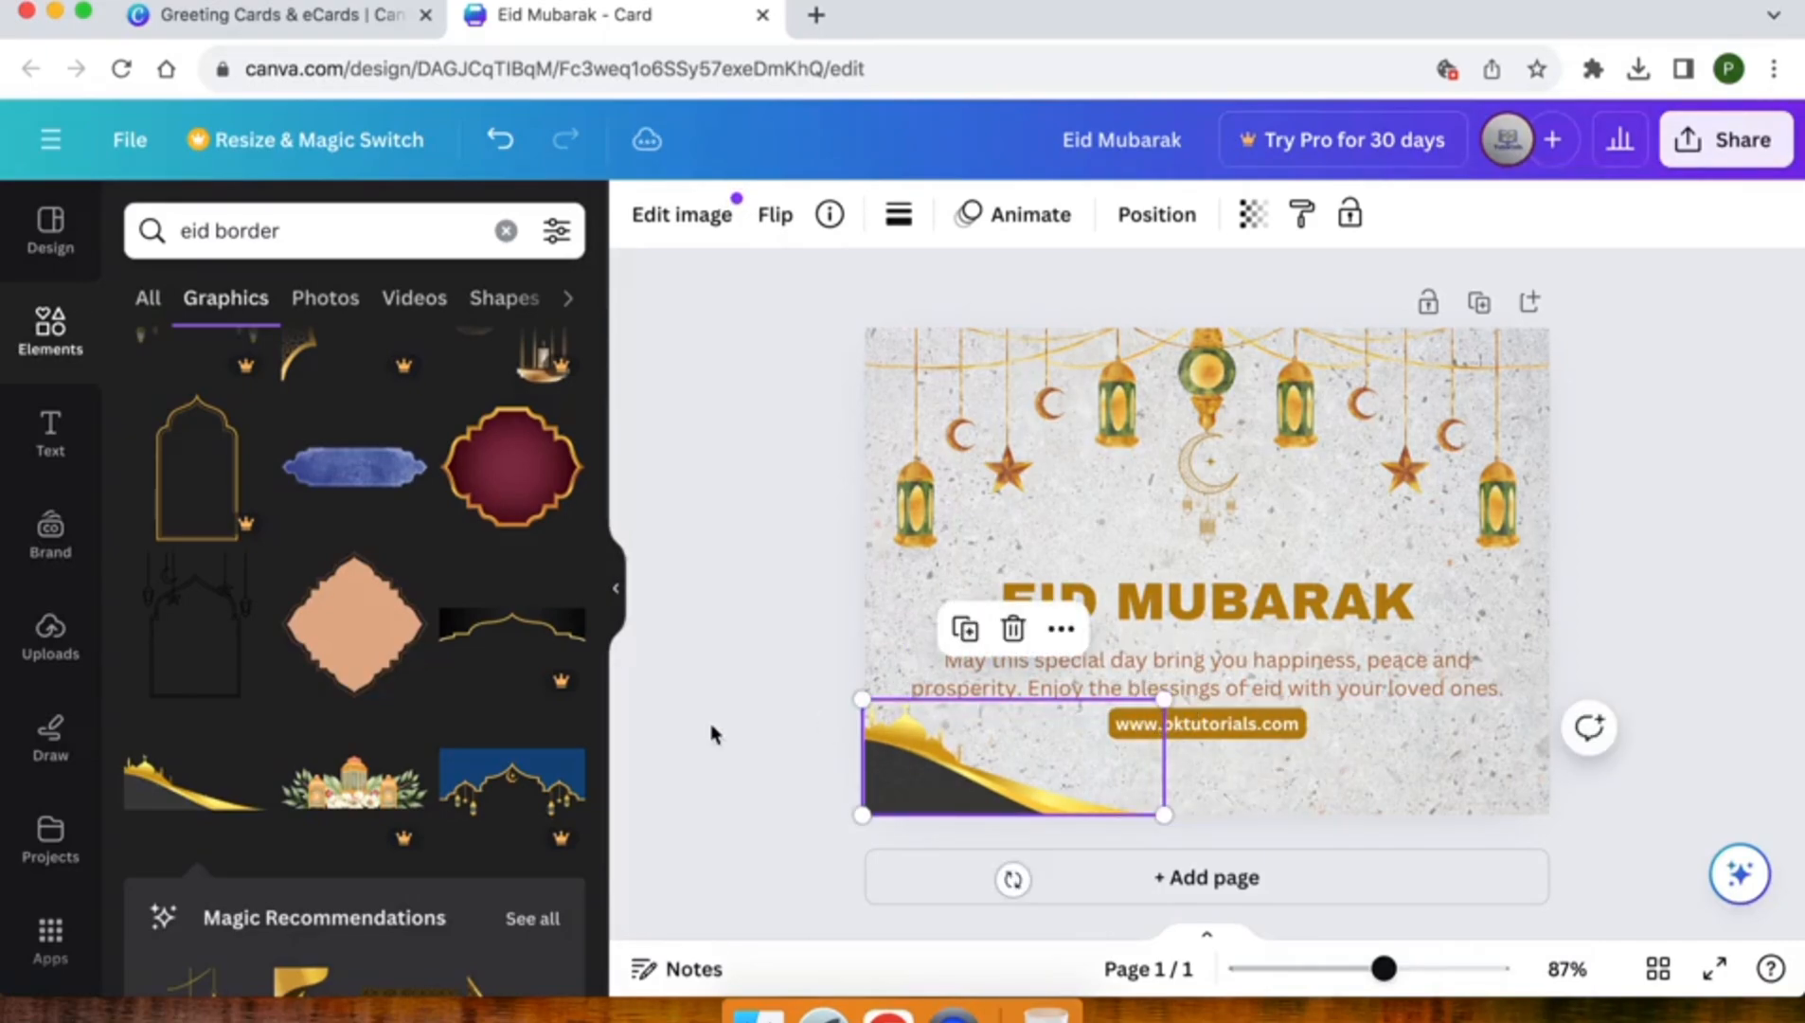
click(722, 729)
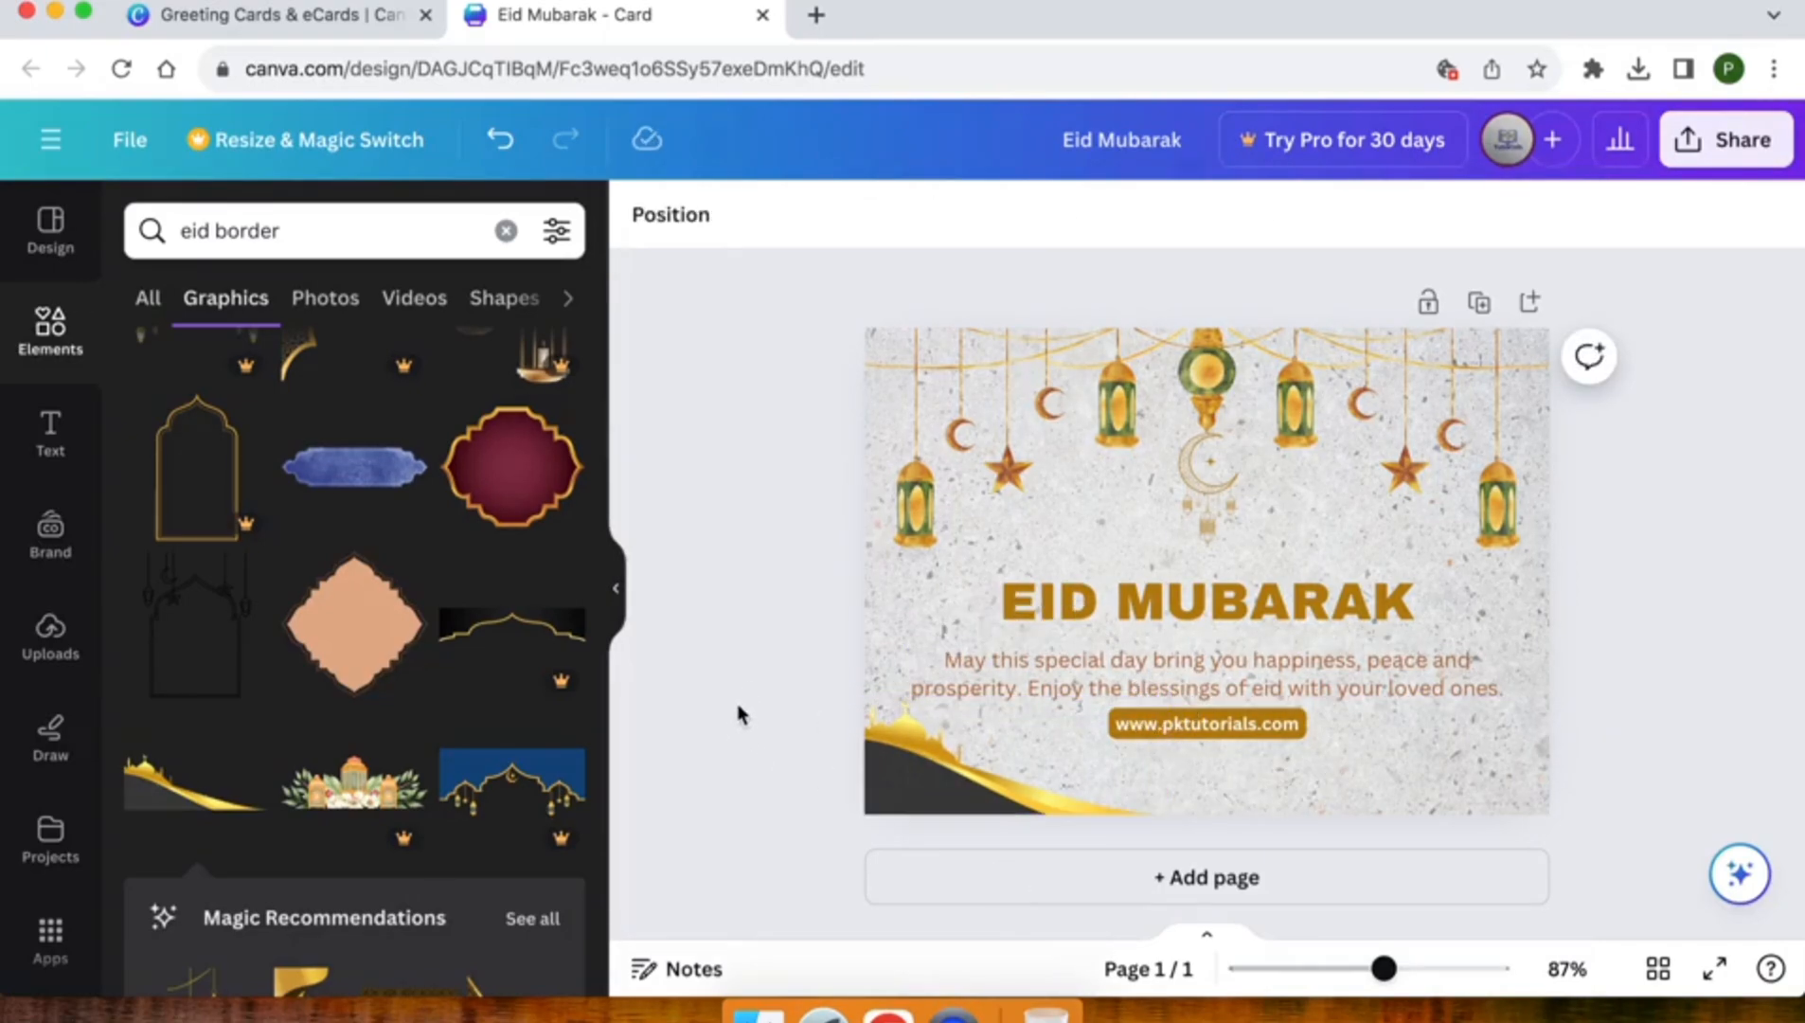
Browse further through the "eid border" graphics for another decoration suited to the card
scroll(212, 748, down, 5)
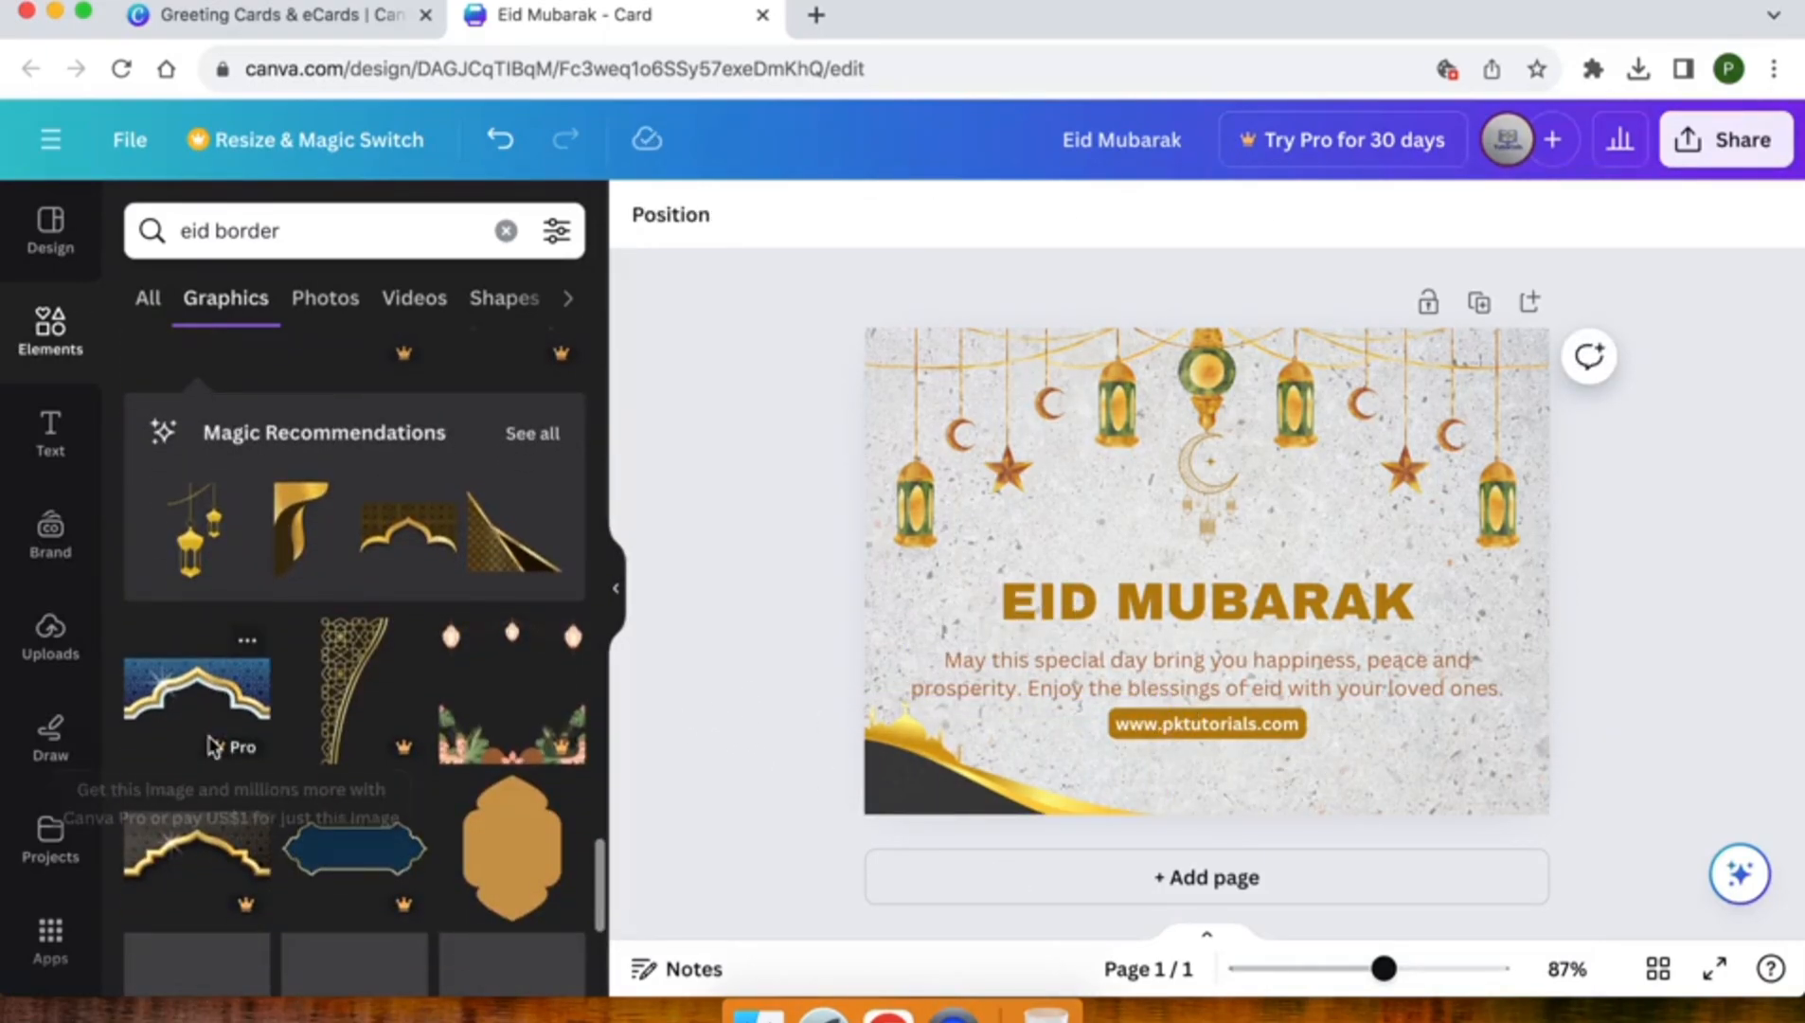
scroll(212, 748, down, 2)
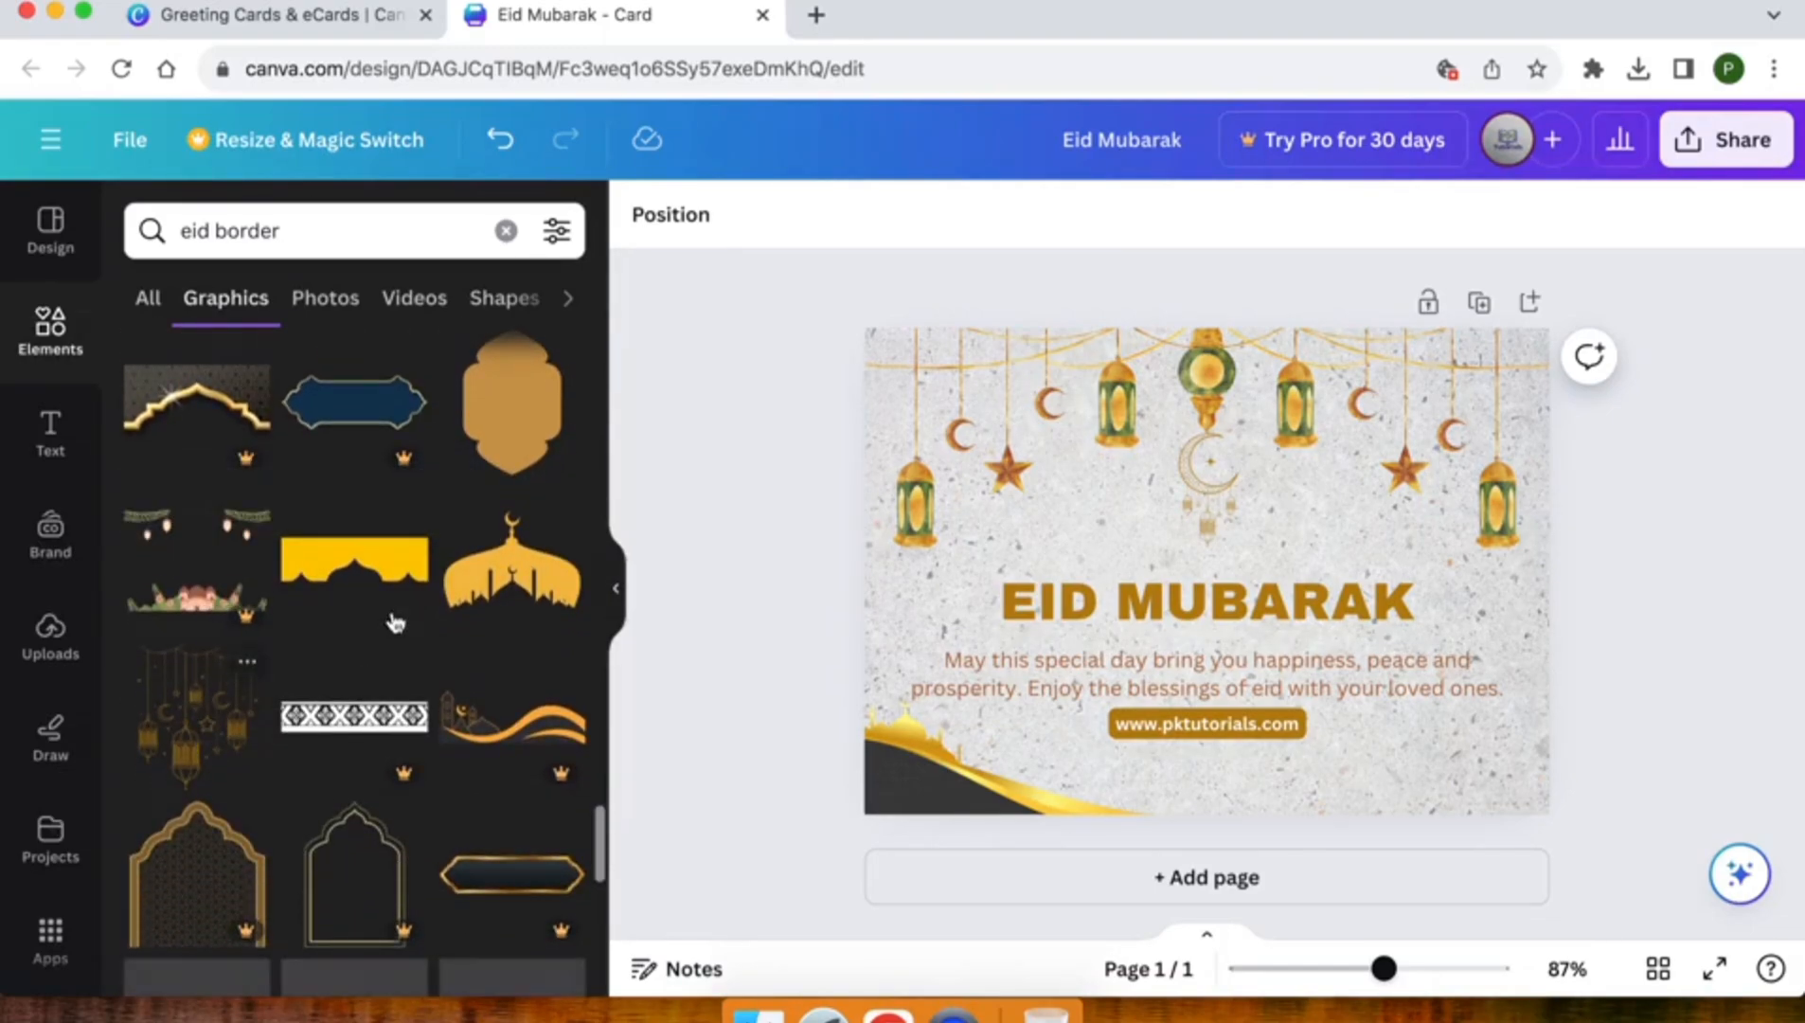
scroll(343, 633, down, 7)
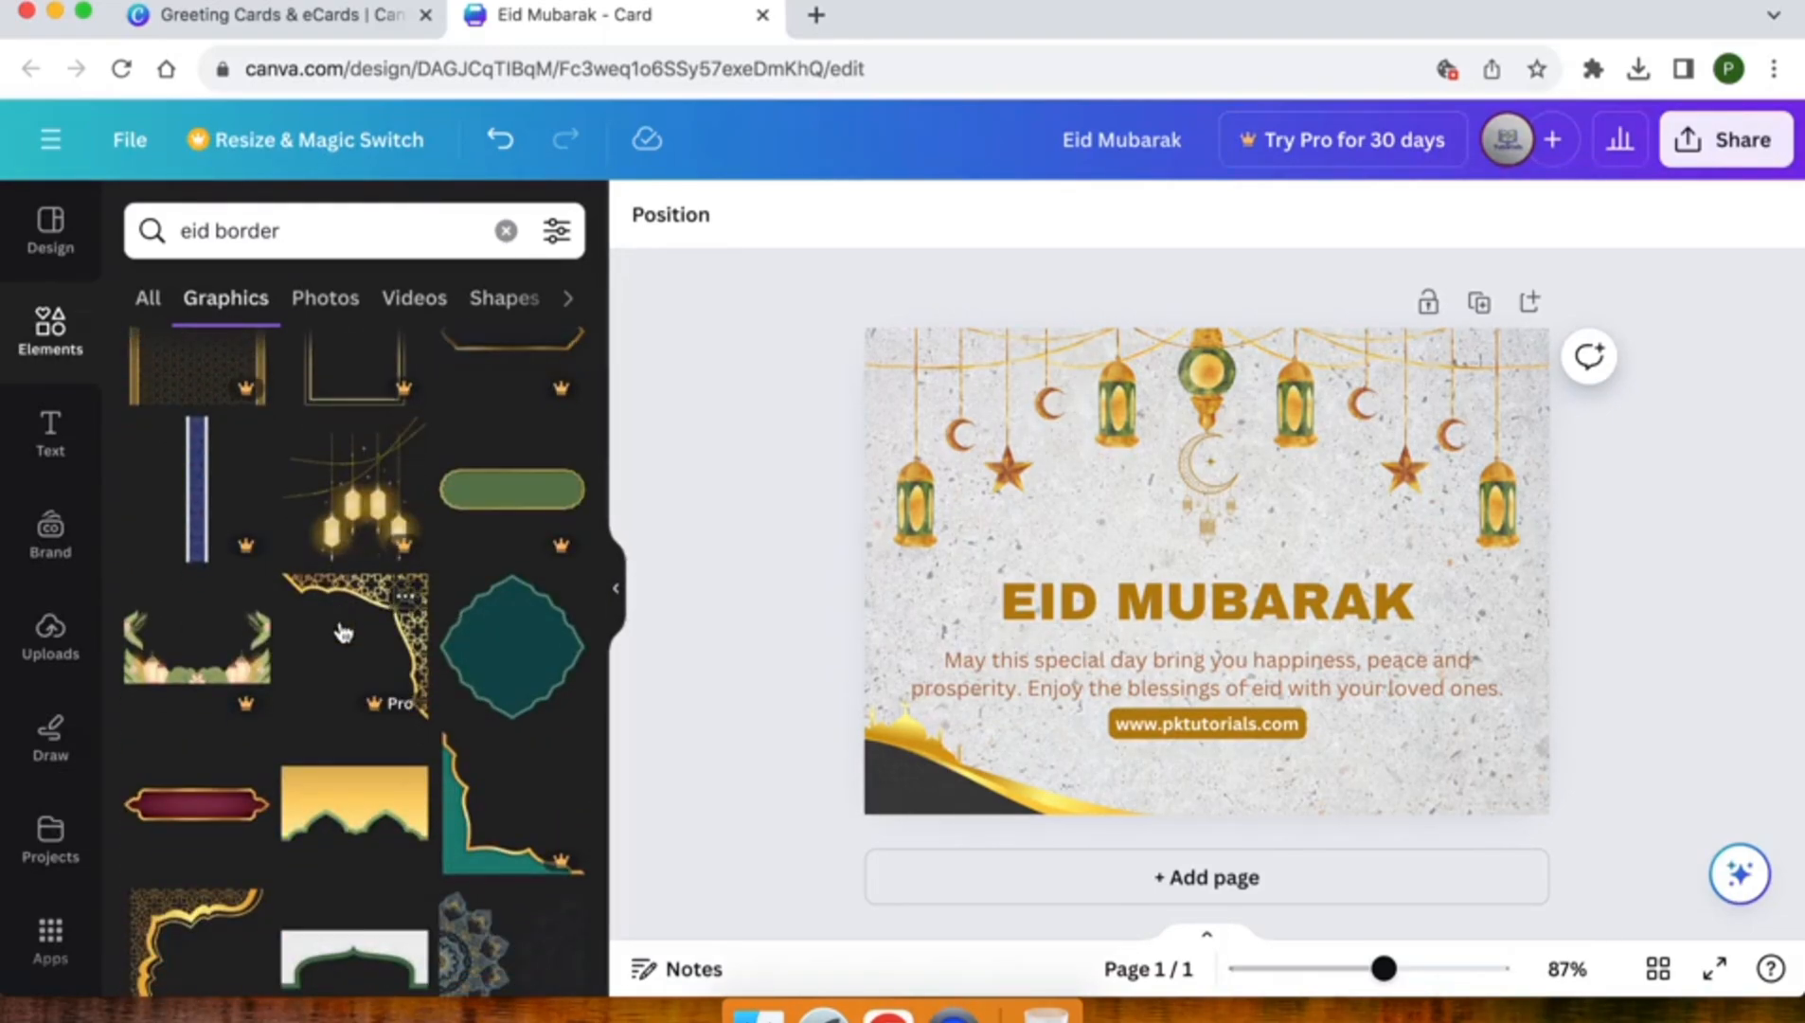
scroll(343, 630, down, 8)
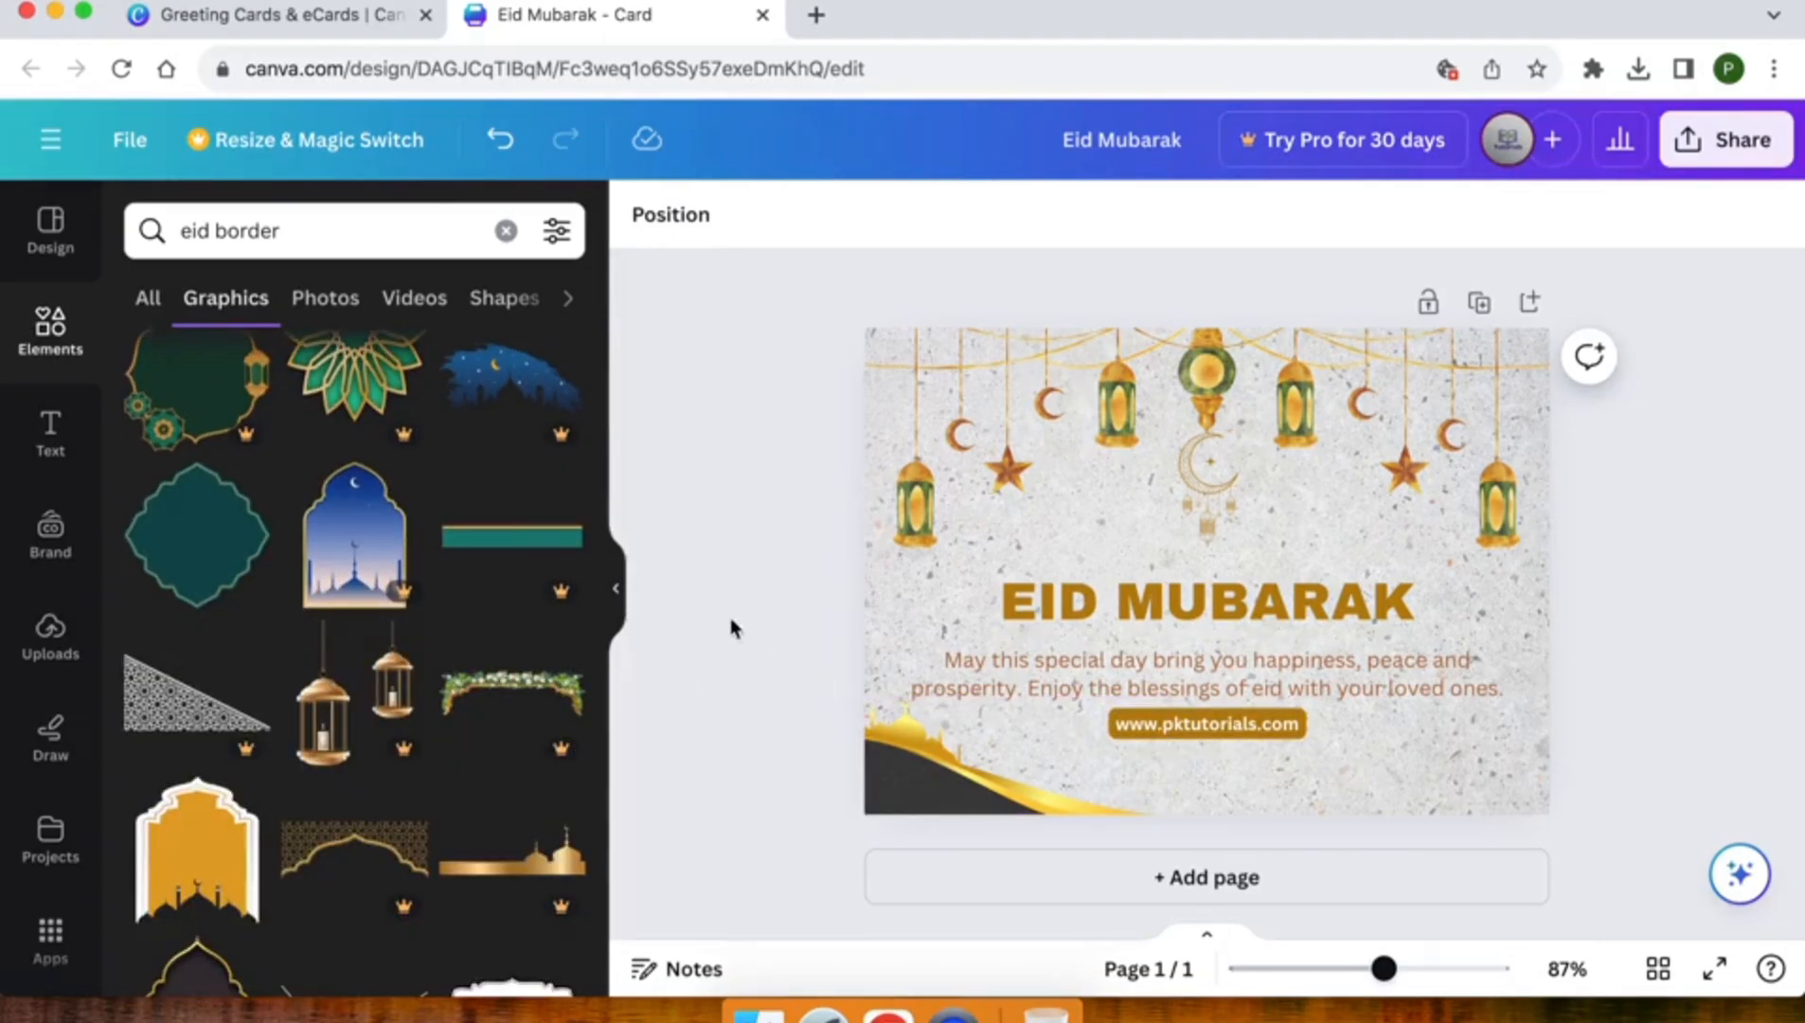
scroll(342, 601, down, 5)
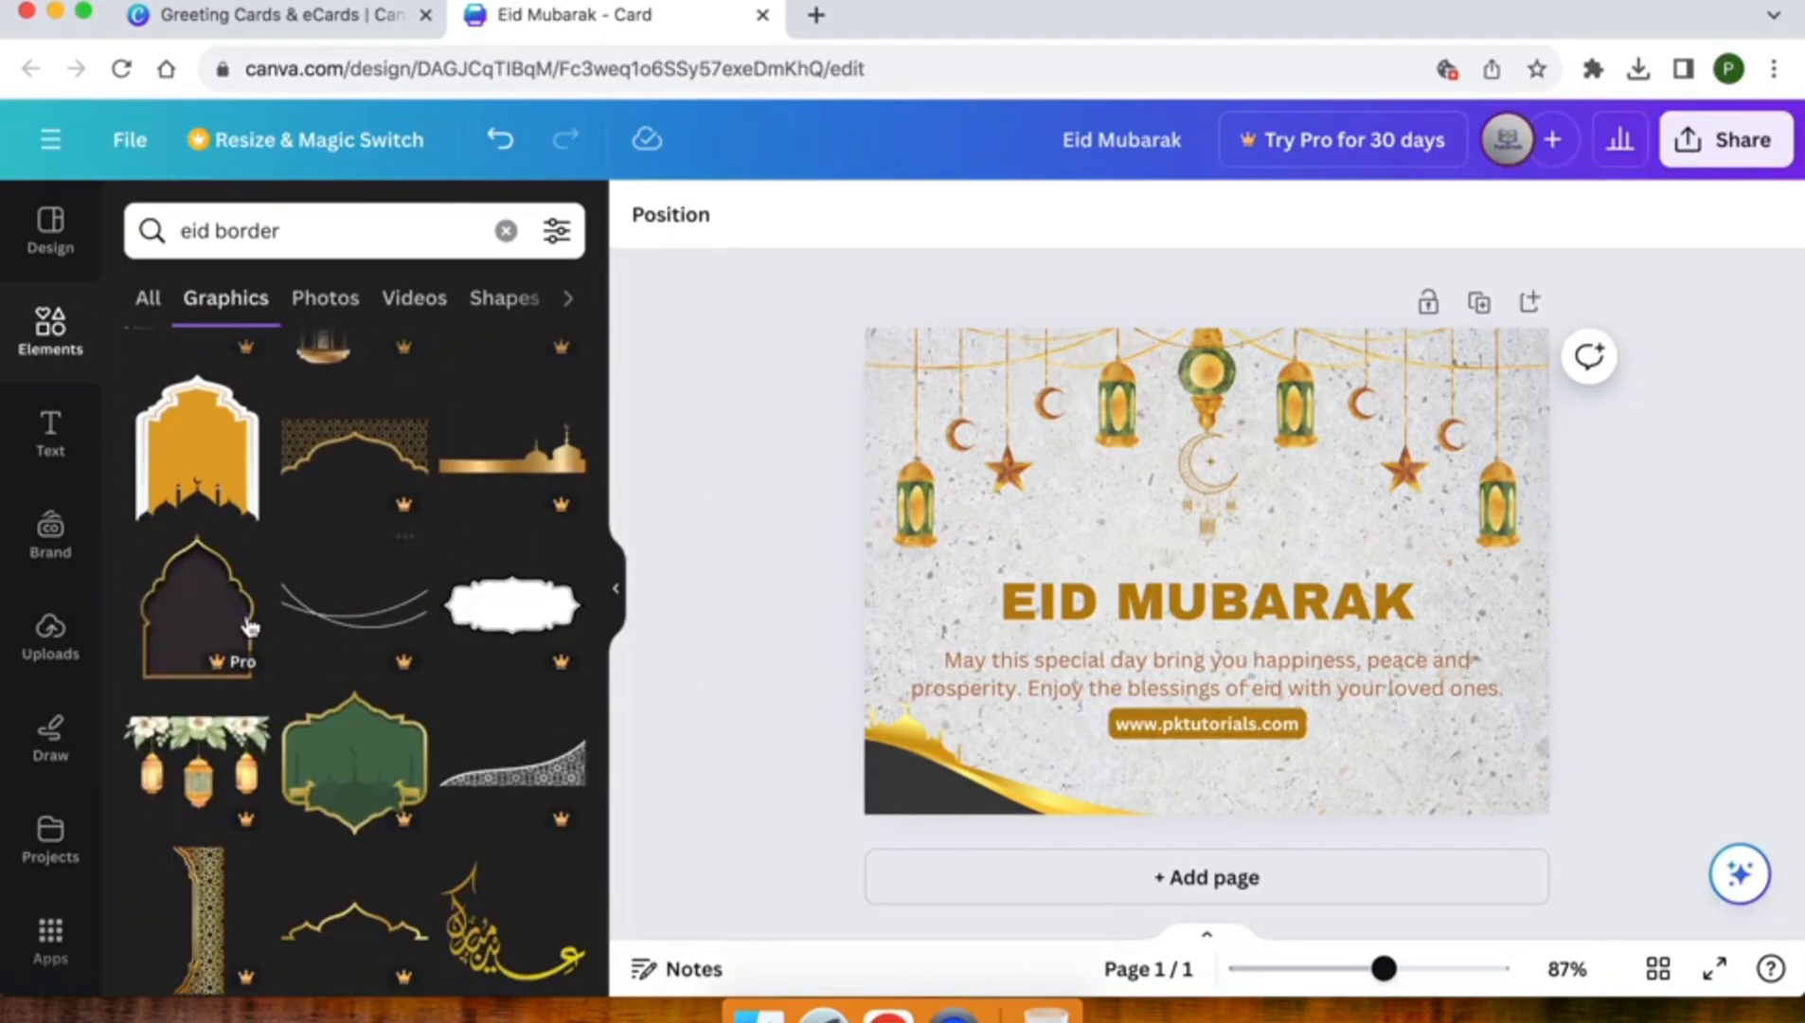
scroll(487, 729, down, 5)
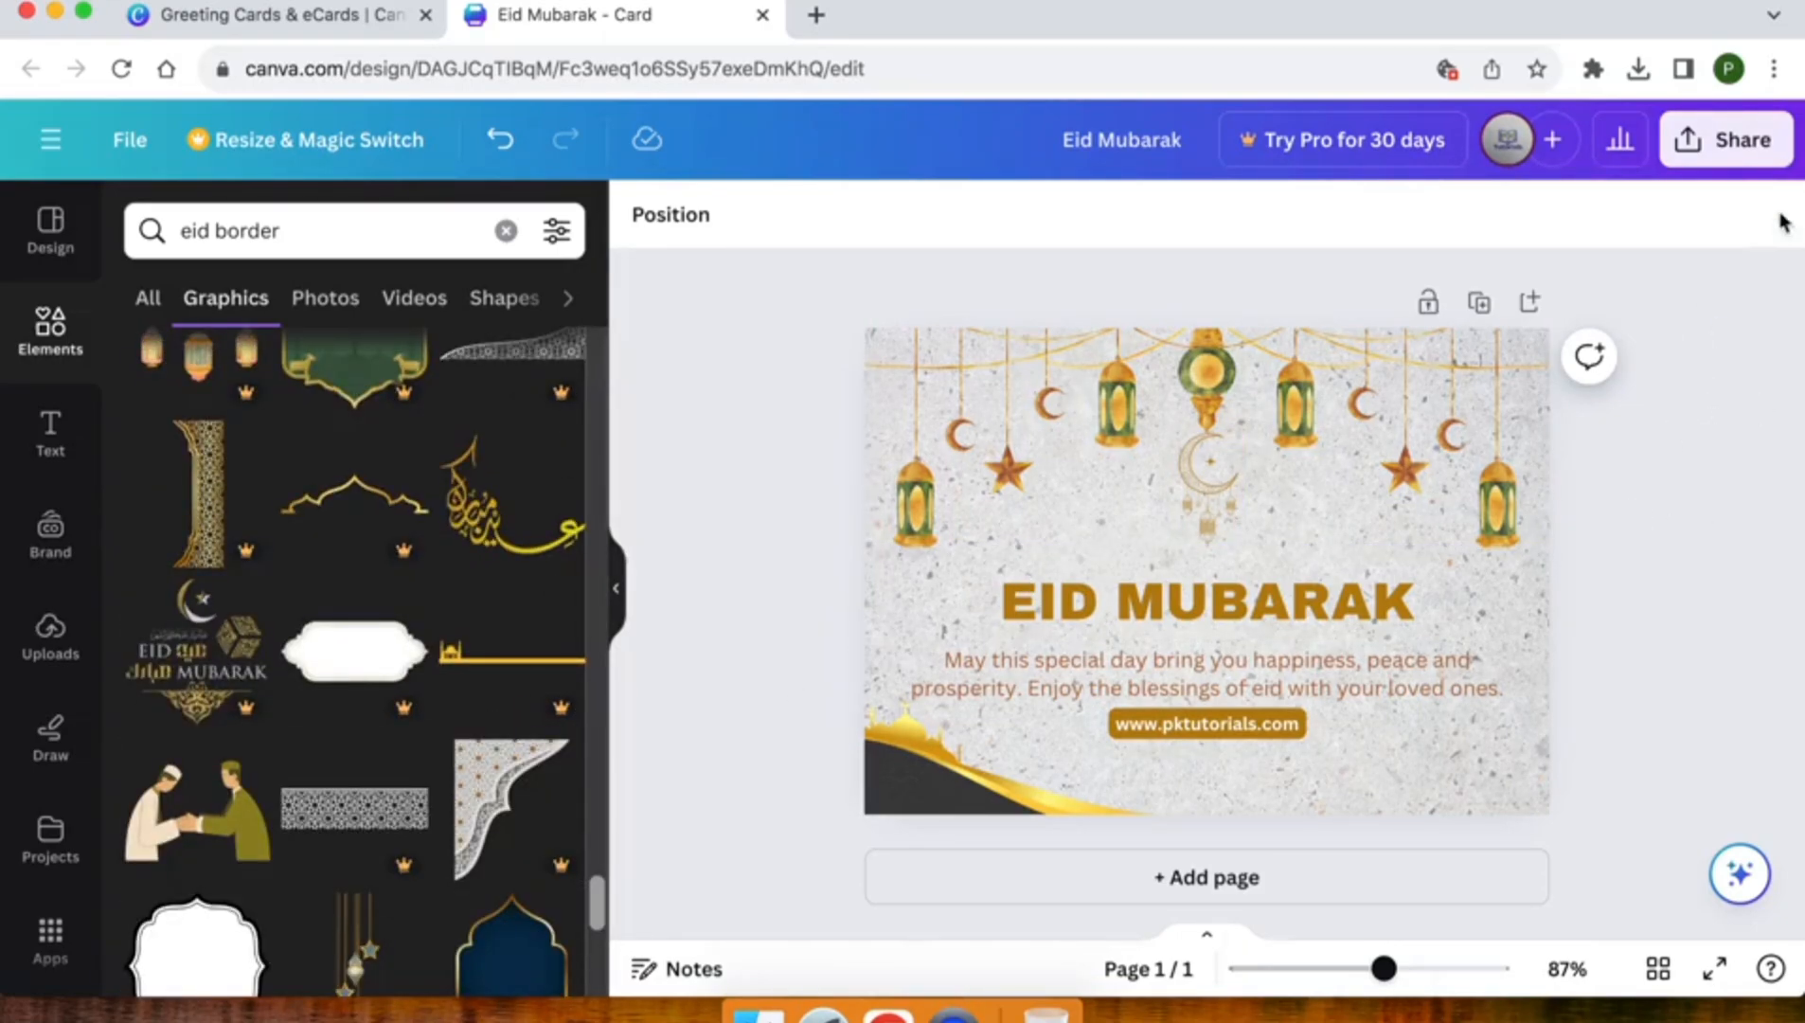
Download the finished card as a PNG at size 1, 1,748 × 1,240 px
click(1738, 147)
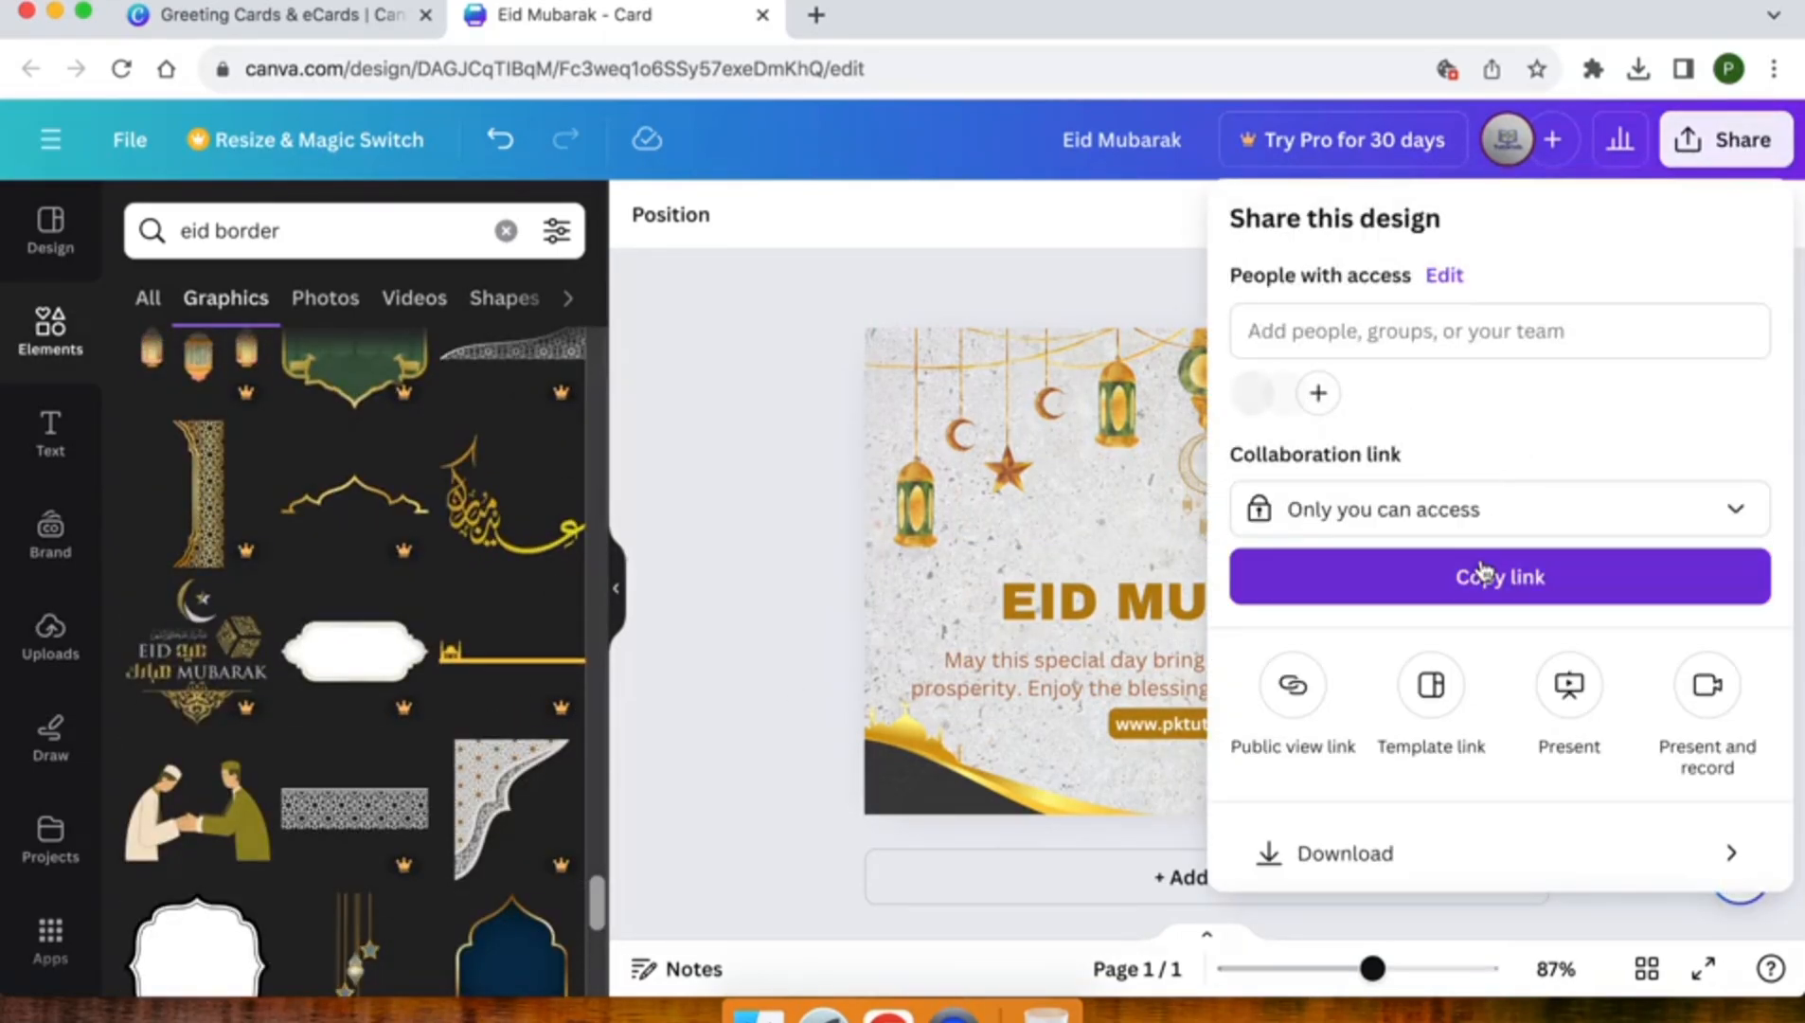
scroll(1483, 571, down, 2)
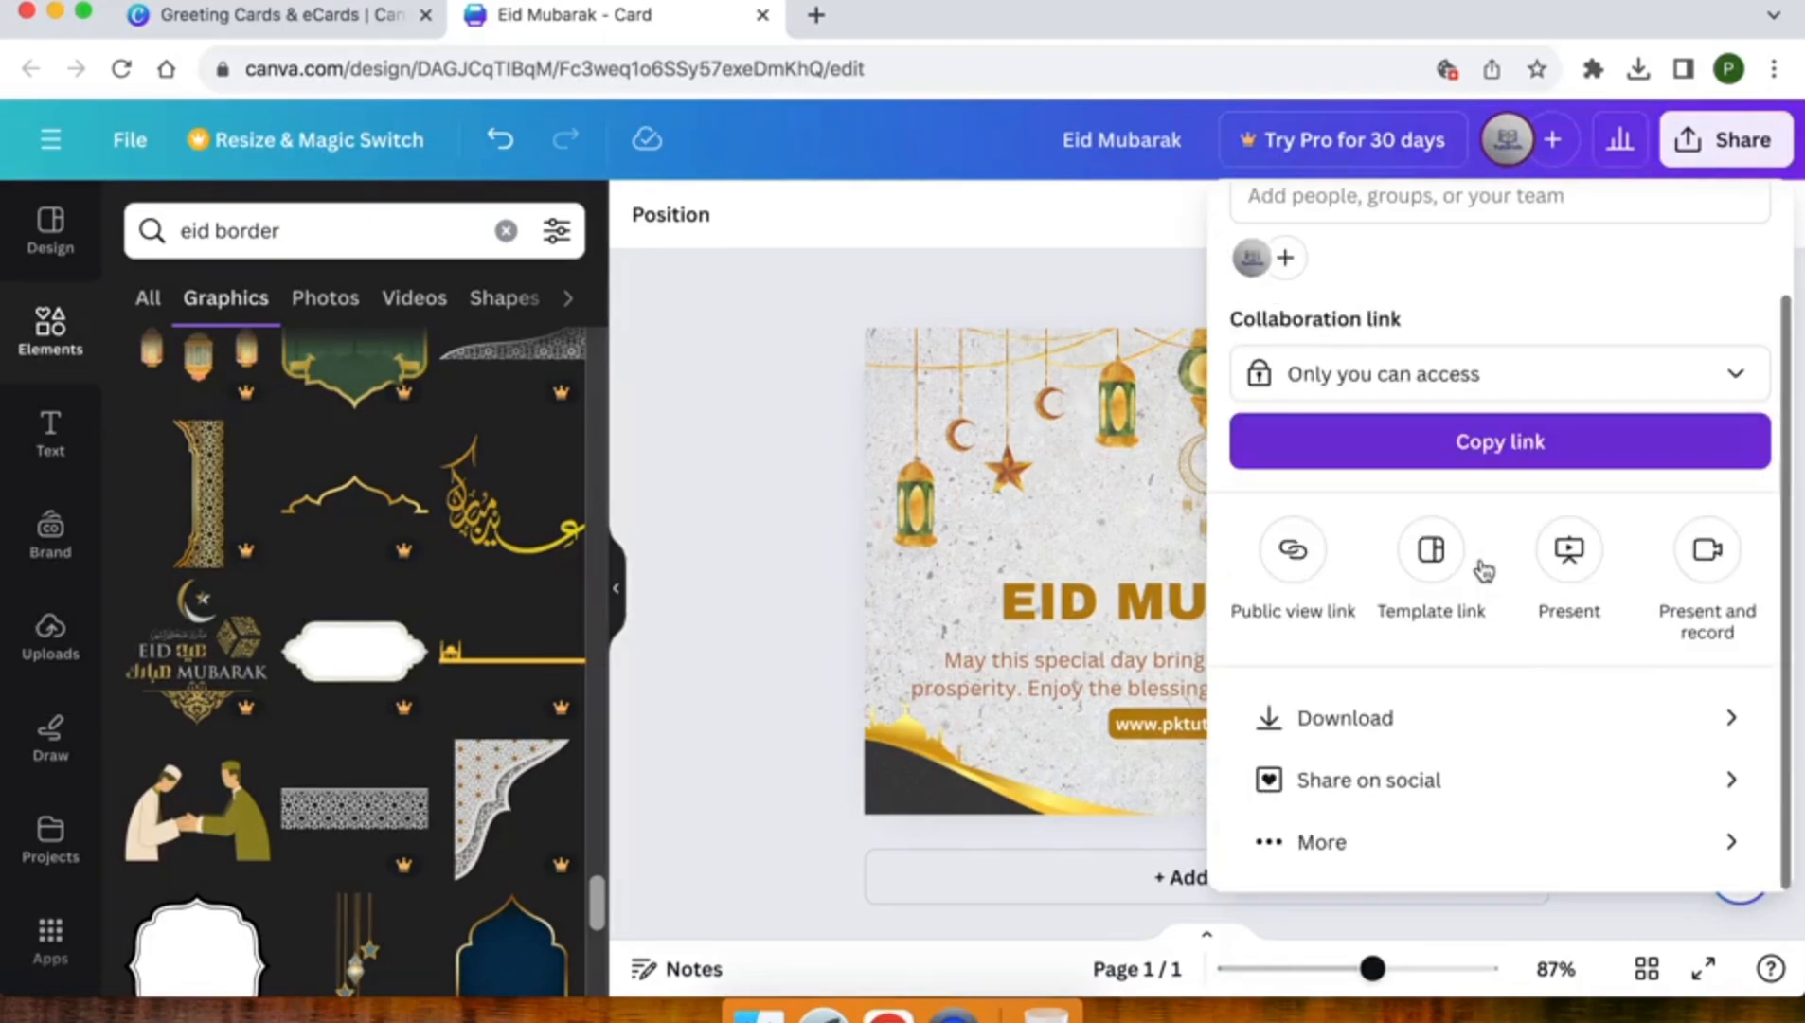
click(1354, 720)
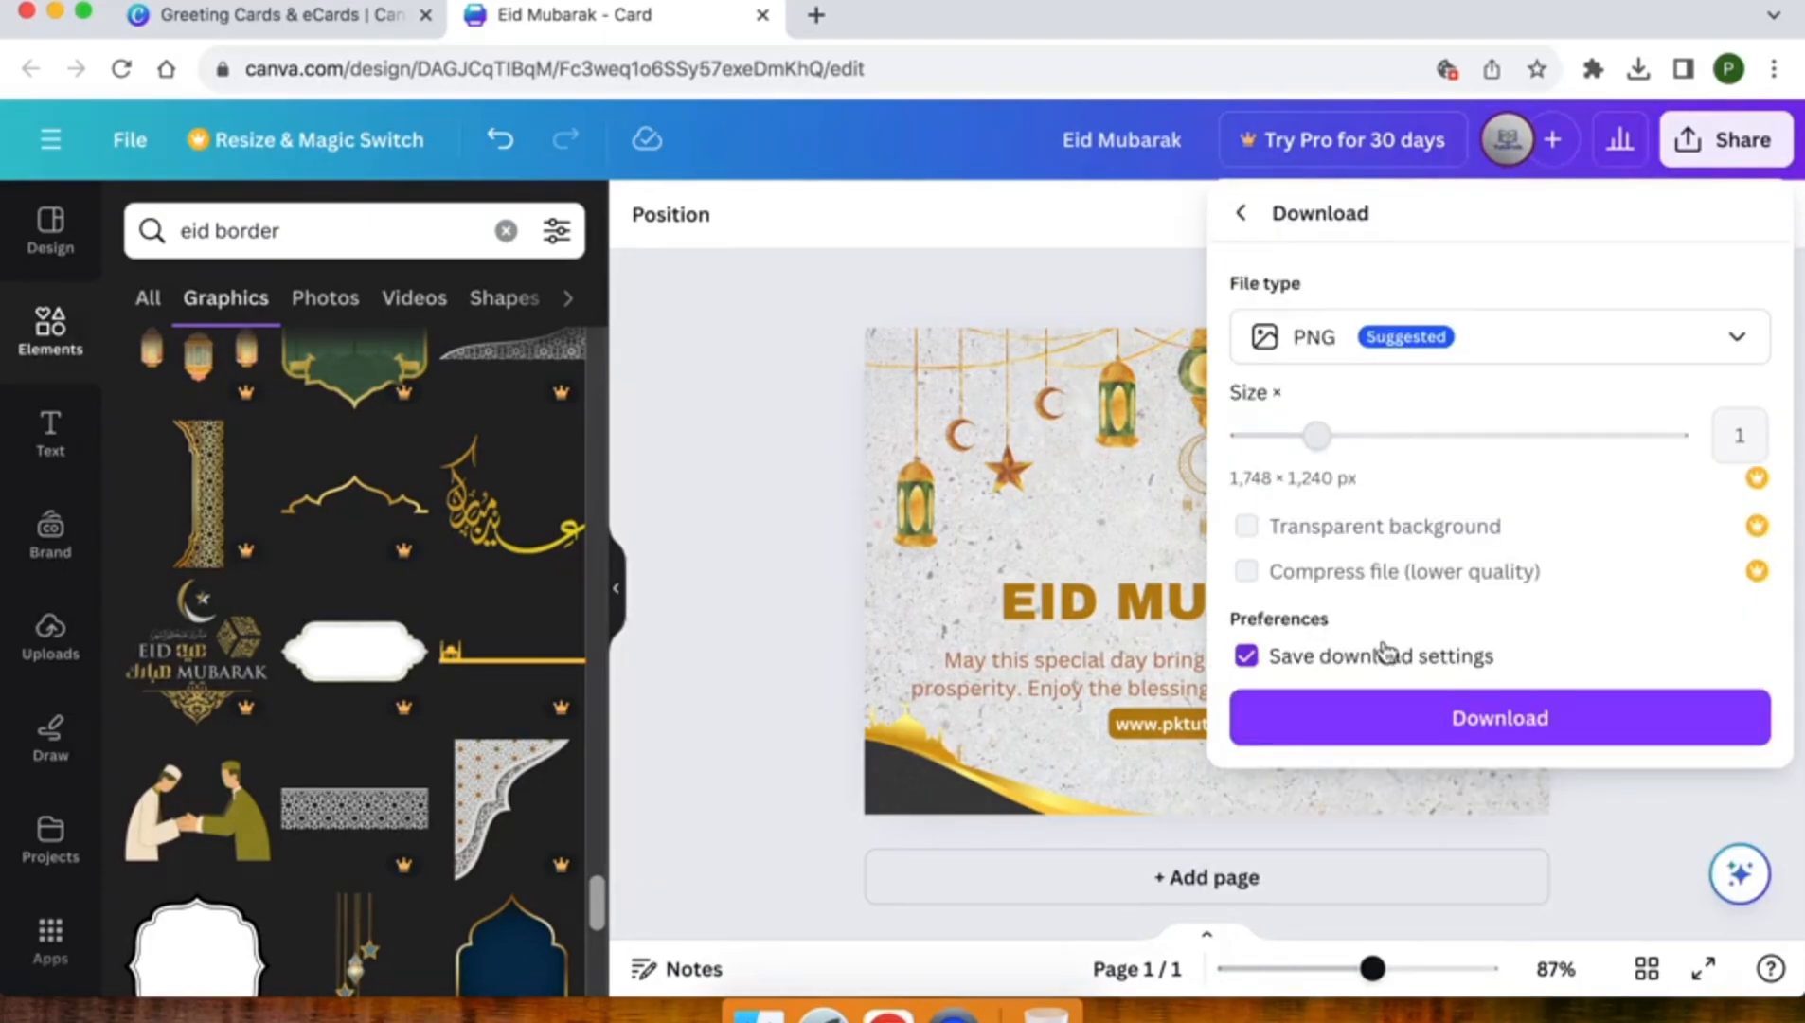
click(1390, 725)
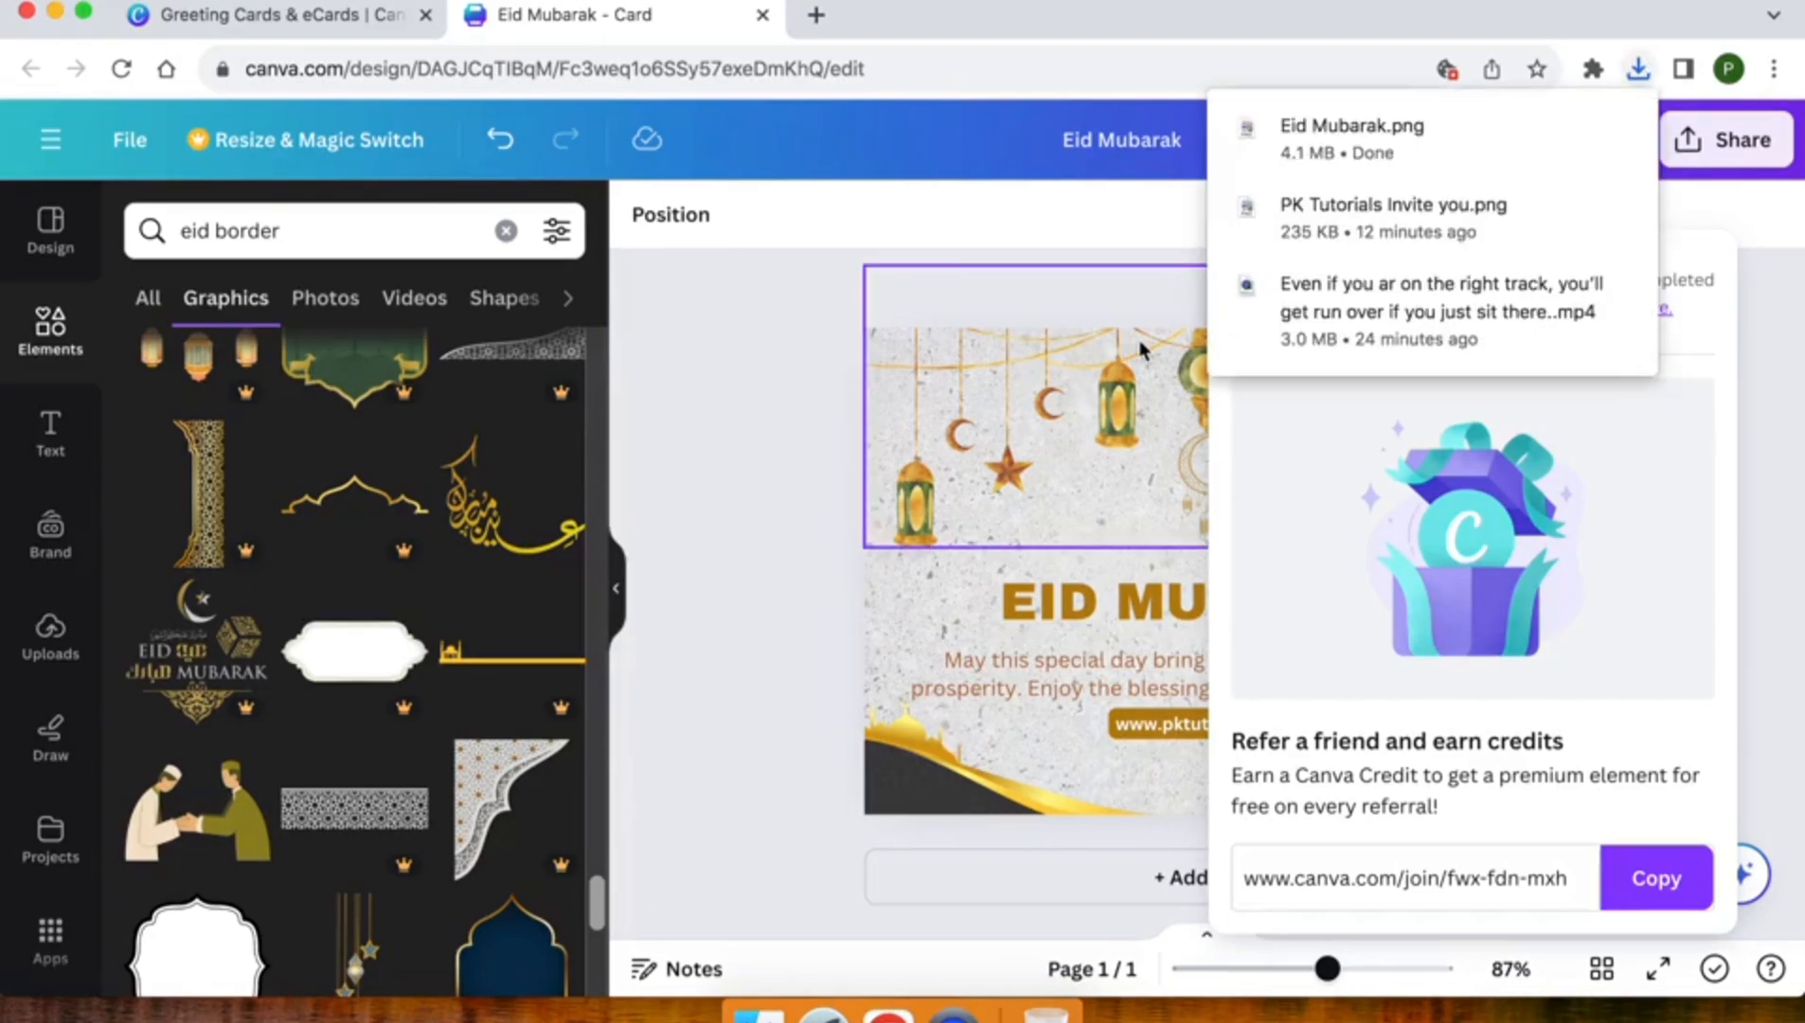
Locate the downloaded Eid Mubarak.png in the Downloads folder, open it in the image viewer and enlarge the viewer to full screen
click(1570, 129)
double_click(868, 154)
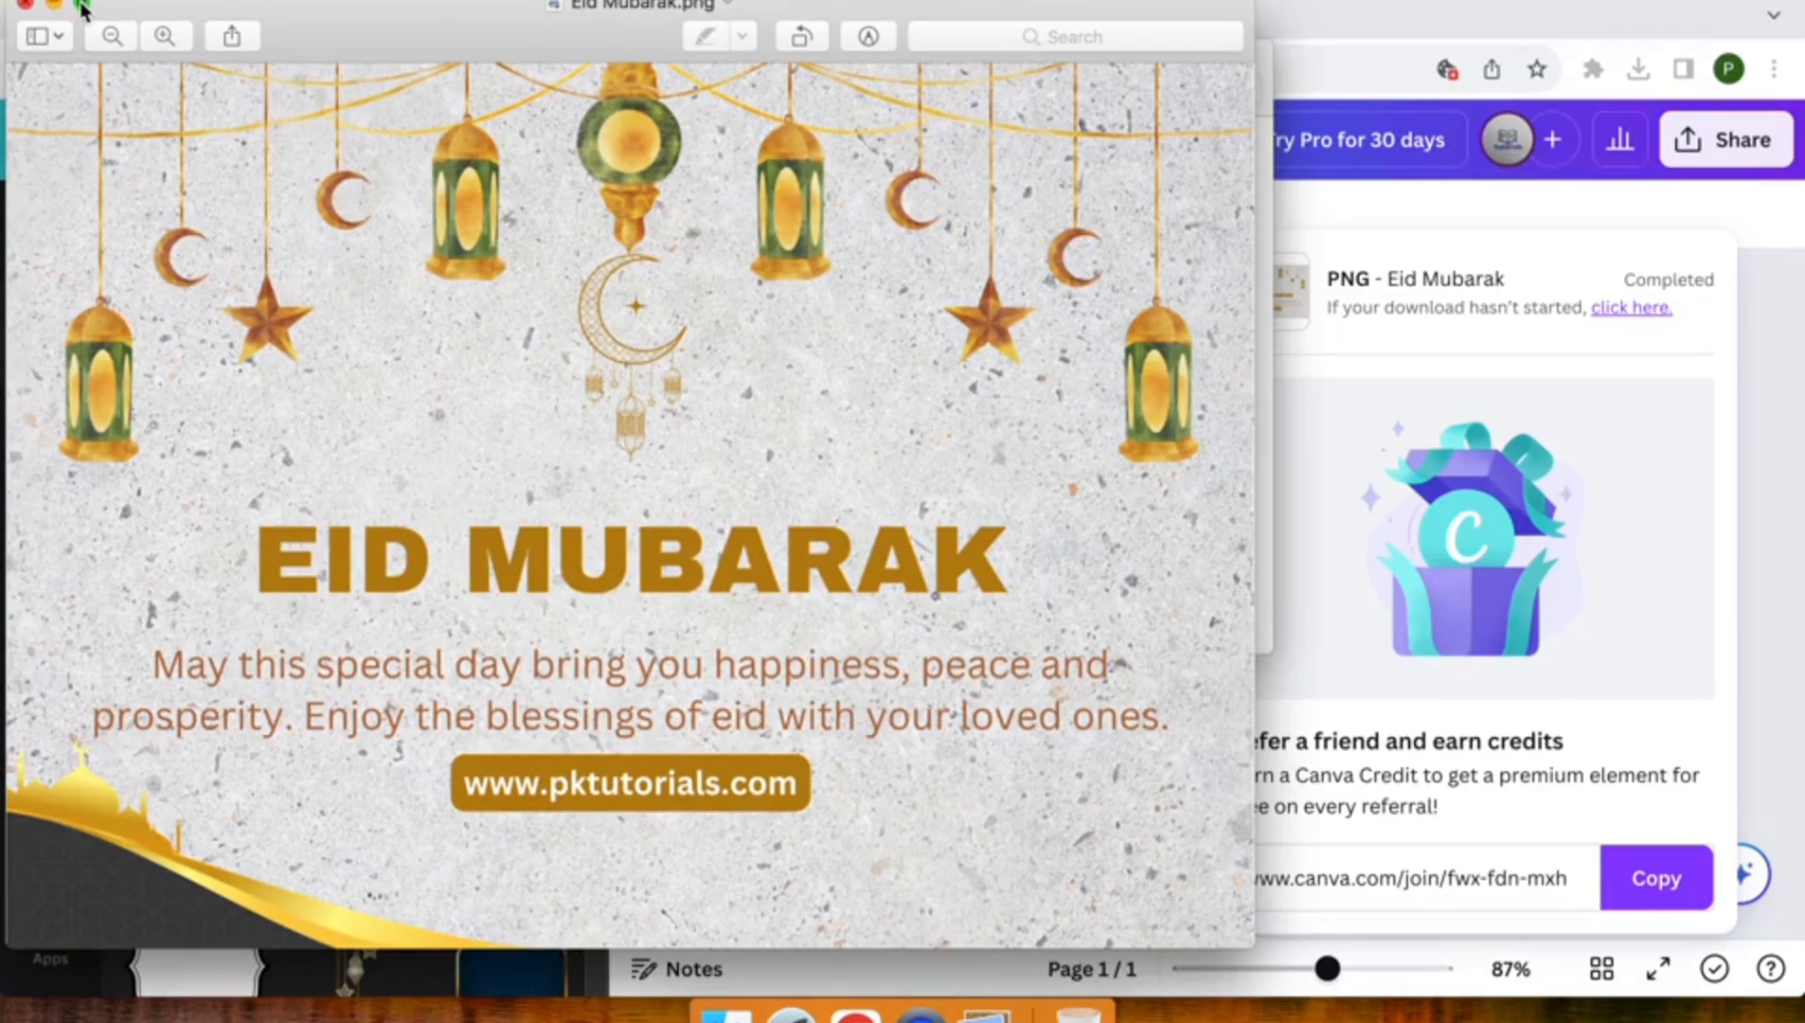
click(81, 8)
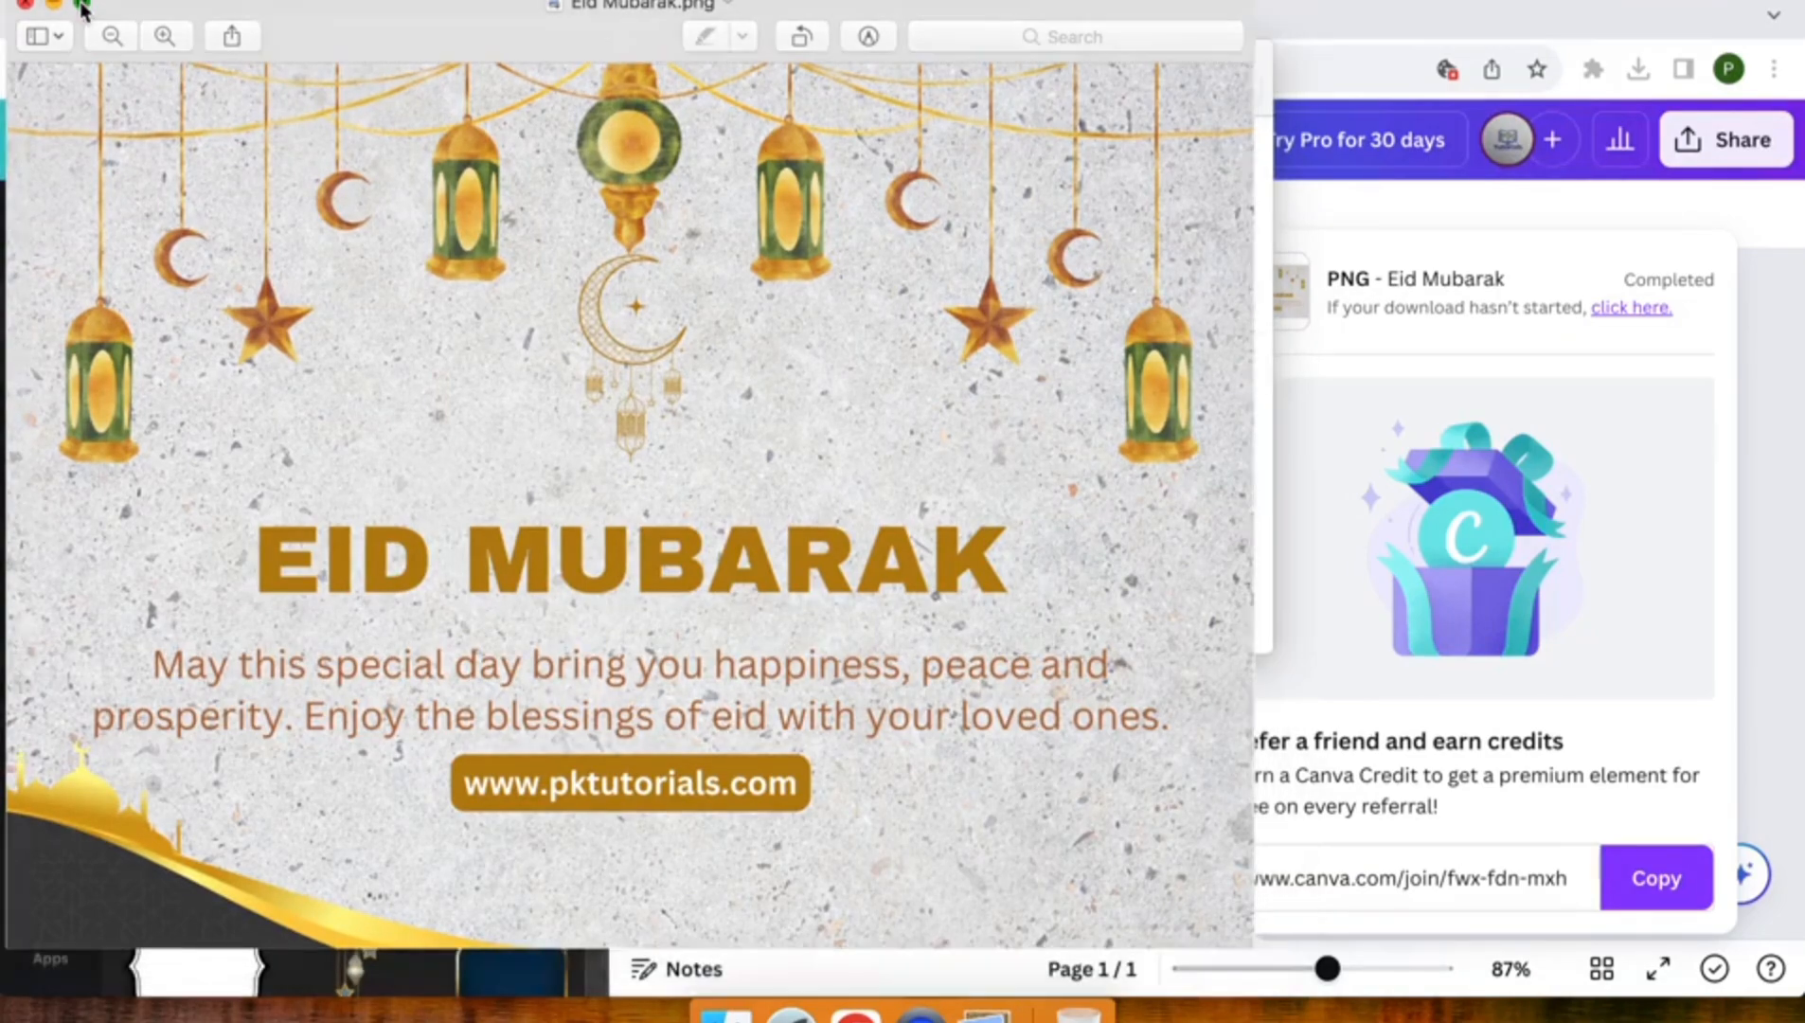